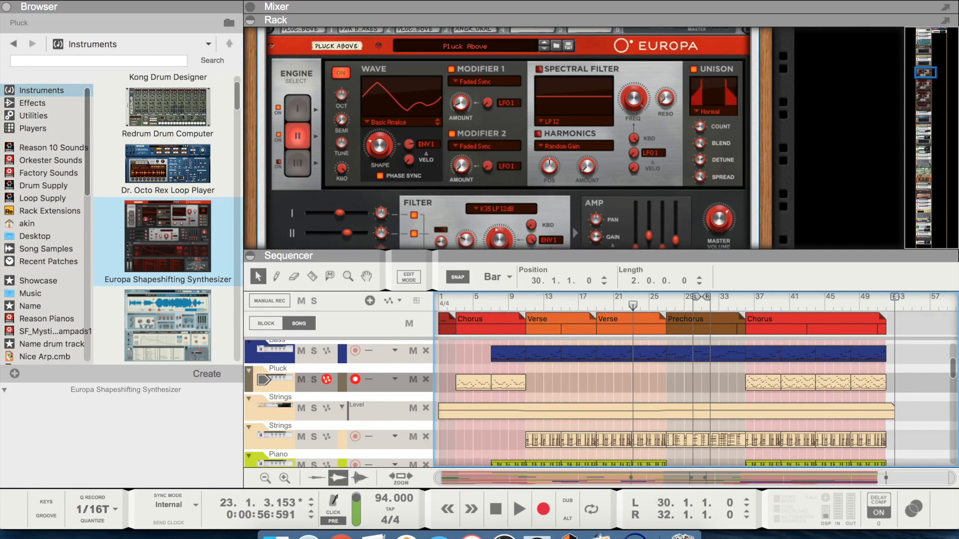
Switch to Audacity to check on the recording in progress and return to the song in Reason.
{"action": "left_click", "coordinate": [635, 535]}
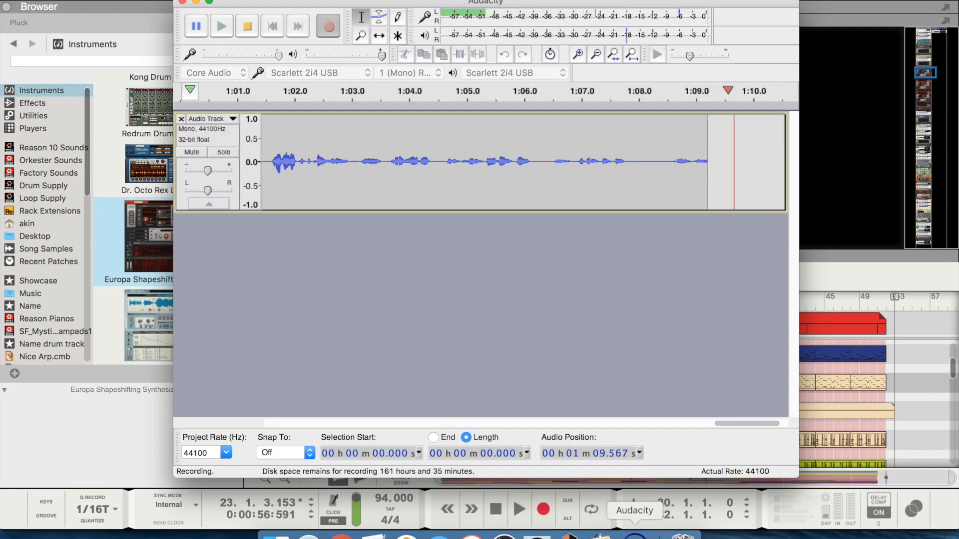
{"action": "left_click", "coordinate": [855, 149]}
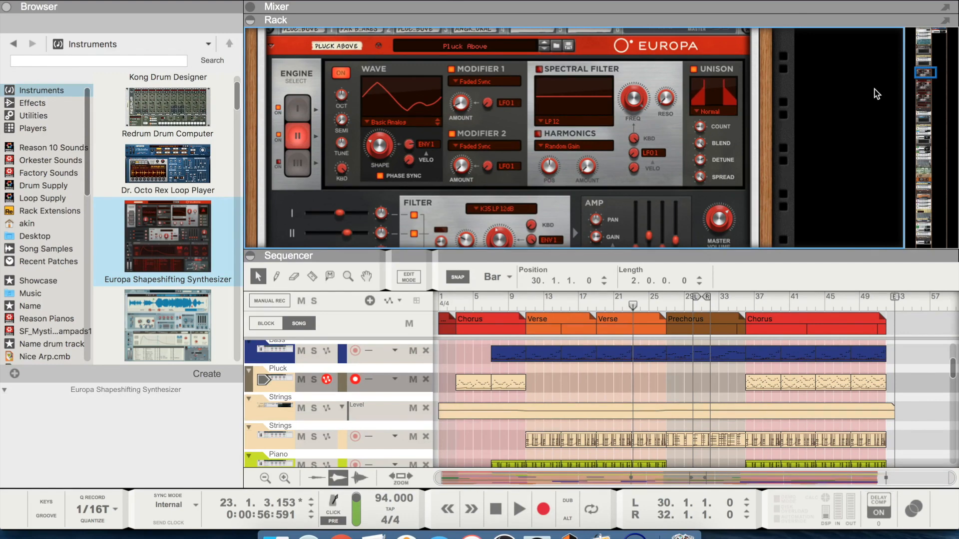
Find the Reverse Epiano tracks in the sequencer and play the song's intro from bar 1.
{"action": "scroll", "coordinate": [877, 94], "scroll_direction": "up", "scroll_amount": 3}
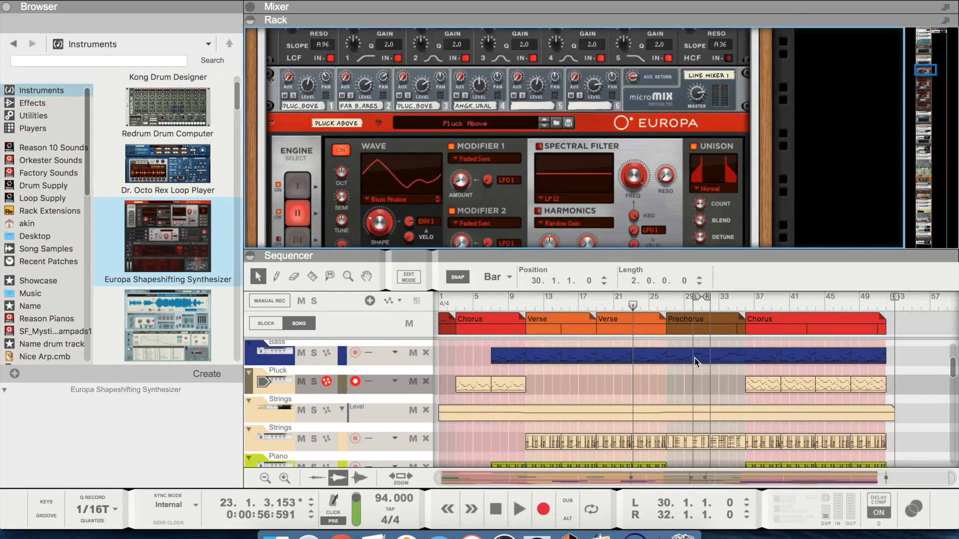
{"action": "scroll", "coordinate": [694, 358], "scroll_direction": "down", "scroll_amount": 1}
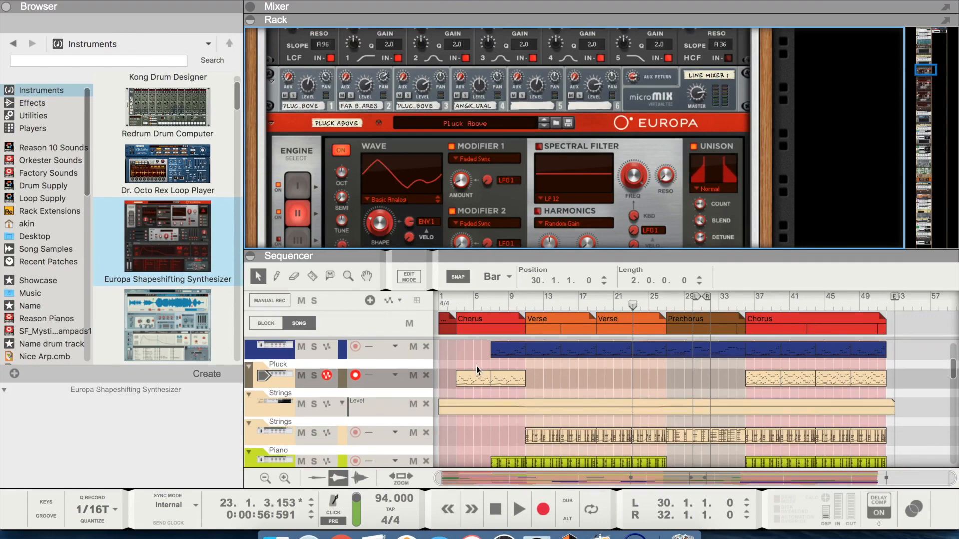
{"action": "scroll", "coordinate": [476, 367], "scroll_direction": "down", "scroll_amount": 5}
{"action": "scroll", "coordinate": [477, 370], "scroll_direction": "down", "scroll_amount": 3}
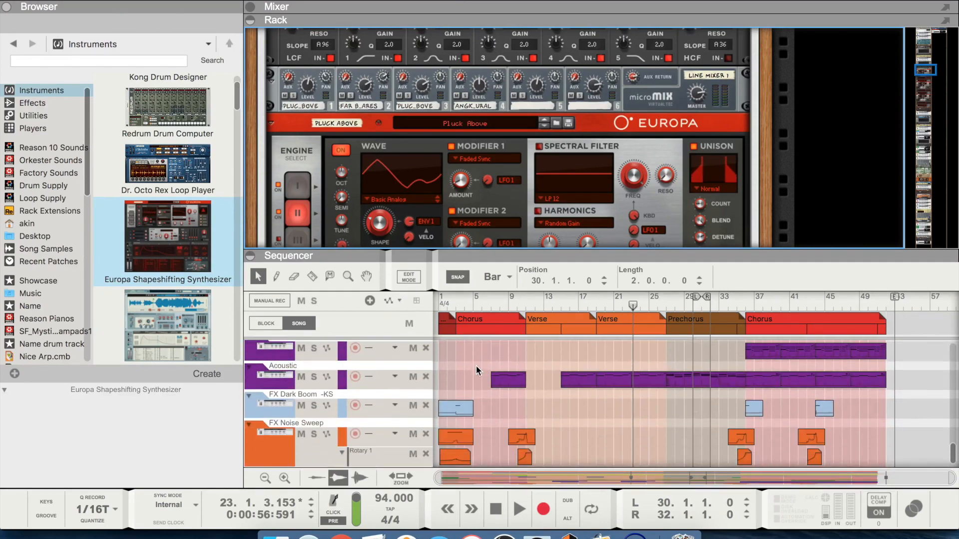
{"action": "scroll", "coordinate": [475, 366], "scroll_direction": "down", "scroll_amount": 10}
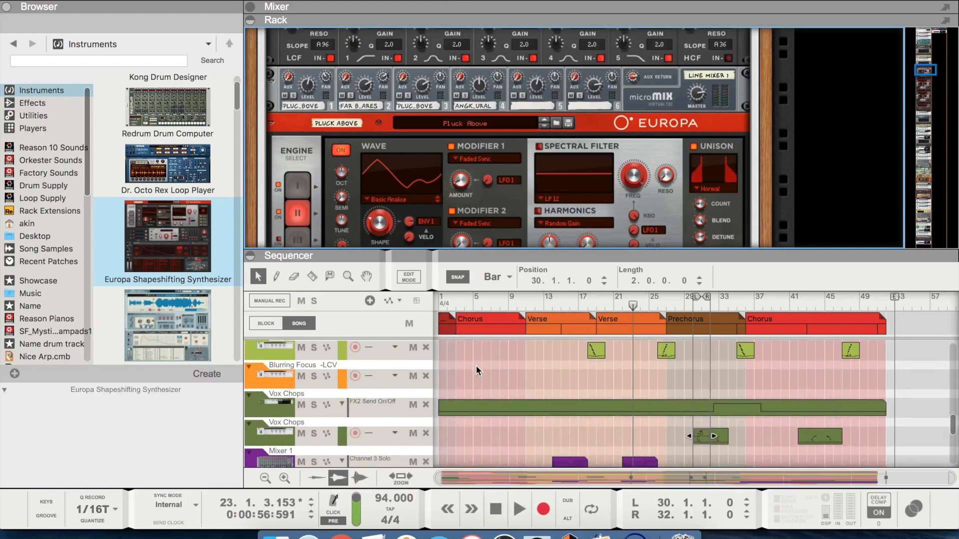
{"action": "scroll", "coordinate": [475, 365], "scroll_direction": "up", "scroll_amount": 4}
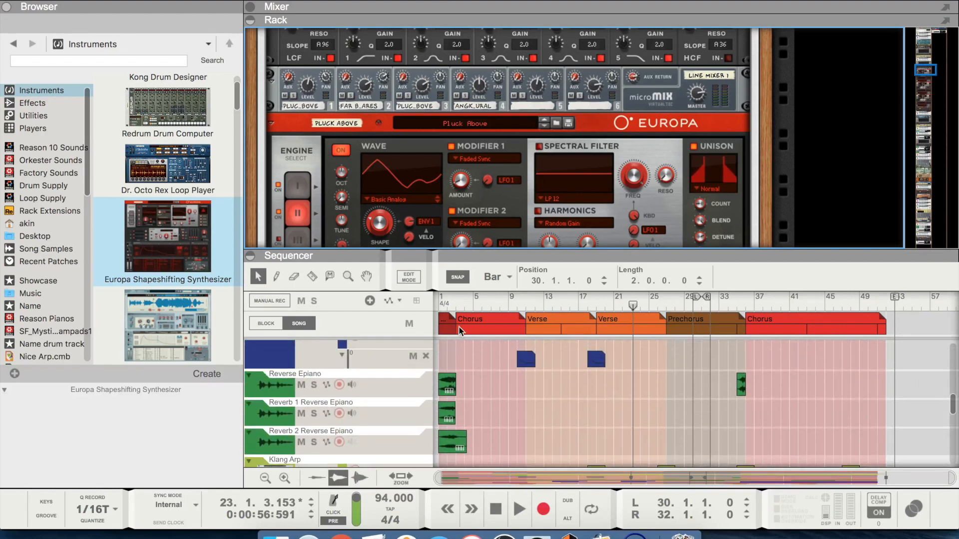
{"action": "left_click", "coordinate": [438, 302]}
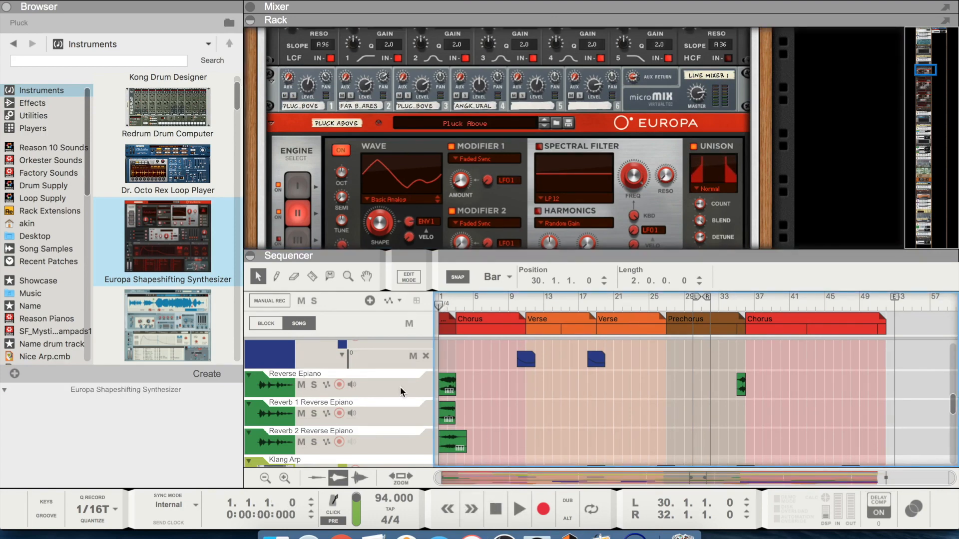
{"action": "key", "text": "space"}
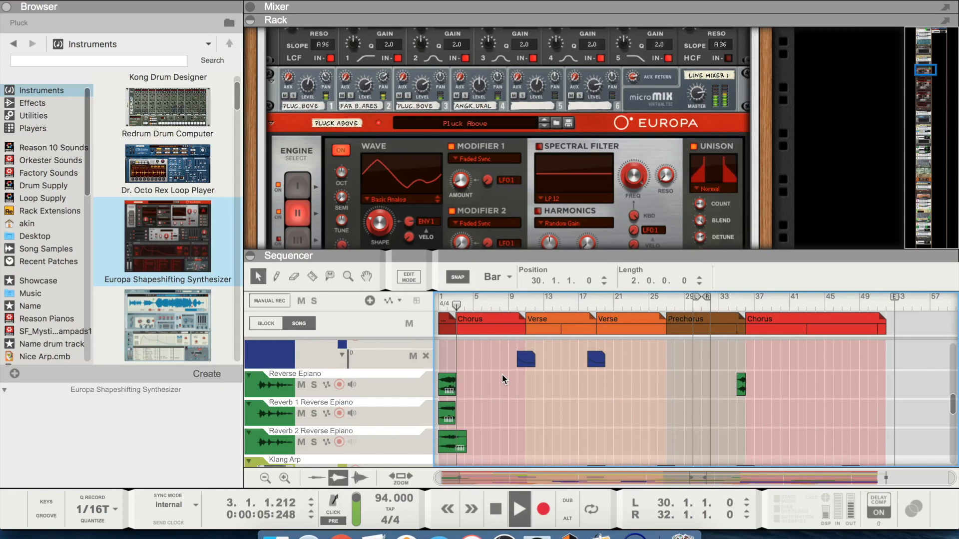
{"action": "key", "text": "space"}
Solo the Reverse Epiano, Reverb 1 Reverse Epiano and Reverb 2 Reverse Epiano tracks and play them from bar 1.
{"action": "left_click", "coordinate": [313, 385]}
{"action": "left_click", "coordinate": [314, 413]}
{"action": "left_click", "coordinate": [313, 442]}
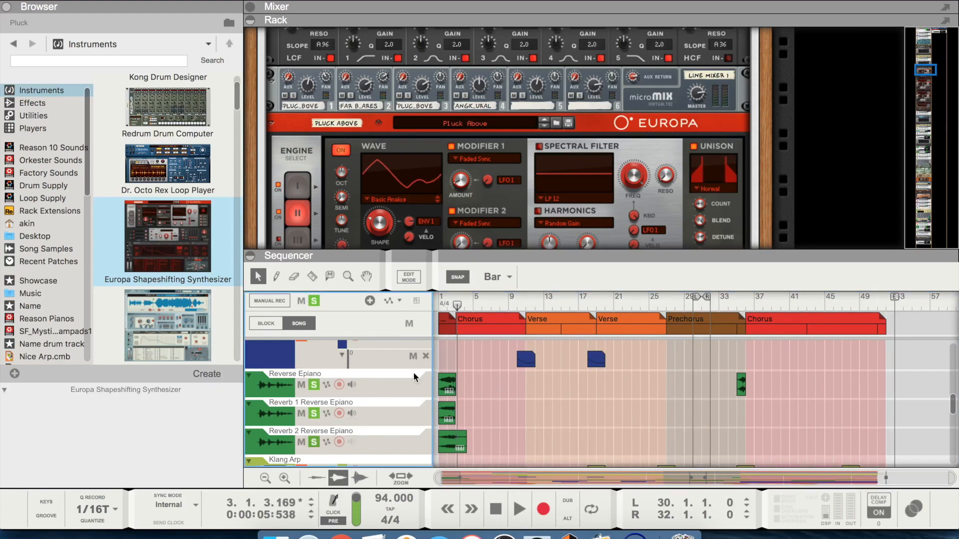
{"action": "left_click", "coordinate": [439, 306]}
{"action": "key", "text": "space"}
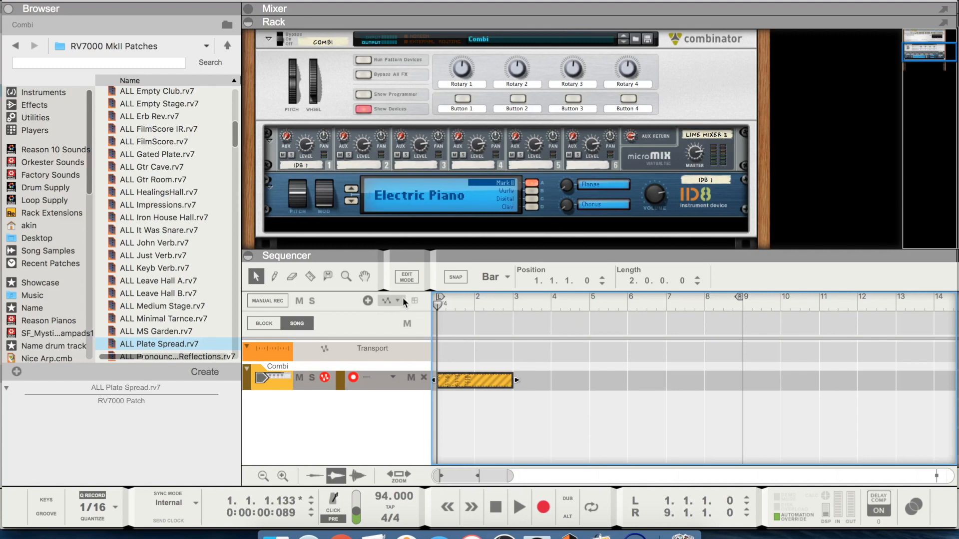
Unmute the two-bar clip on the Combi track and play its beginning.
{"action": "left_click", "coordinate": [249, 379]}
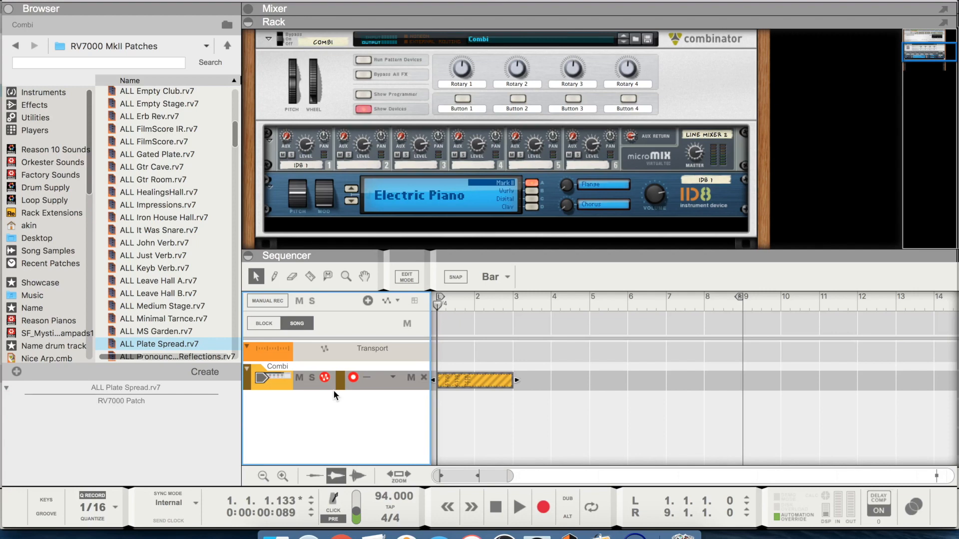
{"action": "left_click", "coordinate": [461, 391]}
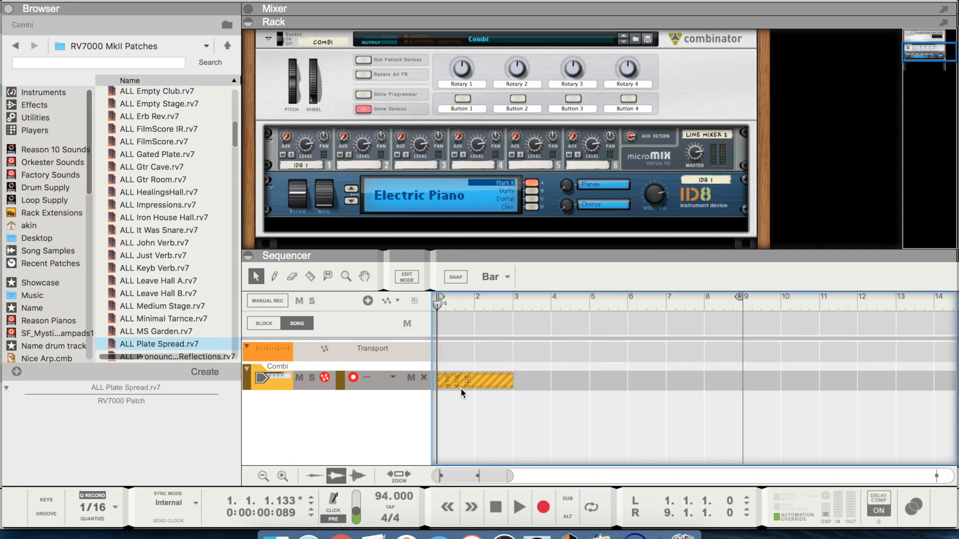
{"action": "left_click", "coordinate": [450, 381]}
{"action": "left_click", "coordinate": [327, 276]}
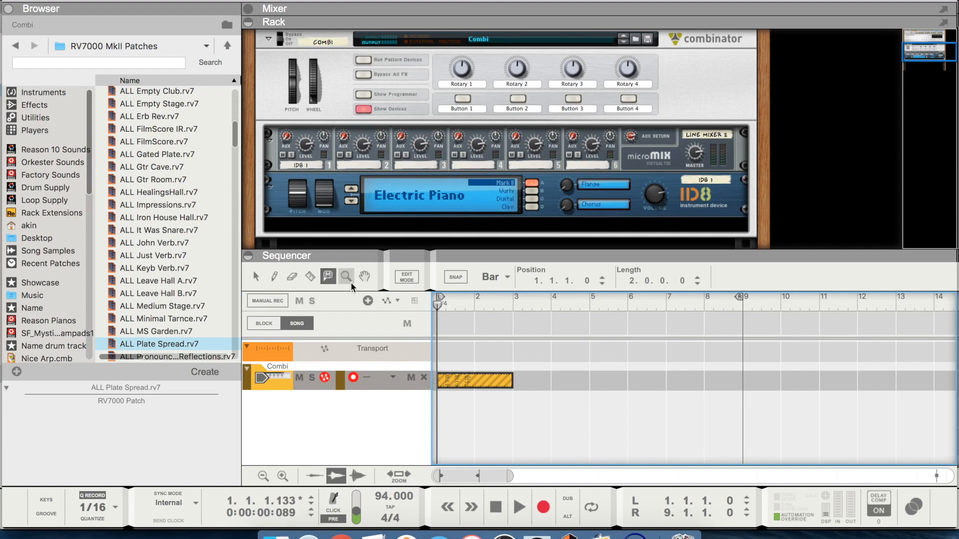
{"action": "left_click", "coordinate": [472, 380]}
{"action": "key", "text": "q"}
{"action": "key", "text": "space"}
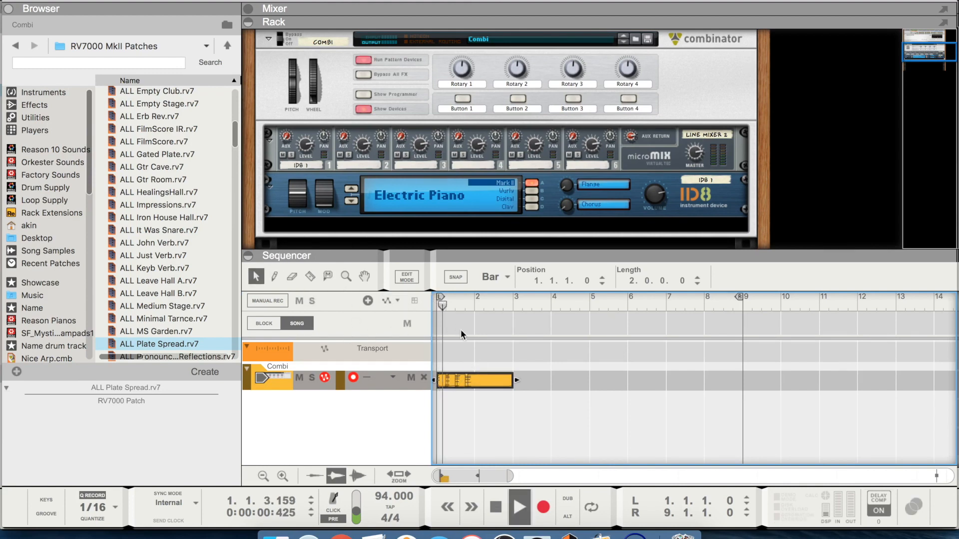
{"action": "key", "text": "space"}
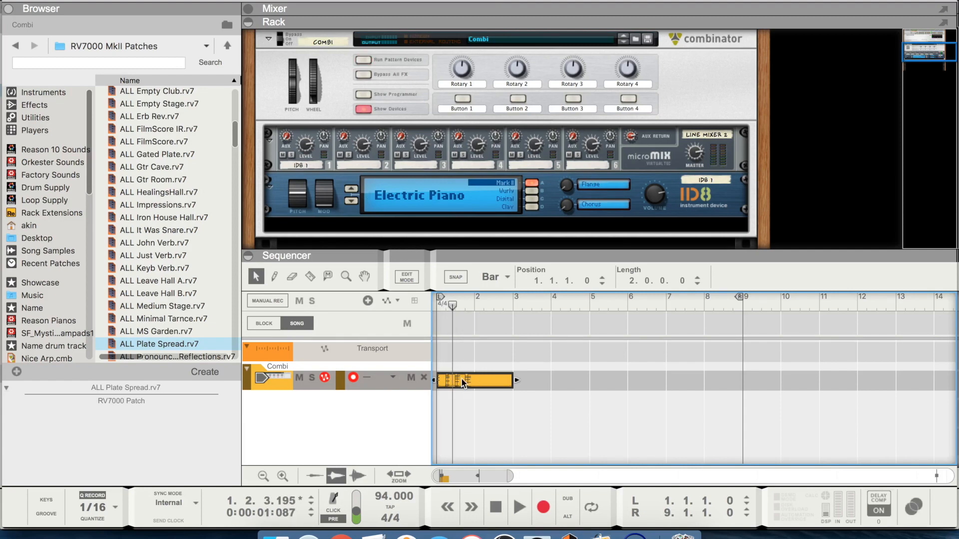
Select the Combi track, return to the song start and play the electric piano clip again.
{"action": "left_click", "coordinate": [248, 380]}
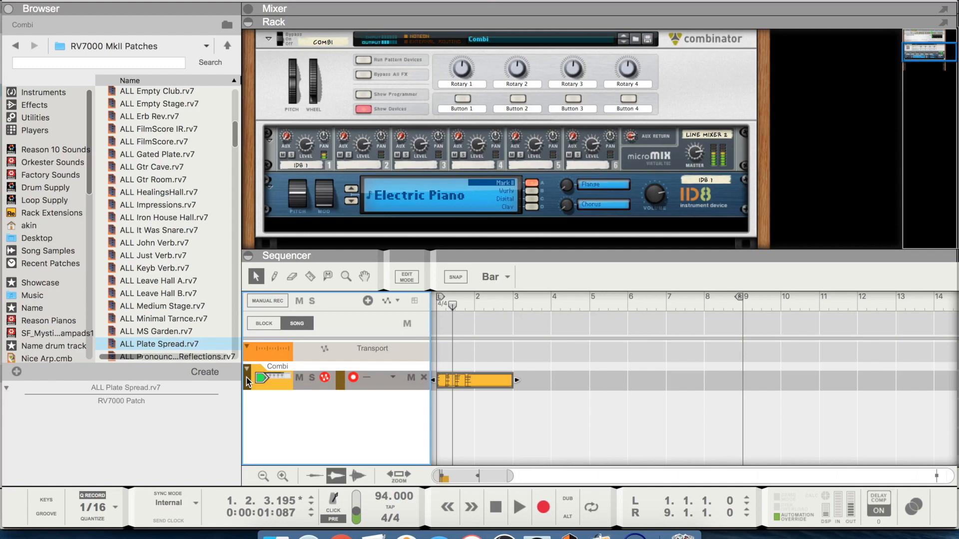
{"action": "left_click", "coordinate": [493, 508]}
{"action": "left_click", "coordinate": [493, 512]}
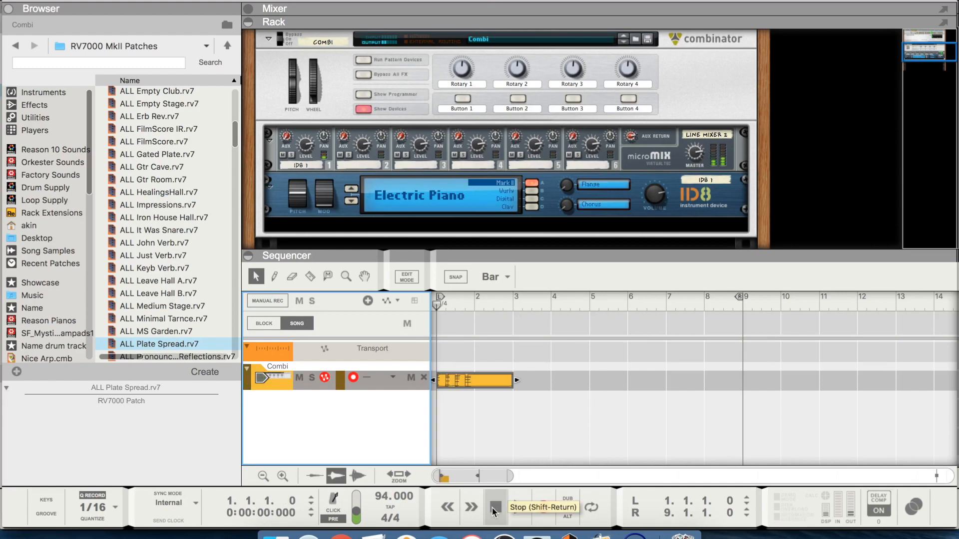
{"action": "key", "text": "space"}
{"action": "left_click", "coordinate": [493, 512]}
{"action": "key", "text": "space"}
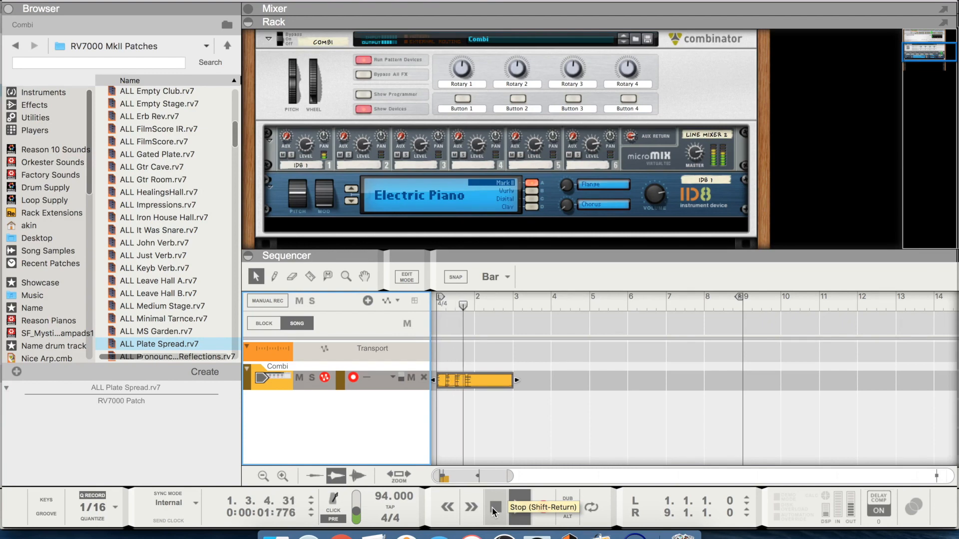
{"action": "left_click", "coordinate": [494, 510]}
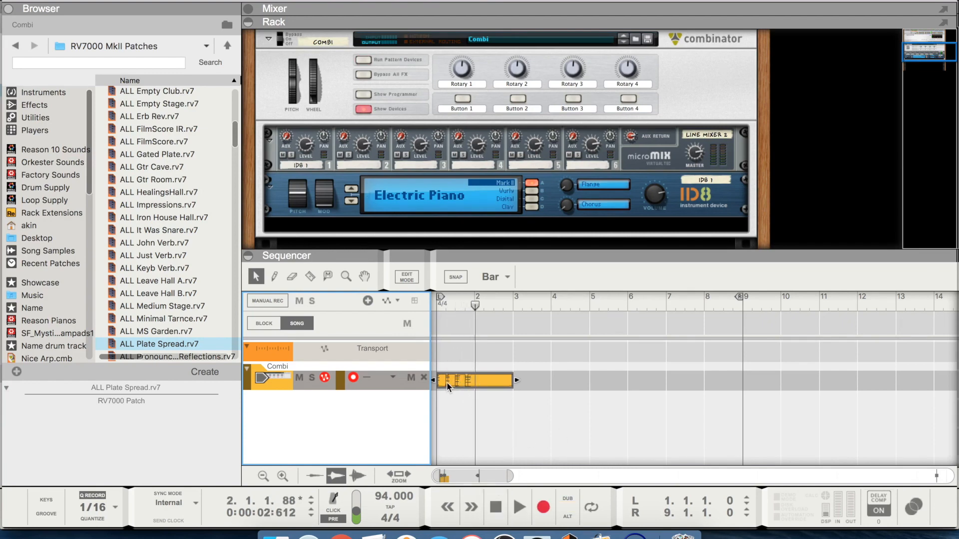
Bounce the Combi clip in place to audio, solo the bounced track and play it from the start.
{"action": "right_click", "coordinate": [469, 379]}
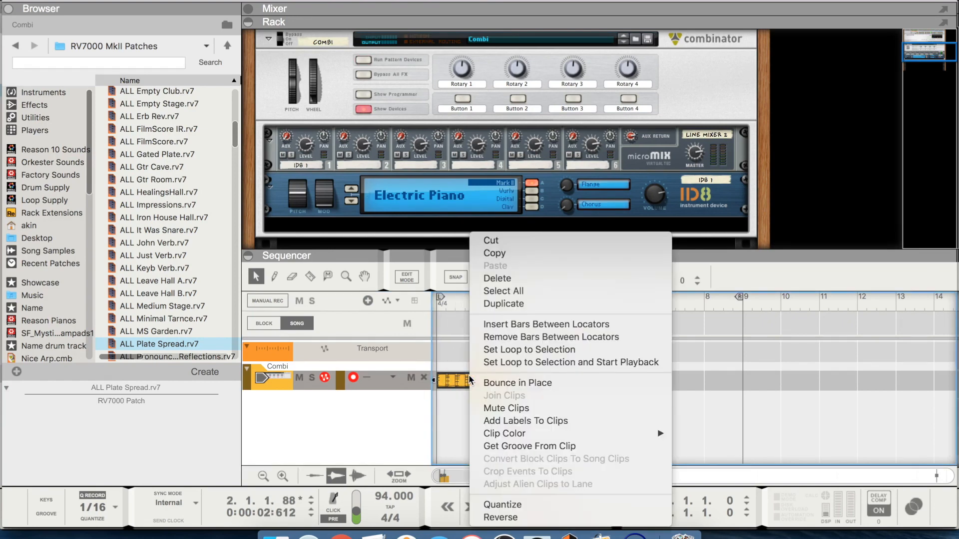
{"action": "left_click", "coordinate": [505, 381]}
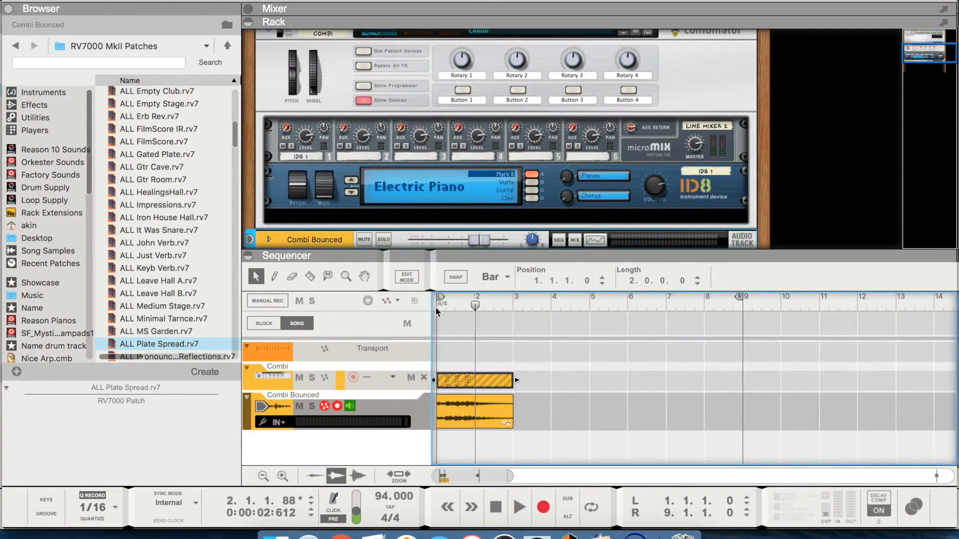
{"action": "left_click", "coordinate": [312, 406]}
{"action": "key", "text": "space"}
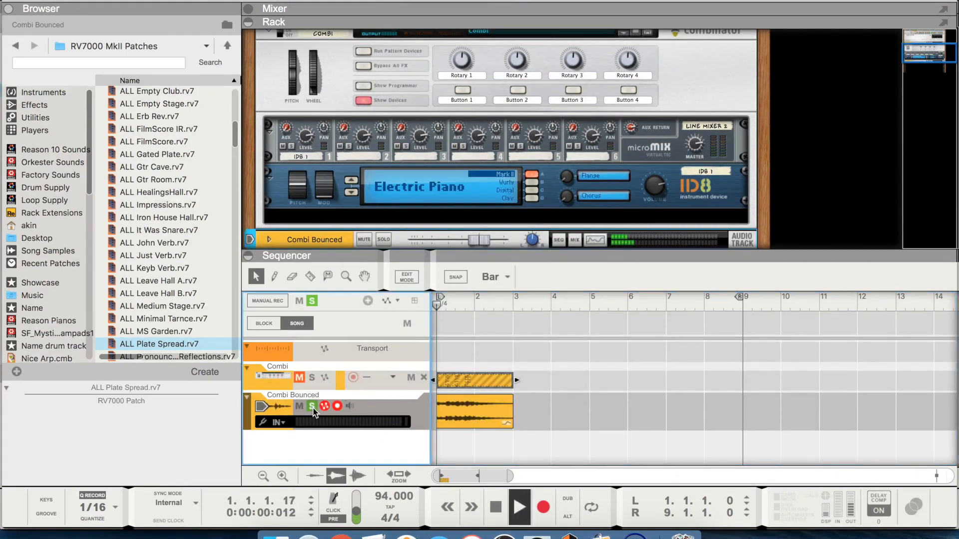
{"action": "key", "text": "space"}
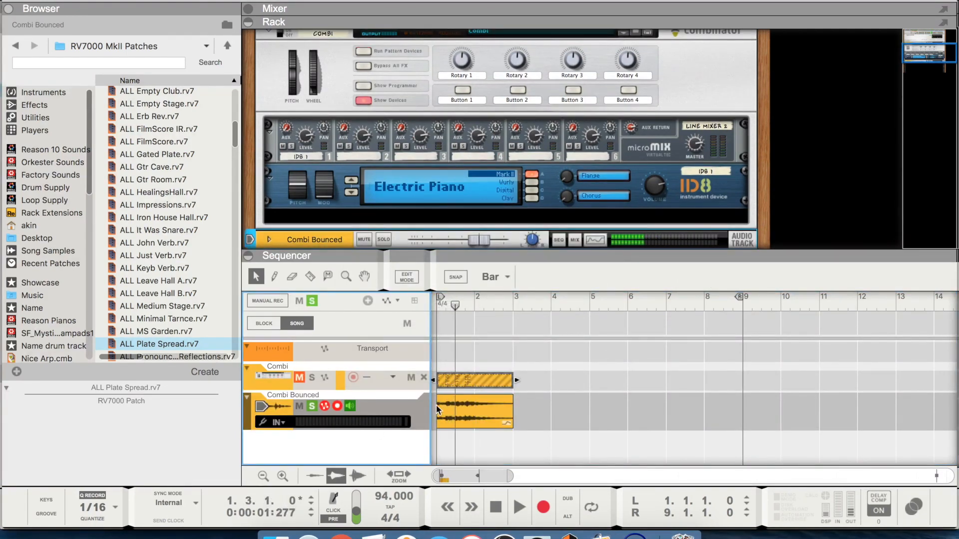
Reverse the audio clip on the Combi Bounced track and play the reversed audio.
{"action": "left_click", "coordinate": [476, 415]}
{"action": "right_click", "coordinate": [475, 414]}
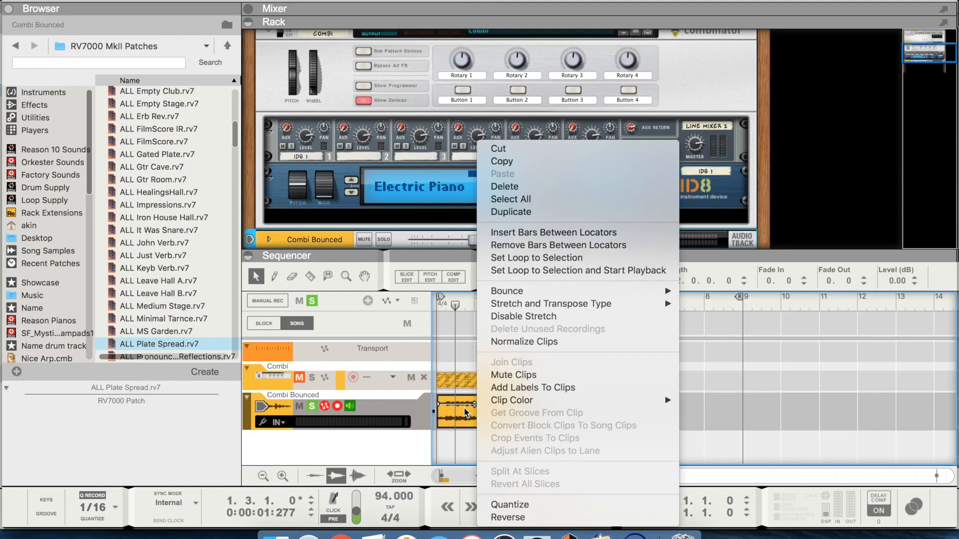
{"action": "left_click", "coordinate": [533, 515]}
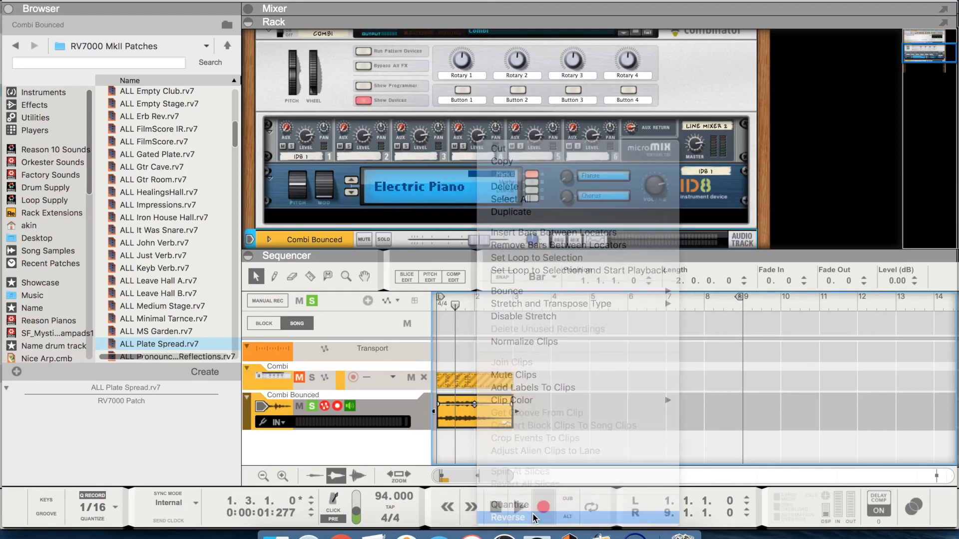
{"action": "key", "text": "space"}
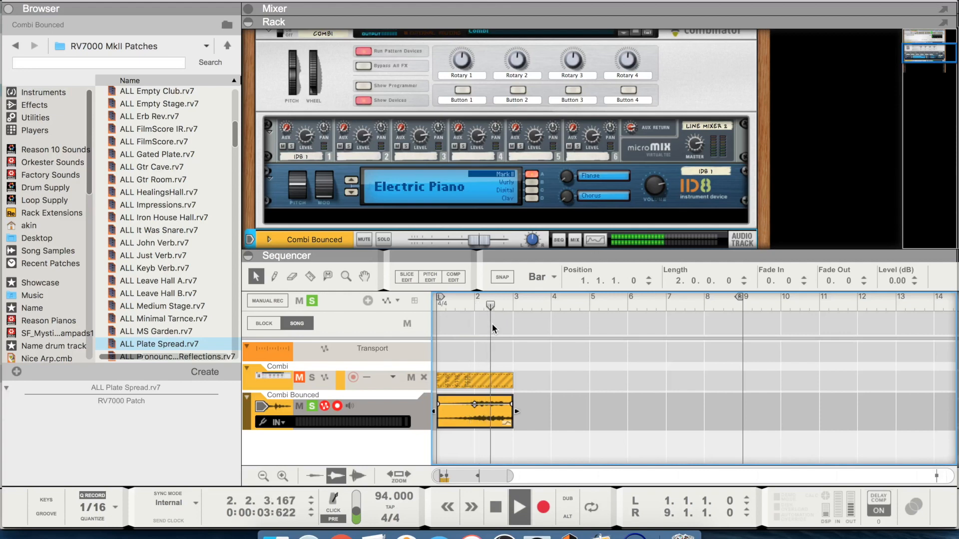
{"action": "key", "text": "space"}
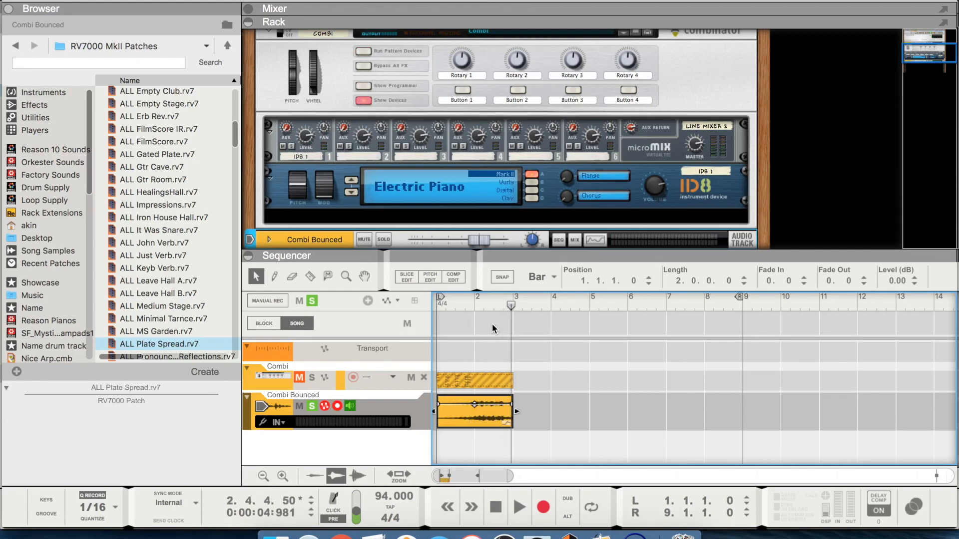
Duplicate the Combi Bounced track with its reversed clip and return the song position to the start.
{"action": "left_click", "coordinate": [248, 416]}
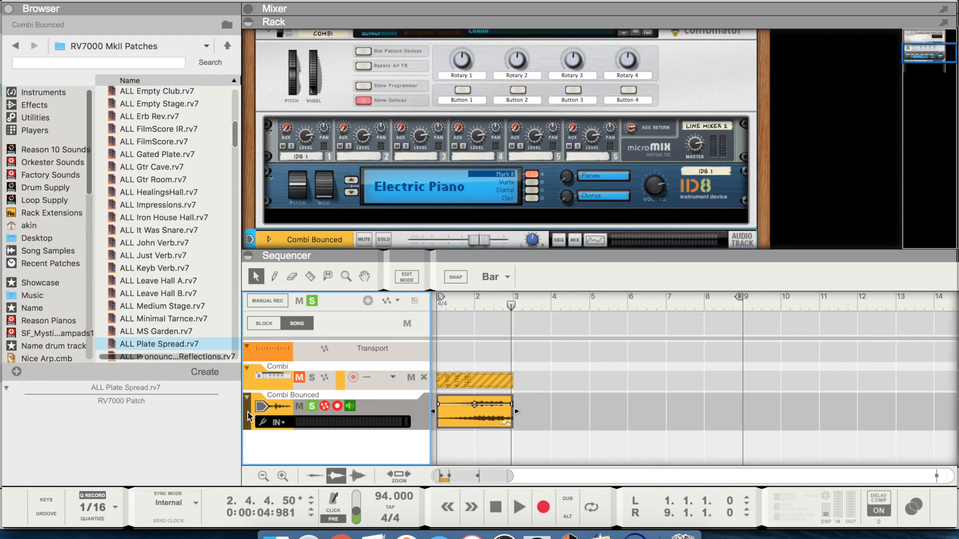
{"action": "key", "text": "super+d"}
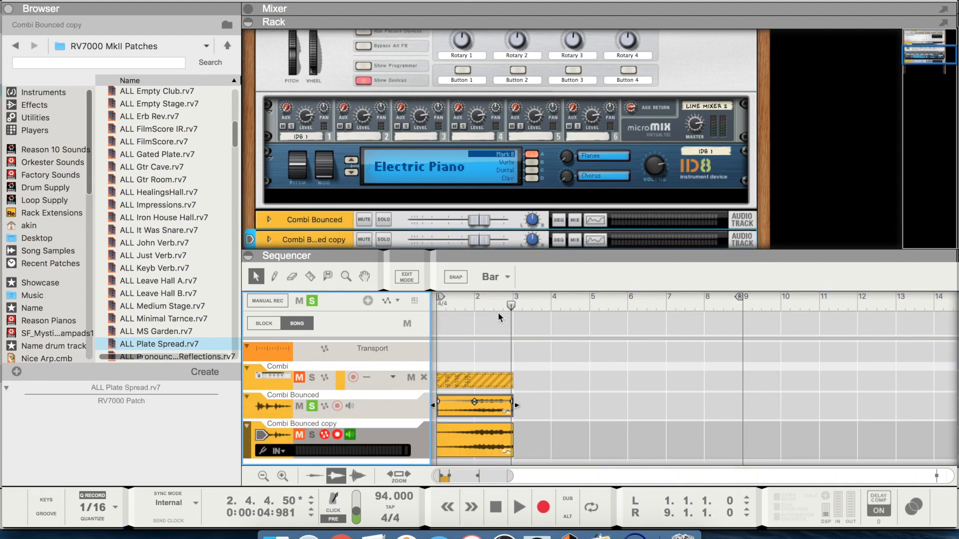
{"action": "left_click", "coordinate": [436, 305]}
Unfold the duplicated audio track's device in the rack and show its insert FX section.
{"action": "scroll", "coordinate": [422, 165], "scroll_direction": "down", "scroll_amount": 3}
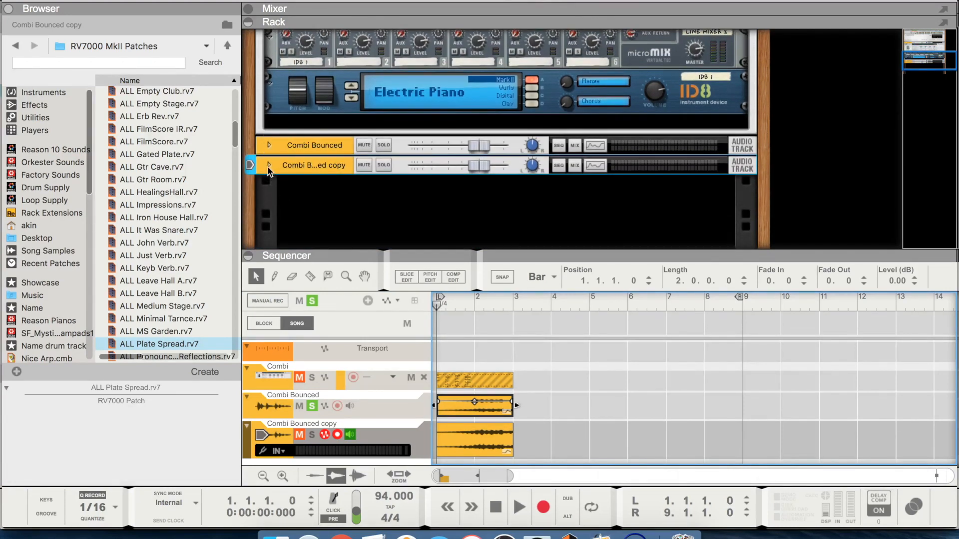
{"action": "left_click", "coordinate": [268, 165]}
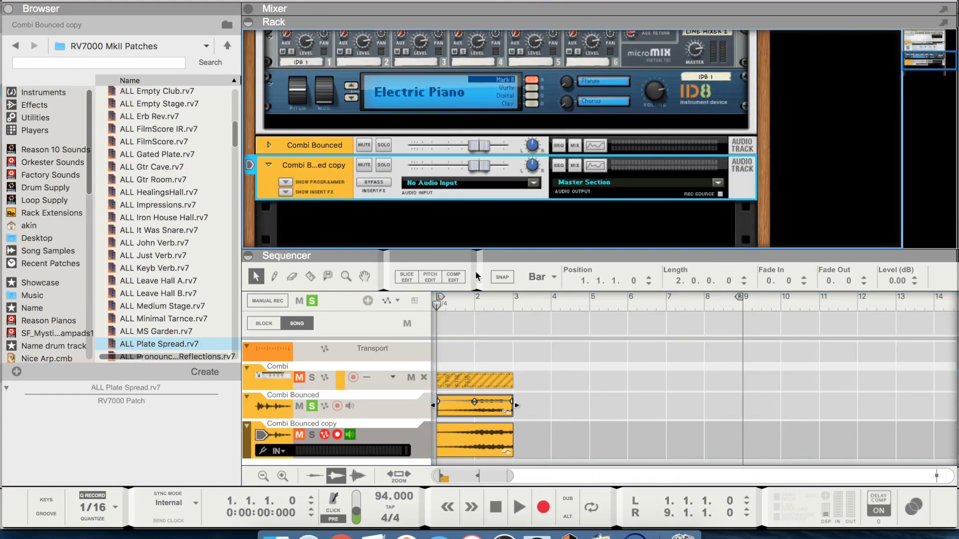
{"action": "left_click", "coordinate": [286, 192]}
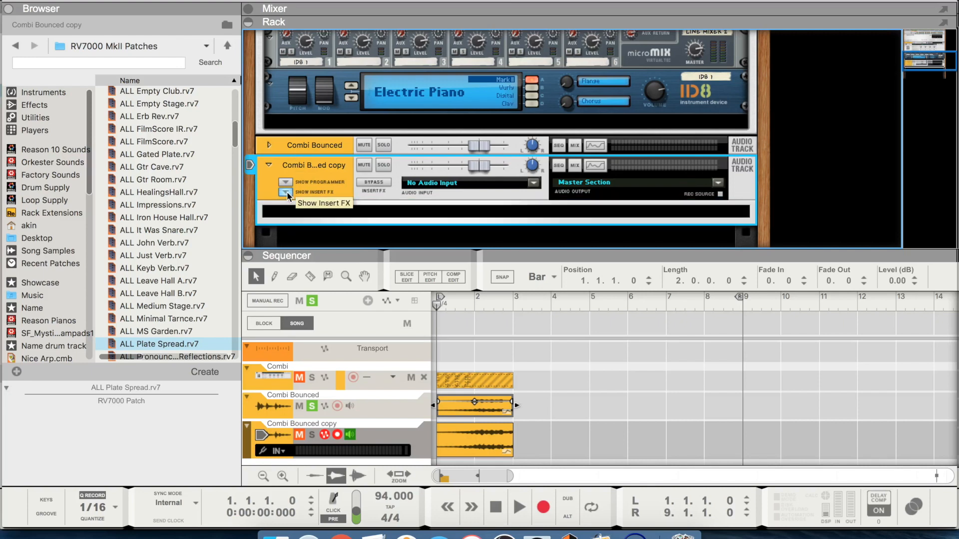
Add an RV7000 MkII Reverb effect to the Combi Bounced copy track's insert FX and raise its Dry/Wet mix.
{"action": "left_click", "coordinate": [44, 104]}
{"action": "scroll", "coordinate": [162, 280], "scroll_direction": "down", "scroll_amount": 2}
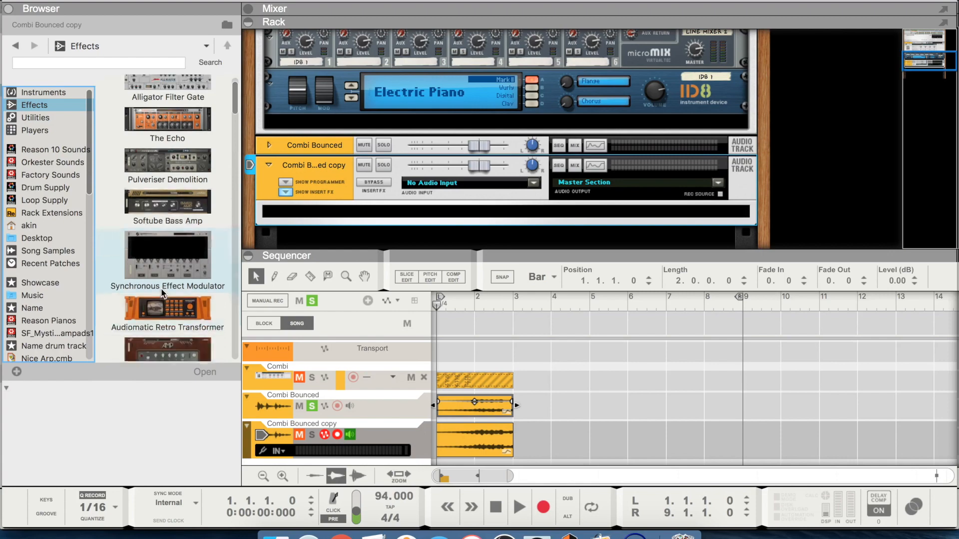
{"action": "scroll", "coordinate": [161, 289], "scroll_direction": "down", "scroll_amount": 5}
{"action": "left_click", "coordinate": [133, 243]}
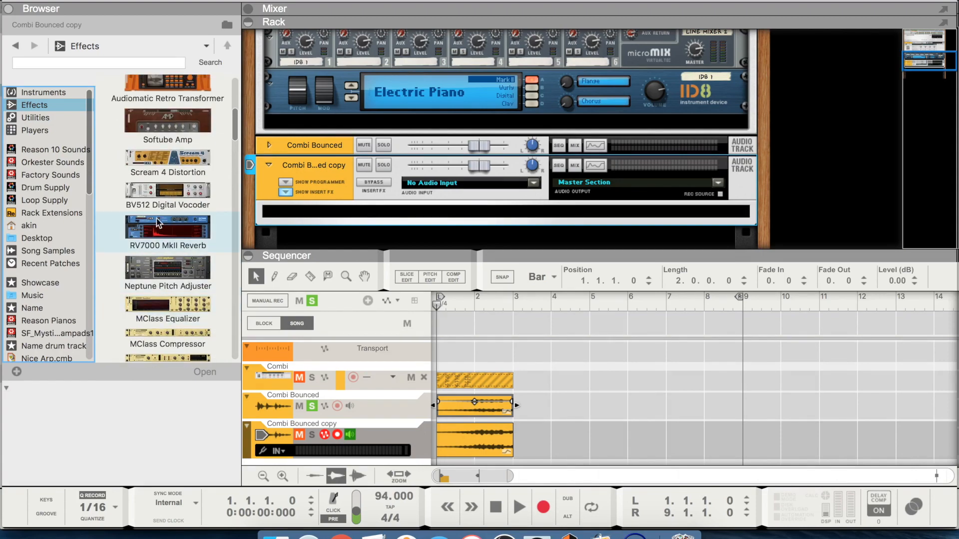
{"action": "left_click_drag", "start_coordinate": [132, 244], "coordinate": [505, 190]}
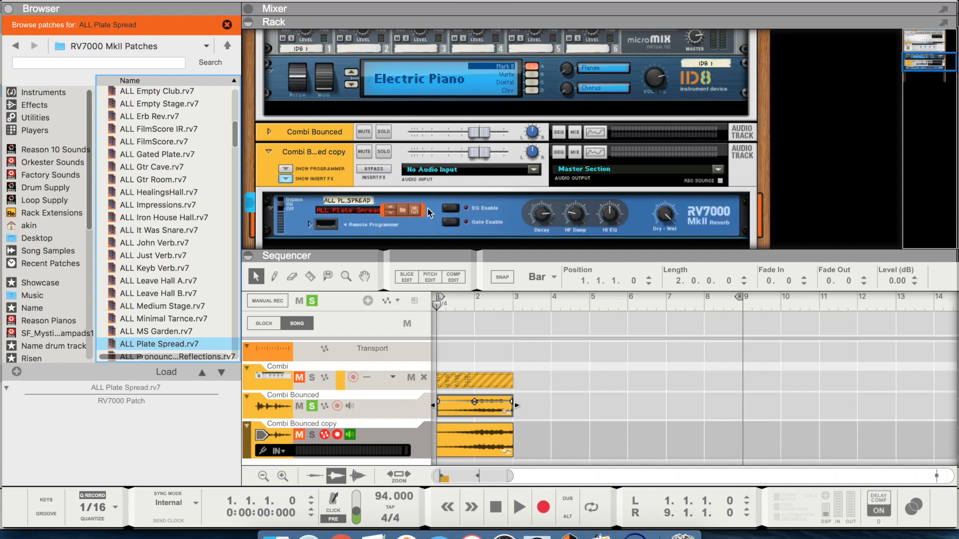
{"action": "left_click", "coordinate": [655, 221]}
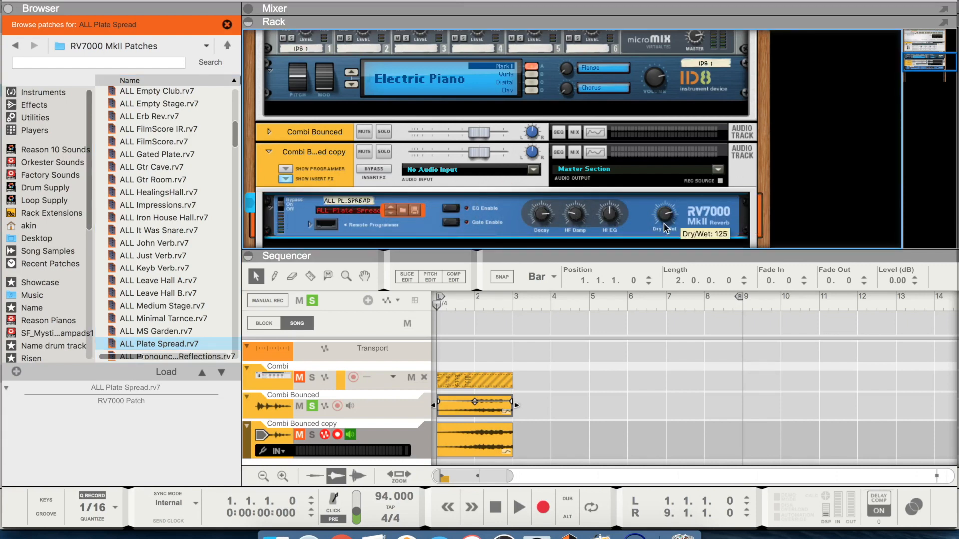
{"action": "left_click_drag", "start_coordinate": [660, 213], "coordinate": [664, 210]}
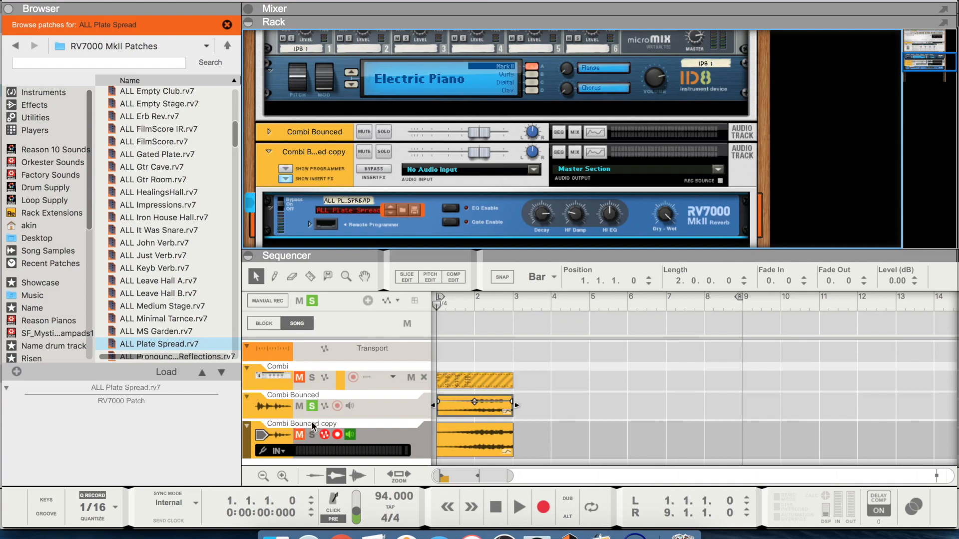
Solo the Combi Bounced copy track and play its reverb-treated audio from the start.
{"action": "left_click", "coordinate": [311, 436]}
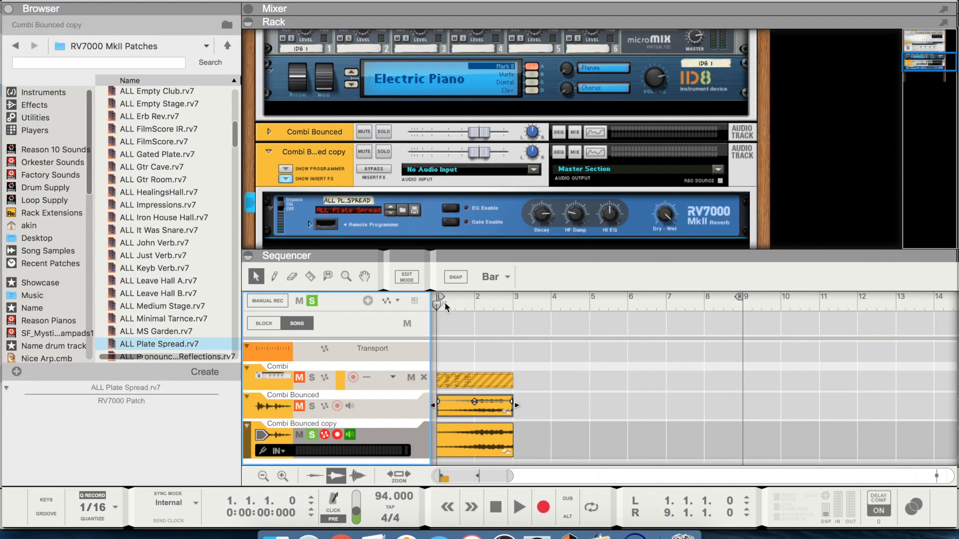
{"action": "key", "text": "space"}
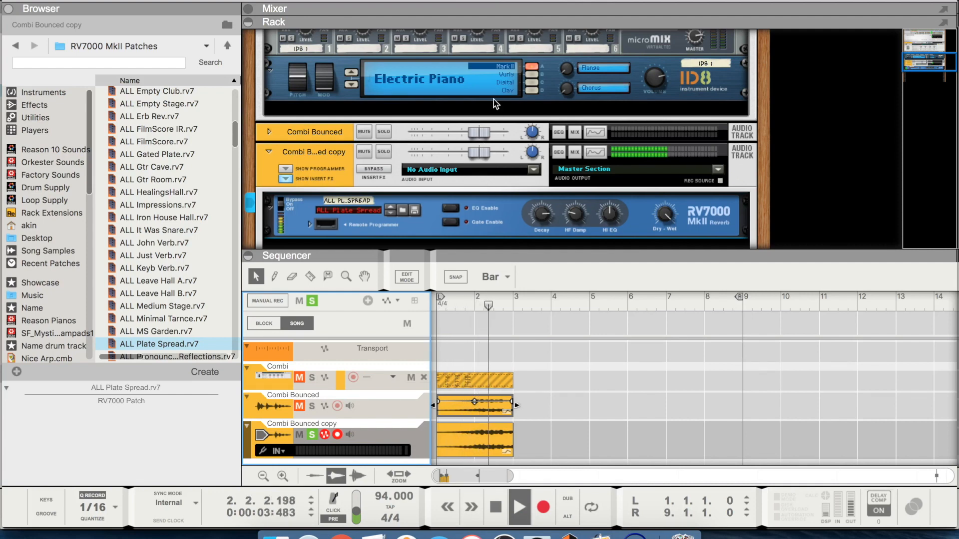
{"action": "key", "text": "space"}
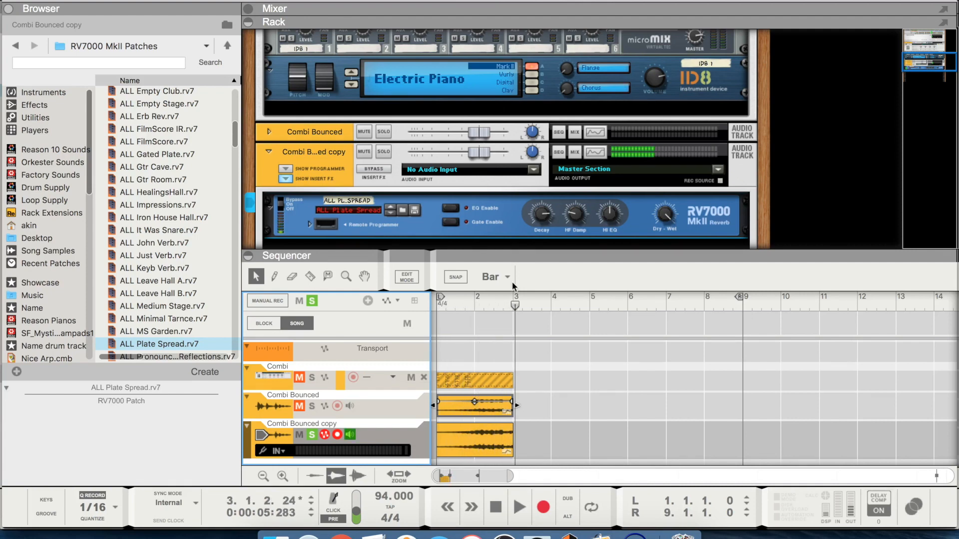
Solo the Combi Bounced track as well and play both reversed tracks together from near the start.
{"action": "left_click", "coordinate": [299, 406]}
{"action": "left_click", "coordinate": [312, 406]}
{"action": "left_click", "coordinate": [442, 305]}
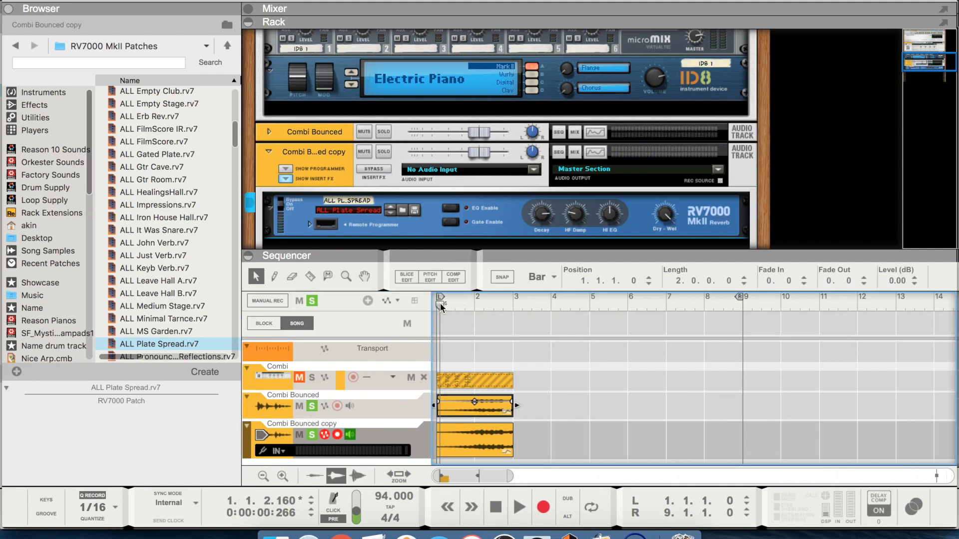
{"action": "key", "text": "space"}
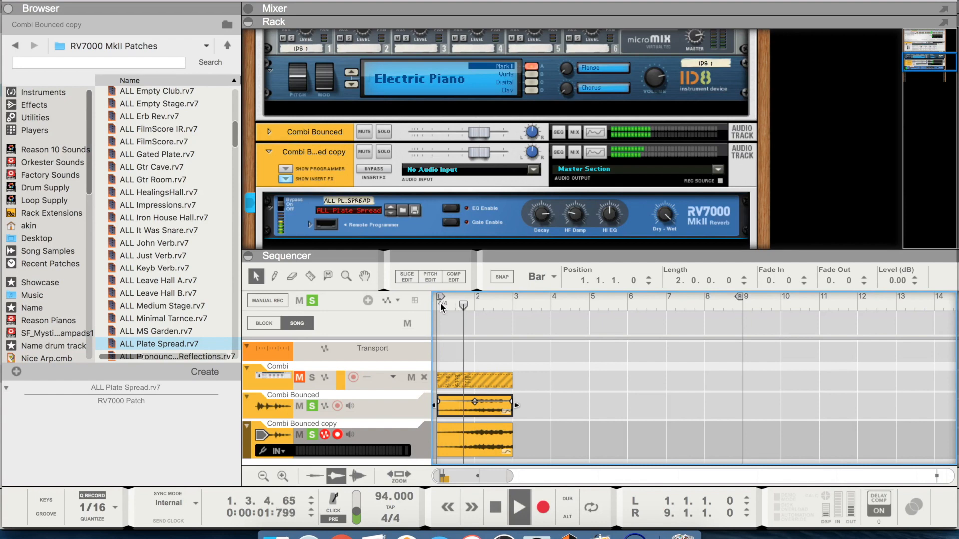
{"action": "key", "text": "space"}
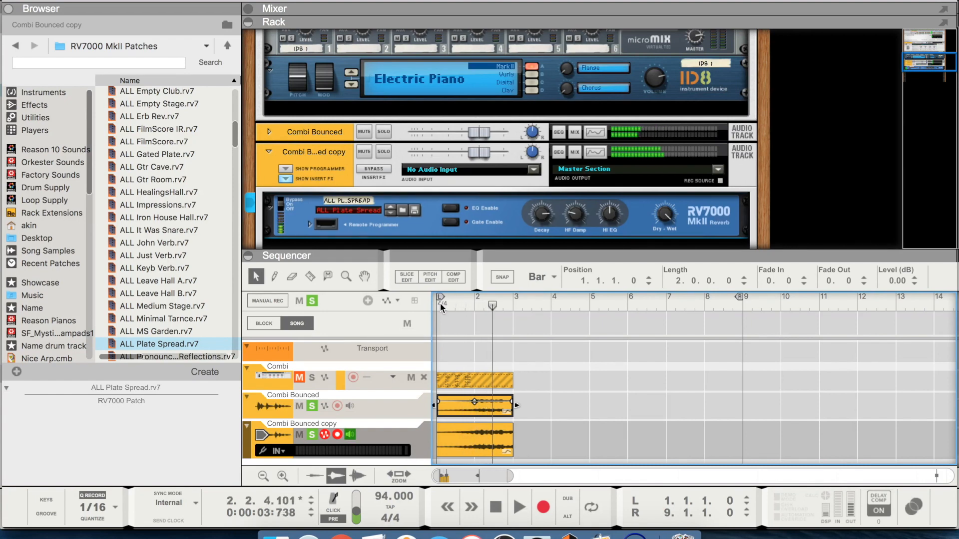
Nudge the Combi Bounced clip later to about position 1.1.3.54, playing both tracks to hear the offset.
{"action": "left_click_drag", "start_coordinate": [453, 412], "coordinate": [455, 413]}
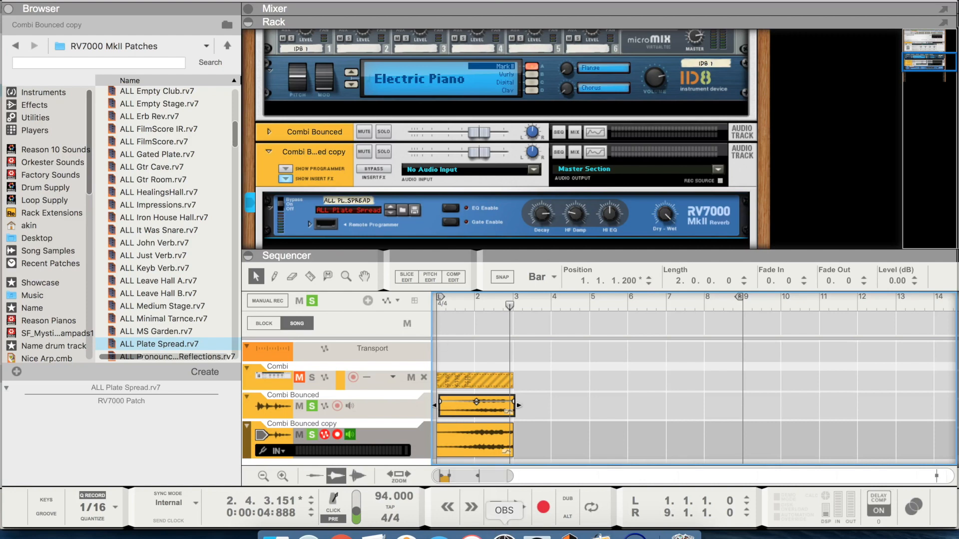
{"action": "left_click", "coordinate": [494, 506]}
{"action": "key", "text": "space"}
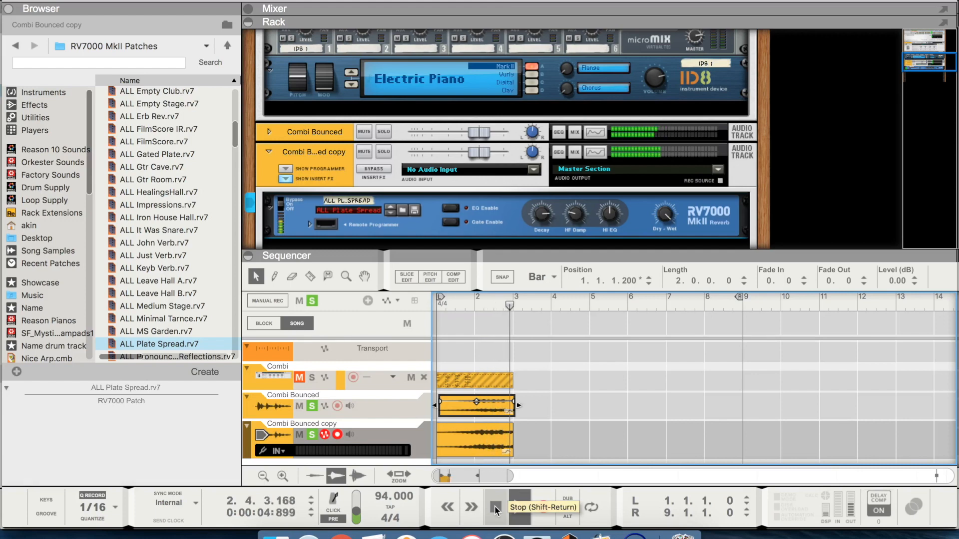
{"action": "left_click", "coordinate": [494, 506]}
{"action": "left_click_drag", "start_coordinate": [446, 402], "coordinate": [449, 402]}
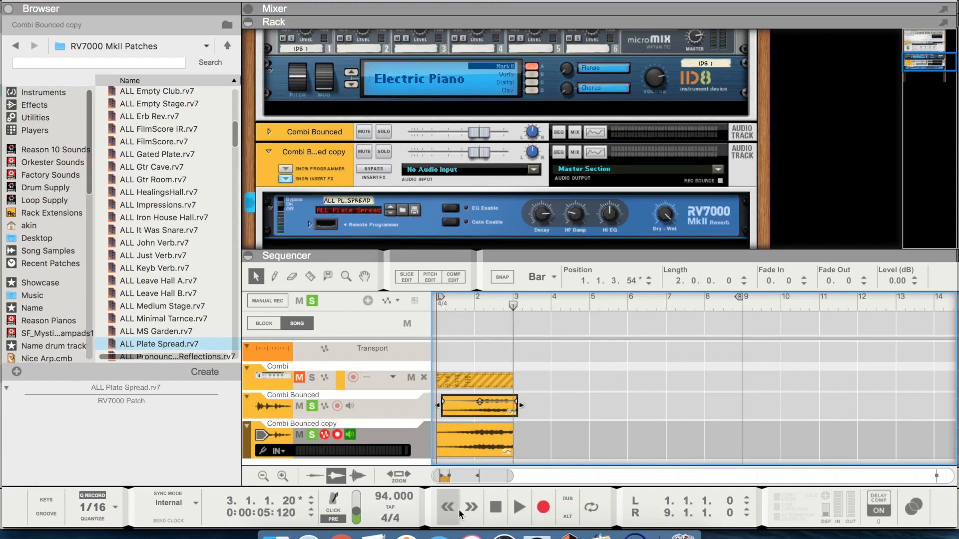
{"action": "left_click", "coordinate": [494, 506]}
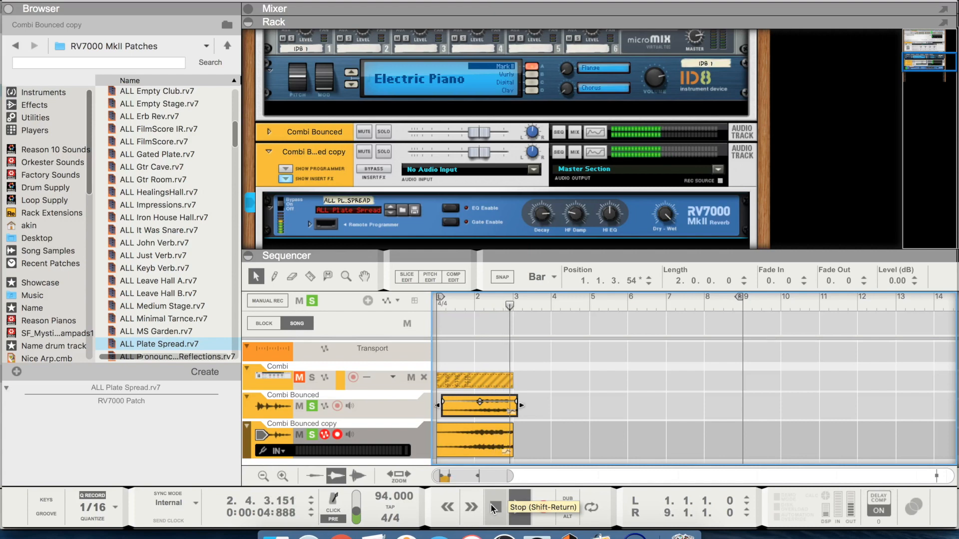
{"action": "left_click", "coordinate": [494, 508]}
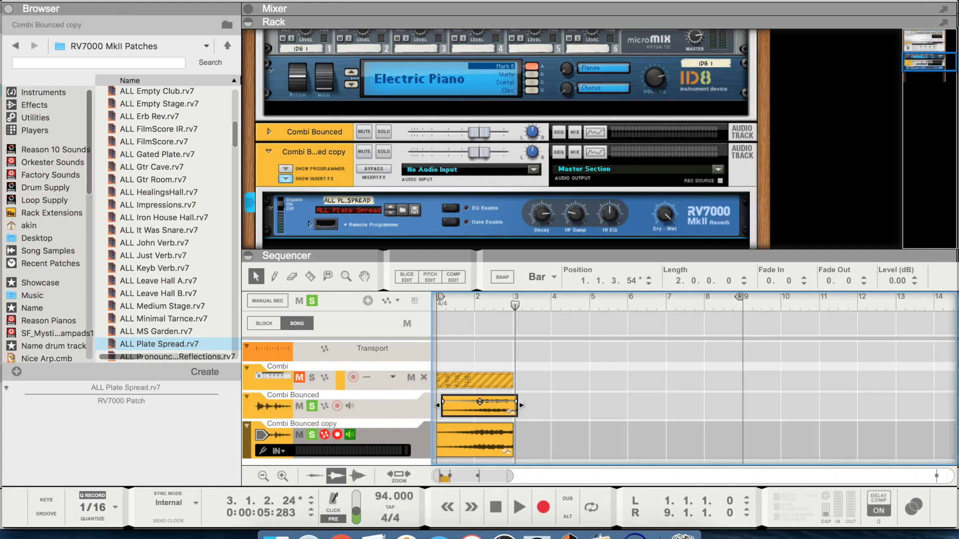
Close the song "untitled 2" without saving its changes.
{"action": "left_click", "coordinate": [13, 1]}
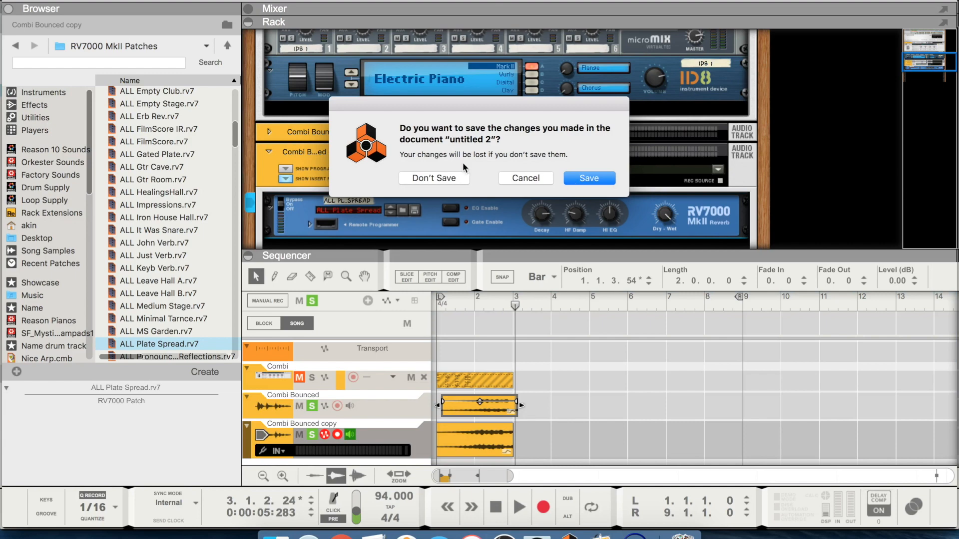
{"action": "left_click", "coordinate": [432, 178]}
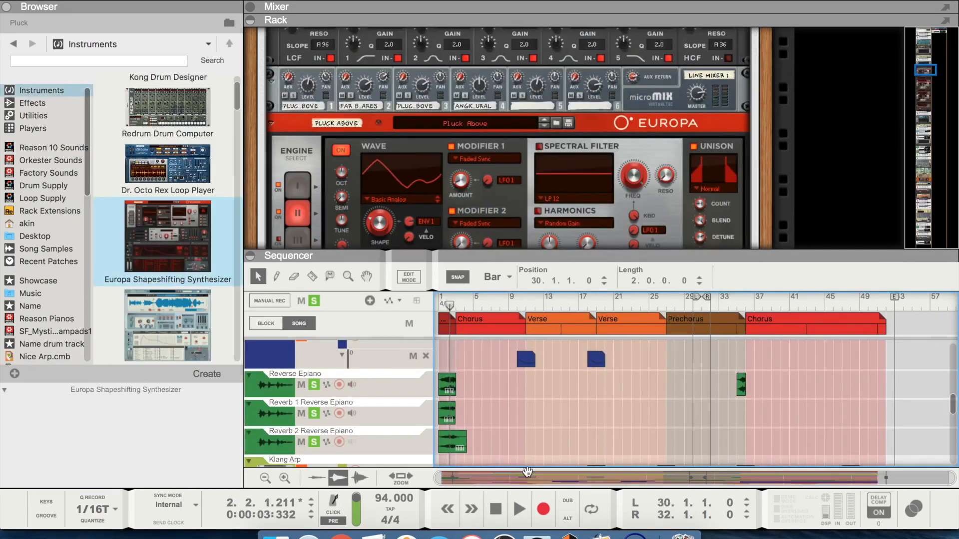
Clear the existing solos, solo the FX Noise Sweep track and play it from the song start.
{"action": "scroll", "coordinate": [458, 375], "scroll_direction": "down", "scroll_amount": 1}
{"action": "scroll", "coordinate": [456, 370], "scroll_direction": "down", "scroll_amount": 10}
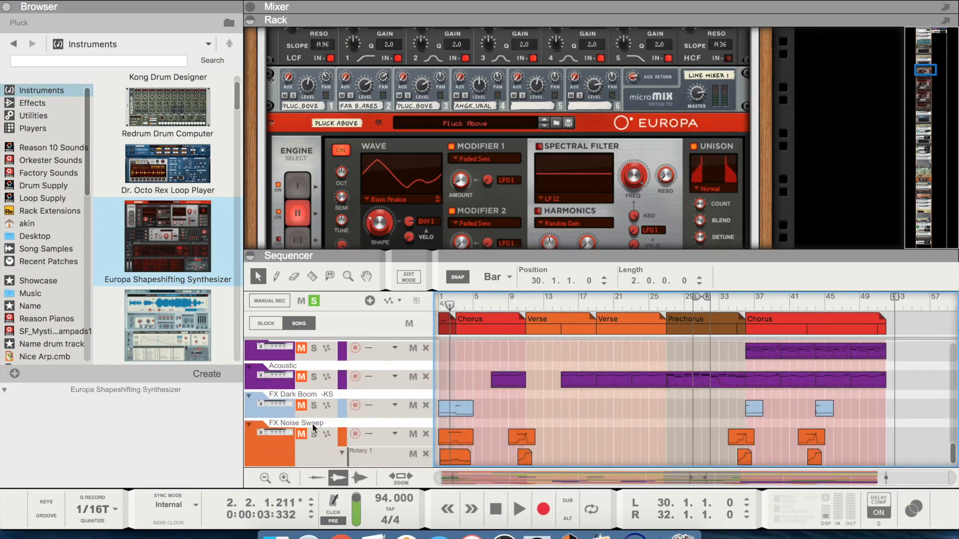
{"action": "left_click", "coordinate": [313, 295]}
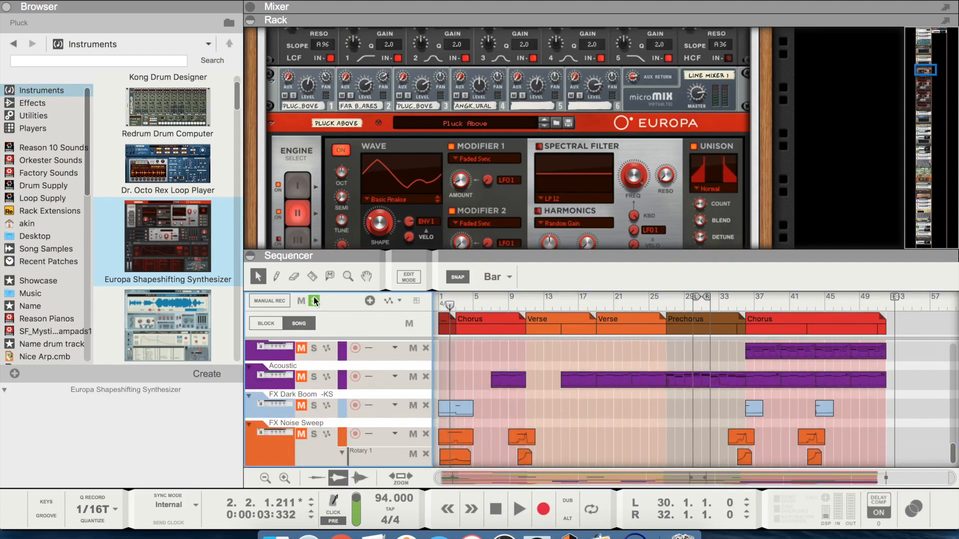
{"action": "left_click", "coordinate": [313, 300]}
{"action": "left_click", "coordinate": [314, 434]}
{"action": "key", "text": "space"}
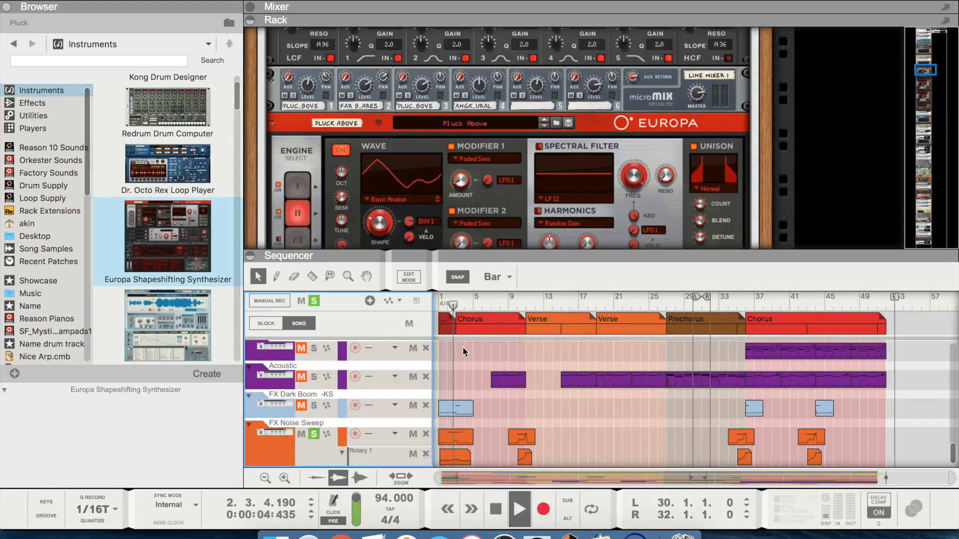
{"action": "left_click", "coordinate": [442, 306]}
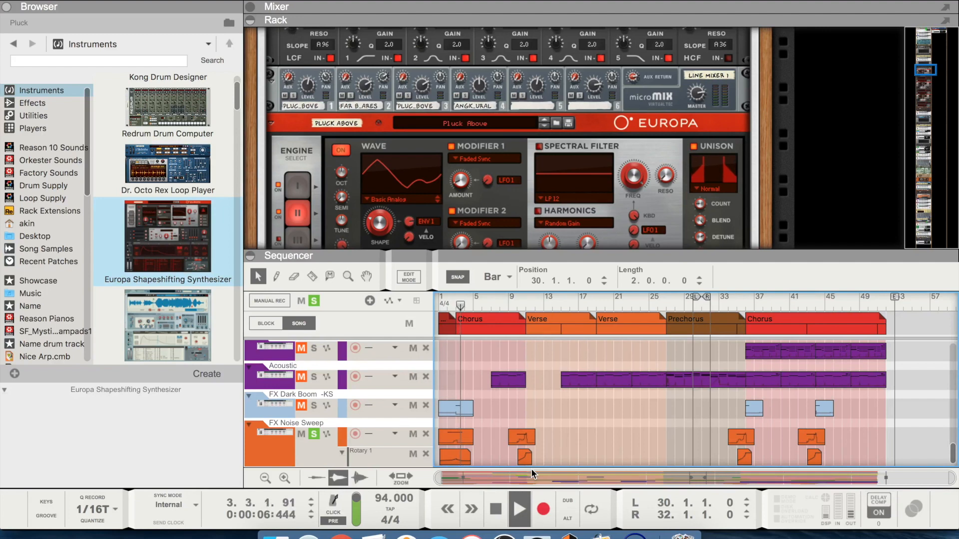
{"action": "key", "text": "space"}
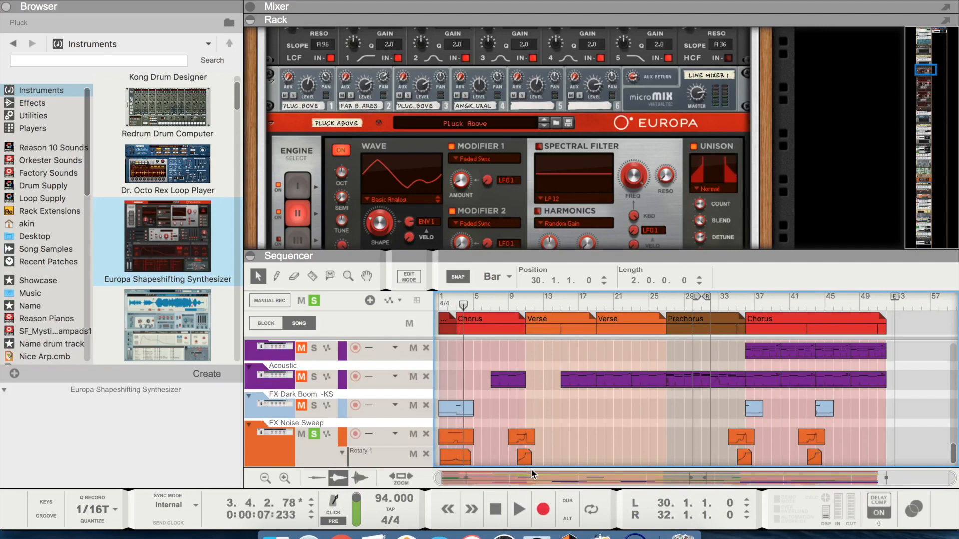
Show the devices inside the FX Noise Sweep Combinator and examine The Legend synthesizer's settings.
{"action": "left_click", "coordinate": [251, 453]}
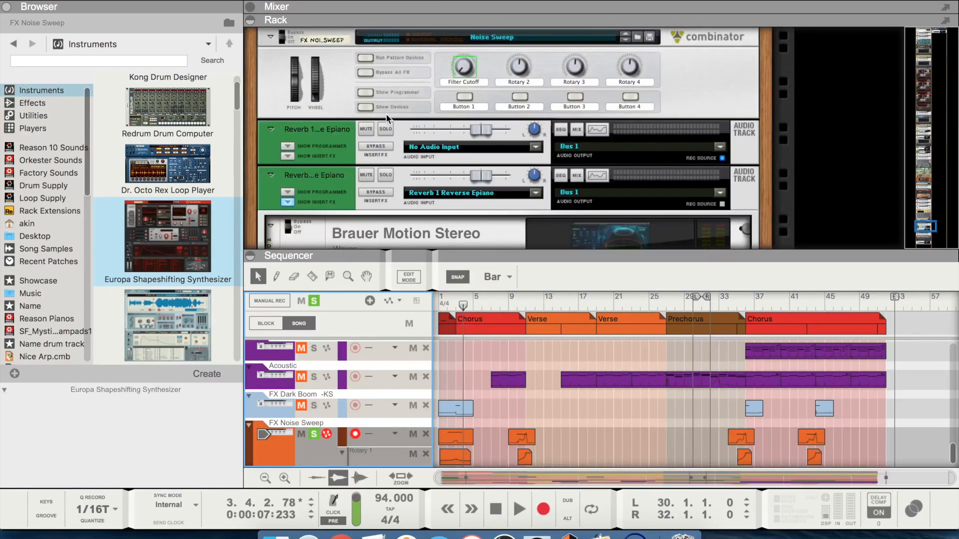
{"action": "left_click", "coordinate": [367, 109]}
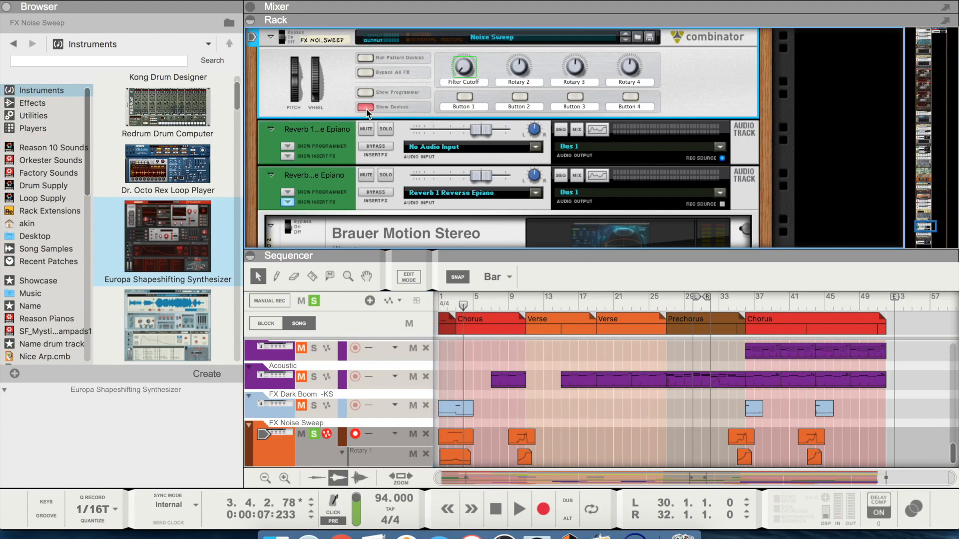
{"action": "scroll", "coordinate": [427, 179], "scroll_direction": "down", "scroll_amount": 5}
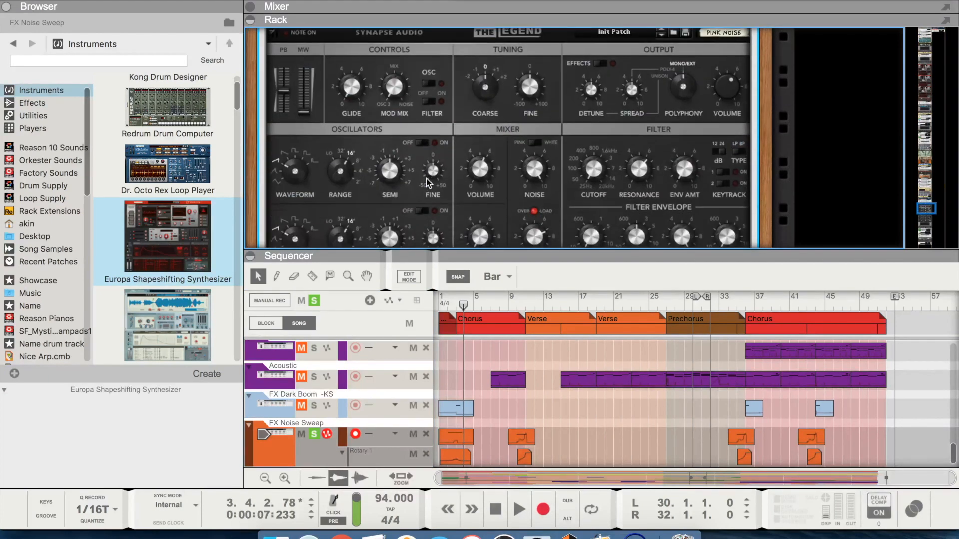
{"action": "scroll", "coordinate": [427, 181], "scroll_direction": "up", "scroll_amount": 2}
{"action": "scroll", "coordinate": [427, 183], "scroll_direction": "down", "scroll_amount": 2}
{"action": "scroll", "coordinate": [427, 183], "scroll_direction": "up", "scroll_amount": 2}
{"action": "scroll", "coordinate": [427, 182], "scroll_direction": "down", "scroll_amount": 3}
{"action": "scroll", "coordinate": [426, 182], "scroll_direction": "up", "scroll_amount": 2}
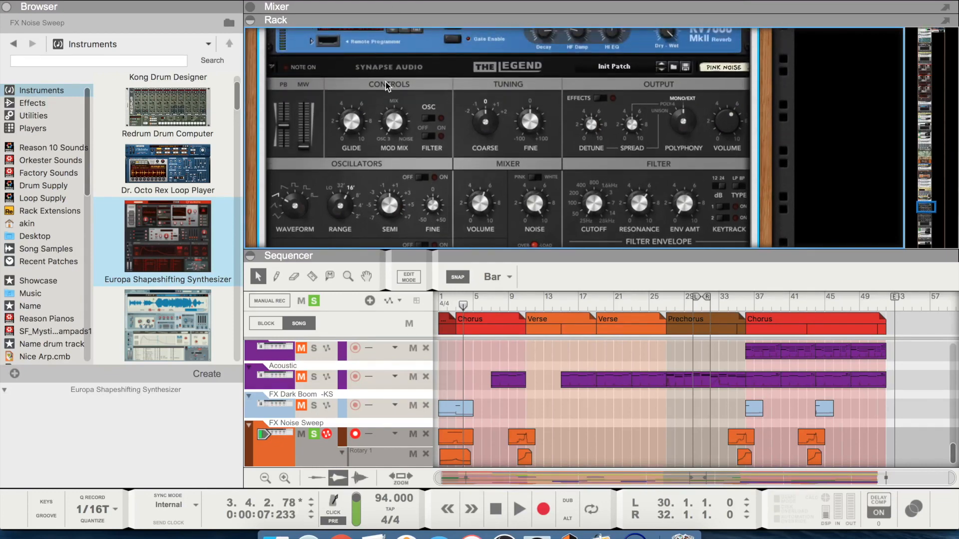
Examine the rest of the FX Noise Sweep device chain down to the Synapse GQ-7 Graphic Equalizer.
{"action": "left_click", "coordinate": [253, 447]}
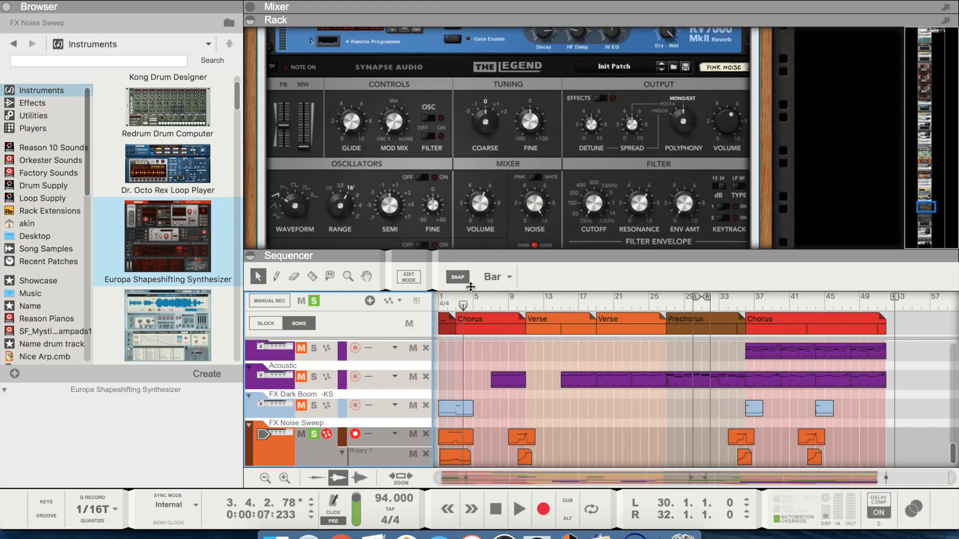
{"action": "scroll", "coordinate": [428, 167], "scroll_direction": "down", "scroll_amount": 10}
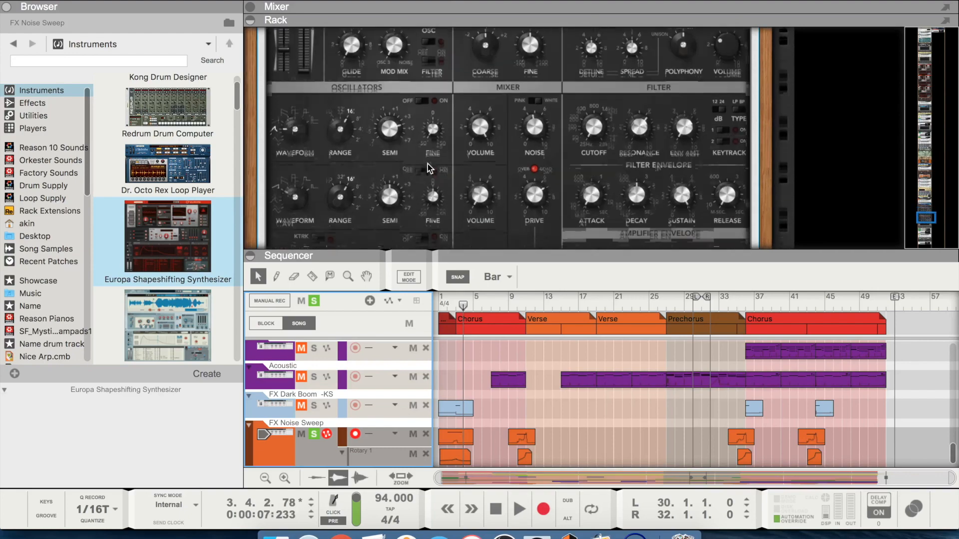
{"action": "scroll", "coordinate": [427, 167], "scroll_direction": "down", "scroll_amount": 5}
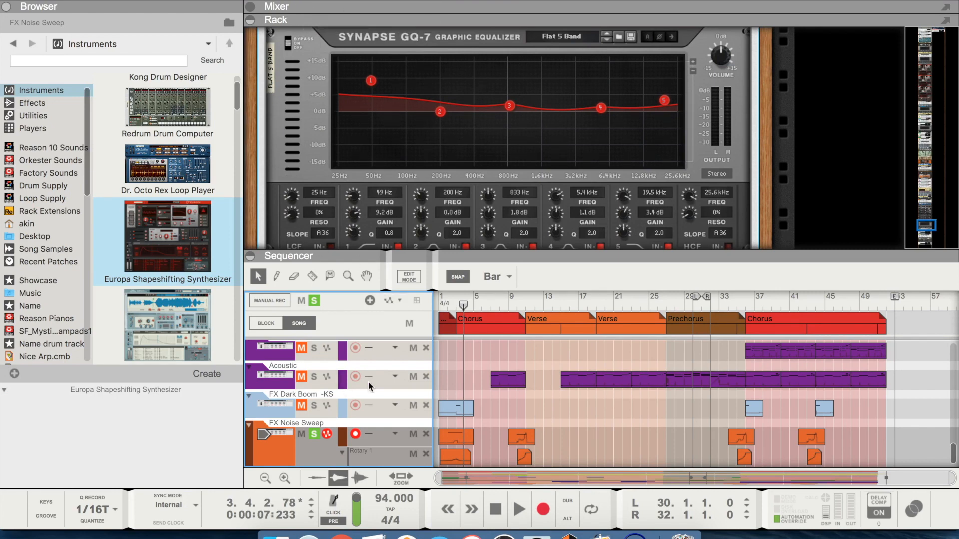
Return the song position to the start, clear all solos and play the full intro mix.
{"action": "left_click", "coordinate": [442, 307]}
{"action": "left_click", "coordinate": [313, 301]}
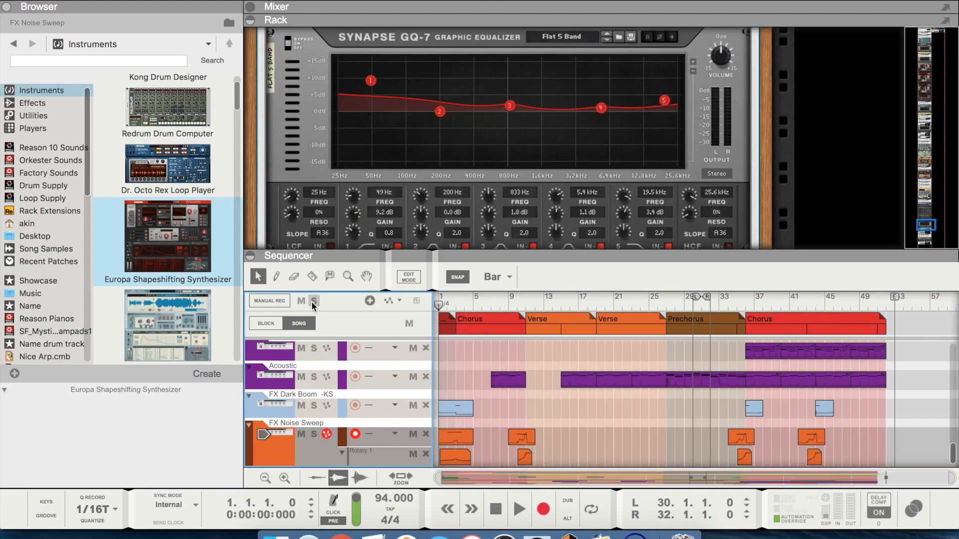
{"action": "key", "text": "space"}
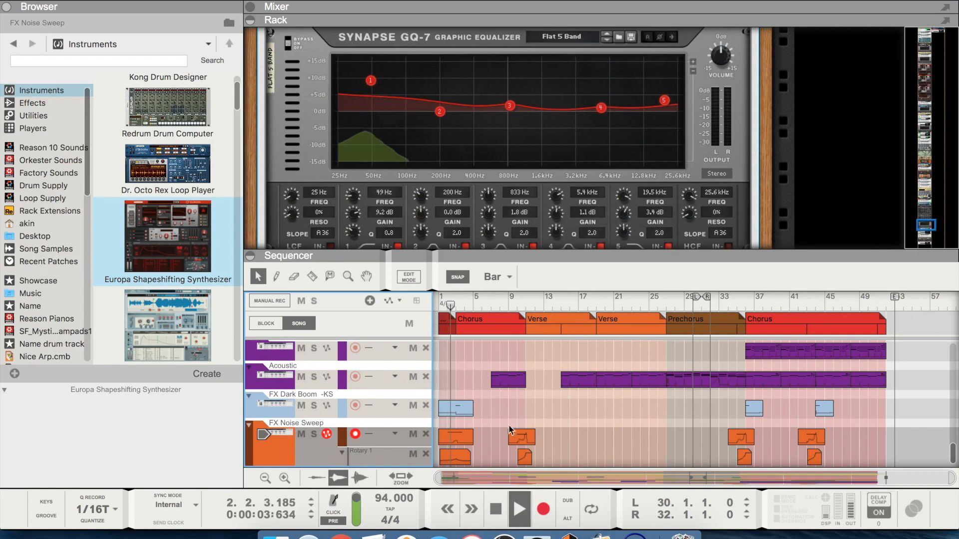
{"action": "key", "text": "space"}
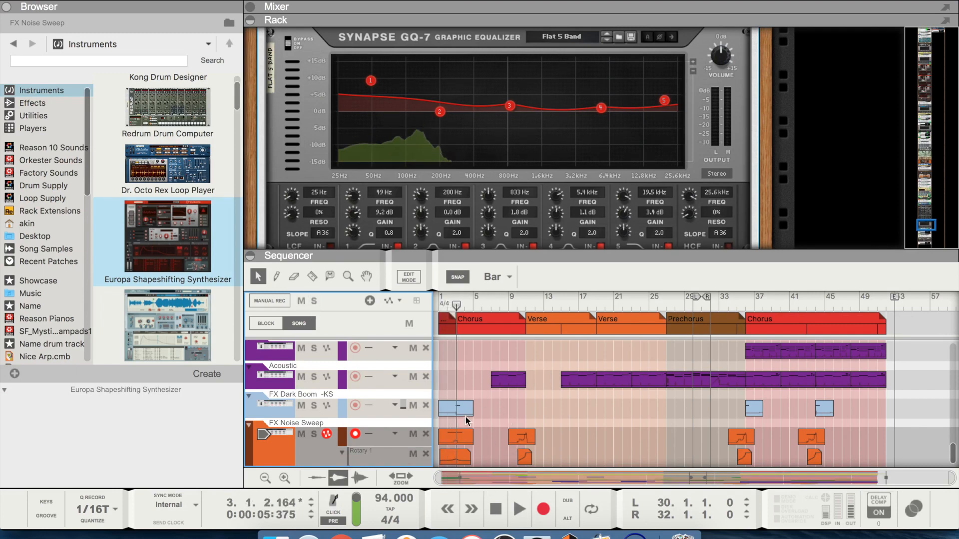
Locate the FX Dark Boom -KS channel in the mixer and show its rack device and sequencer track.
{"action": "scroll", "coordinate": [465, 415], "scroll_direction": "up", "scroll_amount": 2}
{"action": "scroll", "coordinate": [466, 421], "scroll_direction": "up", "scroll_amount": 10}
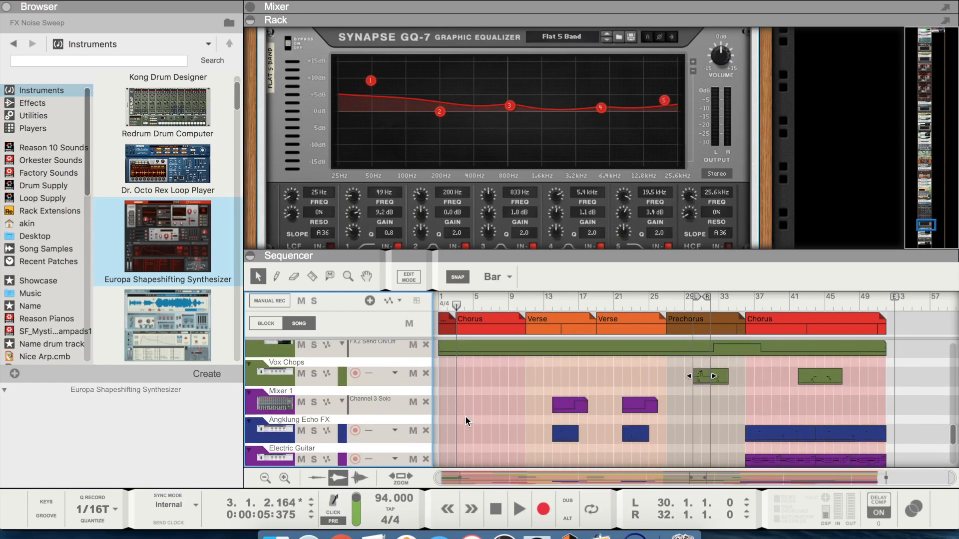
{"action": "scroll", "coordinate": [466, 419], "scroll_direction": "up", "scroll_amount": 6}
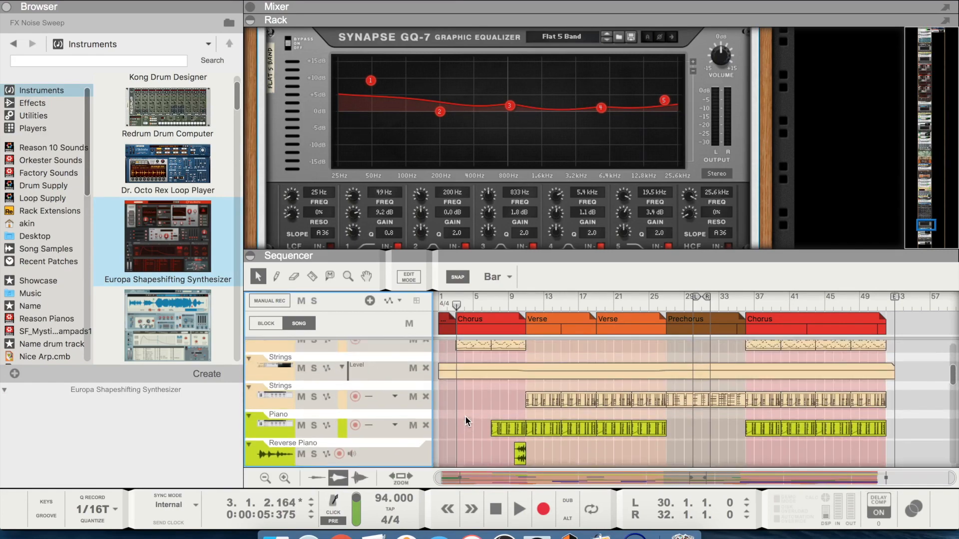
{"action": "scroll", "coordinate": [466, 420], "scroll_direction": "down", "scroll_amount": 10}
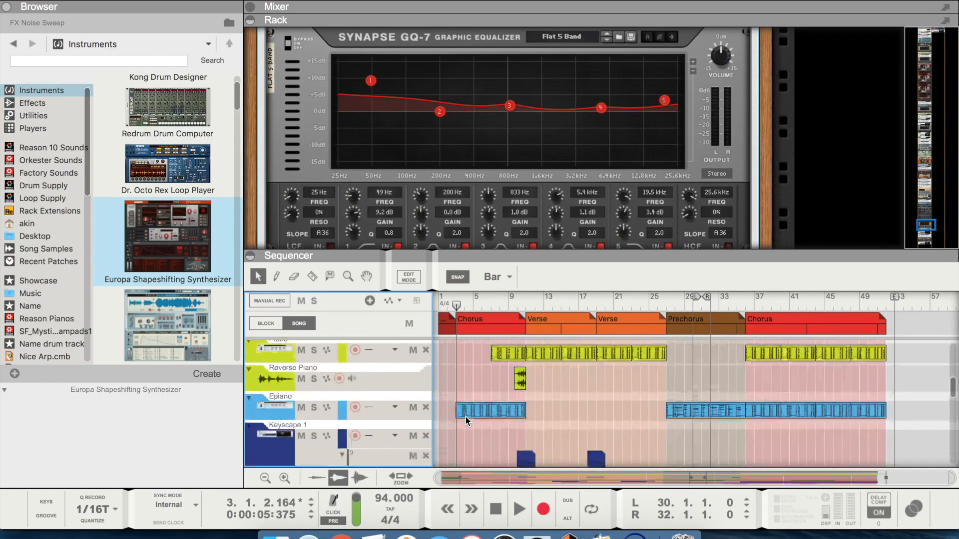
{"action": "scroll", "coordinate": [465, 421], "scroll_direction": "down", "scroll_amount": 8}
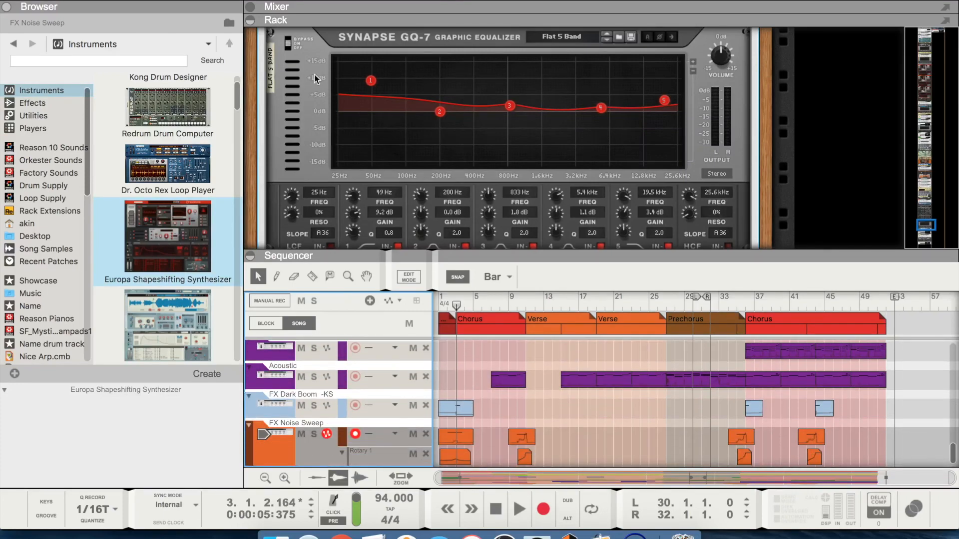
{"action": "left_click", "coordinate": [250, 7]}
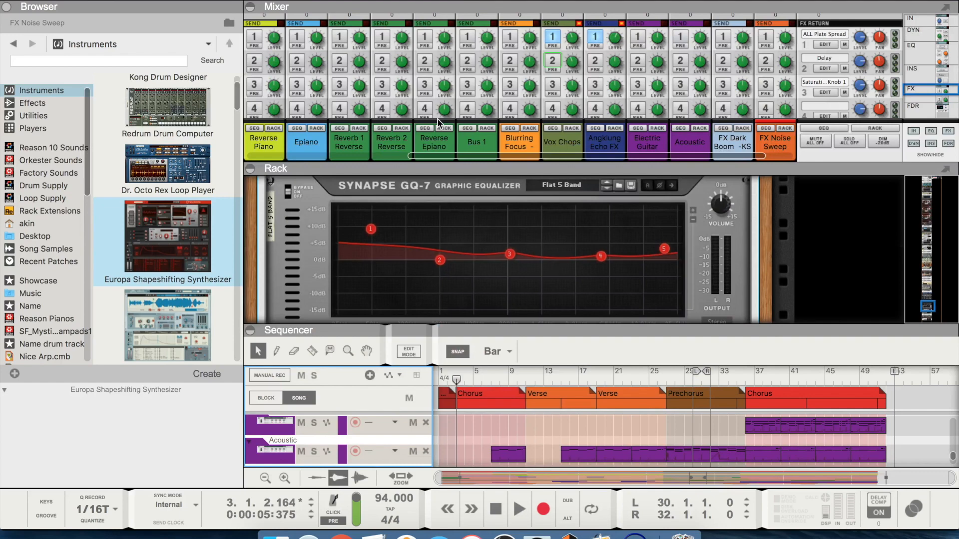
{"action": "left_click", "coordinate": [743, 134]}
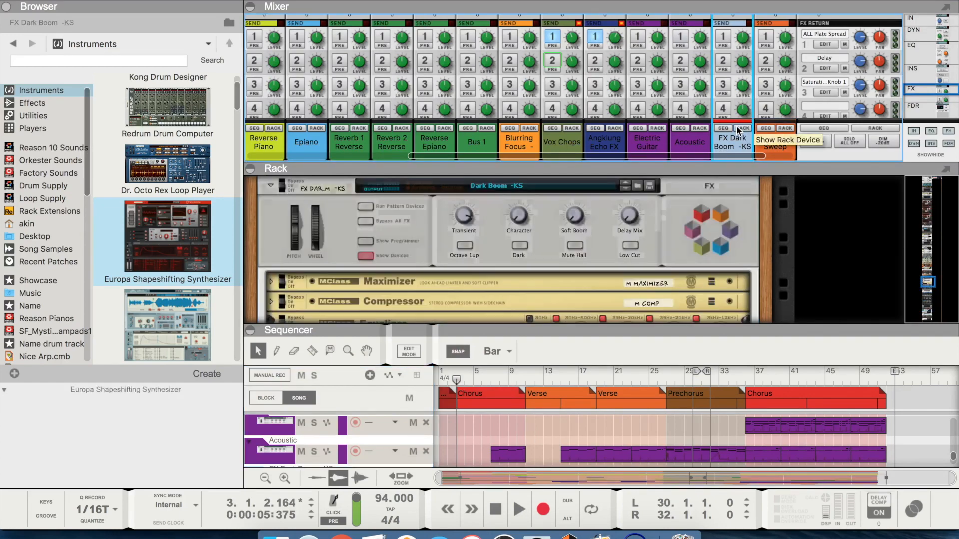
{"action": "left_click", "coordinate": [722, 130]}
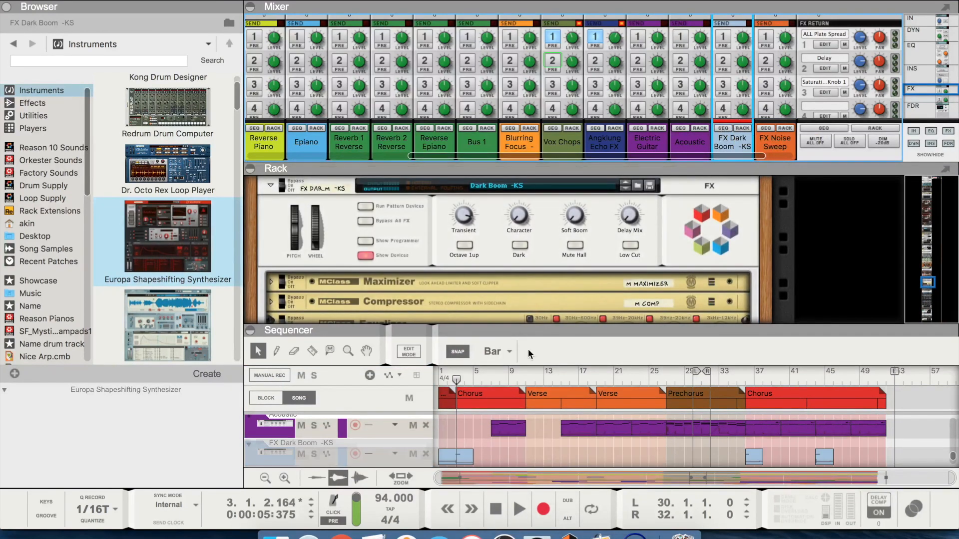
Solo the FX Dark Boom -KS track and play it twice around the start of the first Chorus at bar 3.
{"action": "left_click", "coordinate": [313, 454]}
{"action": "left_click", "coordinate": [451, 371]}
{"action": "key", "text": "space"}
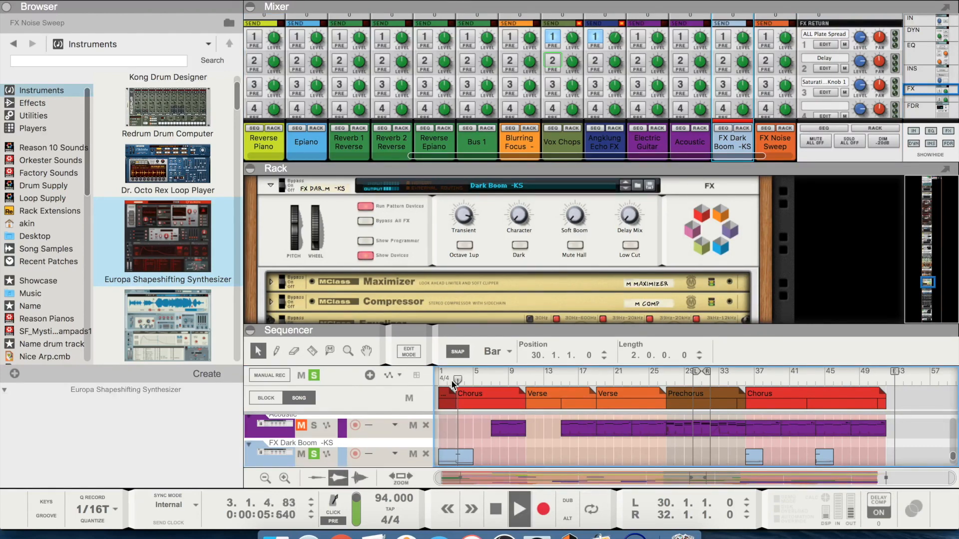
{"action": "key", "text": "space"}
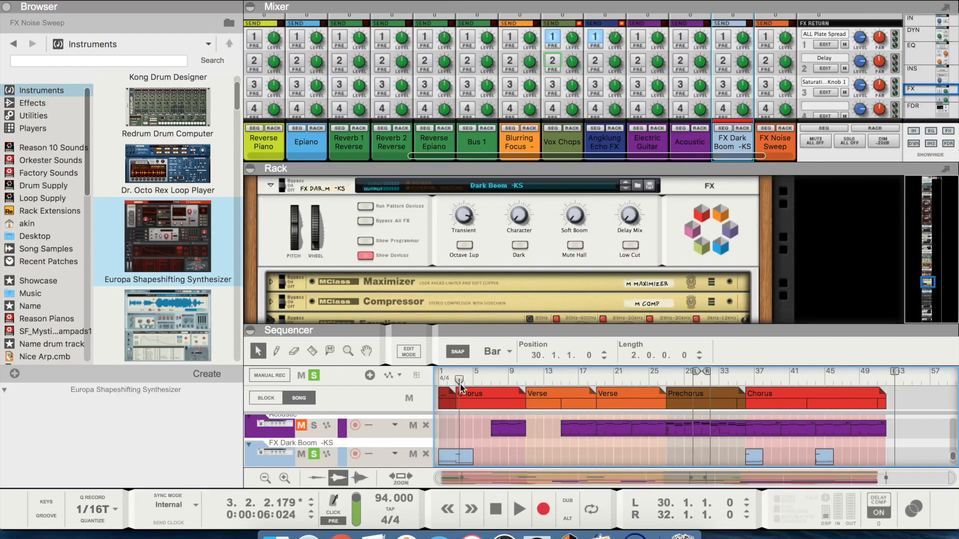
{"action": "left_click_drag", "start_coordinate": [459, 383], "coordinate": [457, 382]}
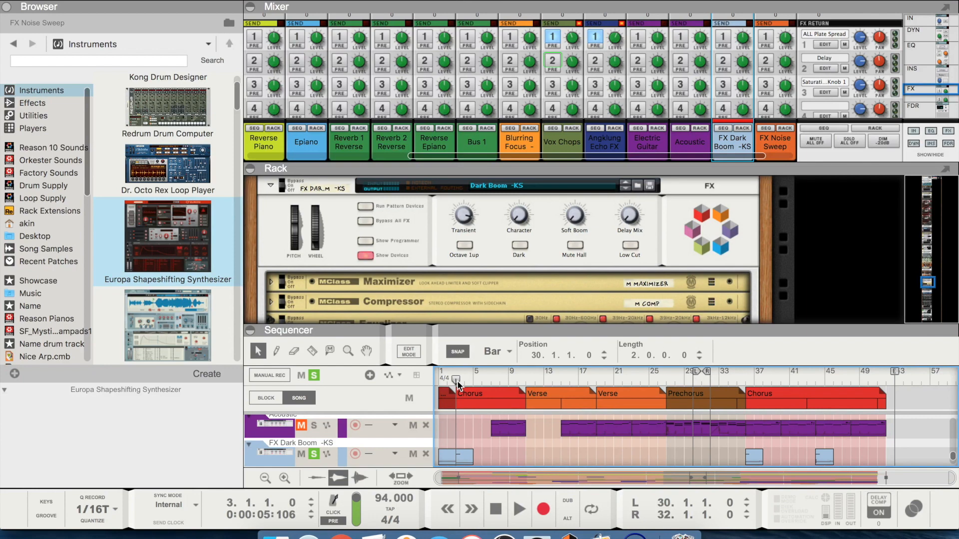
{"action": "key", "text": "space"}
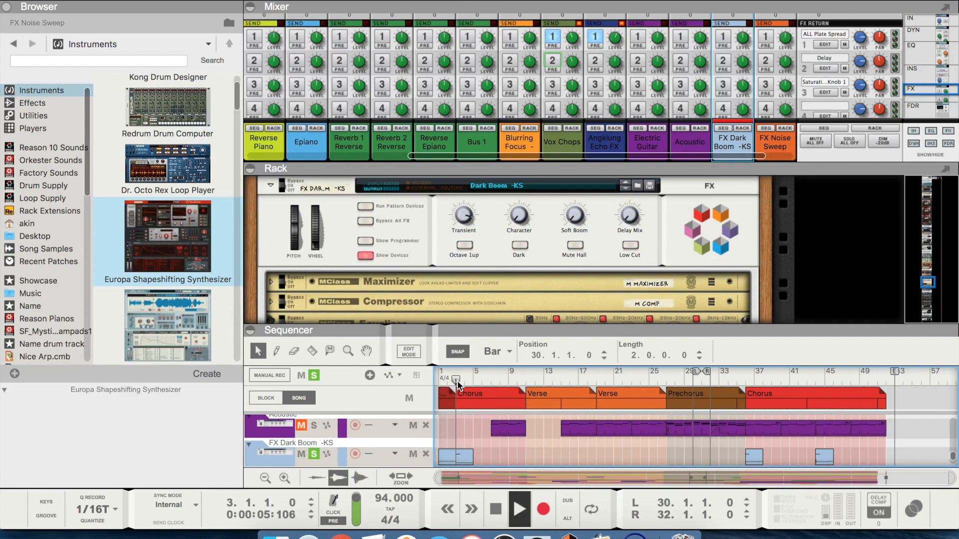
Play the soloed FX Dark Boom -KS track at its two clips in the final Chorus.
{"action": "left_click", "coordinate": [746, 380]}
{"action": "key", "text": "space"}
{"action": "key", "text": "space"}
{"action": "left_click", "coordinate": [810, 380]}
{"action": "key", "text": "space"}
{"action": "key", "text": "space"}
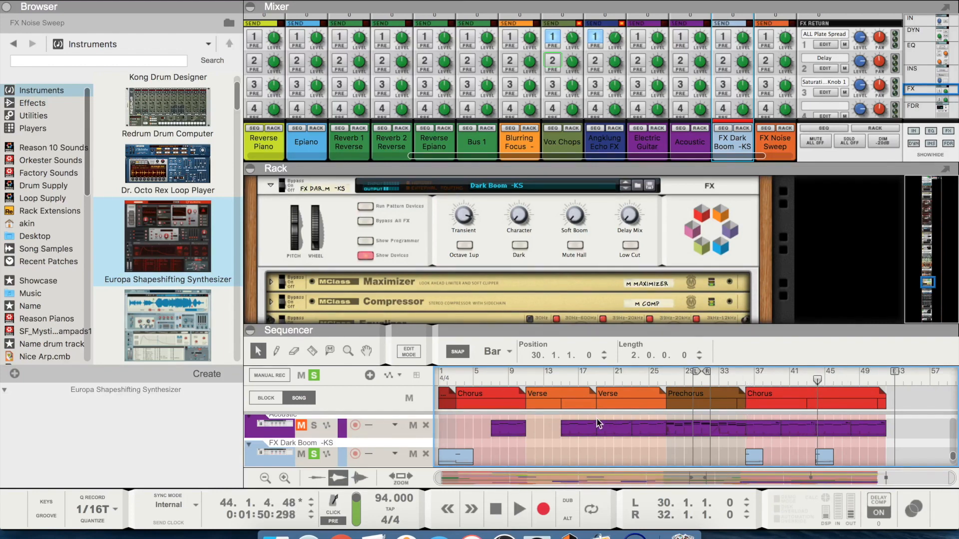
Clear all solos and play the full mix across the transition into the final Chorus at bar 36.
{"action": "left_click", "coordinate": [744, 371]}
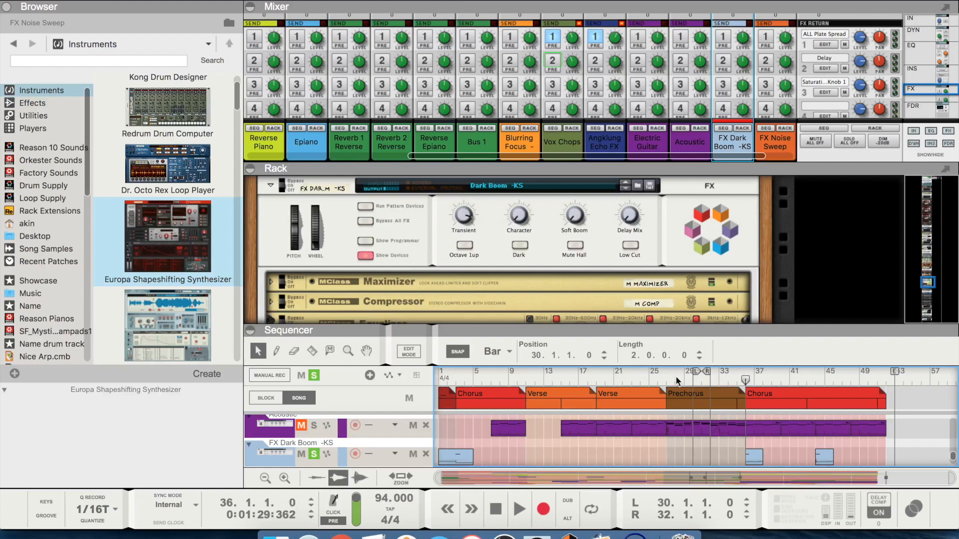
{"action": "left_click", "coordinate": [312, 375]}
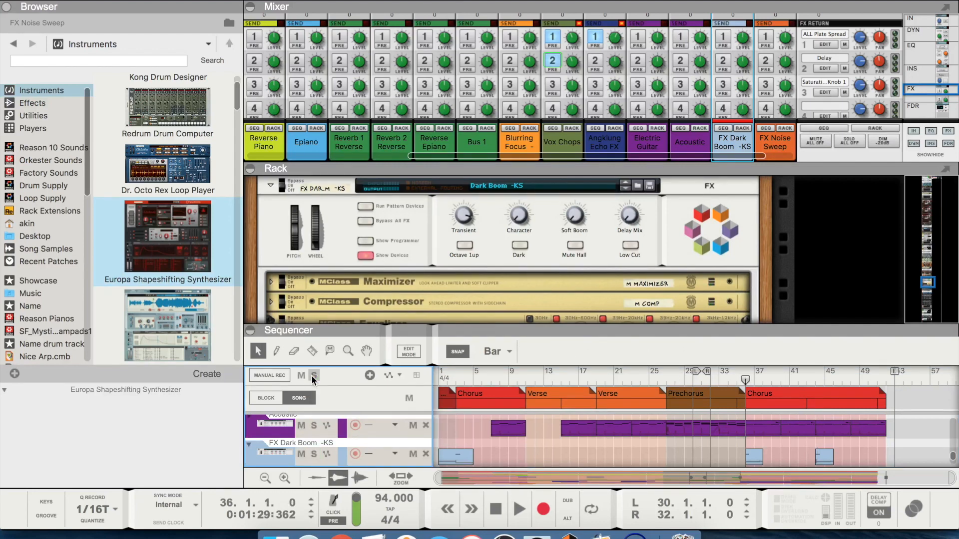
{"action": "key", "text": "space"}
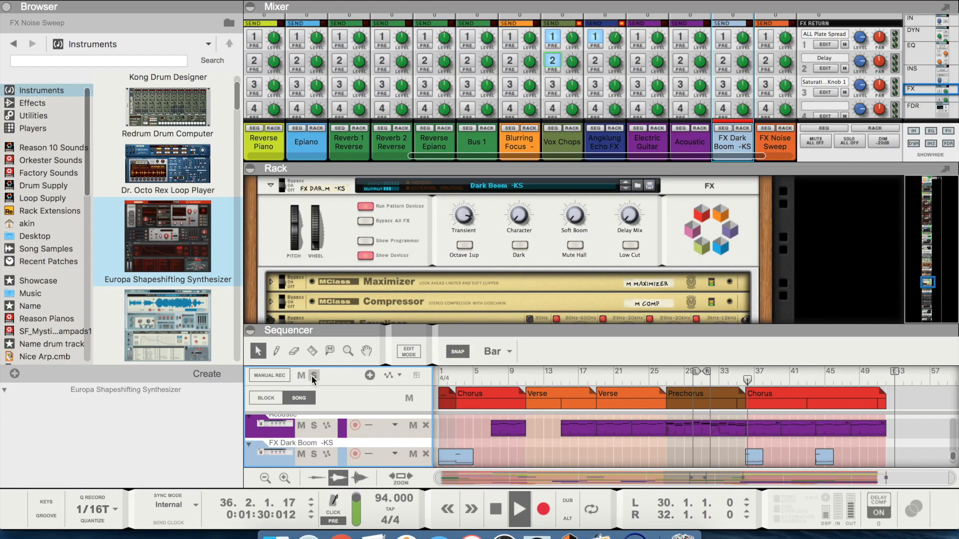
{"action": "key", "text": "space"}
{"action": "left_click", "coordinate": [728, 374]}
{"action": "key", "text": "space"}
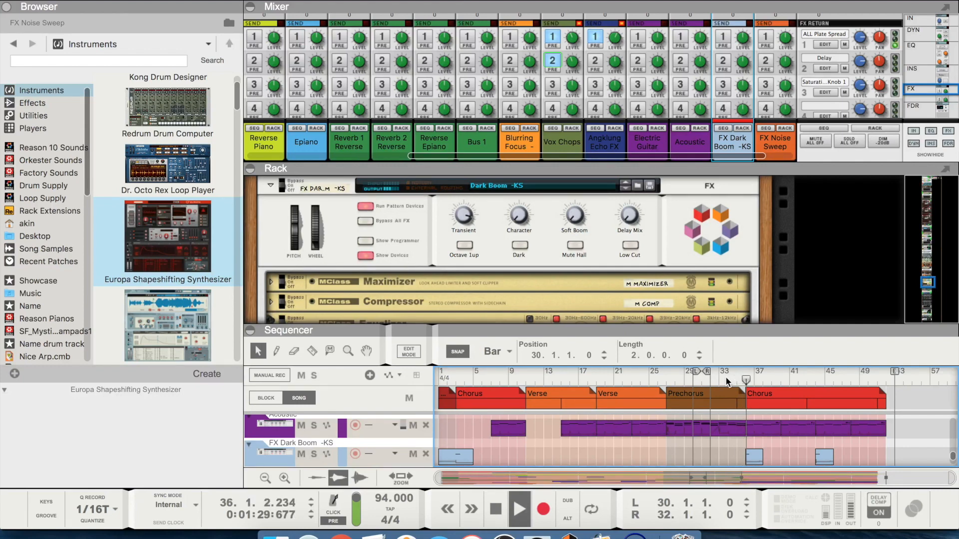
{"action": "key", "text": "space"}
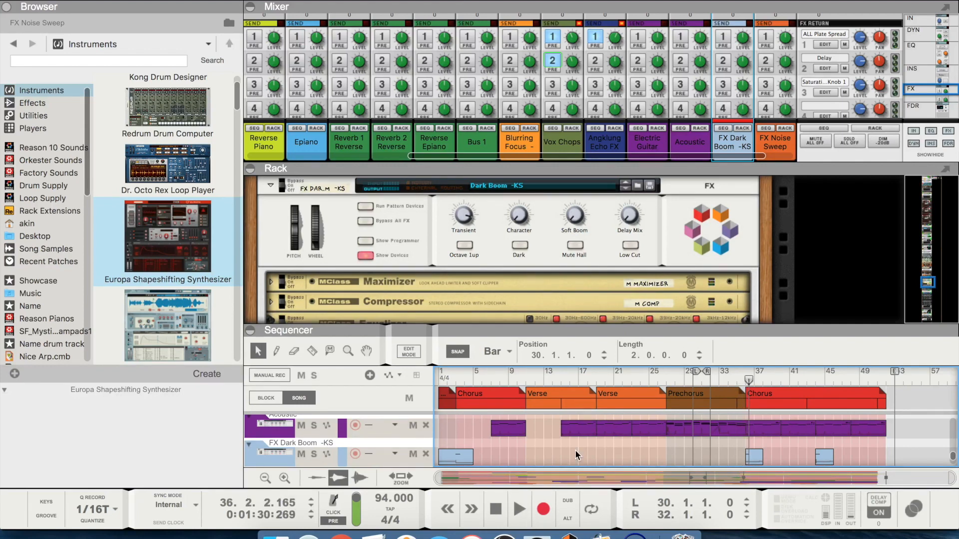
Collapse the mixer and select the Pluck track to show its Combinator in the rack.
{"action": "scroll", "coordinate": [460, 410], "scroll_direction": "up", "scroll_amount": 1}
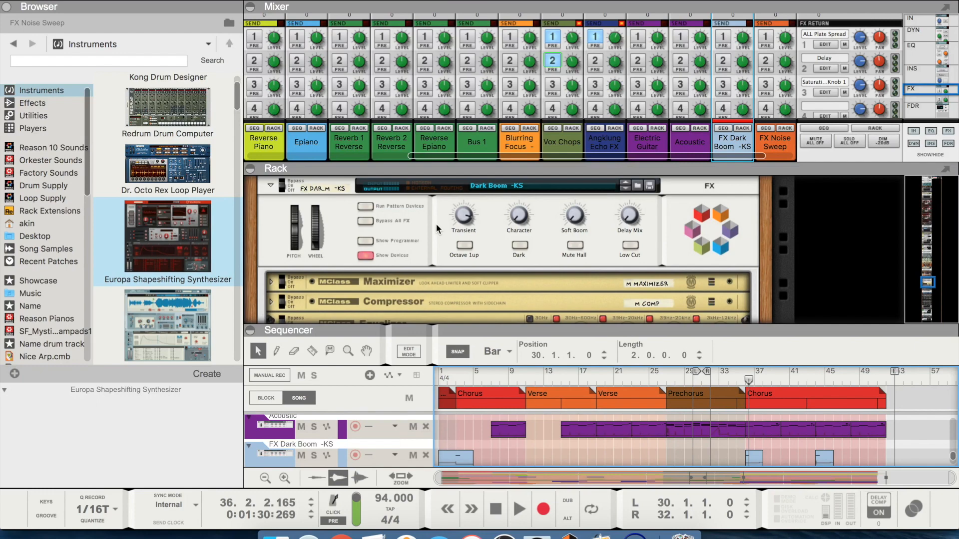
{"action": "left_click", "coordinate": [251, 7]}
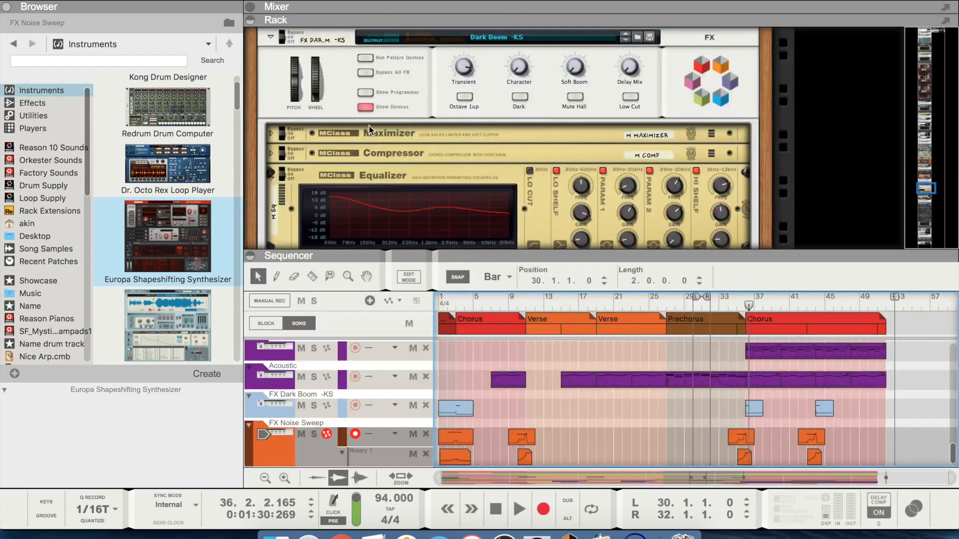
{"action": "scroll", "coordinate": [449, 134], "scroll_direction": "down", "scroll_amount": 10}
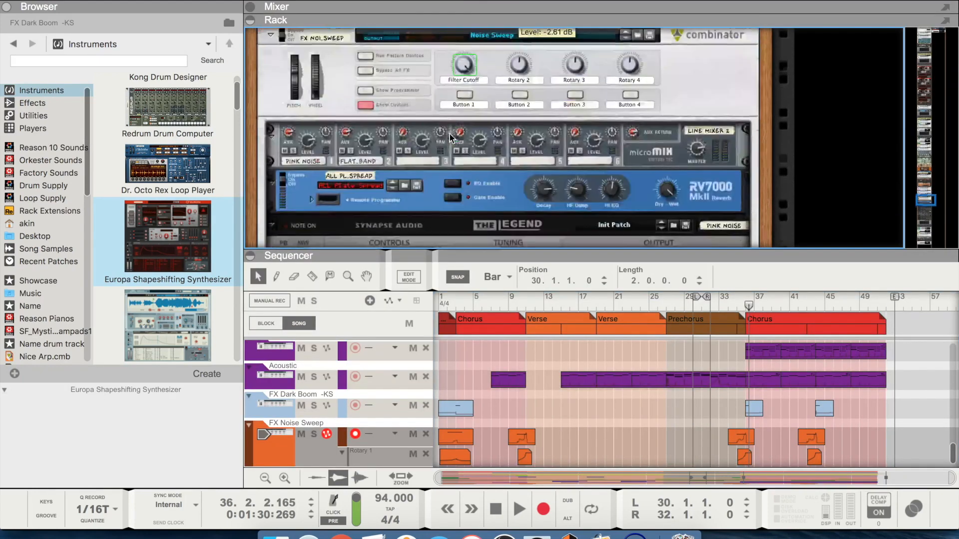
{"action": "scroll", "coordinate": [450, 134], "scroll_direction": "down", "scroll_amount": 2}
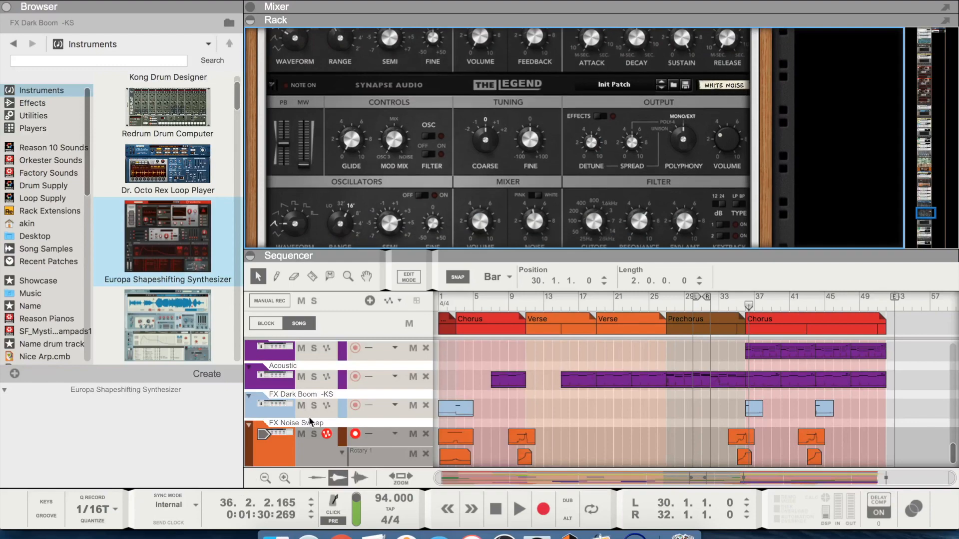
{"action": "scroll", "coordinate": [310, 421], "scroll_direction": "up", "scroll_amount": 5}
{"action": "scroll", "coordinate": [310, 421], "scroll_direction": "down", "scroll_amount": 5}
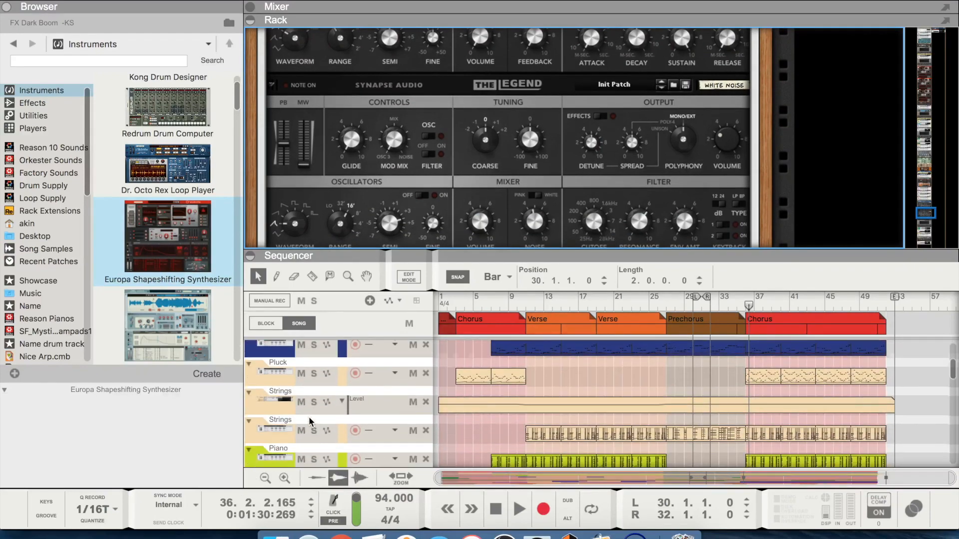
{"action": "left_click", "coordinate": [250, 372]}
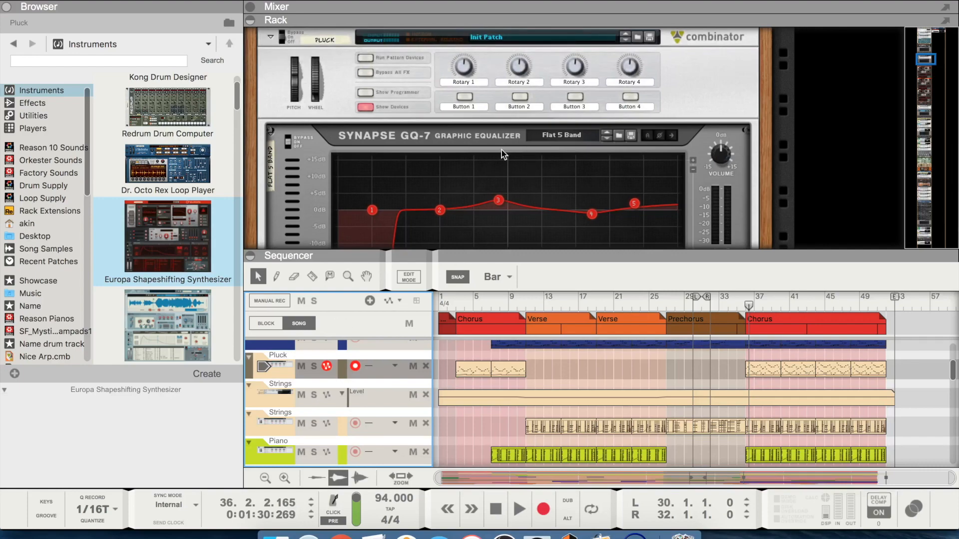
{"action": "scroll", "coordinate": [501, 149], "scroll_direction": "down", "scroll_amount": 8}
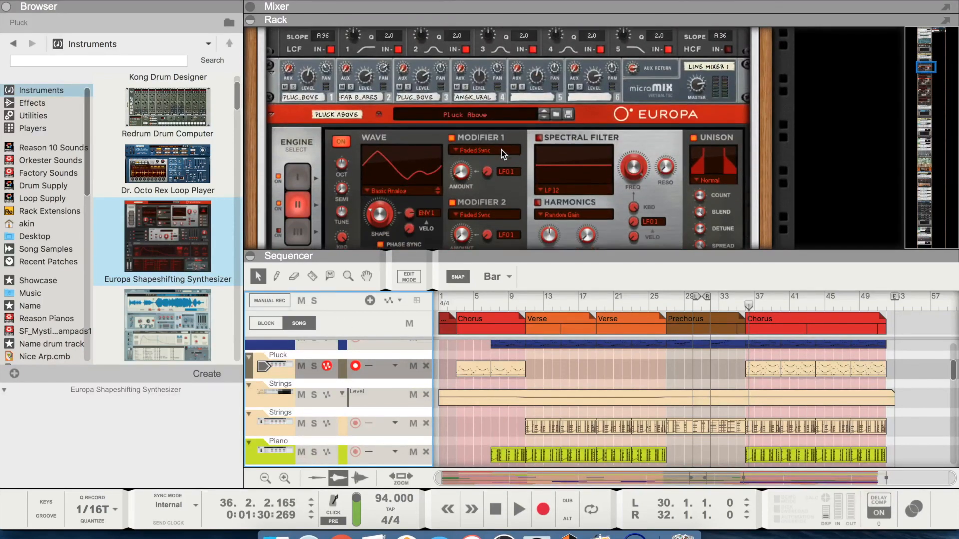
{"action": "scroll", "coordinate": [501, 150], "scroll_direction": "up", "scroll_amount": 3}
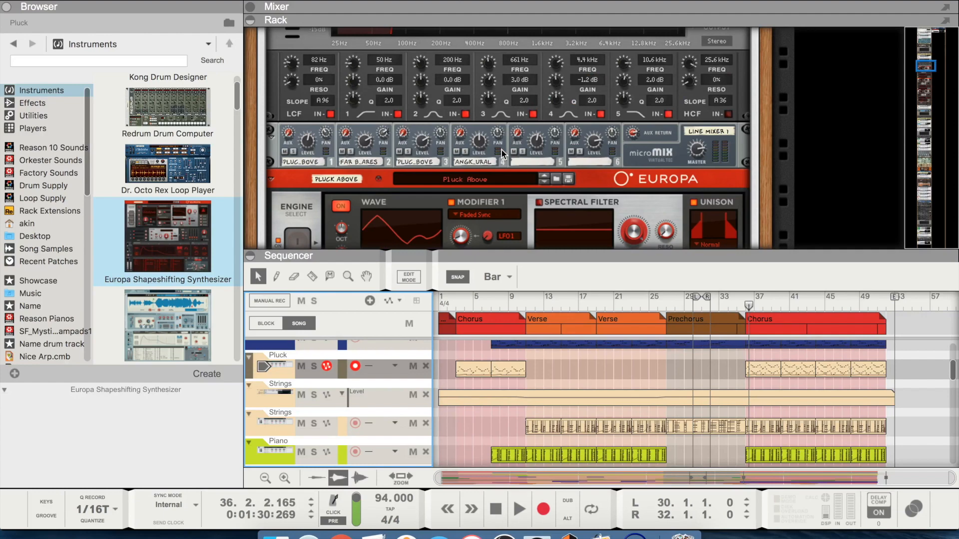
{"action": "scroll", "coordinate": [501, 150], "scroll_direction": "up", "scroll_amount": 6}
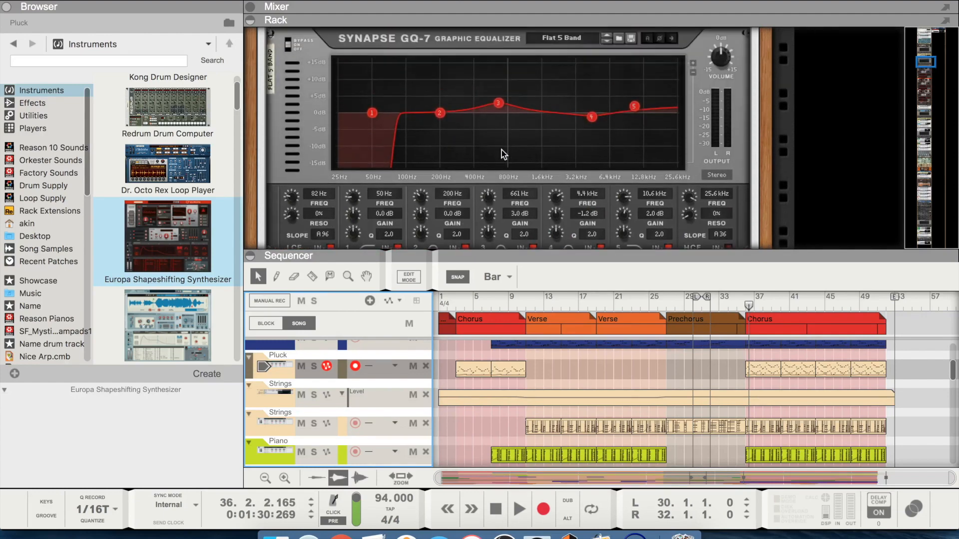
{"action": "scroll", "coordinate": [501, 150], "scroll_direction": "up", "scroll_amount": 5}
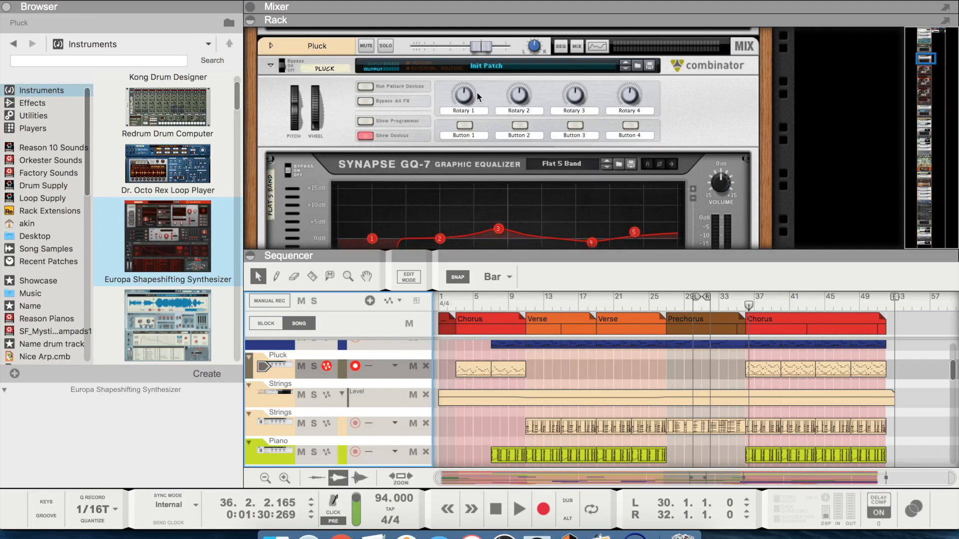
Add a Combinator from the favourite patch Combi.cmb at the end of the rack and show its devices.
{"action": "scroll", "coordinate": [45, 318], "scroll_direction": "down", "scroll_amount": 8}
{"action": "scroll", "coordinate": [44, 315], "scroll_direction": "up", "scroll_amount": 2}
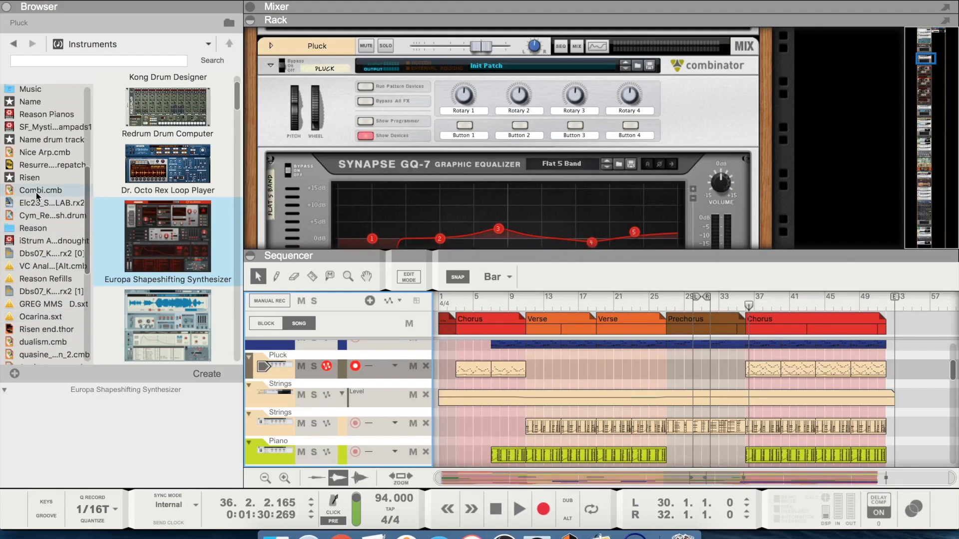
{"action": "left_click", "coordinate": [37, 192]}
{"action": "scroll", "coordinate": [798, 191], "scroll_direction": "down", "scroll_amount": 15}
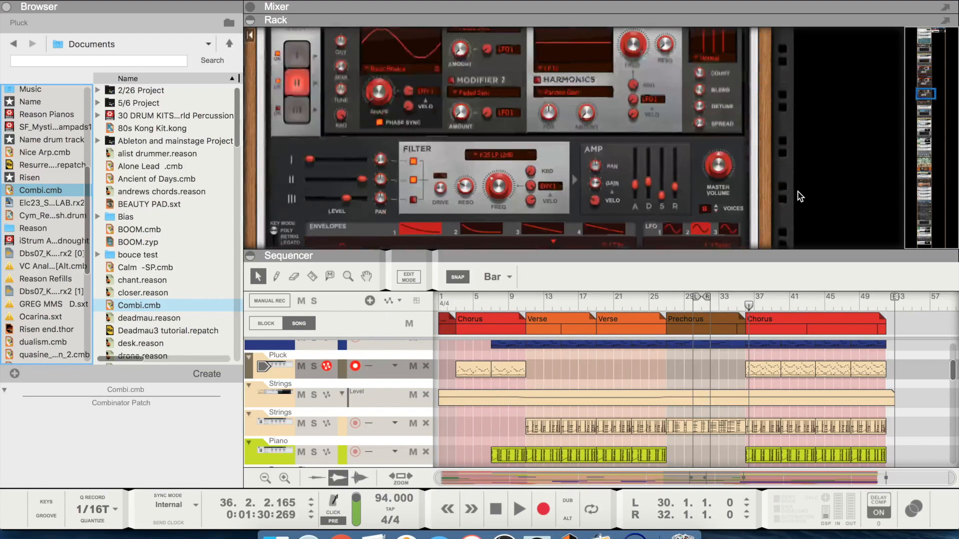
{"action": "scroll", "coordinate": [798, 191], "scroll_direction": "down", "scroll_amount": 3}
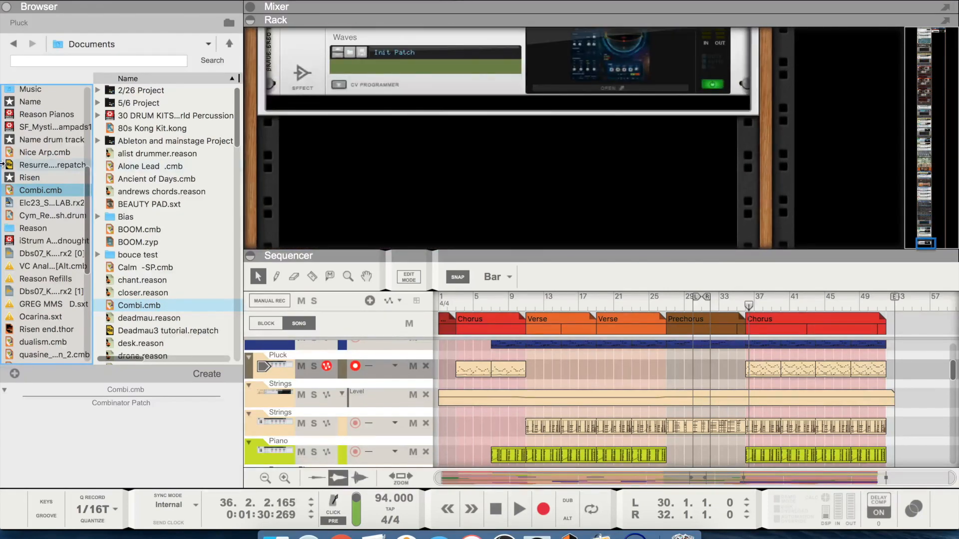
{"action": "left_click_drag", "start_coordinate": [55, 191], "coordinate": [400, 234]}
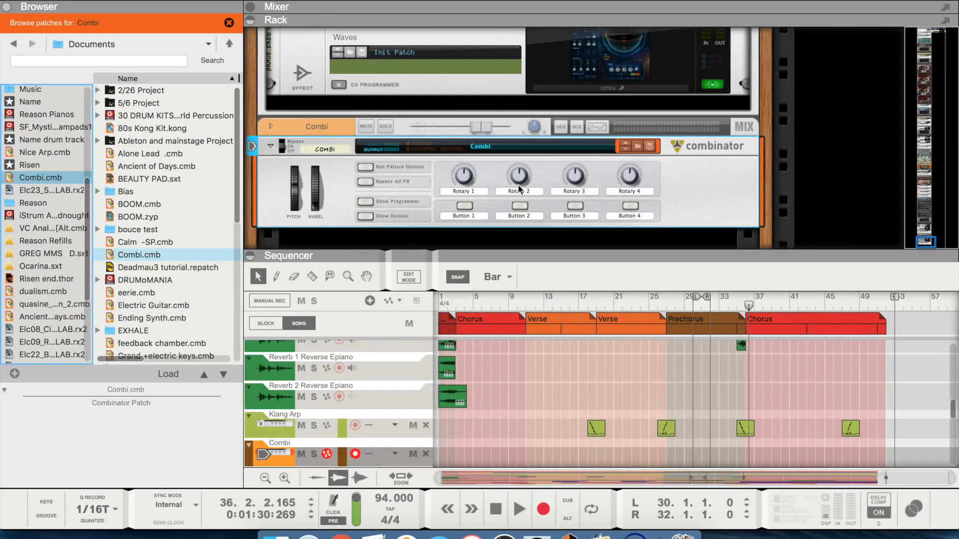
{"action": "left_click", "coordinate": [366, 217]}
{"action": "scroll", "coordinate": [443, 180], "scroll_direction": "down", "scroll_amount": 3}
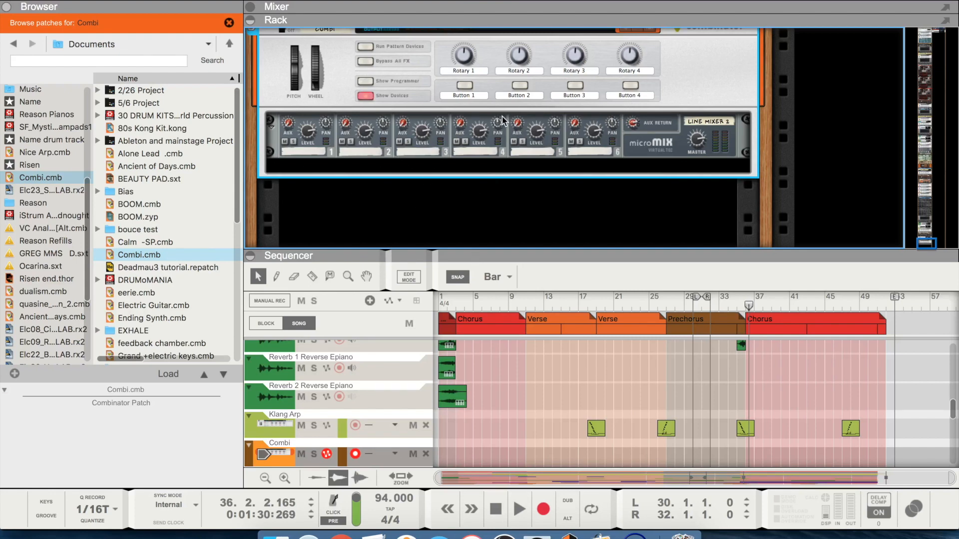
Delete the added Combi Combinator together with its track.
{"action": "scroll", "coordinate": [338, 137], "scroll_direction": "up", "scroll_amount": 5}
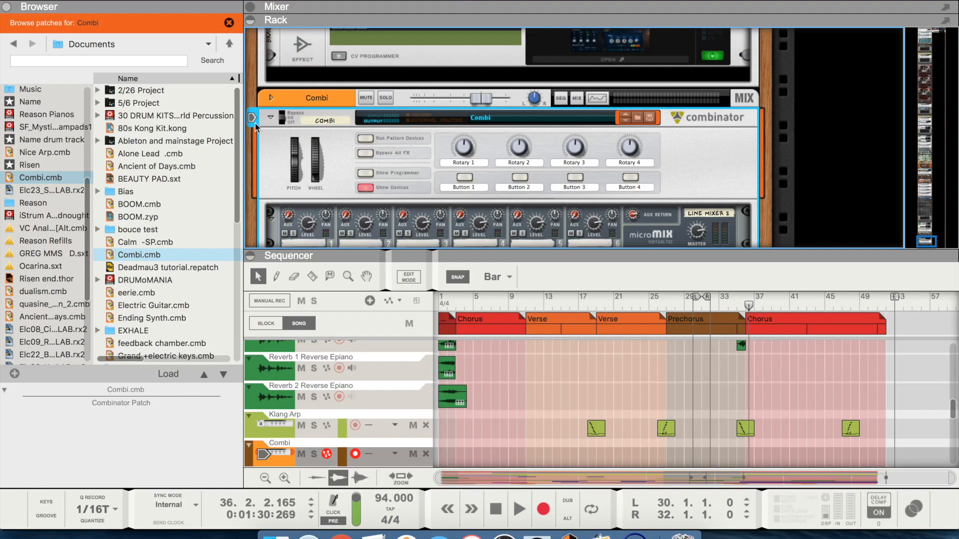
{"action": "left_click", "coordinate": [280, 112]}
{"action": "key", "text": "super+BackSpace"}
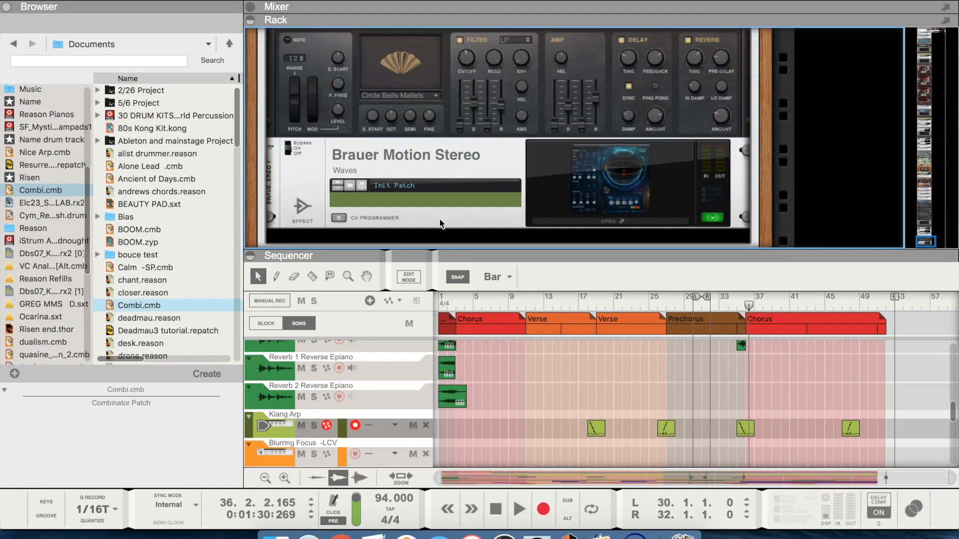
{"action": "scroll", "coordinate": [279, 404], "scroll_direction": "up", "scroll_amount": 4}
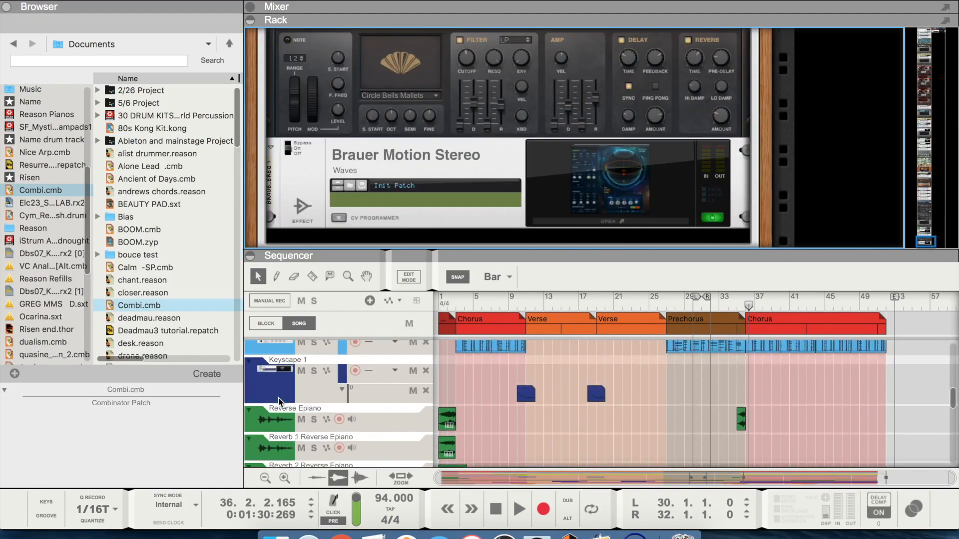
Select the Pluck track and solo channel 1, Pluck Above, on its Combinator's line mixer.
{"action": "scroll", "coordinate": [279, 401], "scroll_direction": "down", "scroll_amount": 3}
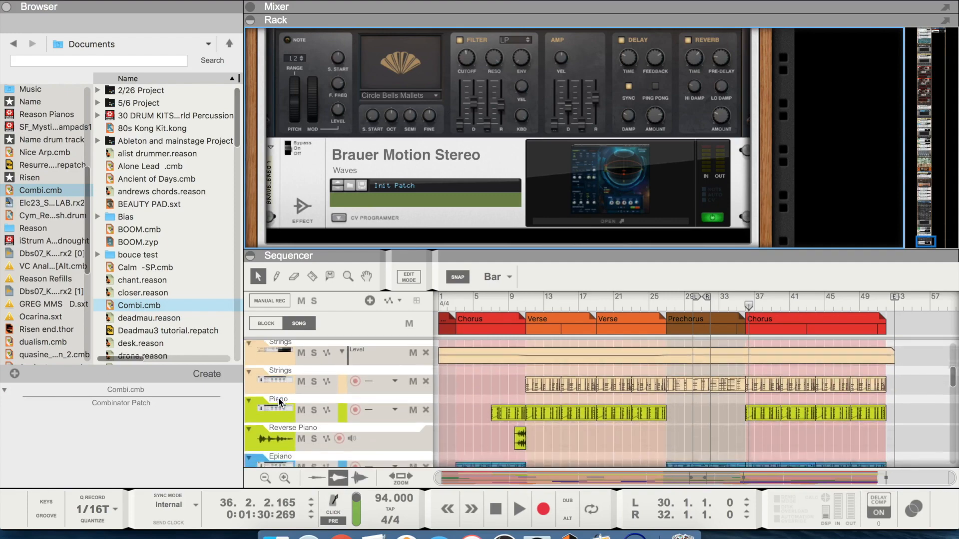
{"action": "scroll", "coordinate": [277, 398], "scroll_direction": "down", "scroll_amount": 5}
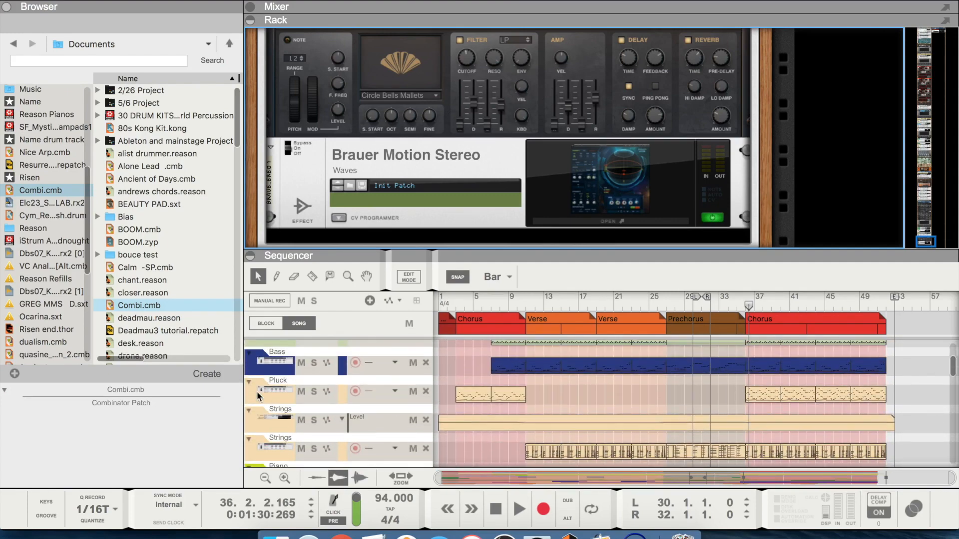
{"action": "left_click", "coordinate": [248, 396]}
{"action": "scroll", "coordinate": [392, 121], "scroll_direction": "down", "scroll_amount": 3}
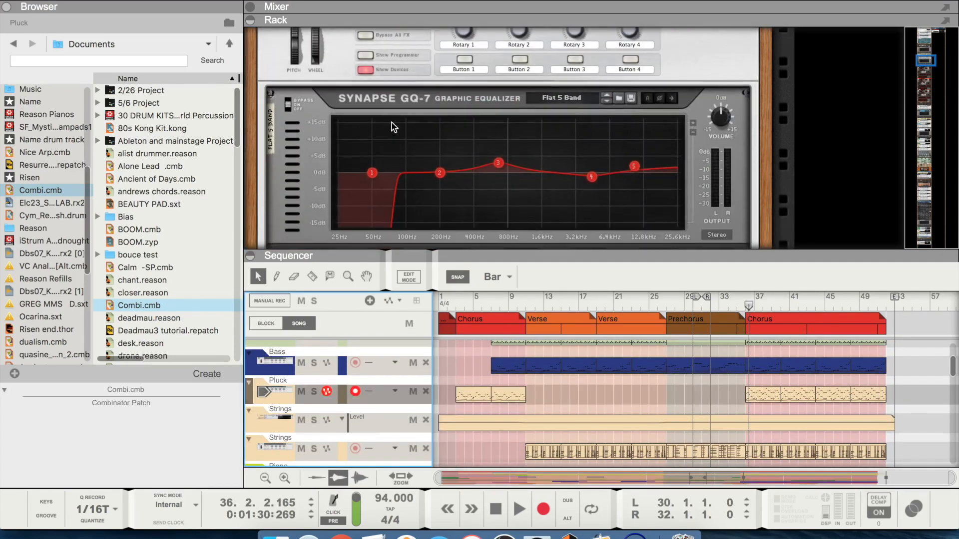
{"action": "scroll", "coordinate": [391, 122], "scroll_direction": "down", "scroll_amount": 4}
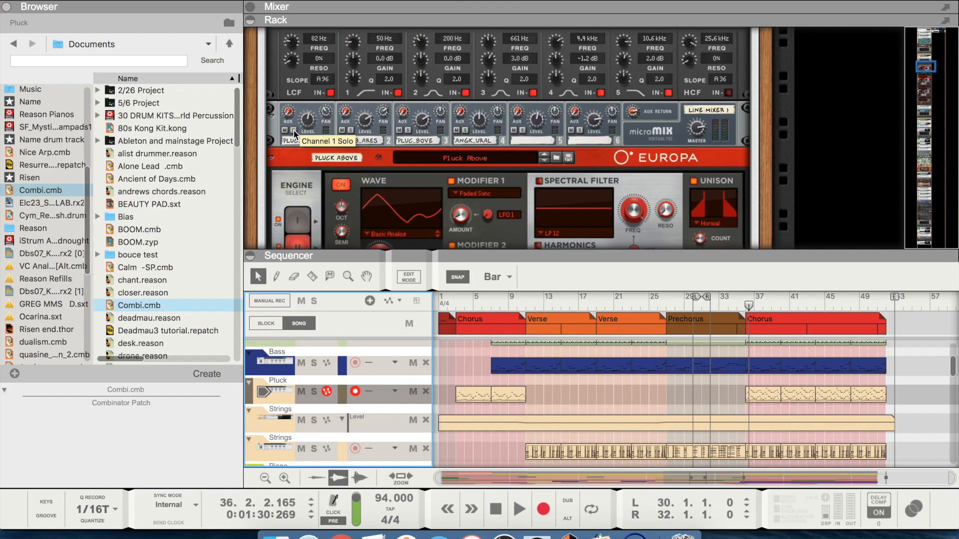
{"action": "left_click", "coordinate": [293, 130]}
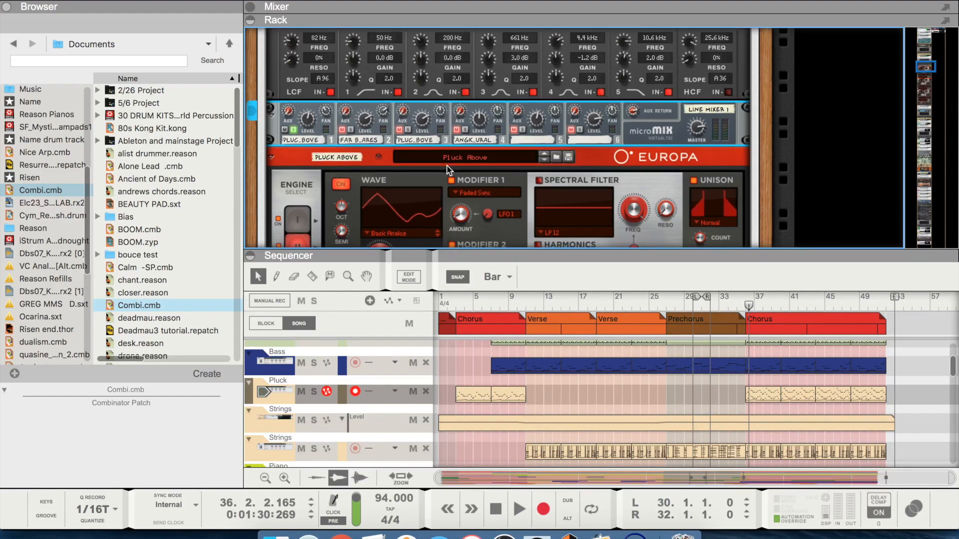
Collapse the sequencer to enlarge the rack and show the whole first Pluck Above Europa synthesizer.
{"action": "scroll", "coordinate": [448, 170], "scroll_direction": "down", "scroll_amount": 5}
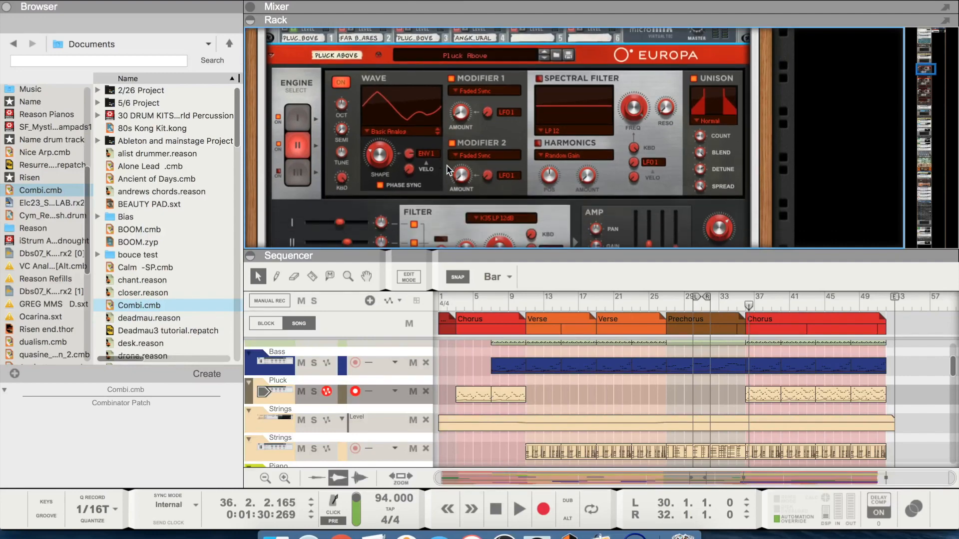
{"action": "scroll", "coordinate": [448, 170], "scroll_direction": "down", "scroll_amount": 1}
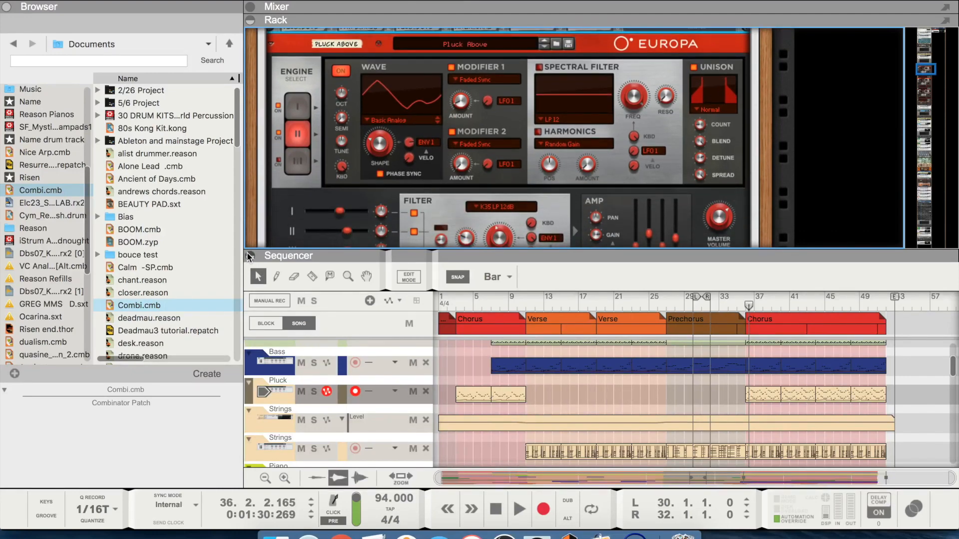
{"action": "left_click", "coordinate": [249, 257]}
{"action": "scroll", "coordinate": [793, 270], "scroll_direction": "up", "scroll_amount": 2}
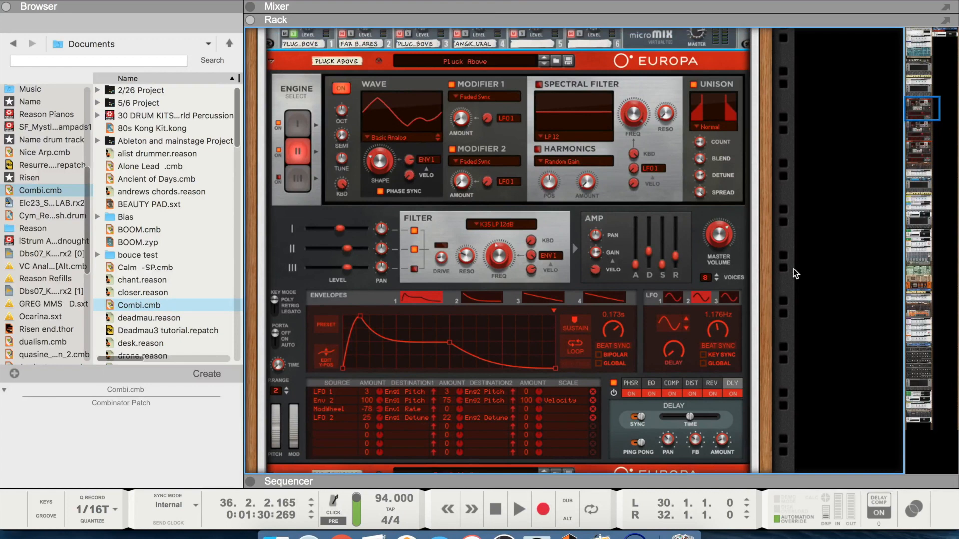
{"action": "scroll", "coordinate": [793, 269], "scroll_direction": "up", "scroll_amount": 1}
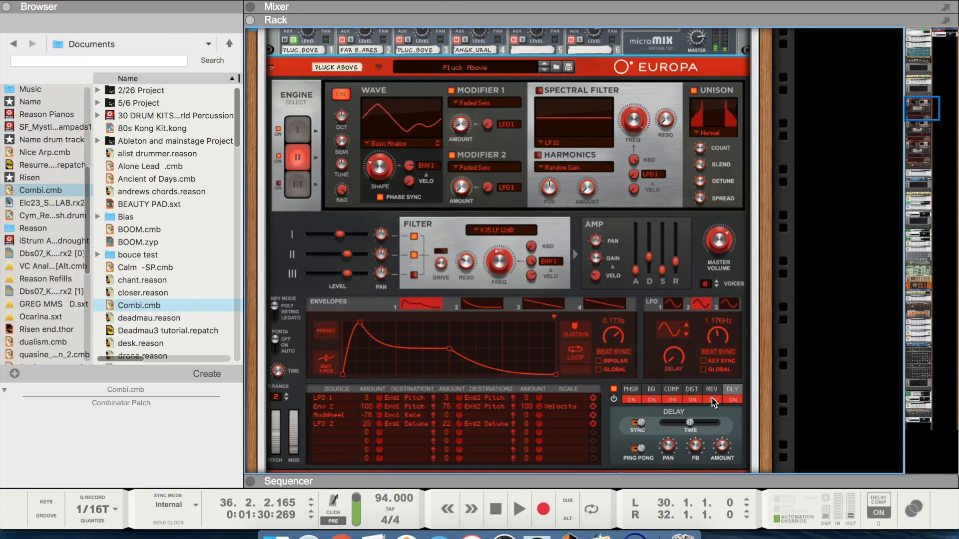
Switch the delay sync of the first Pluck Above Europa off and back on.
{"action": "scroll", "coordinate": [711, 398], "scroll_direction": "down", "scroll_amount": 3}
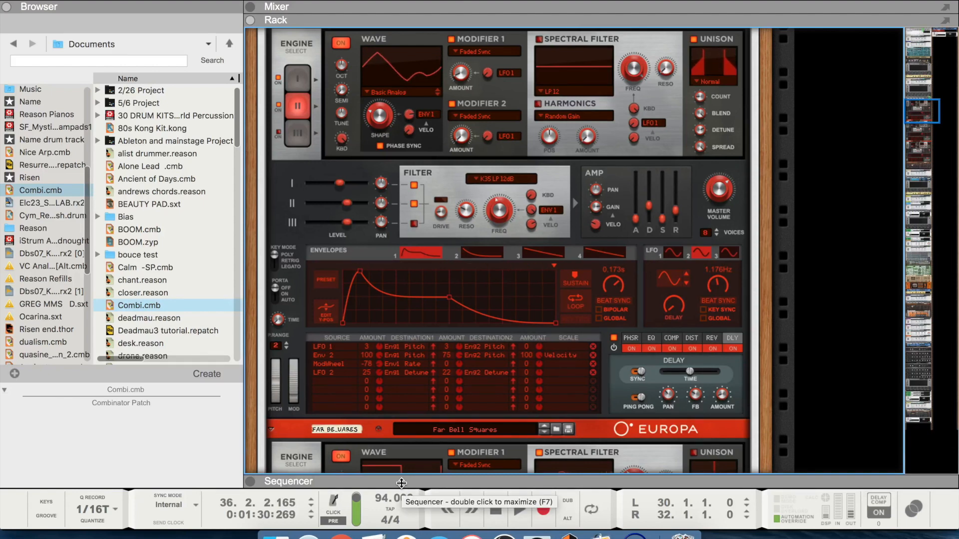
{"action": "left_click", "coordinate": [625, 371]}
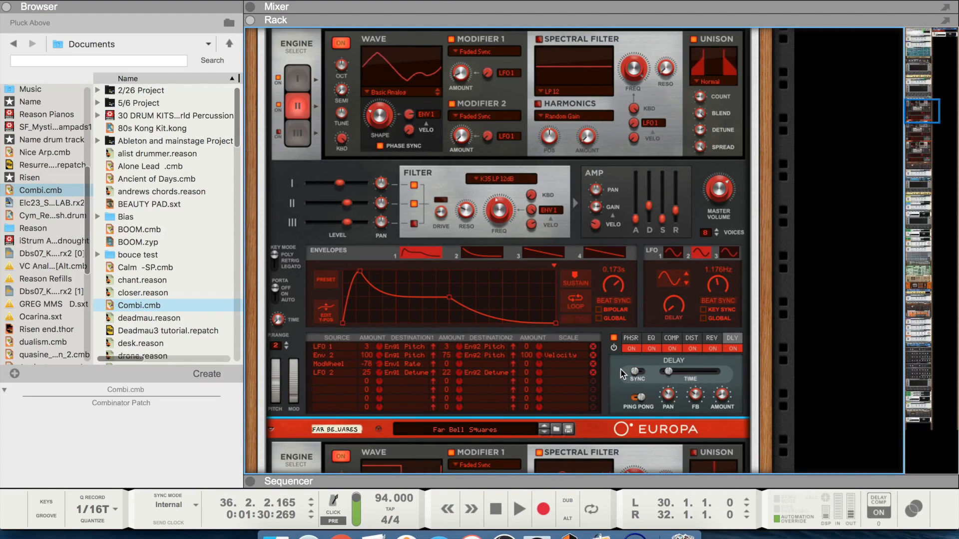
{"action": "left_click", "coordinate": [639, 372]}
Turn off the solo on line mixer channel 1 and solo channel 2, Far Bell Squares.
{"action": "scroll", "coordinate": [521, 219], "scroll_direction": "up", "scroll_amount": 5}
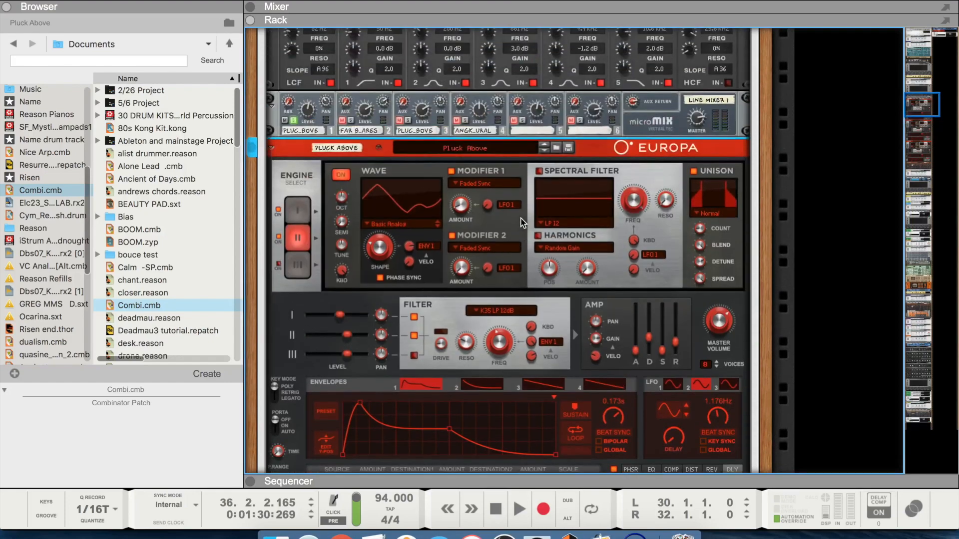
{"action": "scroll", "coordinate": [521, 223], "scroll_direction": "up", "scroll_amount": 1}
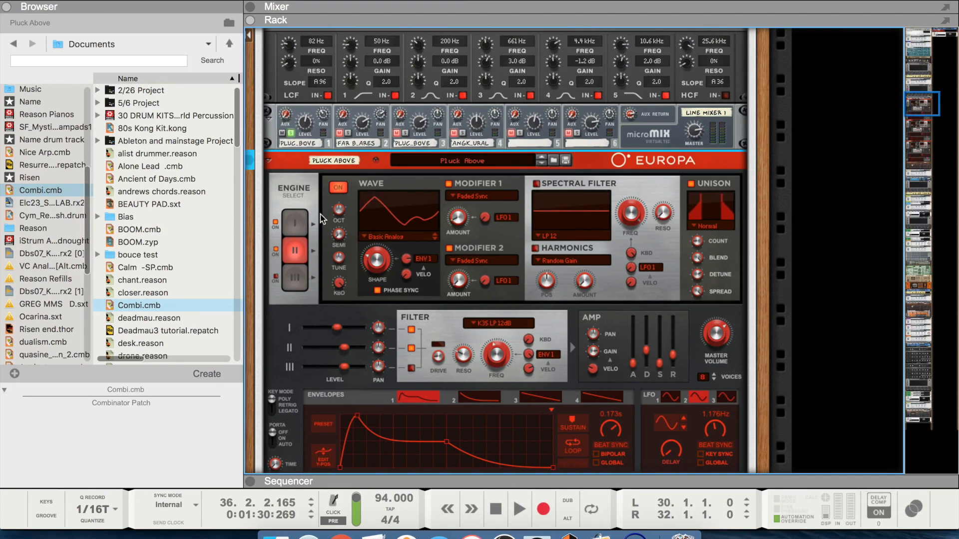
{"action": "left_click", "coordinate": [294, 134]}
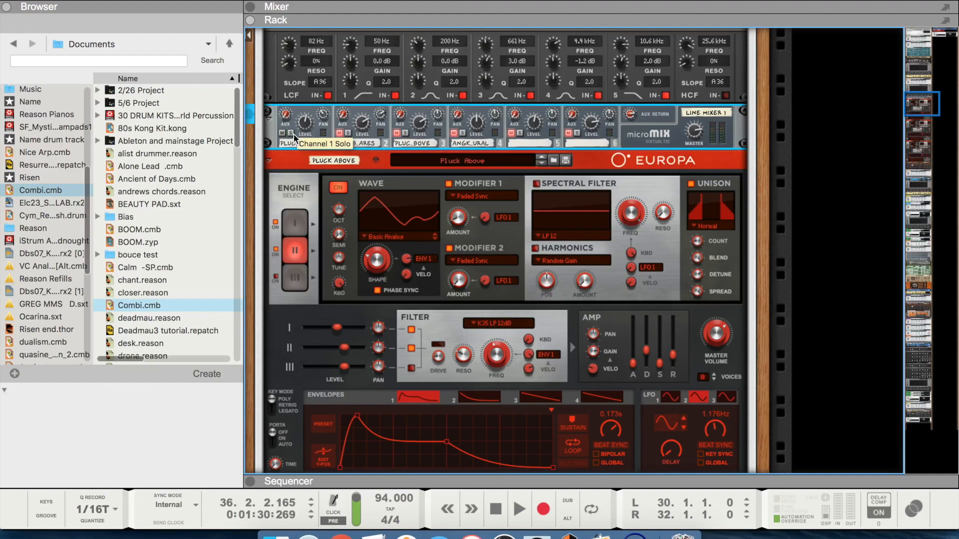
{"action": "left_click", "coordinate": [348, 134]}
Examine the Far Bell Squares Europa's wave, spectral filter, envelope and reverb settings below the first Europa.
{"action": "scroll", "coordinate": [415, 235], "scroll_direction": "down", "scroll_amount": 5}
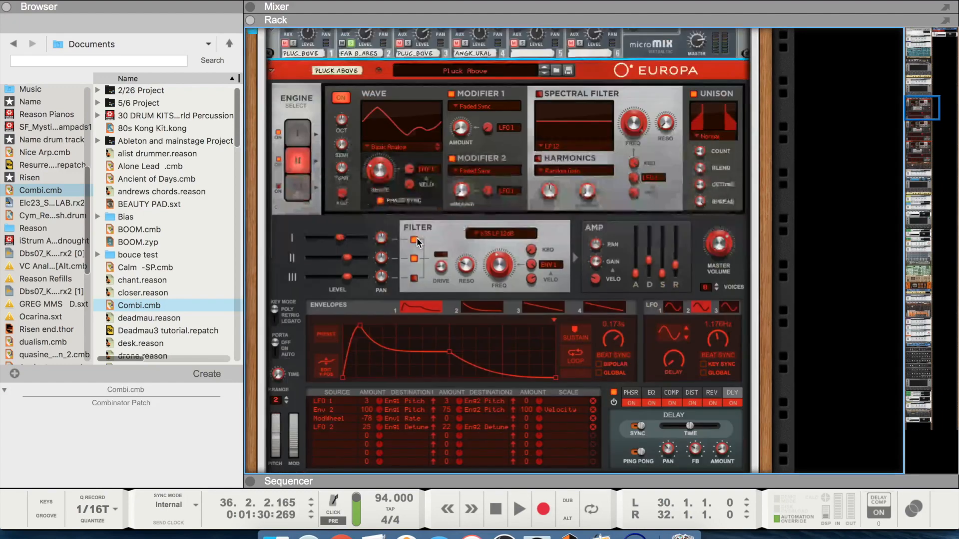
{"action": "scroll", "coordinate": [419, 243], "scroll_direction": "down", "scroll_amount": 3}
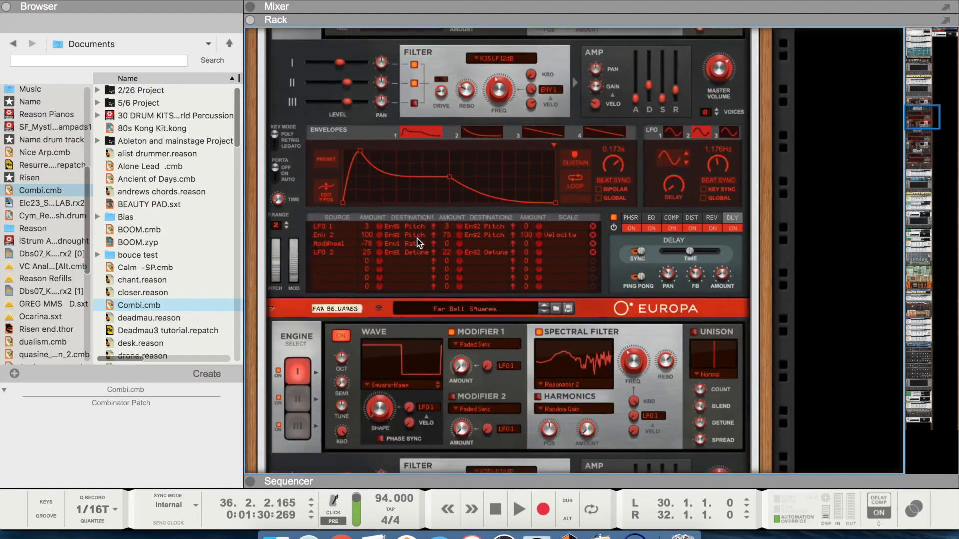
{"action": "scroll", "coordinate": [419, 244], "scroll_direction": "up", "scroll_amount": 1}
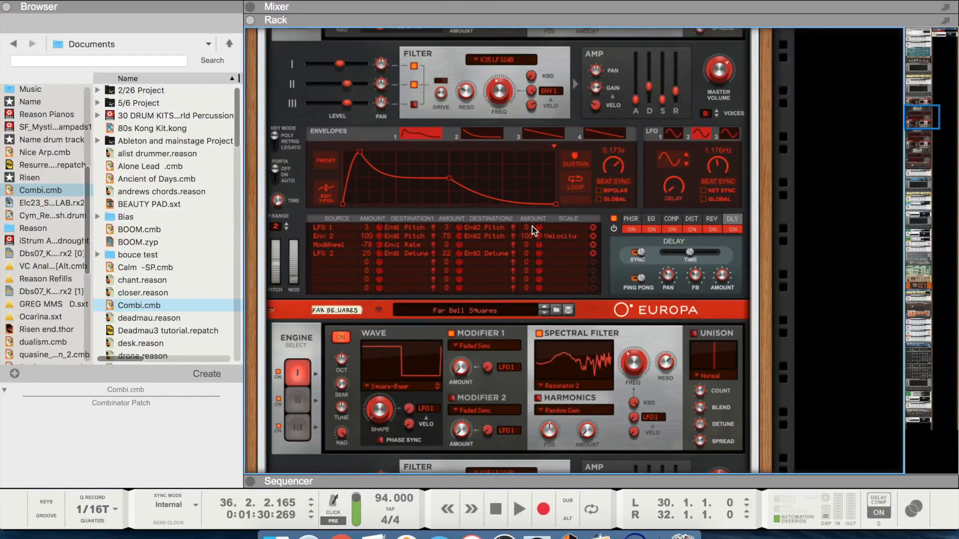
{"action": "scroll", "coordinate": [532, 227], "scroll_direction": "up", "scroll_amount": 4}
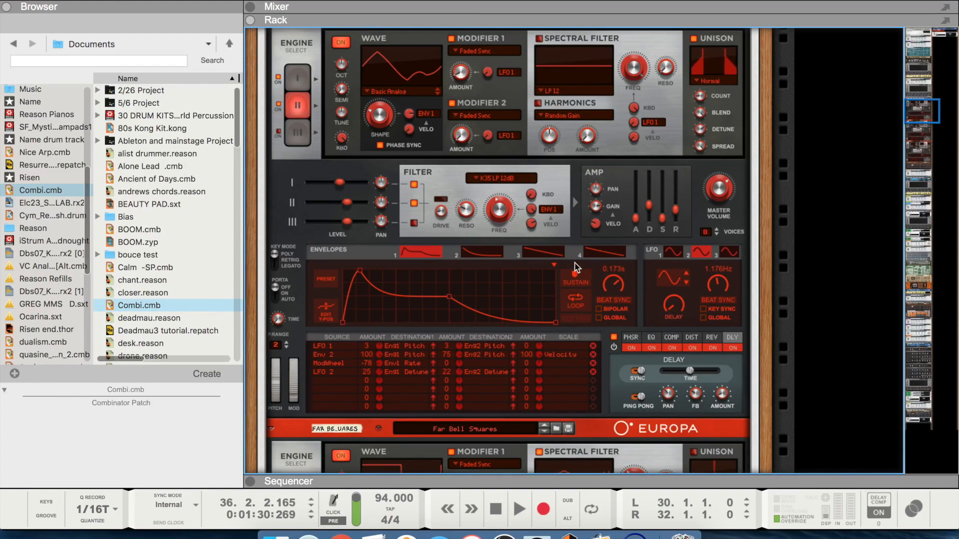
{"action": "scroll", "coordinate": [528, 254], "scroll_direction": "down", "scroll_amount": 3}
{"action": "scroll", "coordinate": [528, 254], "scroll_direction": "down", "scroll_amount": 11}
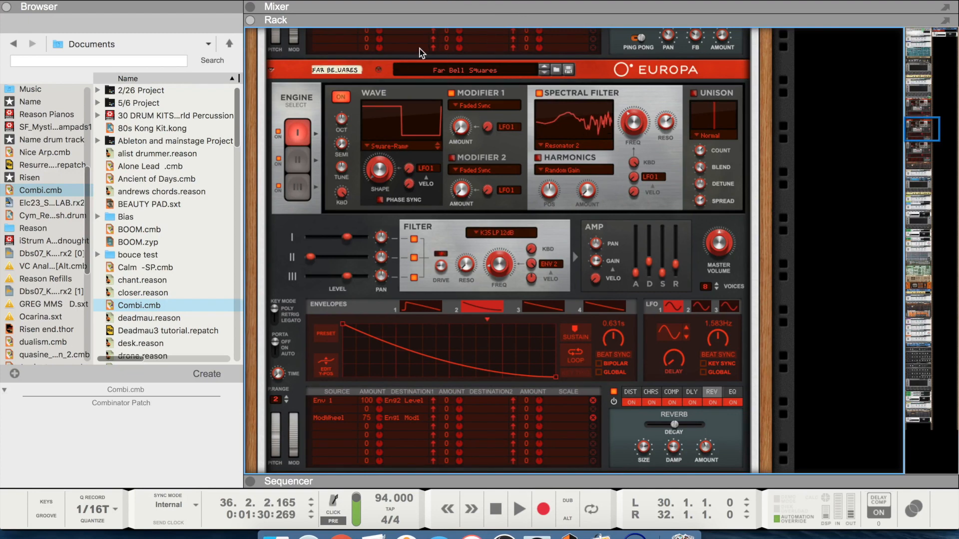
Move the line mixer solo from channel 2 to channel 3, the second Pluck Above.
{"action": "scroll", "coordinate": [552, 215], "scroll_direction": "up", "scroll_amount": 8}
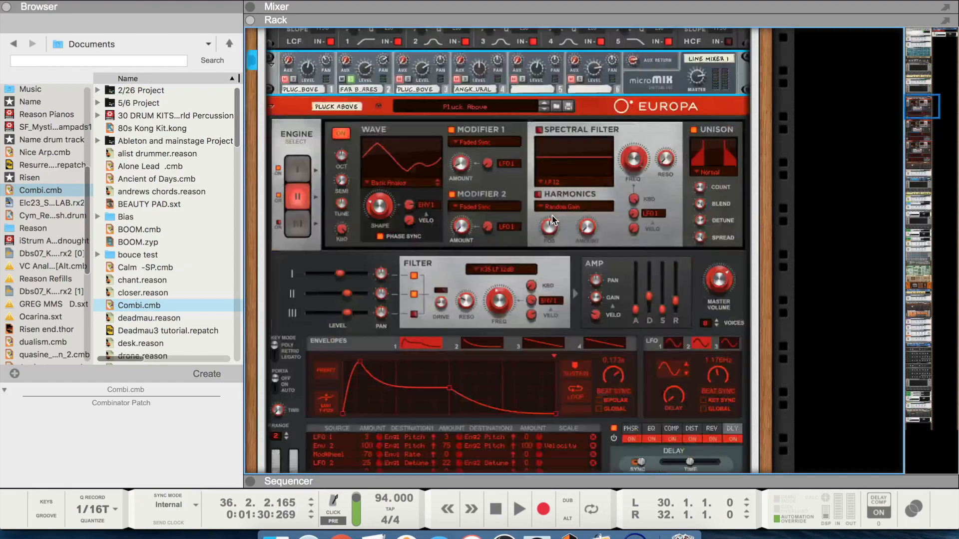
{"action": "scroll", "coordinate": [552, 216], "scroll_direction": "up", "scroll_amount": 3}
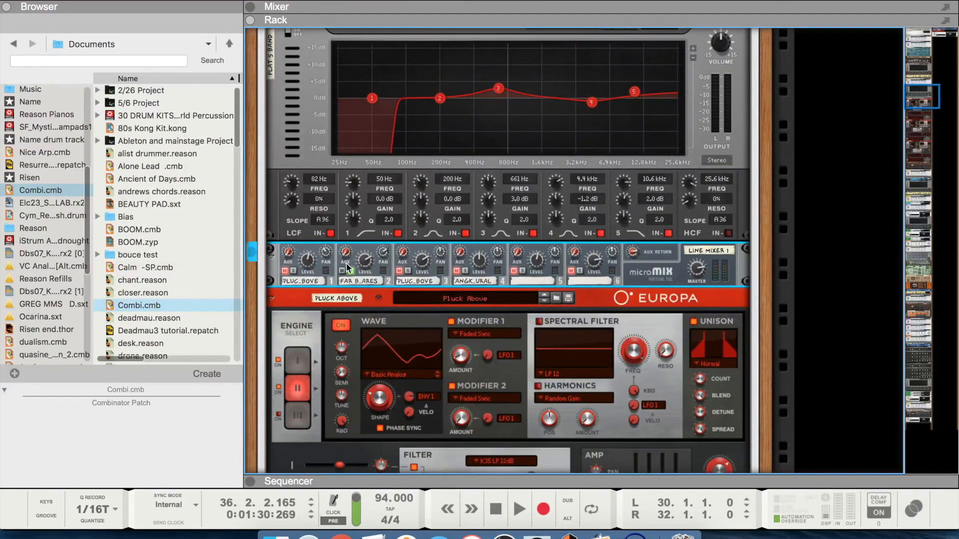
{"action": "left_click", "coordinate": [408, 271]}
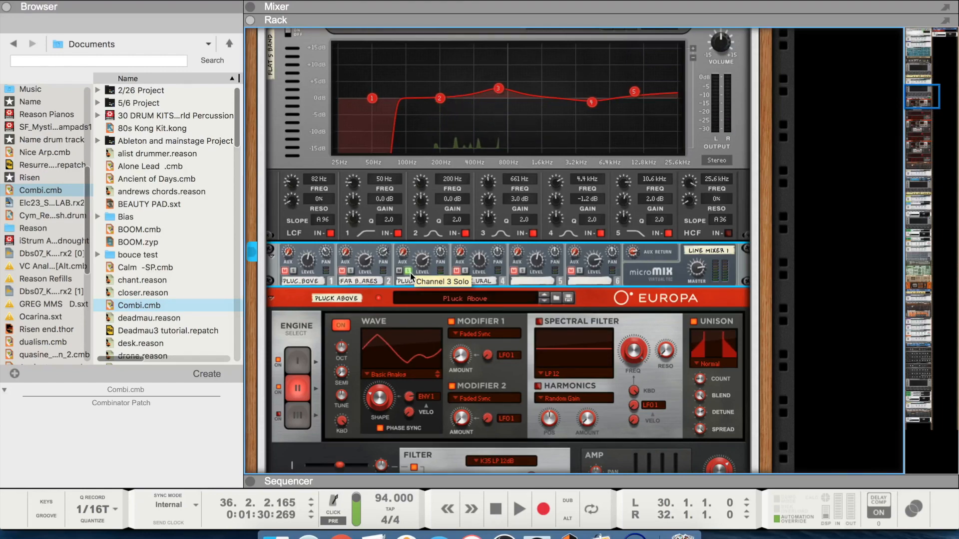
Examine the wave, filter, unison and envelope settings of the second Pluck Above Europa against the first.
{"action": "scroll", "coordinate": [377, 399], "scroll_direction": "down", "scroll_amount": 12}
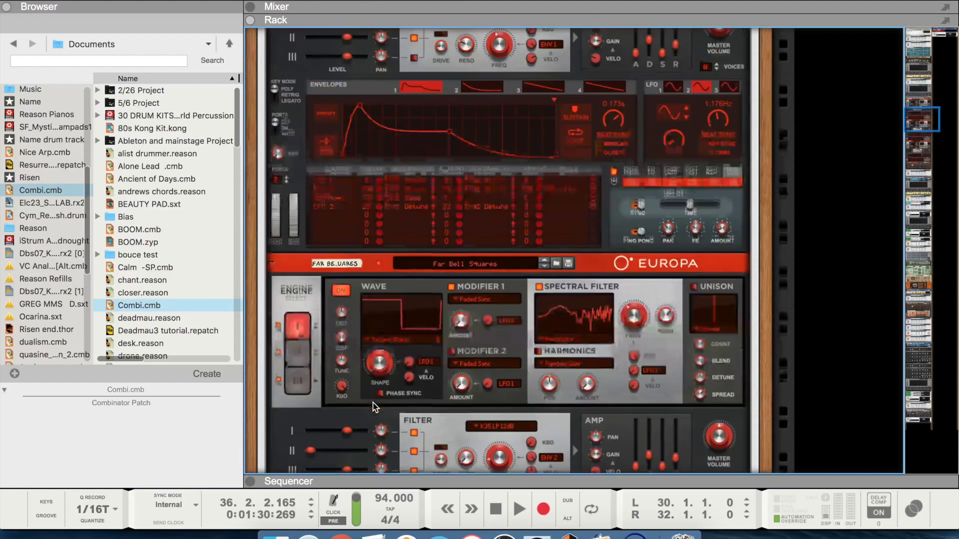
{"action": "scroll", "coordinate": [375, 408], "scroll_direction": "down", "scroll_amount": 5}
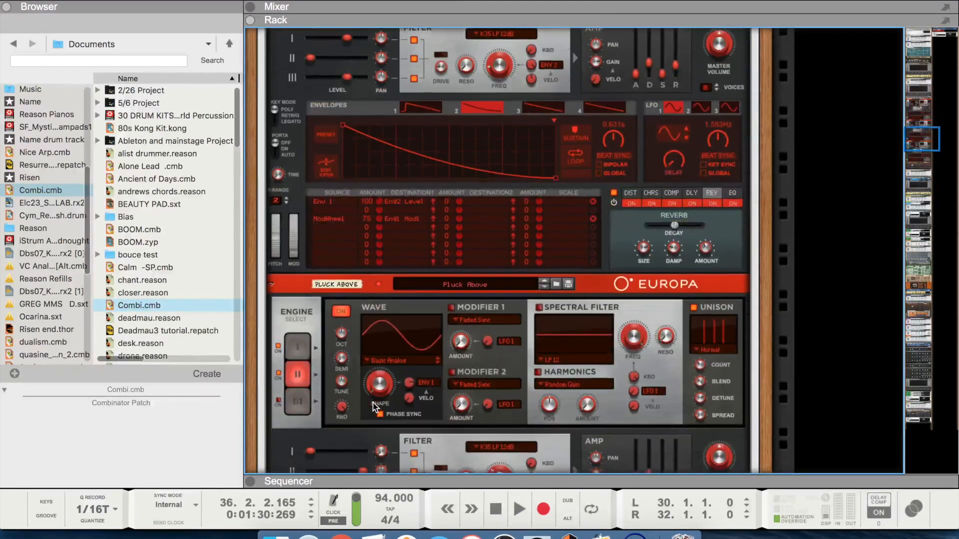
{"action": "scroll", "coordinate": [376, 408], "scroll_direction": "down", "scroll_amount": 4}
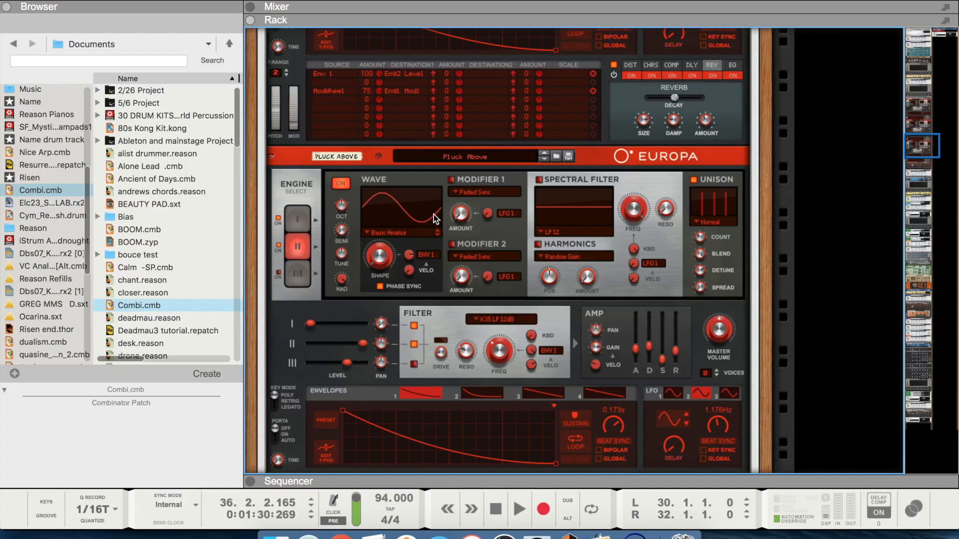
{"action": "scroll", "coordinate": [435, 219], "scroll_direction": "up", "scroll_amount": 10}
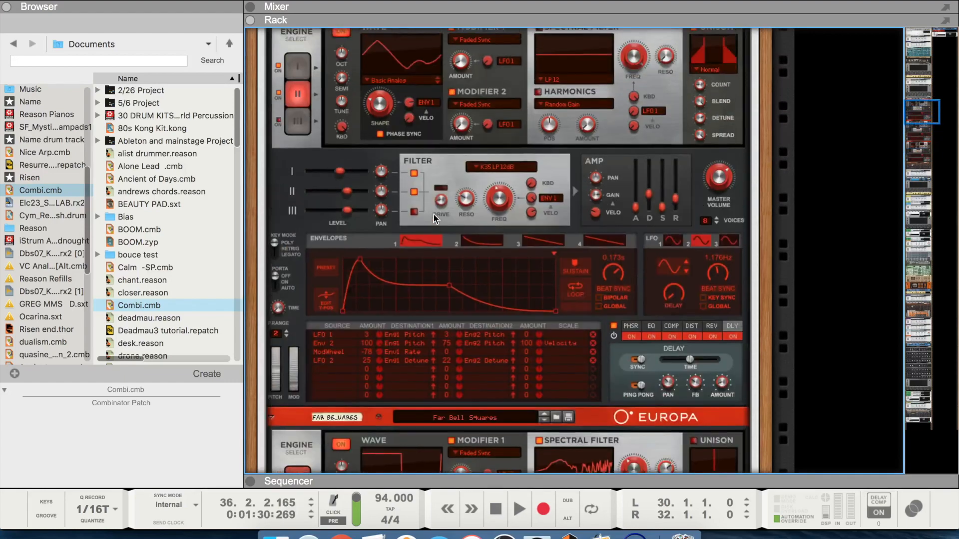
{"action": "scroll", "coordinate": [433, 214], "scroll_direction": "down", "scroll_amount": 15}
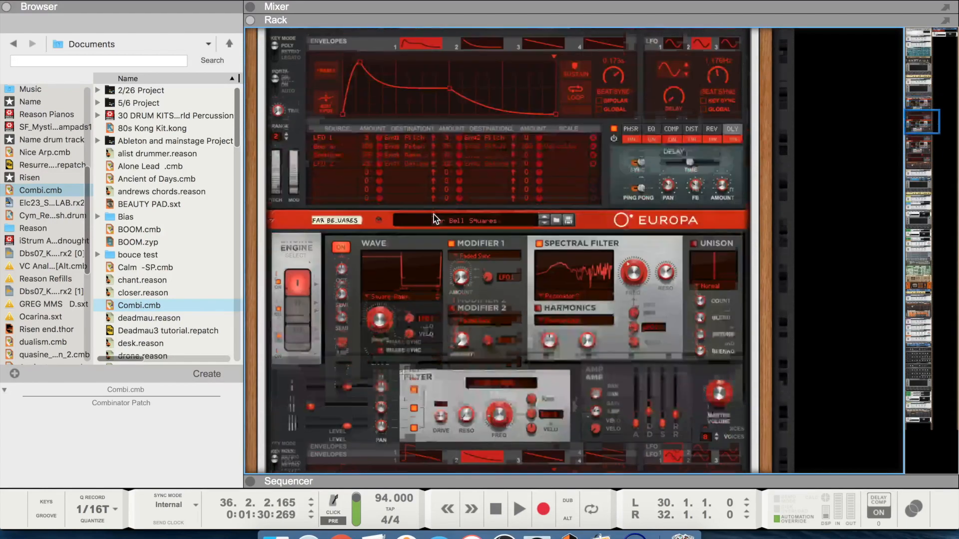
{"action": "scroll", "coordinate": [434, 214], "scroll_direction": "down", "scroll_amount": 10}
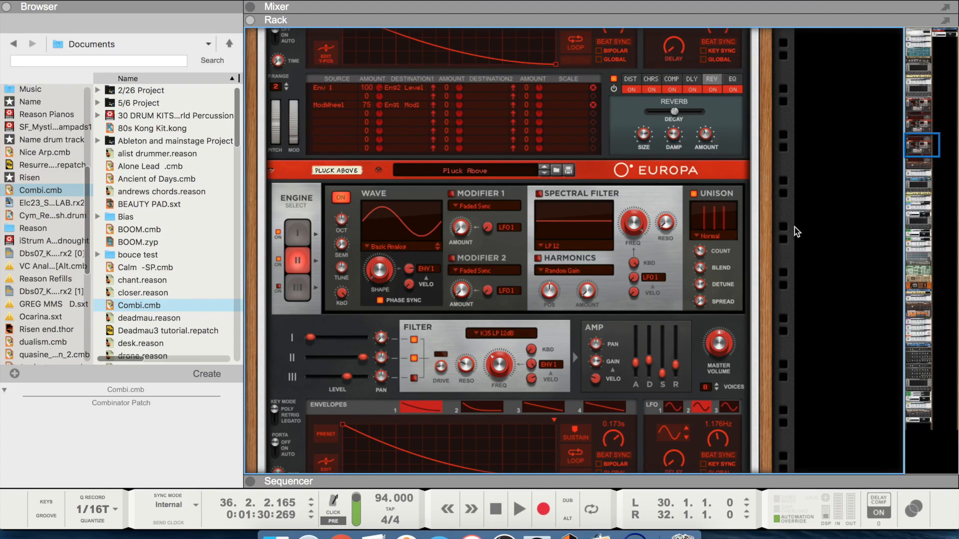
Compare the three stacked Europa synthesizers, from the first Pluck Above through Far Bell Squares to the second Pluck Above.
{"action": "scroll", "coordinate": [564, 228], "scroll_direction": "up", "scroll_amount": 4}
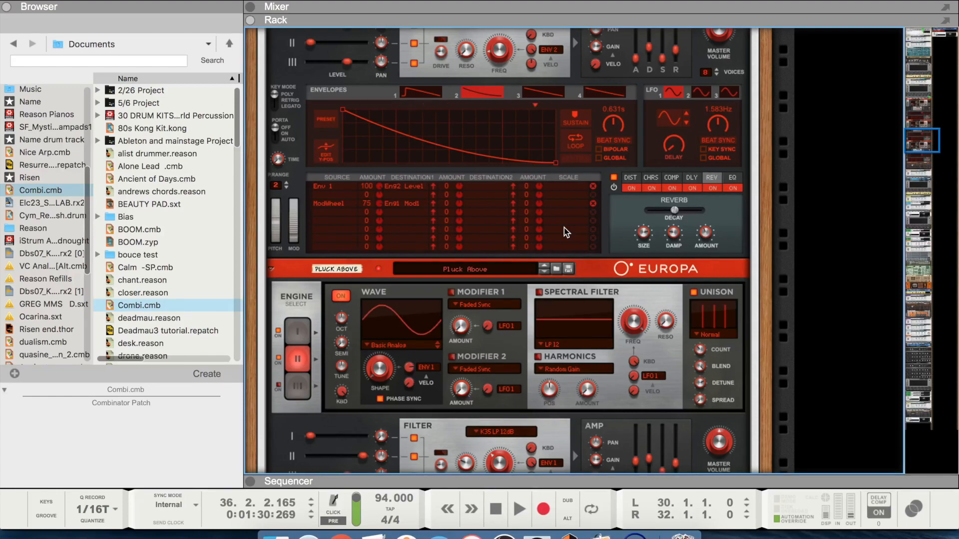
{"action": "scroll", "coordinate": [565, 228], "scroll_direction": "up", "scroll_amount": 10}
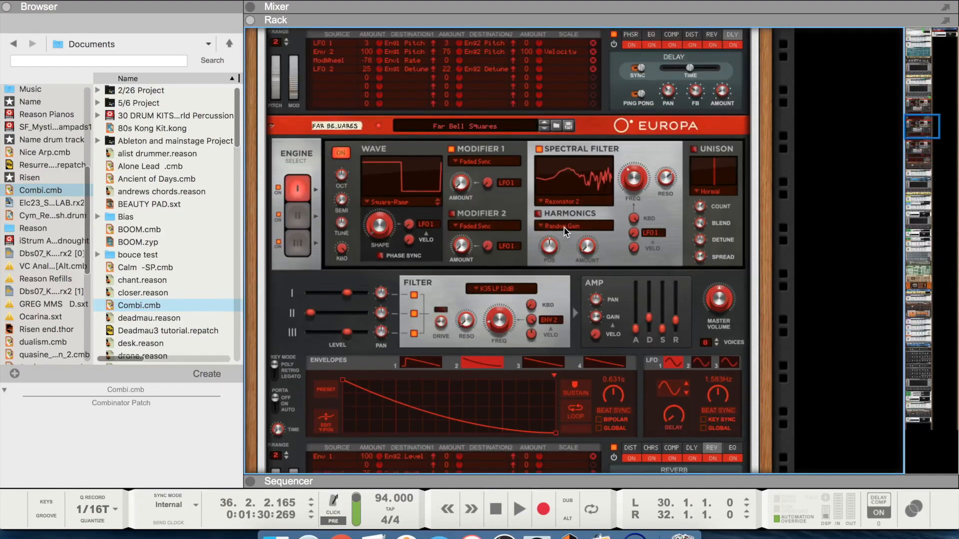
{"action": "scroll", "coordinate": [564, 227], "scroll_direction": "up", "scroll_amount": 6}
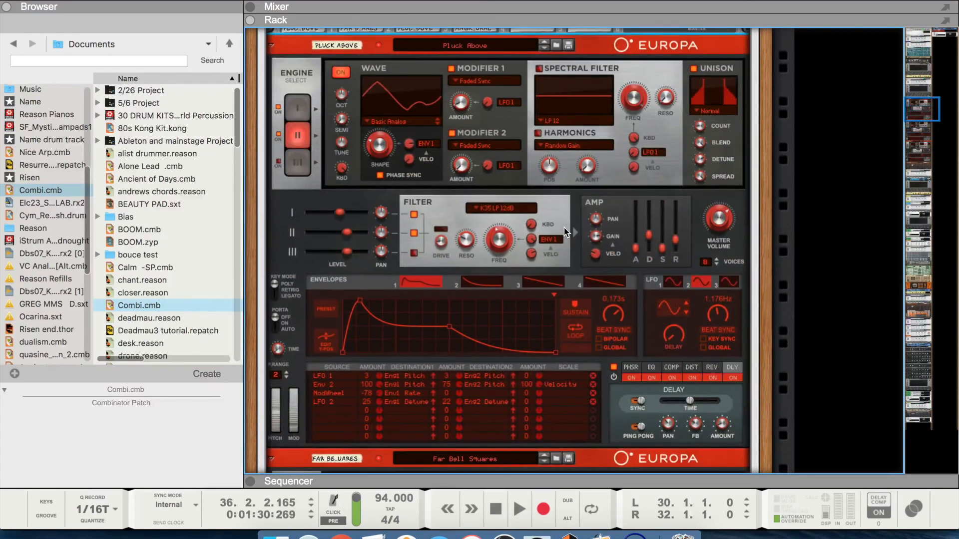
{"action": "scroll", "coordinate": [564, 227], "scroll_direction": "down", "scroll_amount": 6}
{"action": "scroll", "coordinate": [564, 228], "scroll_direction": "down", "scroll_amount": 11}
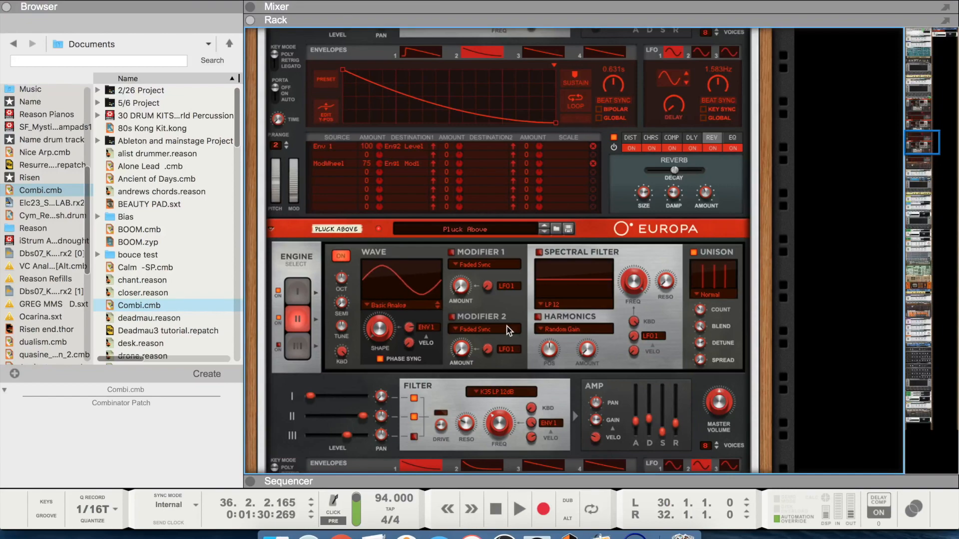
{"action": "scroll", "coordinate": [509, 330], "scroll_direction": "down", "scroll_amount": 1}
{"action": "scroll", "coordinate": [508, 330], "scroll_direction": "up", "scroll_amount": 7}
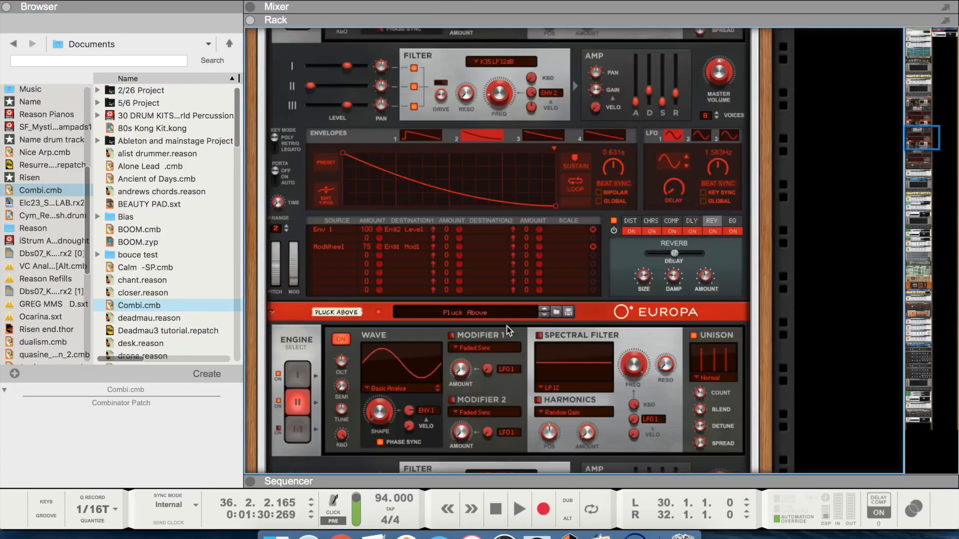
{"action": "scroll", "coordinate": [508, 330], "scroll_direction": "down", "scroll_amount": 1}
{"action": "scroll", "coordinate": [509, 330], "scroll_direction": "down", "scroll_amount": 9}
Turn off the solo on line mixer channel 3 and solo channel 4.
{"action": "scroll", "coordinate": [509, 331], "scroll_direction": "up", "scroll_amount": 5}
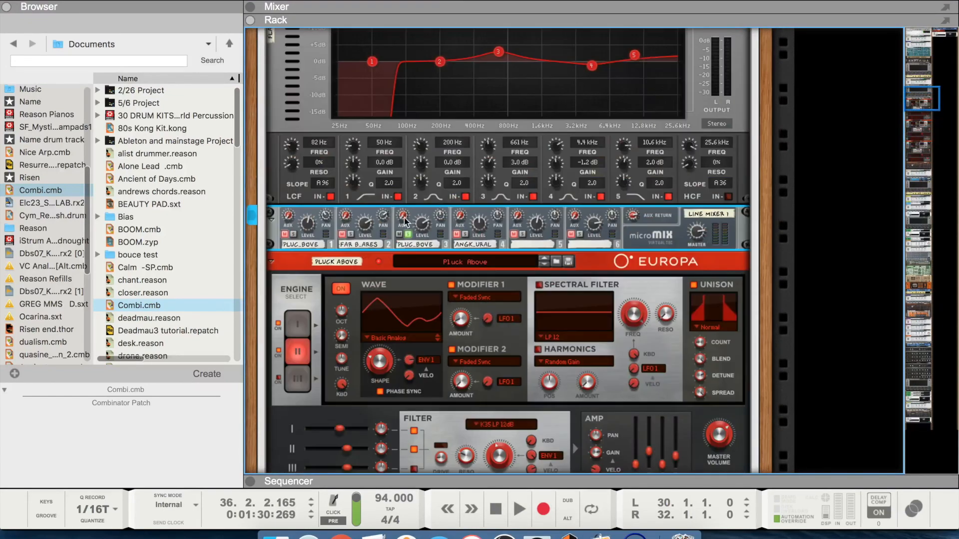
{"action": "left_click", "coordinate": [408, 235]}
{"action": "left_click", "coordinate": [466, 235]}
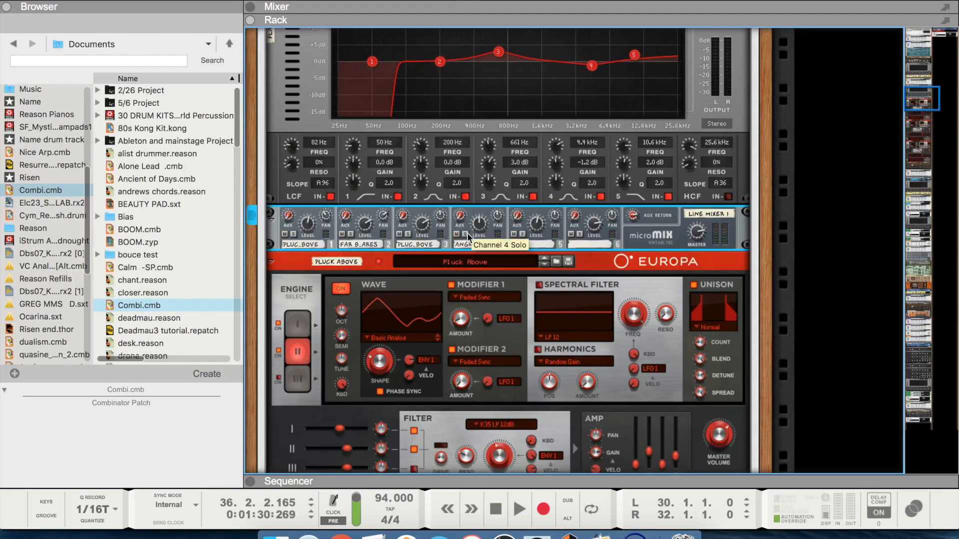
Examine the Pangea Angklung Natural instrument below the Europa synthesizers in the Pluck Combinator.
{"action": "scroll", "coordinate": [509, 340], "scroll_direction": "down", "scroll_amount": 10}
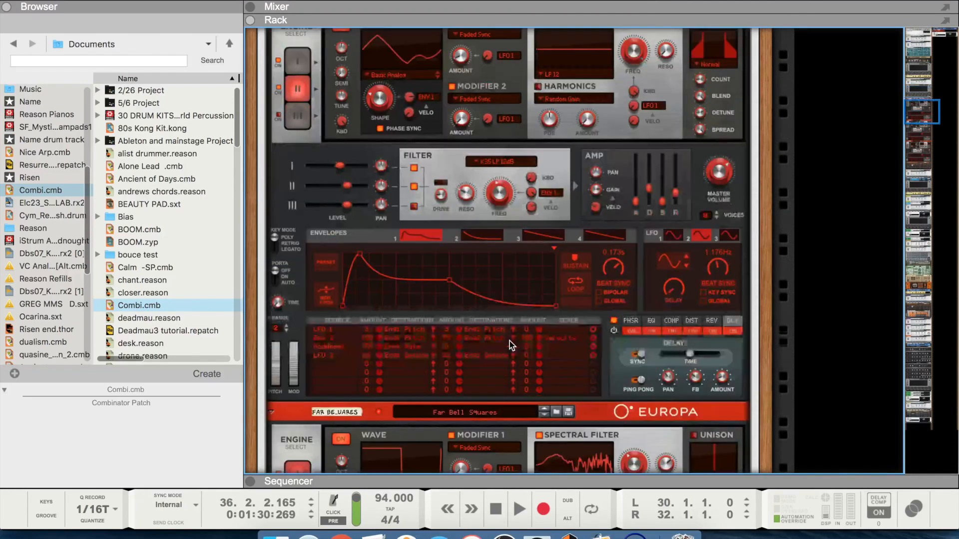
{"action": "scroll", "coordinate": [509, 341], "scroll_direction": "down", "scroll_amount": 18}
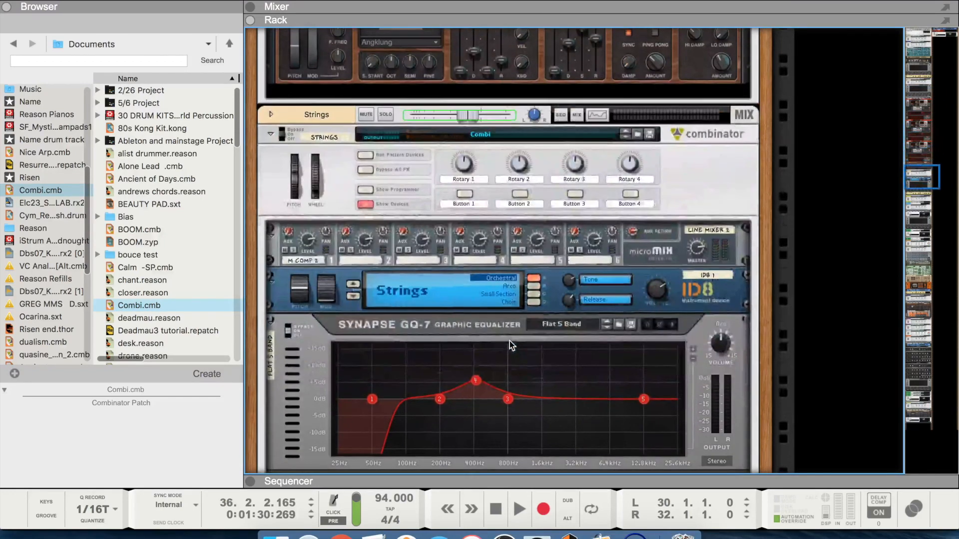
{"action": "scroll", "coordinate": [510, 342], "scroll_direction": "up", "scroll_amount": 3}
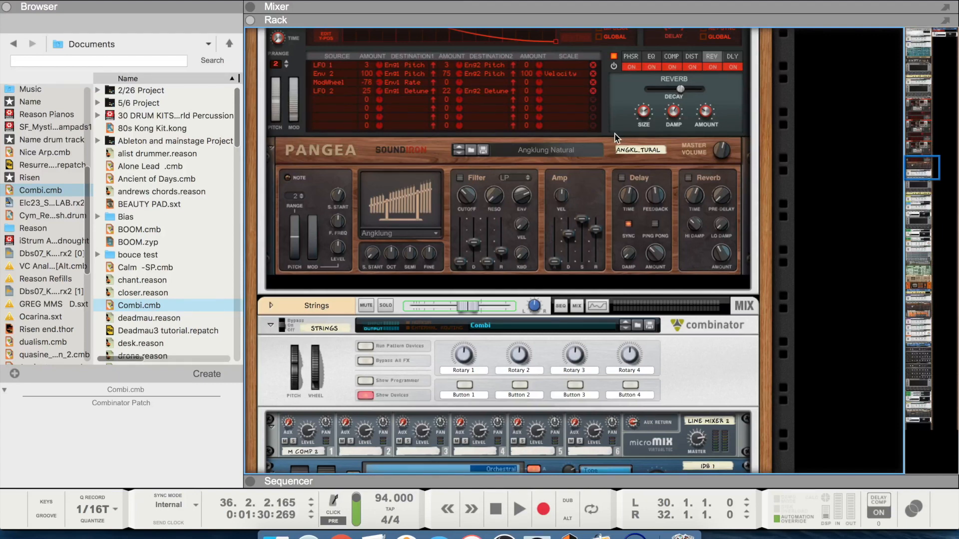
{"action": "scroll", "coordinate": [617, 138], "scroll_direction": "up", "scroll_amount": 2}
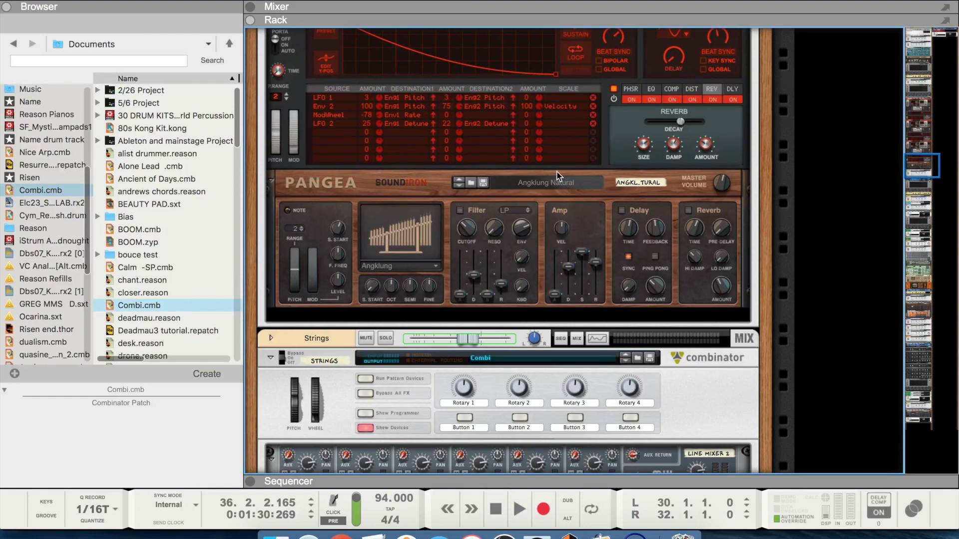
{"action": "scroll", "coordinate": [558, 176], "scroll_direction": "up", "scroll_amount": 15}
{"action": "scroll", "coordinate": [558, 176], "scroll_direction": "up", "scroll_amount": 18}
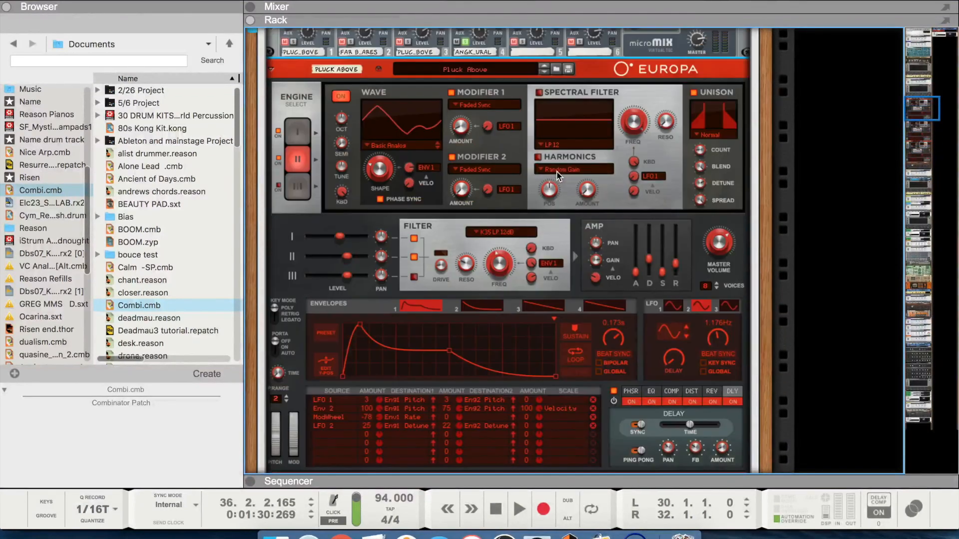
Audition the Pluck Above layer on line mixer channel 1 with and without the Angklung layer on channel 4.
{"action": "left_click", "coordinate": [466, 60]}
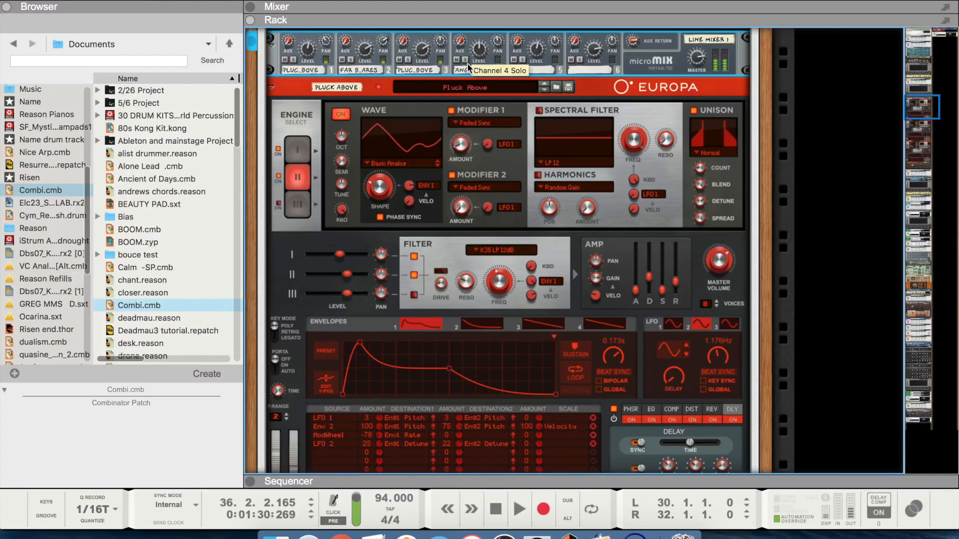
{"action": "left_click", "coordinate": [467, 64]}
{"action": "left_click", "coordinate": [294, 61]}
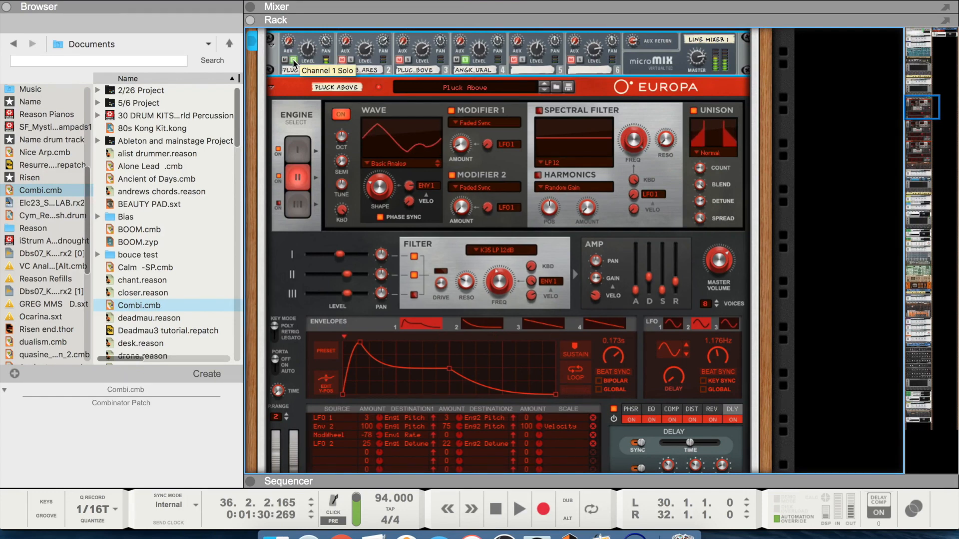
{"action": "left_click", "coordinate": [465, 60]}
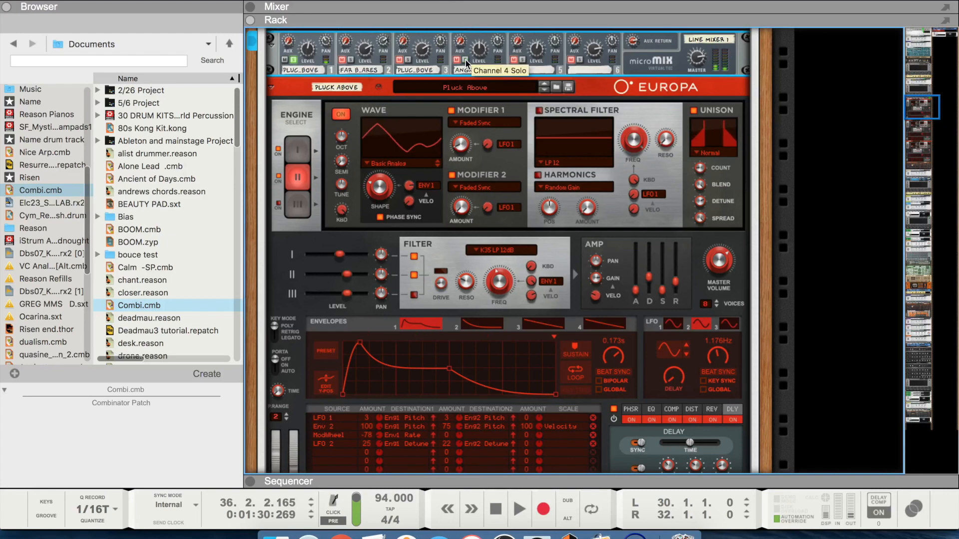
{"action": "left_click", "coordinate": [465, 60]}
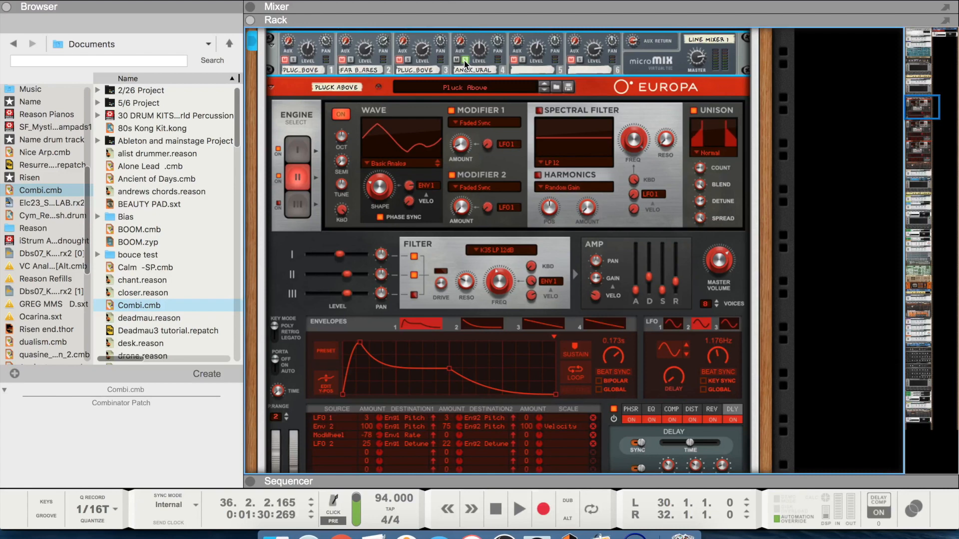
Solo Far Bell Squares on line mixer channel 2 alongside the Angklung layer, and clear all channel solos.
{"action": "left_click", "coordinate": [351, 60]}
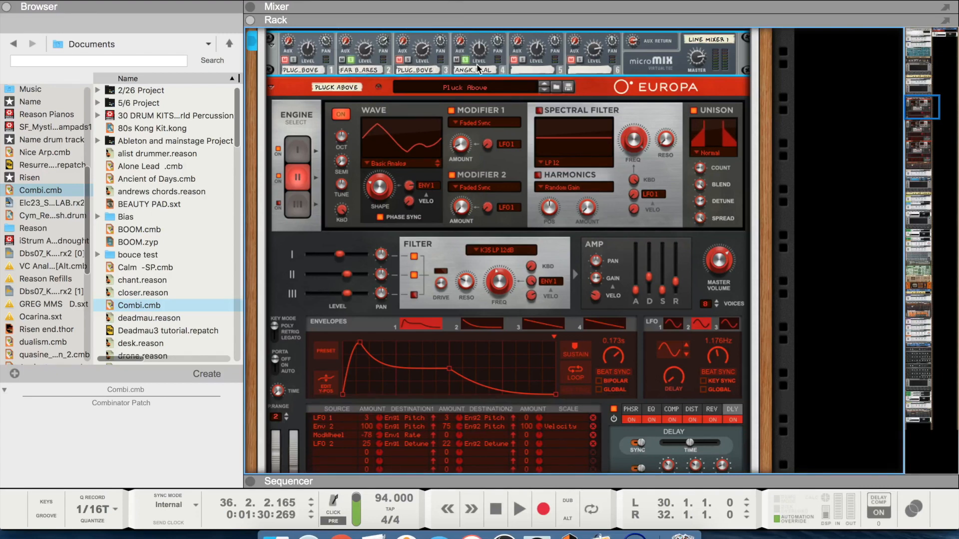
{"action": "left_click", "coordinate": [408, 60]}
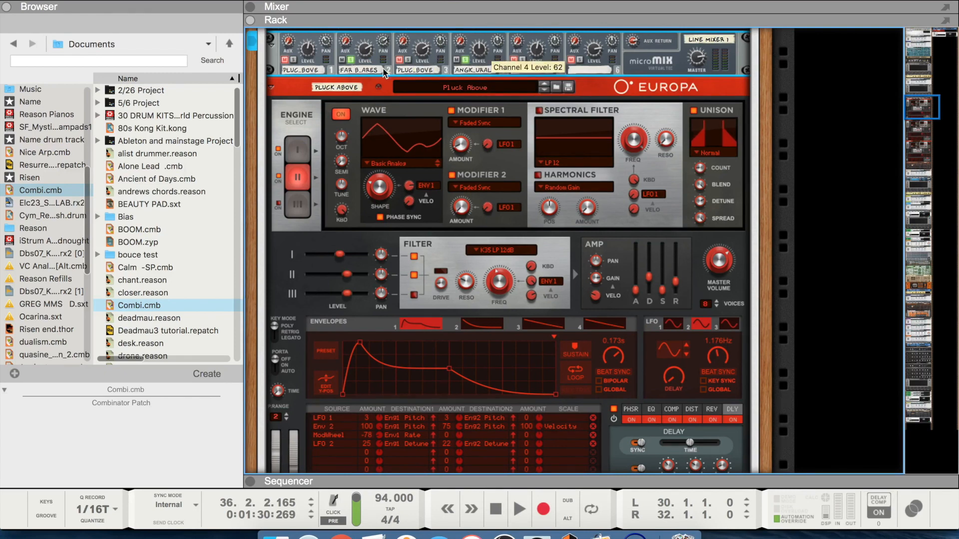
{"action": "left_click", "coordinate": [293, 60]}
{"action": "left_click", "coordinate": [465, 59]}
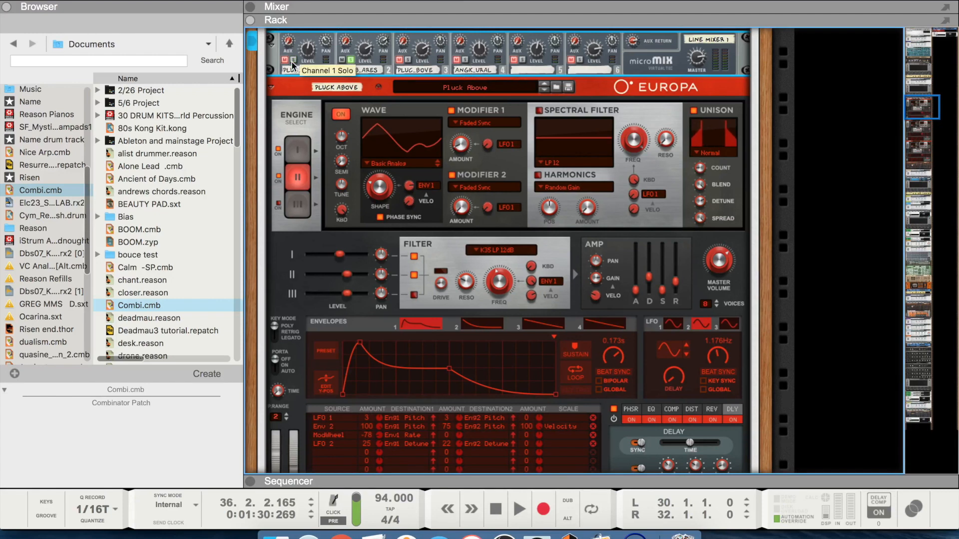
{"action": "left_click", "coordinate": [351, 60]}
{"action": "left_click", "coordinate": [351, 60]}
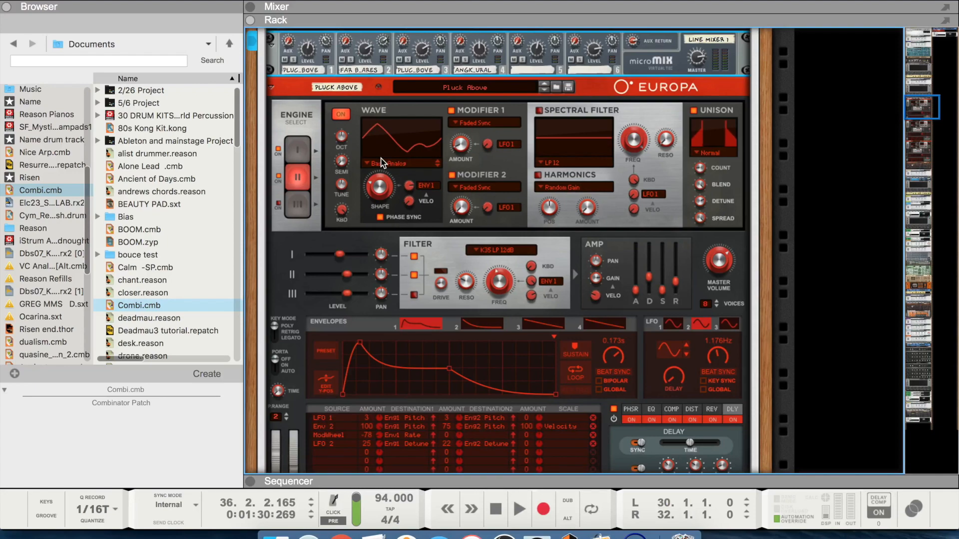
Show the sequencer below the rack and look through the song's tracks from ALL Plate Spread to the reverse electric piano.
{"action": "scroll", "coordinate": [381, 162], "scroll_direction": "up", "scroll_amount": 3}
{"action": "scroll", "coordinate": [381, 162], "scroll_direction": "up", "scroll_amount": 7}
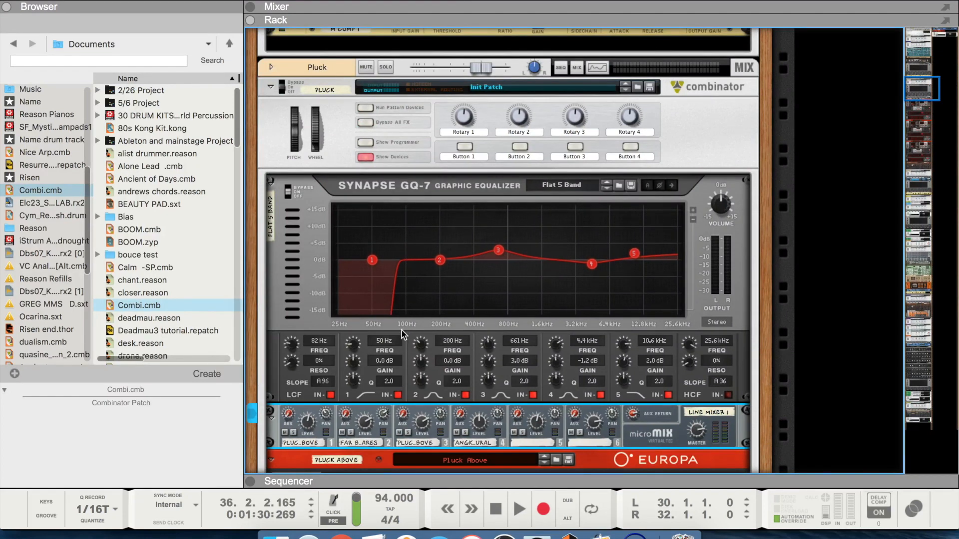
{"action": "left_click", "coordinate": [251, 480]}
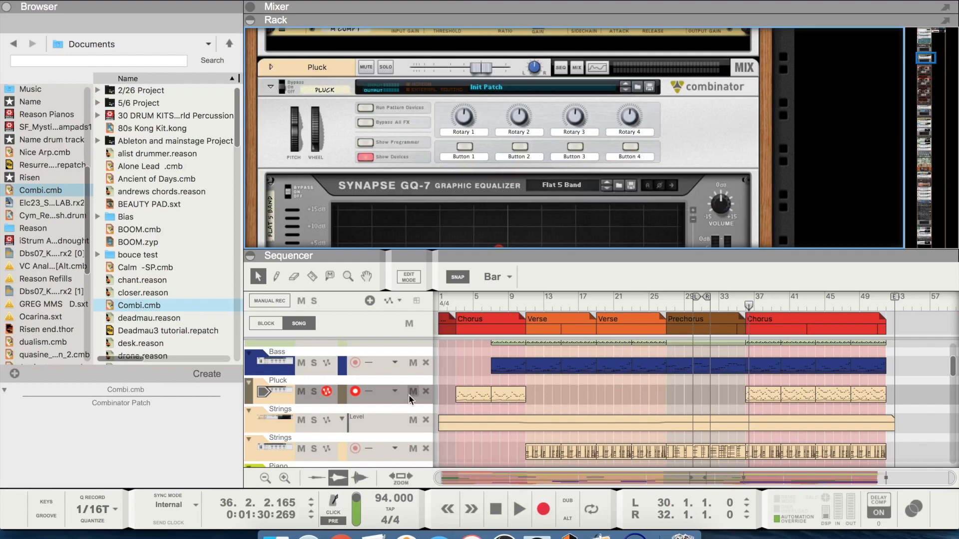
{"action": "scroll", "coordinate": [529, 373], "scroll_direction": "up", "scroll_amount": 3}
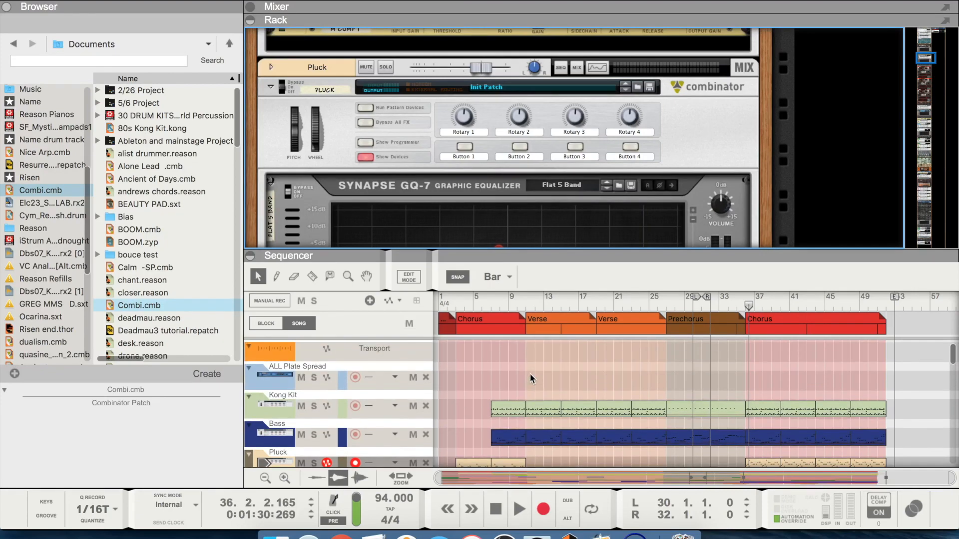
{"action": "scroll", "coordinate": [522, 407], "scroll_direction": "down", "scroll_amount": 6}
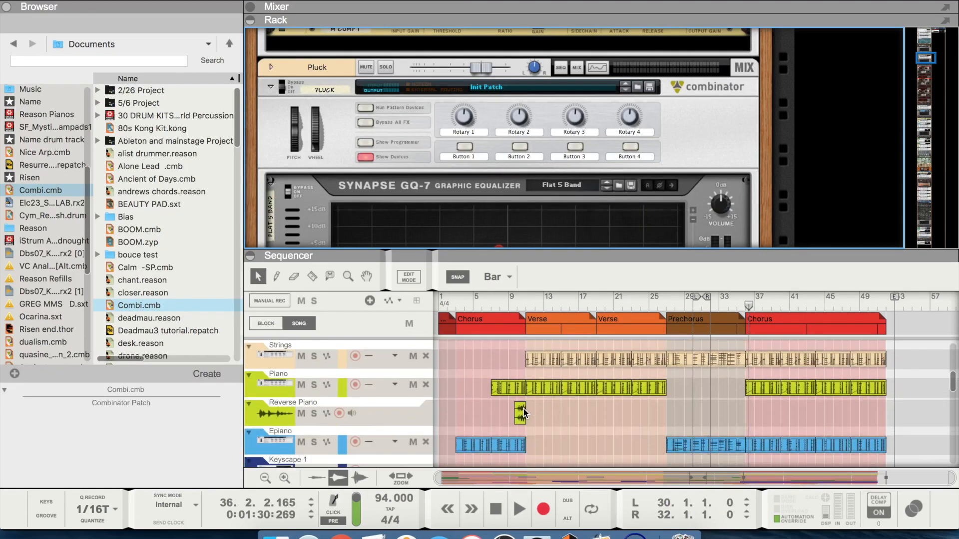
{"action": "scroll", "coordinate": [523, 408], "scroll_direction": "up", "scroll_amount": 2}
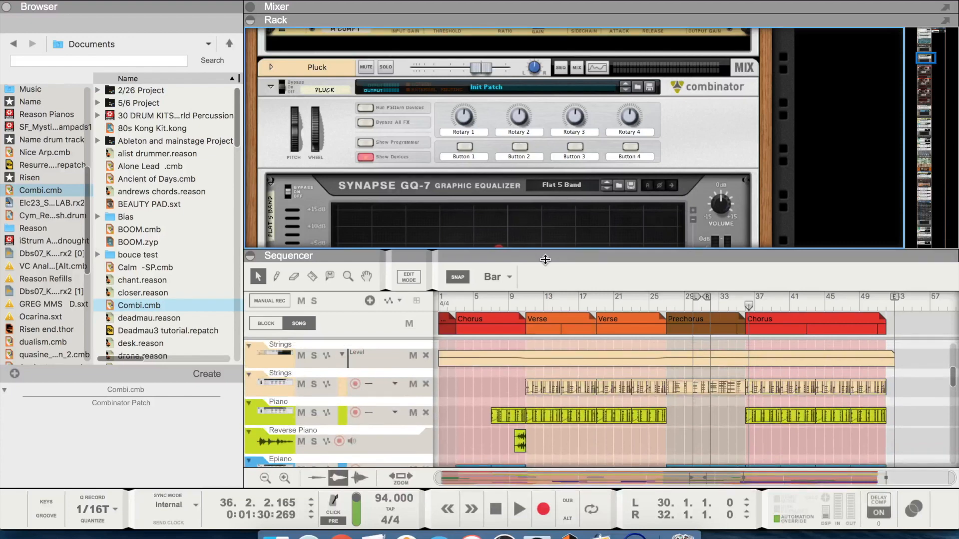
{"action": "scroll", "coordinate": [486, 429], "scroll_direction": "down", "scroll_amount": 5}
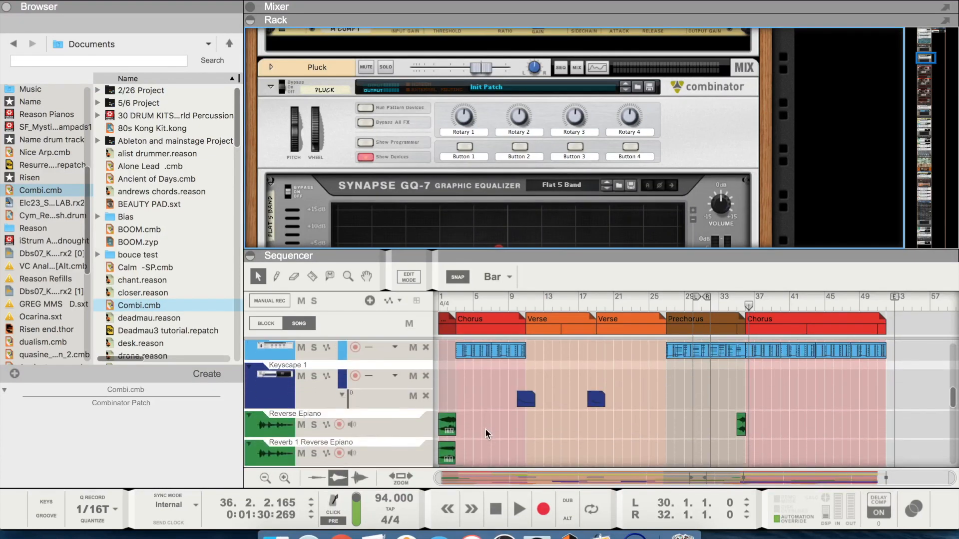
{"action": "scroll", "coordinate": [485, 429], "scroll_direction": "down", "scroll_amount": 2}
Loop playback over the four-bar Pluck clip at bar 7 with its track soloed, and clear the solo.
{"action": "left_click", "coordinate": [254, 88]}
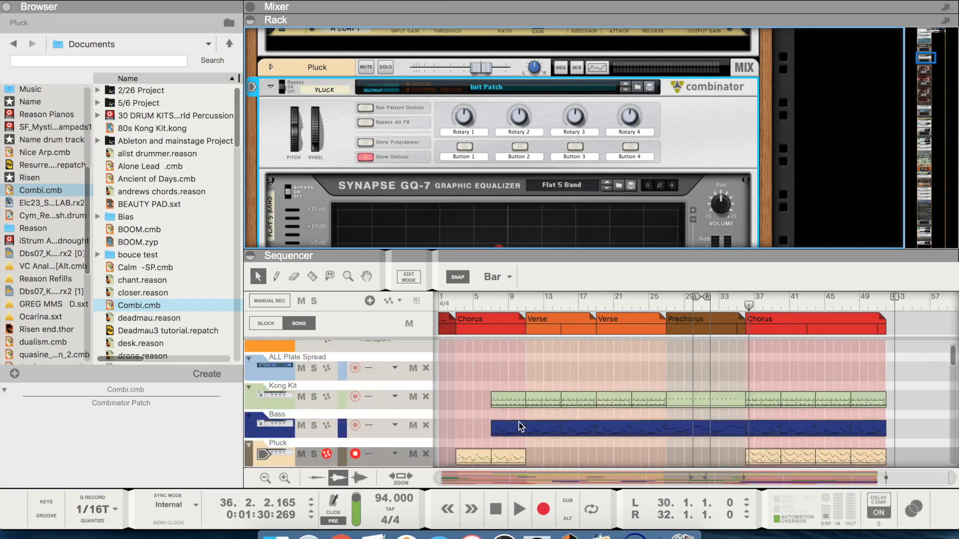
{"action": "left_click", "coordinate": [511, 459]}
{"action": "key", "text": "super+p"}
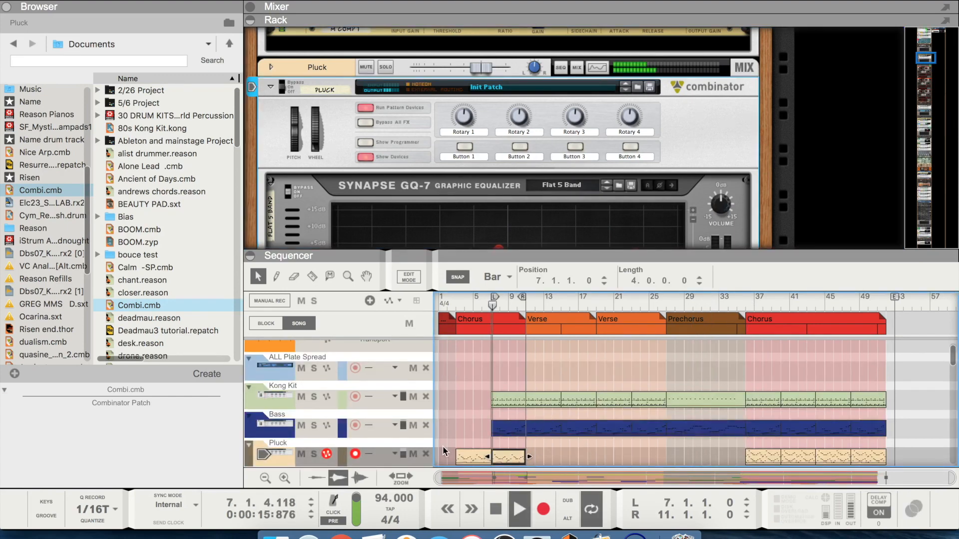
{"action": "left_click", "coordinate": [312, 454]}
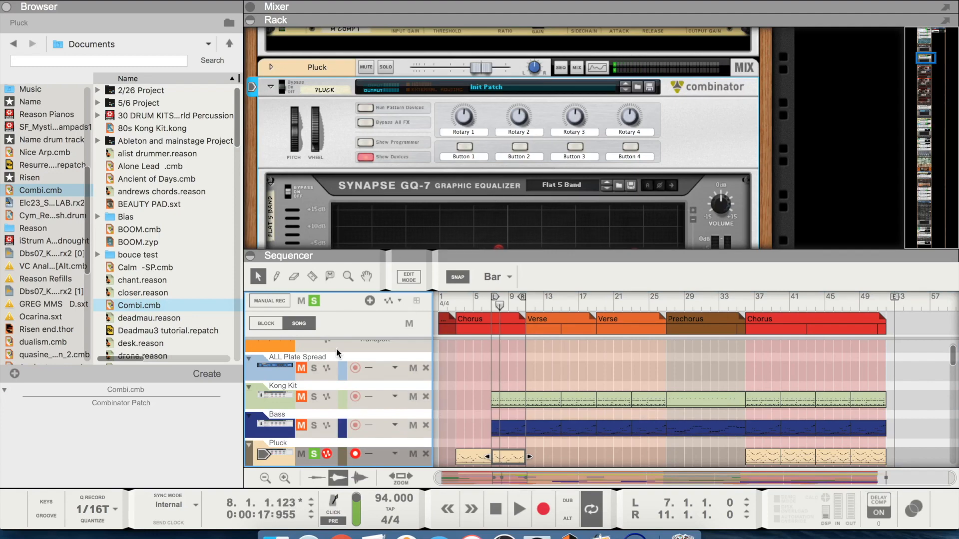
{"action": "left_click", "coordinate": [316, 303]}
Select the Acoustic track's clip at bar 7 and show the devices inside the Acoustic Combinator.
{"action": "scroll", "coordinate": [353, 426], "scroll_direction": "down", "scroll_amount": 5}
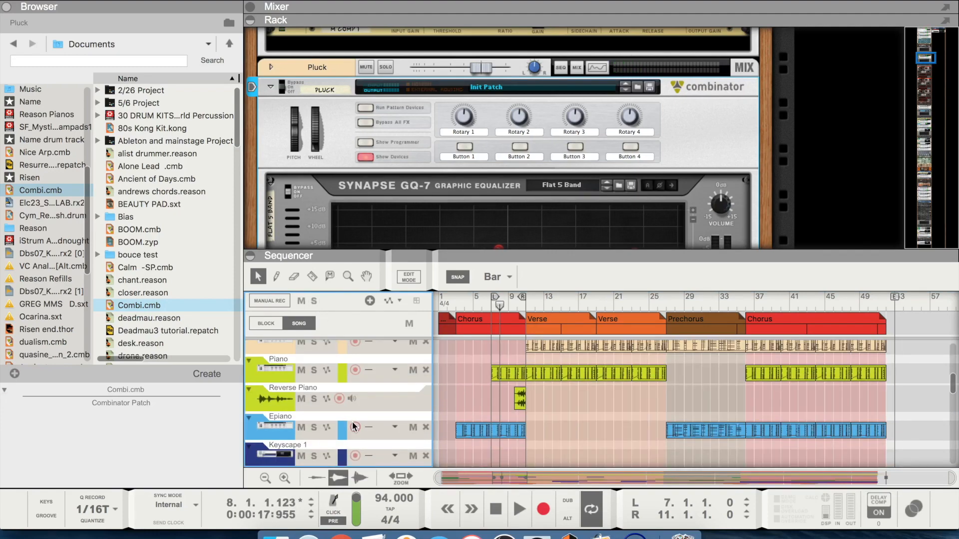
{"action": "scroll", "coordinate": [353, 426], "scroll_direction": "down", "scroll_amount": 8}
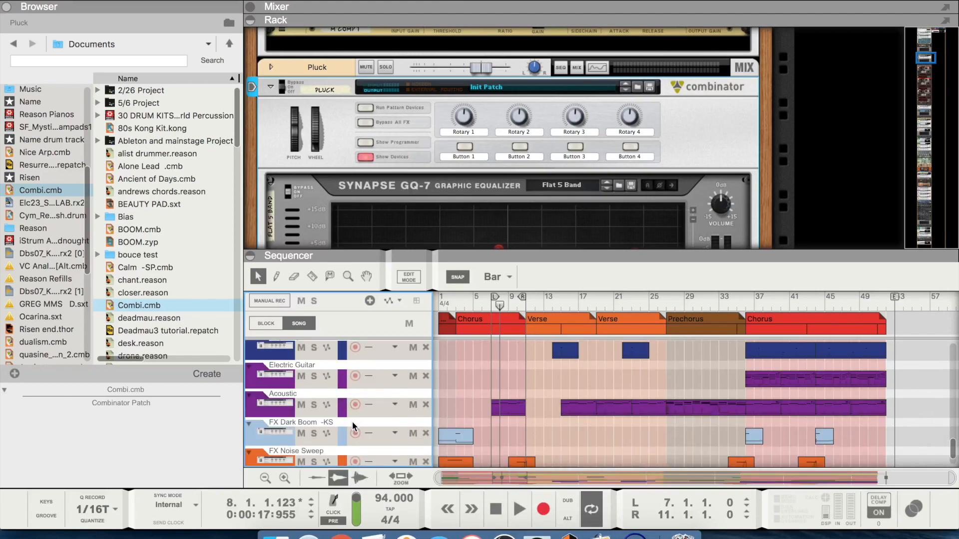
{"action": "scroll", "coordinate": [352, 421], "scroll_direction": "up", "scroll_amount": 2}
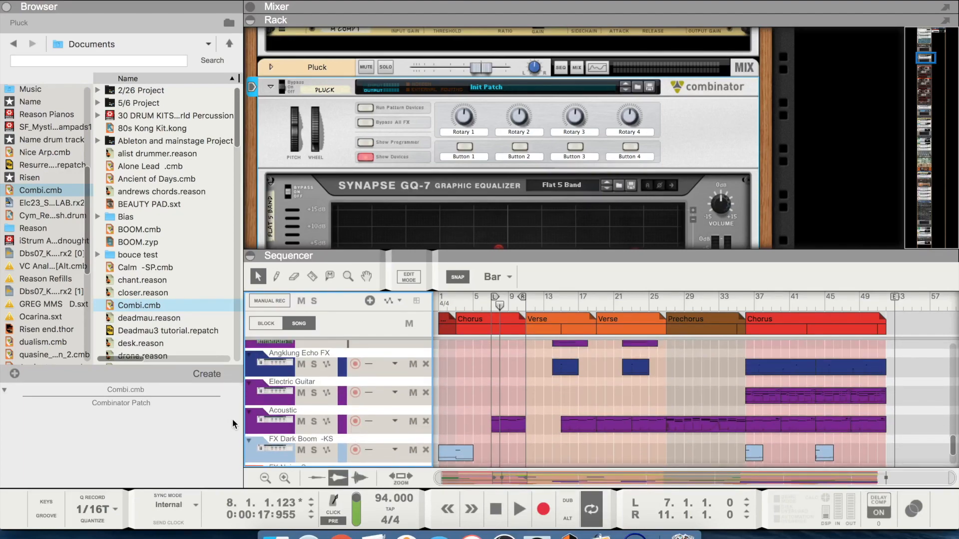
{"action": "left_click", "coordinate": [250, 423]}
{"action": "left_click", "coordinate": [508, 425]}
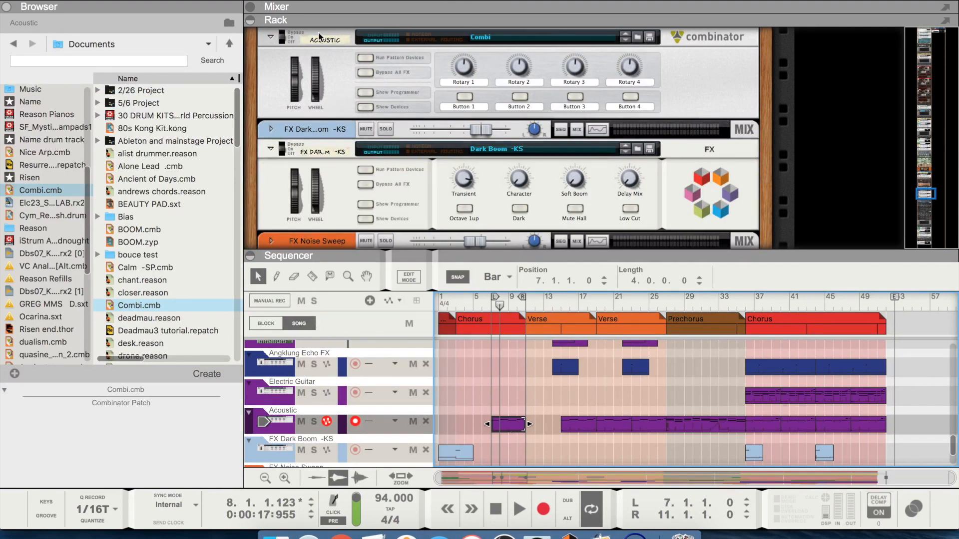
{"action": "left_click", "coordinate": [372, 109]}
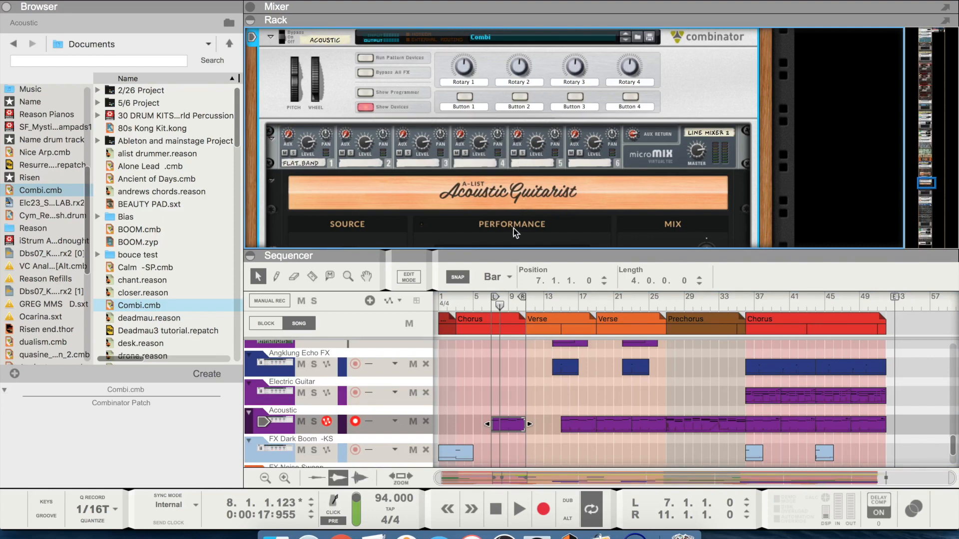
Browse the available instruments and select A-List Acoustic Guitarist in the Propellerhead Software group.
{"action": "scroll", "coordinate": [22, 161], "scroll_direction": "up", "scroll_amount": 5}
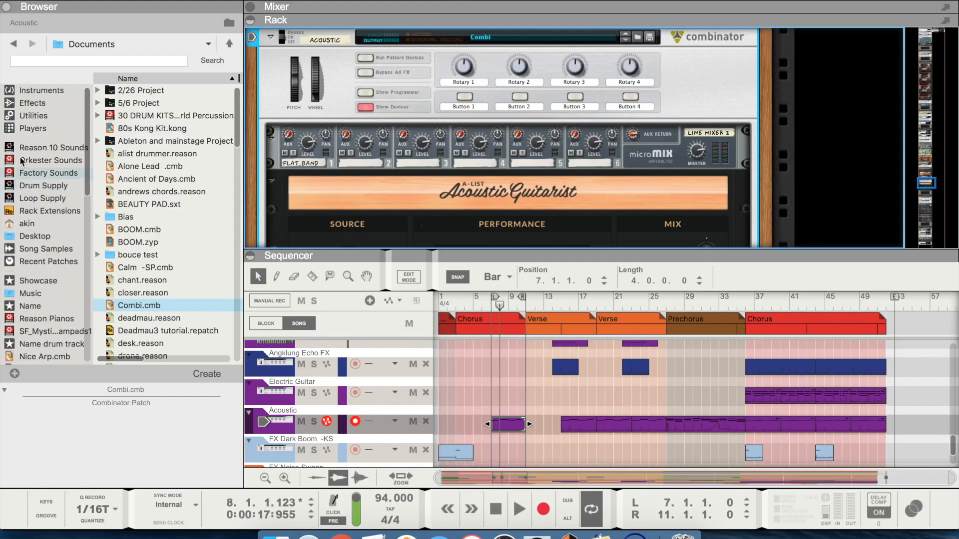
{"action": "left_click", "coordinate": [40, 91]}
{"action": "scroll", "coordinate": [196, 291], "scroll_direction": "down", "scroll_amount": 1}
{"action": "scroll", "coordinate": [196, 291], "scroll_direction": "down", "scroll_amount": 8}
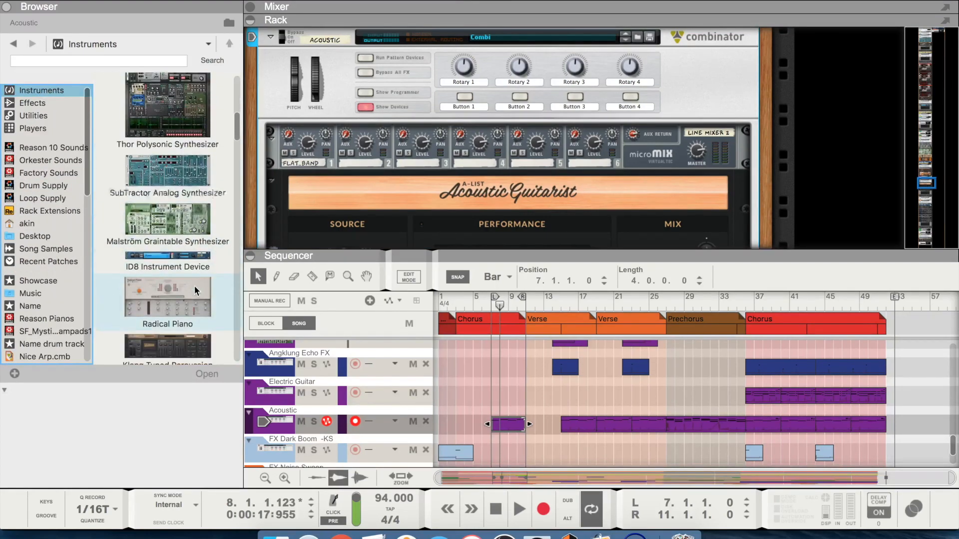
{"action": "scroll", "coordinate": [194, 289], "scroll_direction": "down", "scroll_amount": 5}
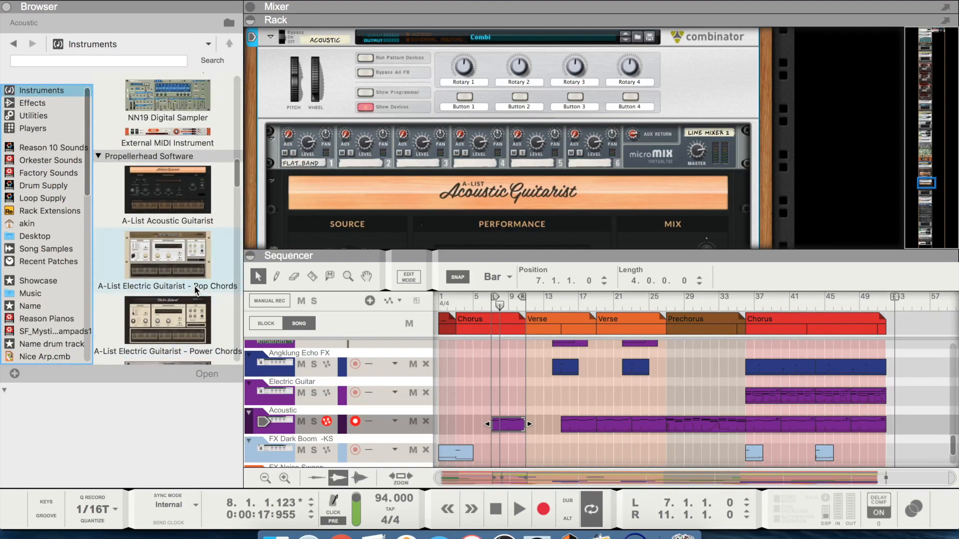
{"action": "left_click", "coordinate": [158, 198]}
{"action": "key", "text": "Down"}
{"action": "key", "text": "Down"}
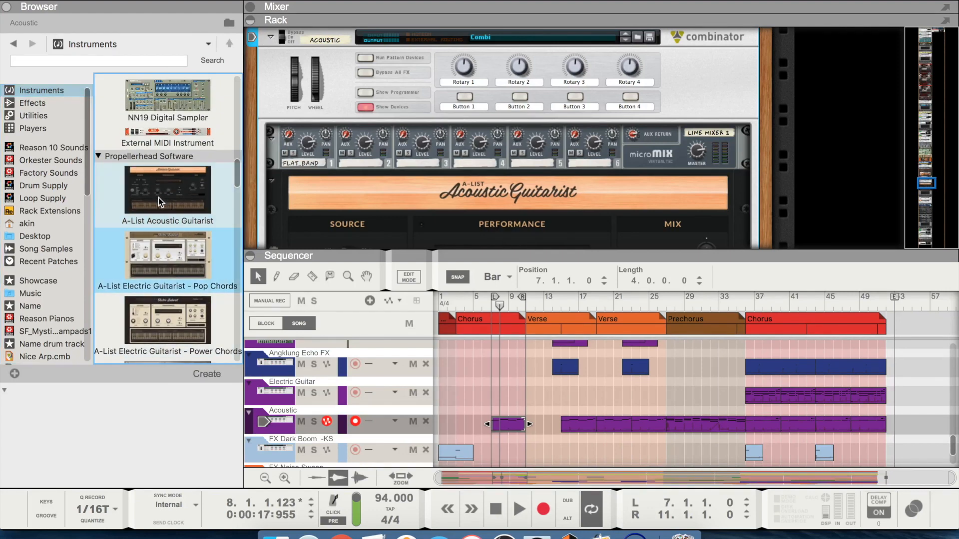
{"action": "key", "text": "Up"}
{"action": "key", "text": "Up"}
{"action": "key", "text": "Up"}
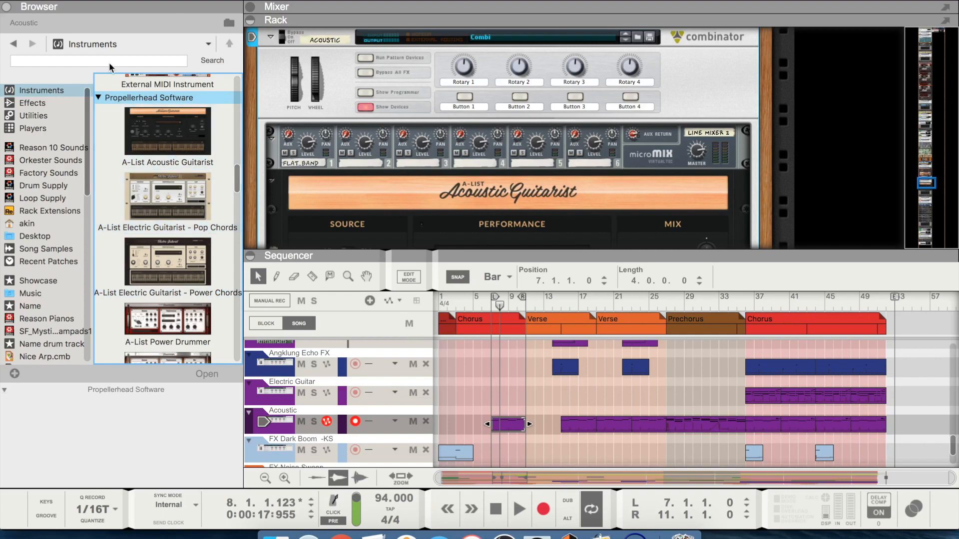
{"action": "left_click", "coordinate": [181, 156]}
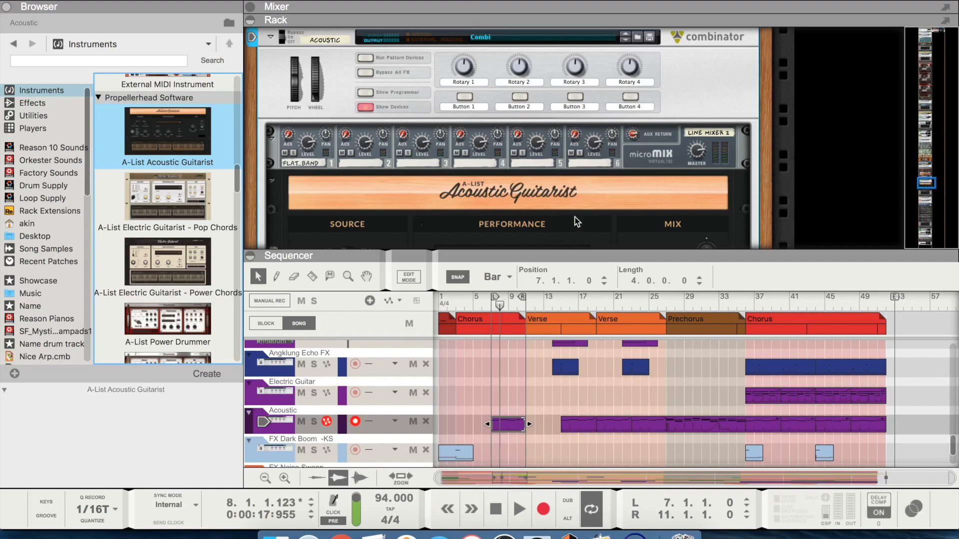
Bring the Acoustic Guitarist's controls into view and play the looped section with the Acoustic track soloed.
{"action": "scroll", "coordinate": [564, 152], "scroll_direction": "down", "scroll_amount": 3}
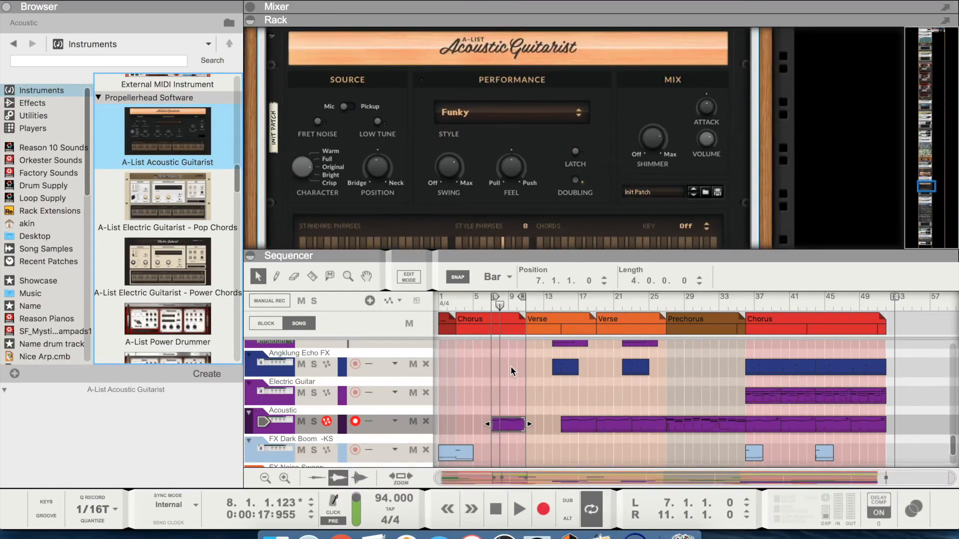
{"action": "key", "text": "space"}
{"action": "left_click", "coordinate": [314, 421]}
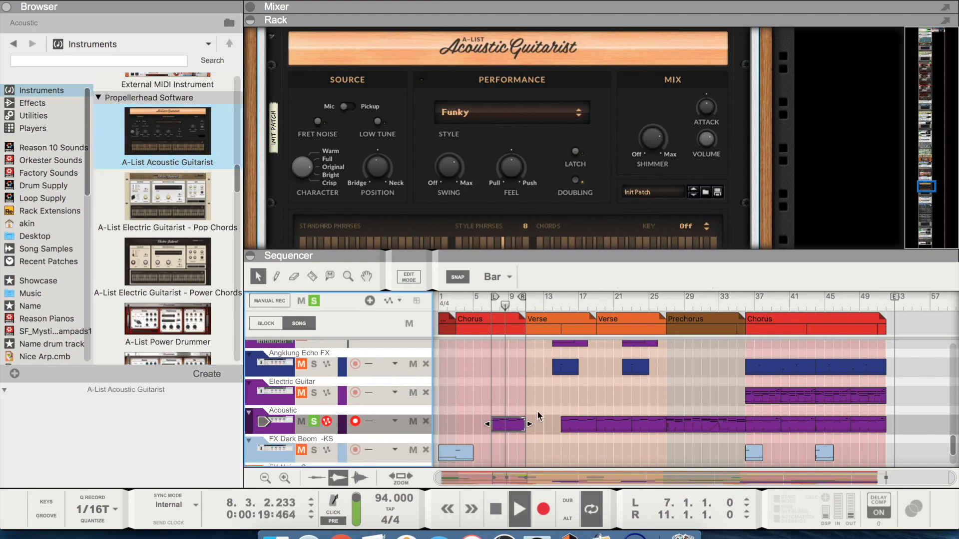
Loop playback over the four-bar Acoustic clip at bar 15, and stop after listening.
{"action": "left_click", "coordinate": [576, 423]}
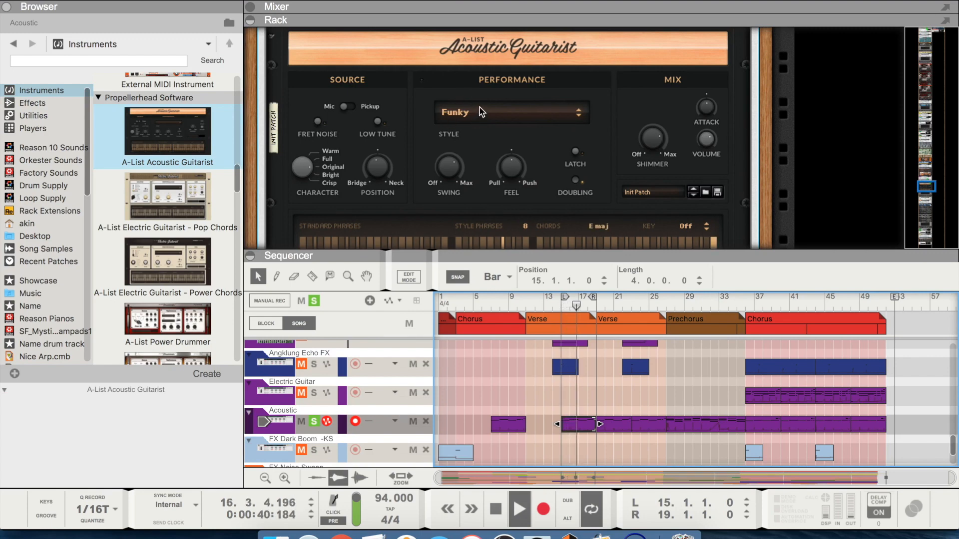
{"action": "key", "text": "space"}
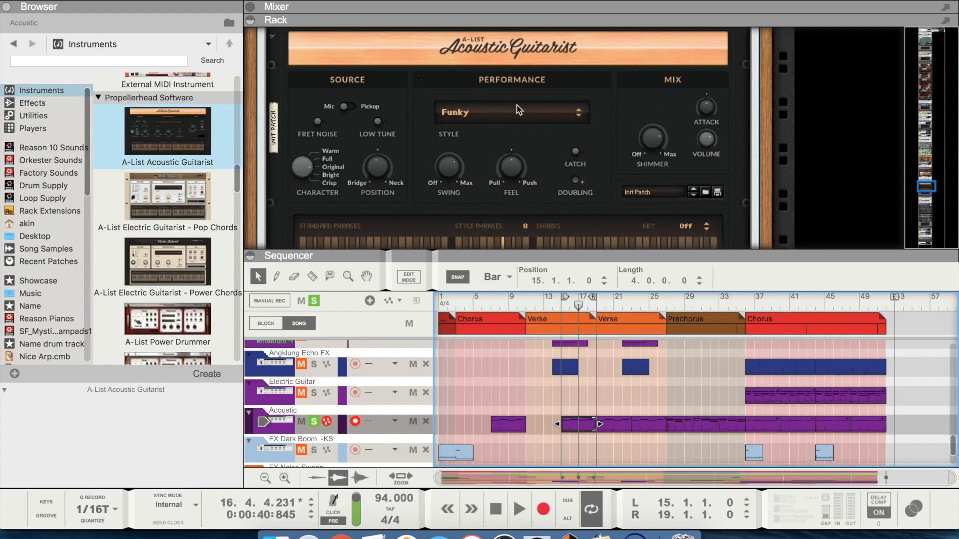
Look through the Acoustic Guitarist's playing styles, keeping Funky, and inspect its phrase and chord keyboard.
{"action": "left_click", "coordinate": [490, 115]}
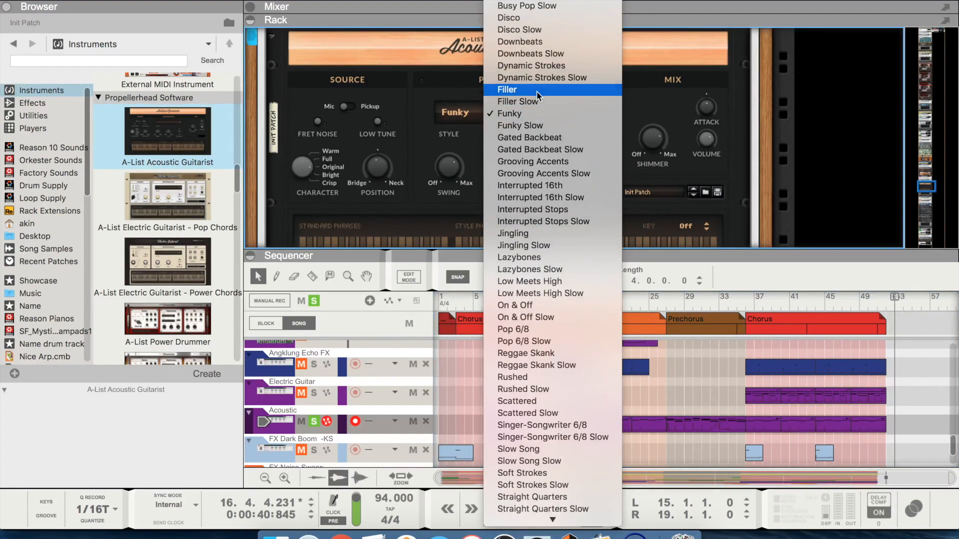
{"action": "scroll", "coordinate": [522, 118], "scroll_direction": "up", "scroll_amount": 3}
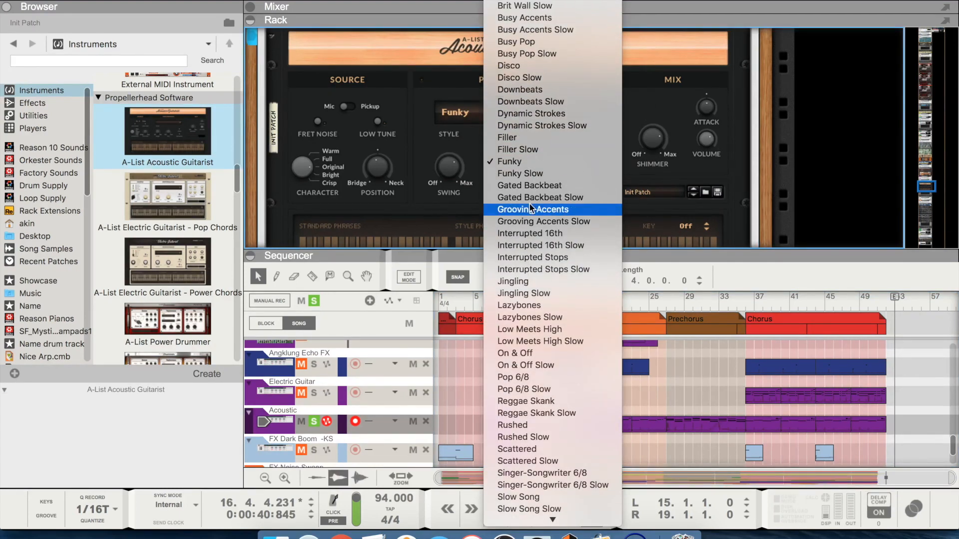
{"action": "left_click", "coordinate": [532, 167]}
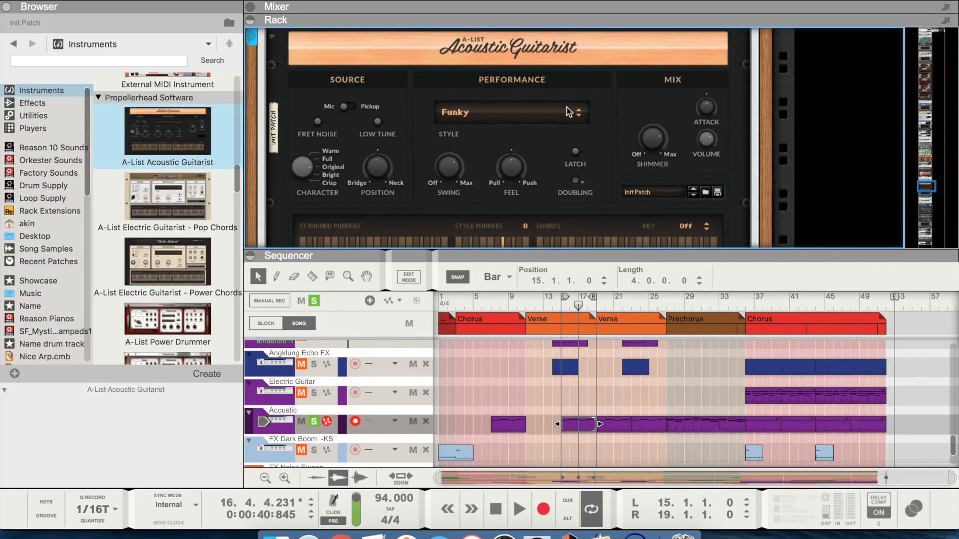
{"action": "left_click", "coordinate": [454, 113]}
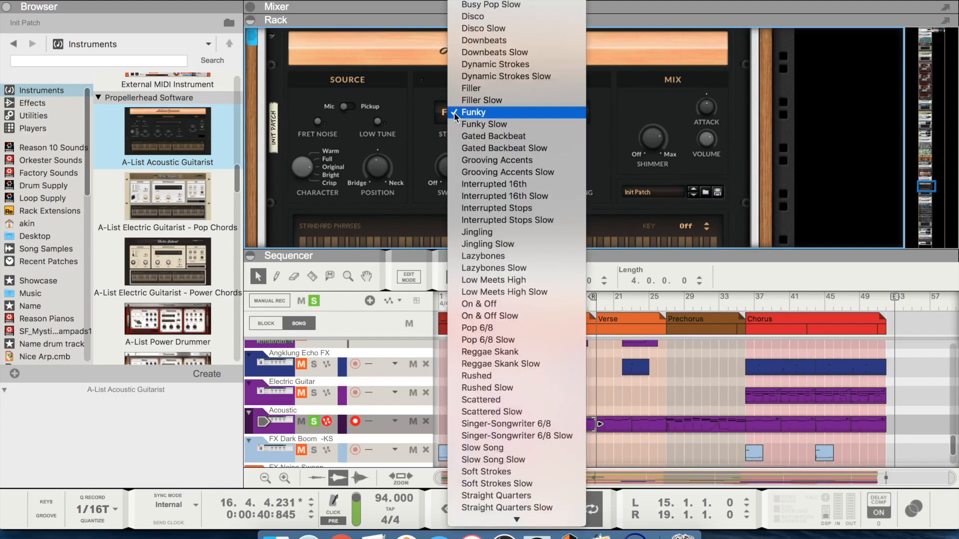
{"action": "left_click", "coordinate": [423, 116]}
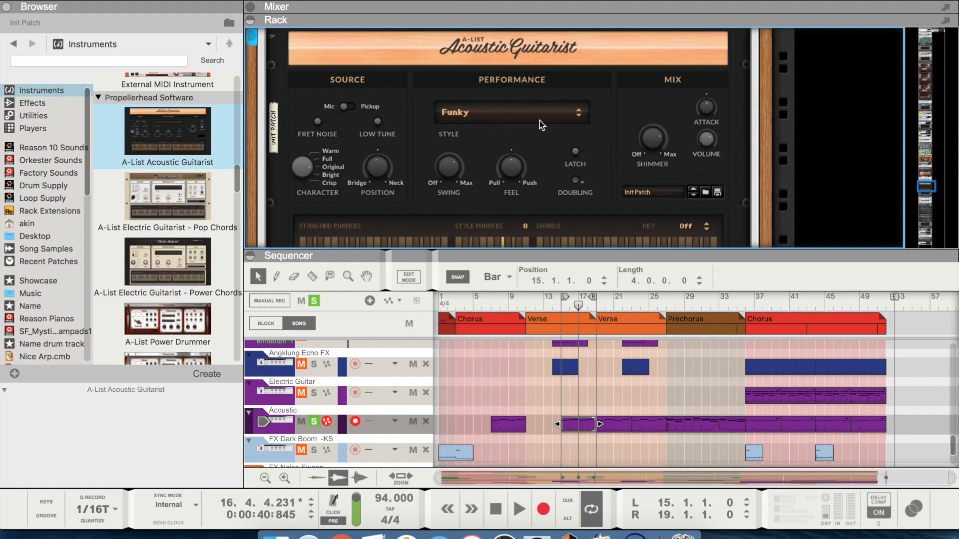
{"action": "left_click", "coordinate": [485, 109]}
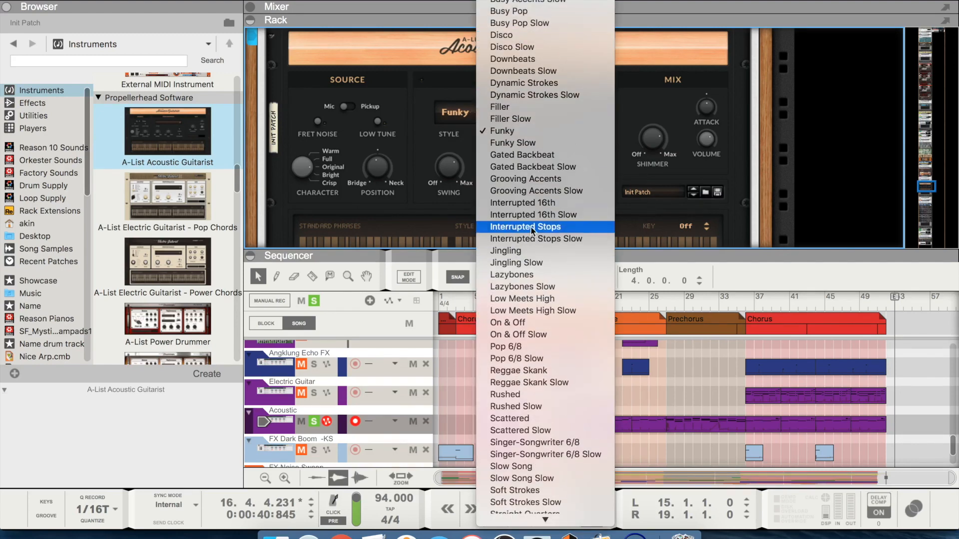
{"action": "left_click", "coordinate": [425, 112]}
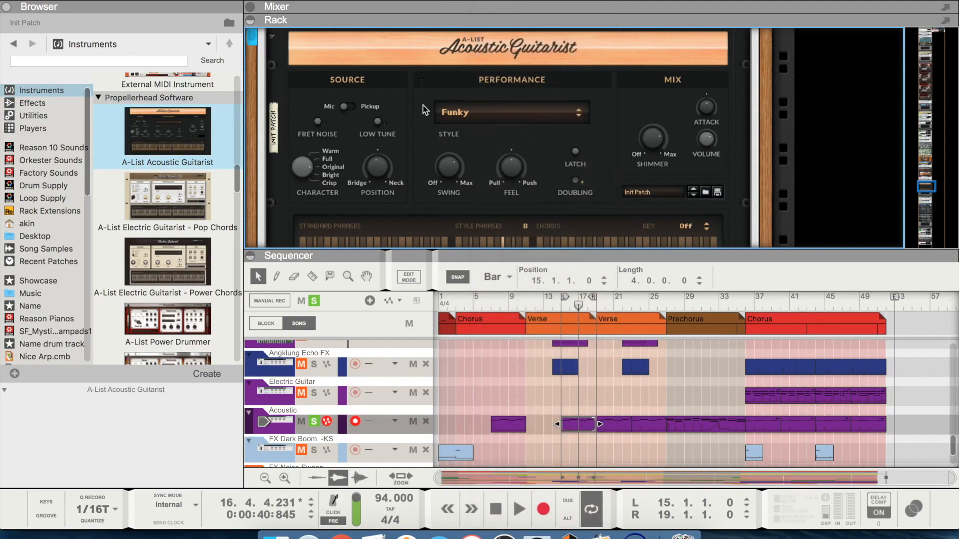
{"action": "scroll", "coordinate": [533, 144], "scroll_direction": "down", "scroll_amount": 5}
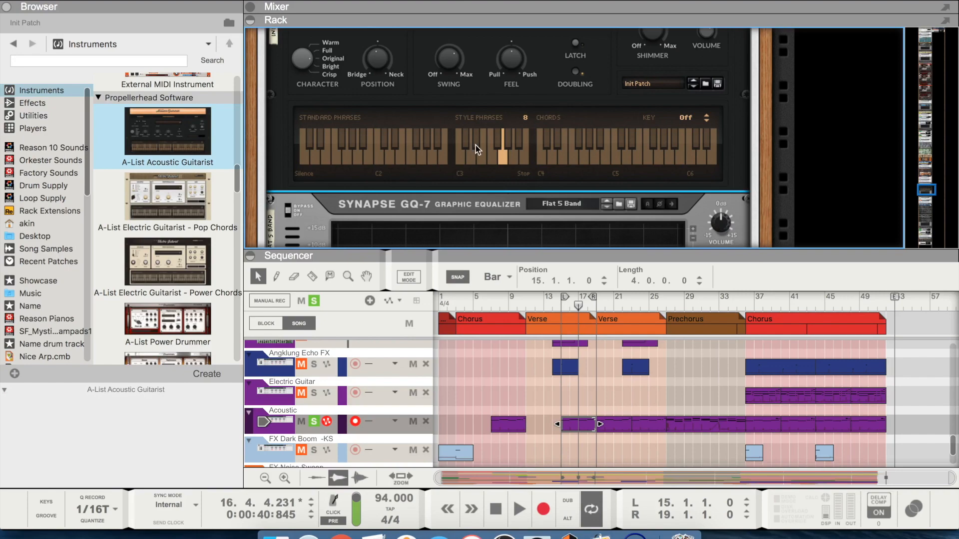
{"action": "scroll", "coordinate": [475, 145], "scroll_direction": "up", "scroll_amount": 5}
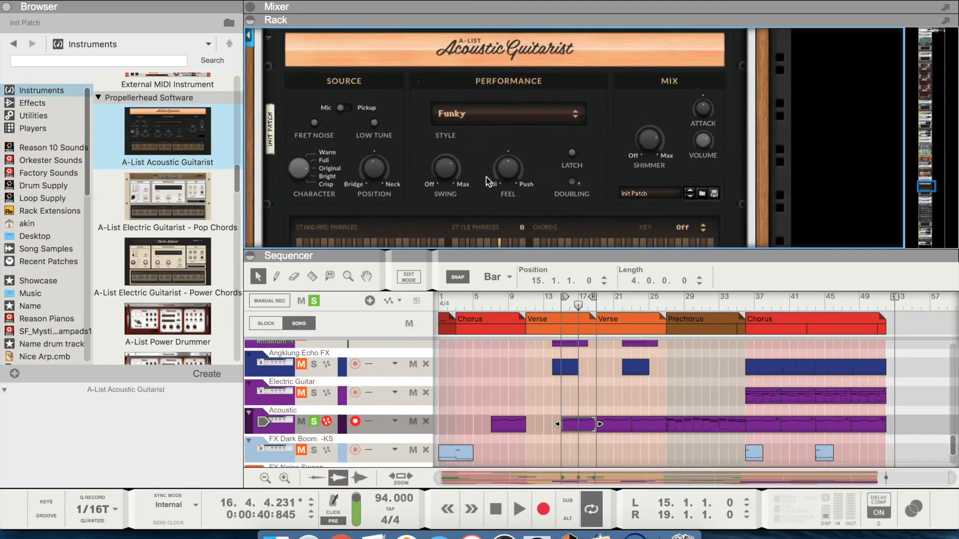
Play the looped Acoustic section while inspecting the guitarist's Shimmer and Doubling controls, and stop playback.
{"action": "key", "text": "space"}
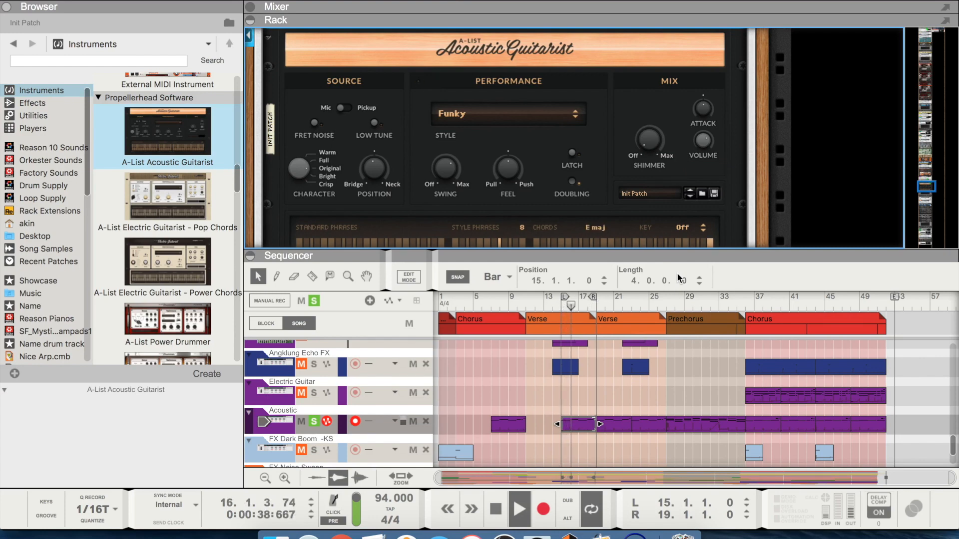
{"action": "mouse_move", "coordinate": [643, 151]}
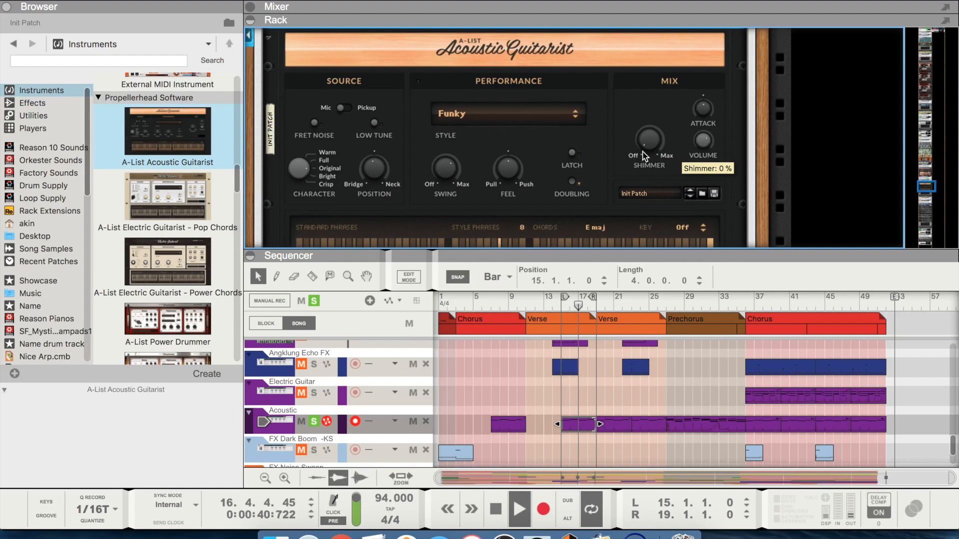
{"action": "left_click_drag", "start_coordinate": [656, 145], "coordinate": [654, 135]}
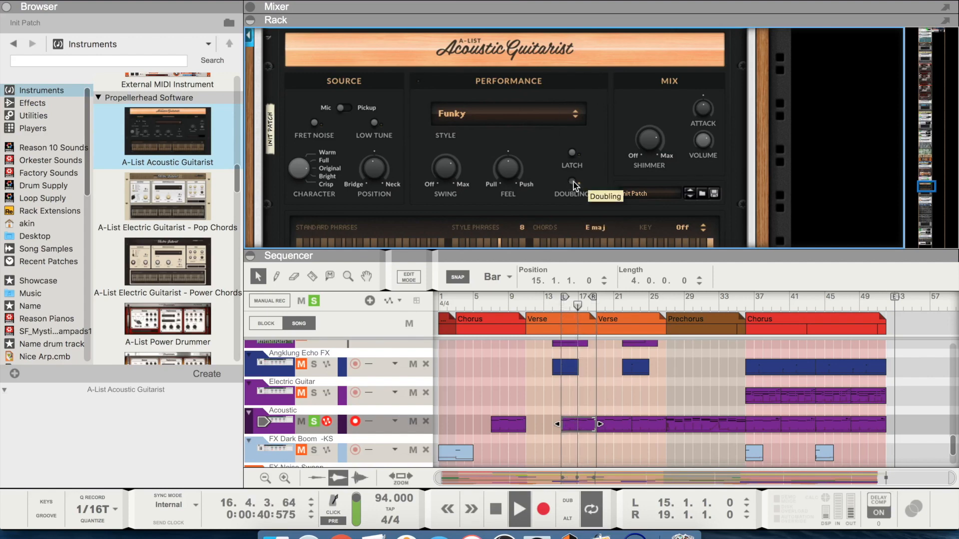
{"action": "key", "text": "space"}
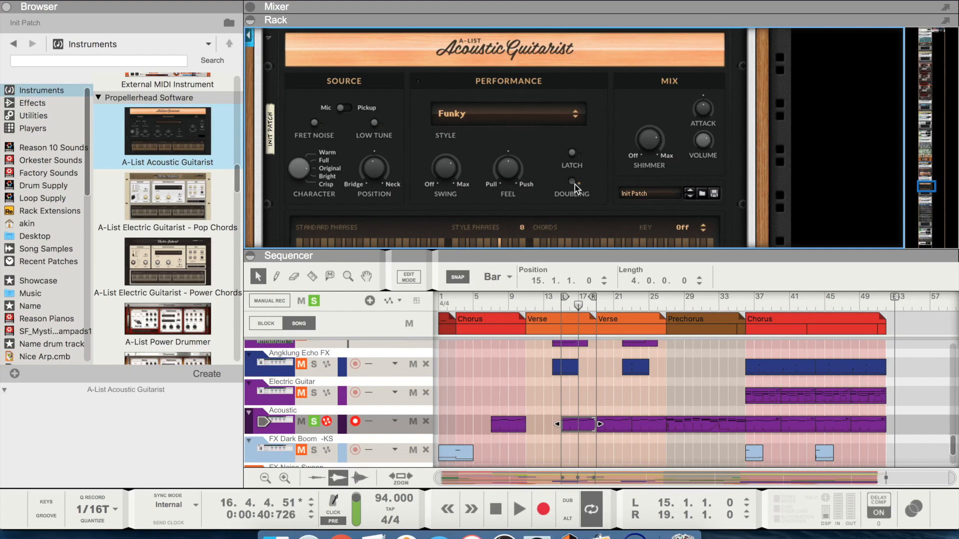
{"action": "key", "text": "space"}
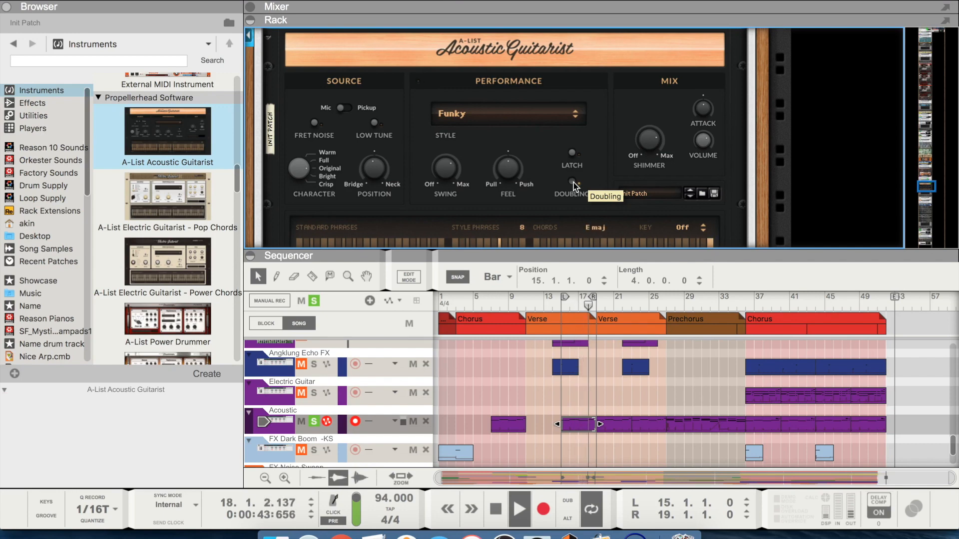
{"action": "key", "text": "space"}
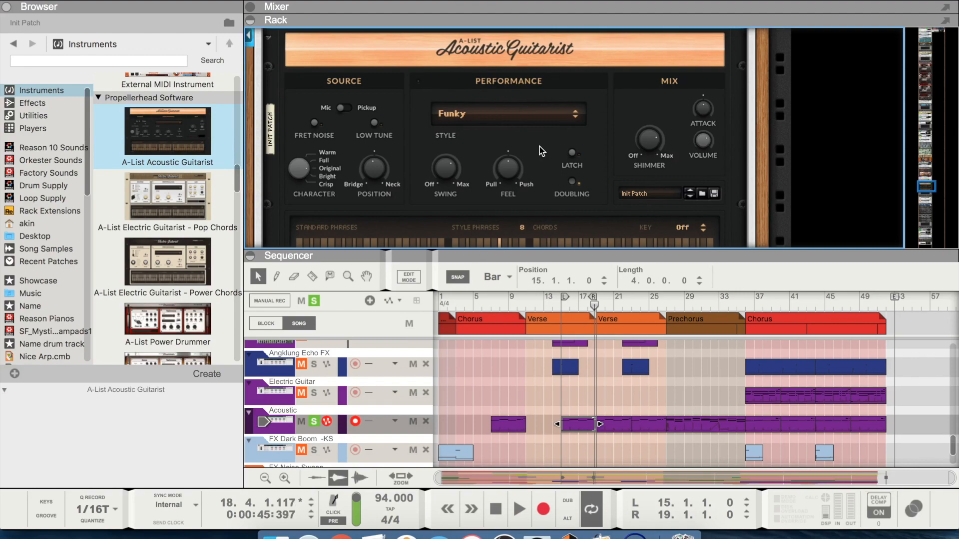
Play the Acoustic loop with the Synapse GQ-7 equalizer bypassed and on to compare the sound, leaving it on.
{"action": "scroll", "coordinate": [539, 146], "scroll_direction": "up", "scroll_amount": 3}
{"action": "scroll", "coordinate": [540, 146], "scroll_direction": "down", "scroll_amount": 8}
{"action": "scroll", "coordinate": [540, 146], "scroll_direction": "down", "scroll_amount": 2}
{"action": "scroll", "coordinate": [540, 146], "scroll_direction": "up", "scroll_amount": 4}
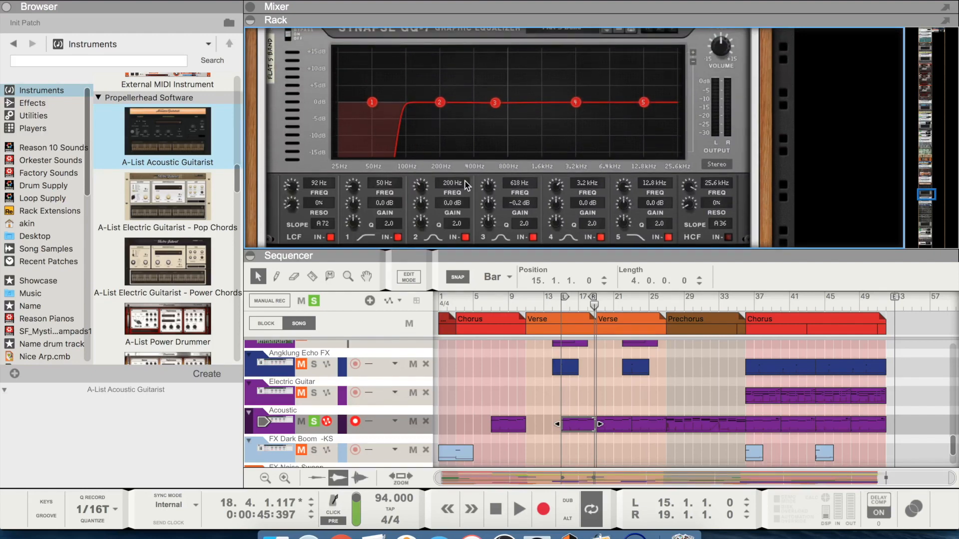
{"action": "key", "text": "space"}
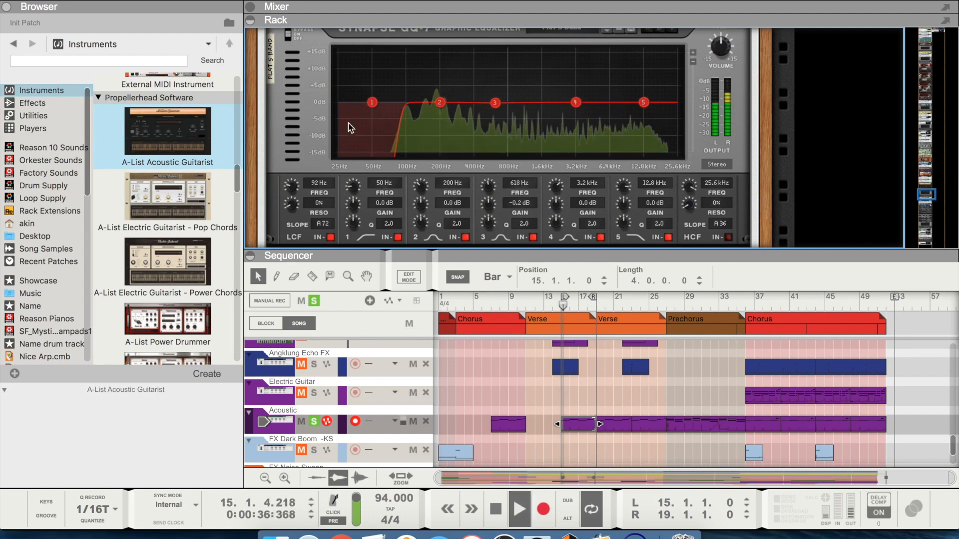
{"action": "scroll", "coordinate": [321, 149], "scroll_direction": "up", "scroll_amount": 2}
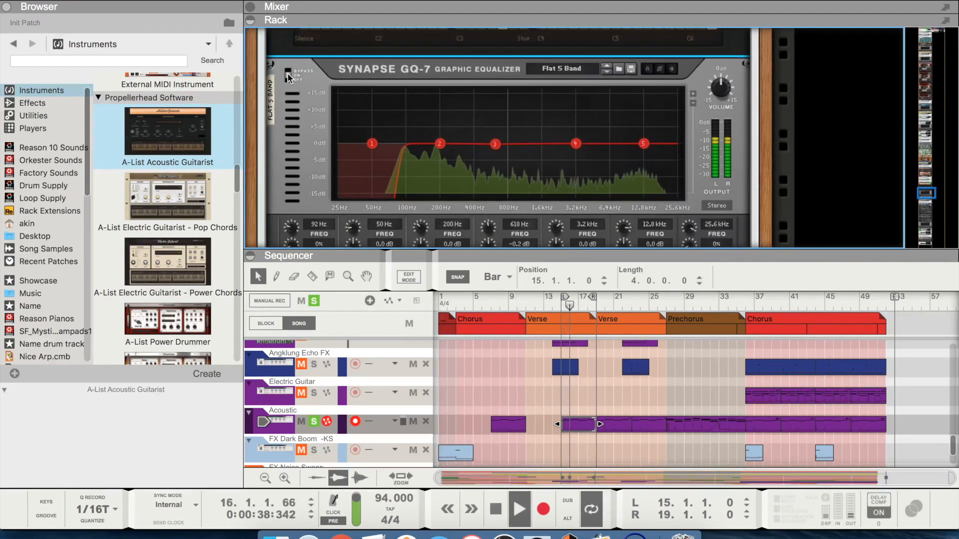
{"action": "left_click", "coordinate": [288, 75]}
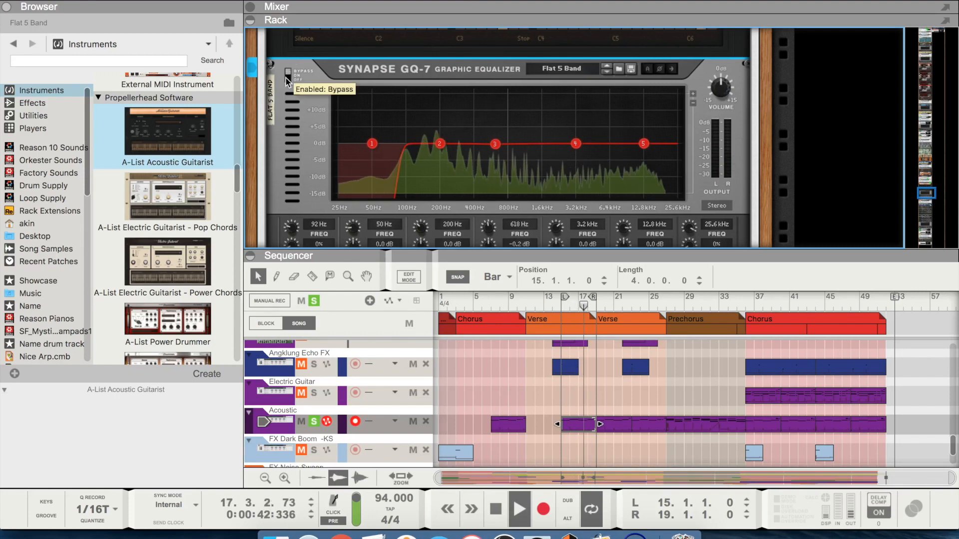
{"action": "left_click", "coordinate": [289, 77]}
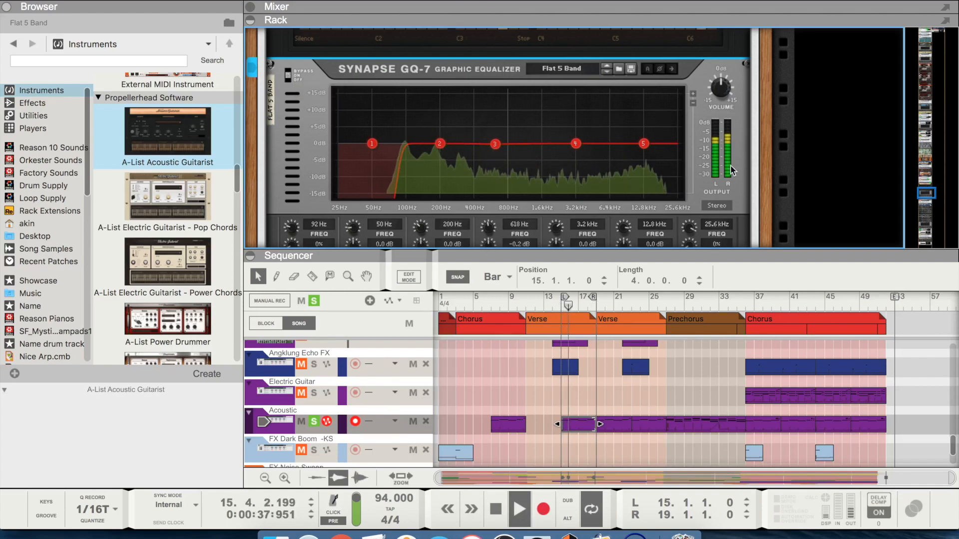
{"action": "left_click", "coordinate": [288, 76]}
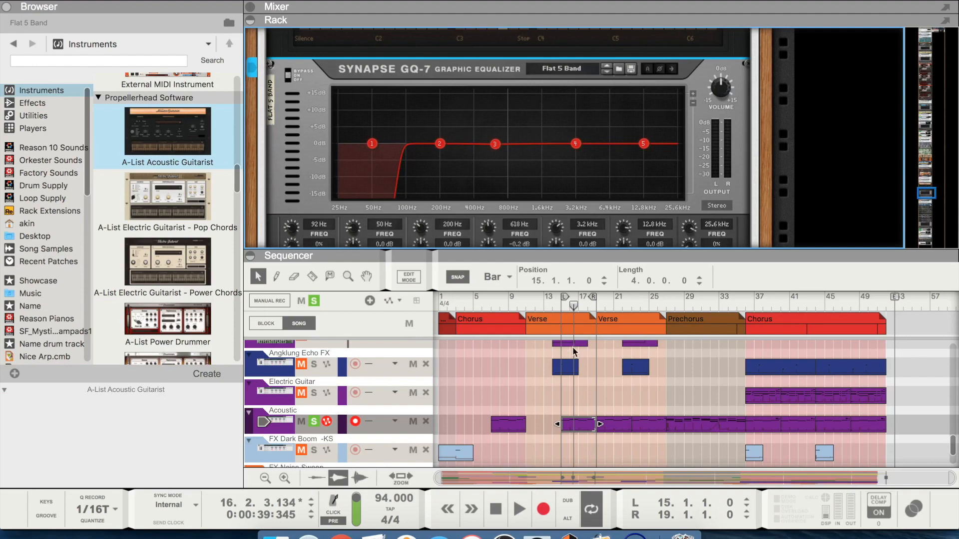
Hide the devices inside the Acoustic Combinator and clear the track solo in the sequencer.
{"action": "scroll", "coordinate": [445, 128], "scroll_direction": "up", "scroll_amount": 10}
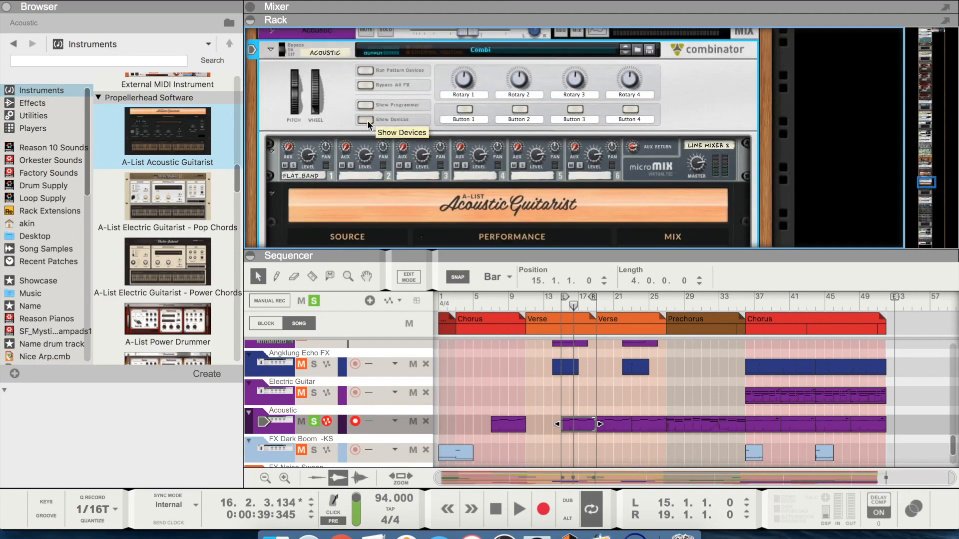
{"action": "left_click", "coordinate": [366, 118]}
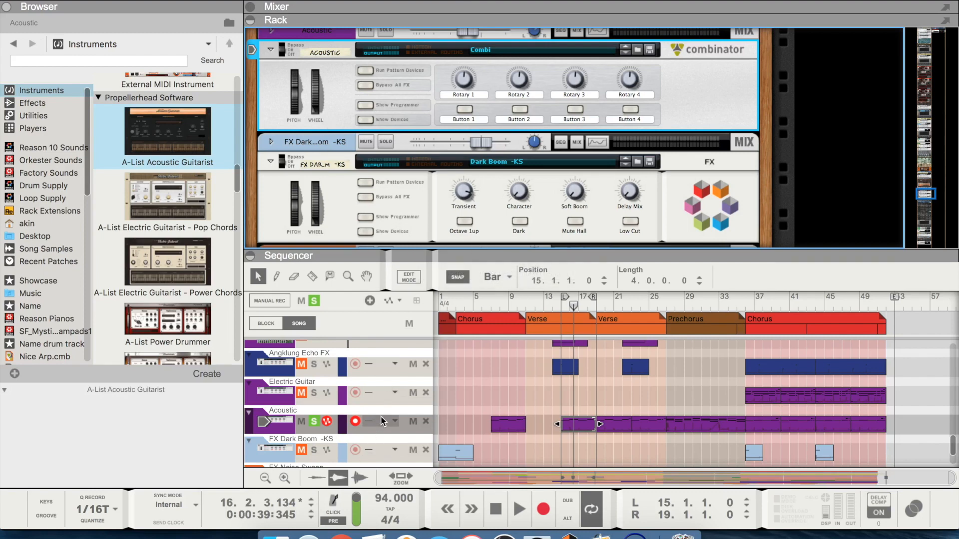
{"action": "scroll", "coordinate": [294, 412], "scroll_direction": "down", "scroll_amount": 2}
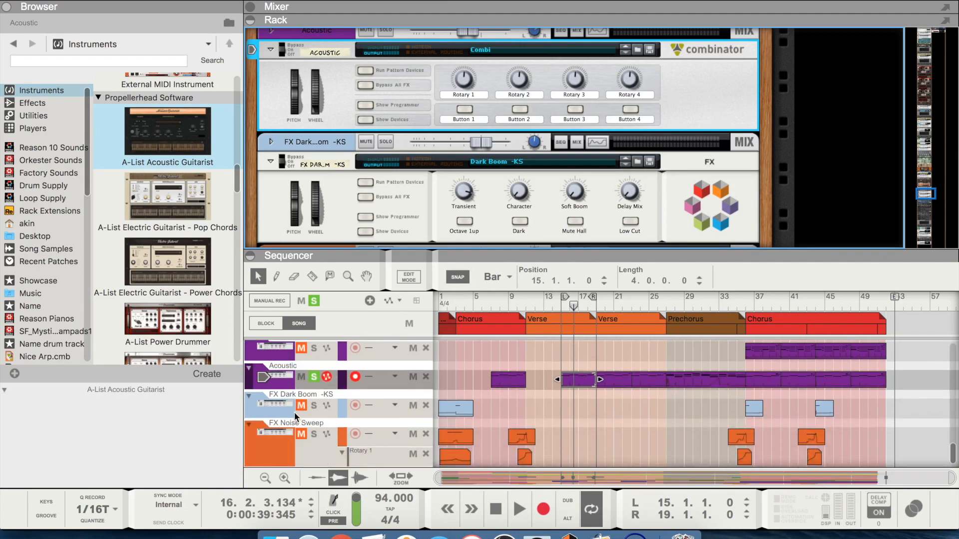
{"action": "scroll", "coordinate": [295, 414], "scroll_direction": "up", "scroll_amount": 3}
{"action": "scroll", "coordinate": [295, 417], "scroll_direction": "down", "scroll_amount": 1}
{"action": "left_click", "coordinate": [313, 300]}
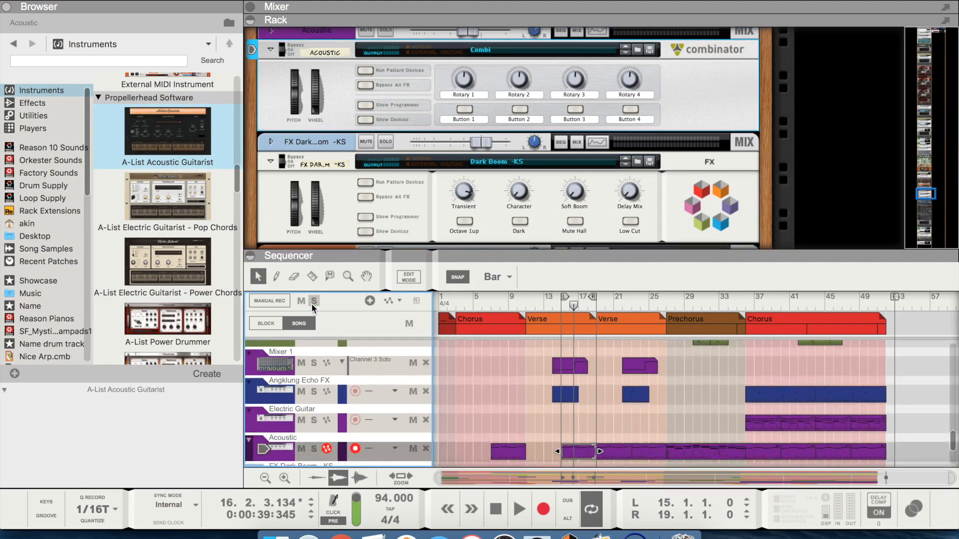
Show the mixer and bring the Bass Combi channel's Combinator into view in the rack.
{"action": "left_click", "coordinate": [250, 7]}
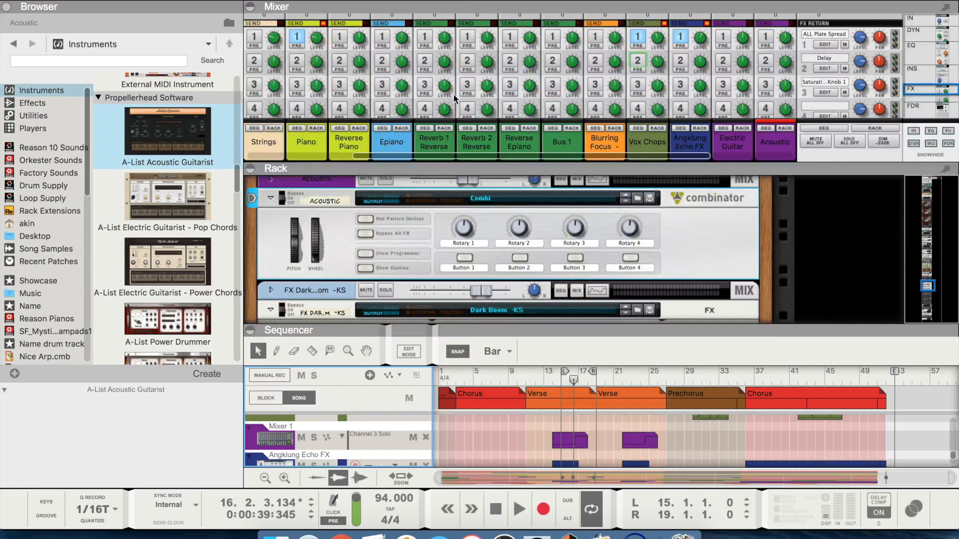
{"action": "scroll", "coordinate": [442, 98], "scroll_direction": "up", "scroll_amount": 1}
{"action": "scroll", "coordinate": [441, 97], "scroll_direction": "left", "scroll_amount": 5}
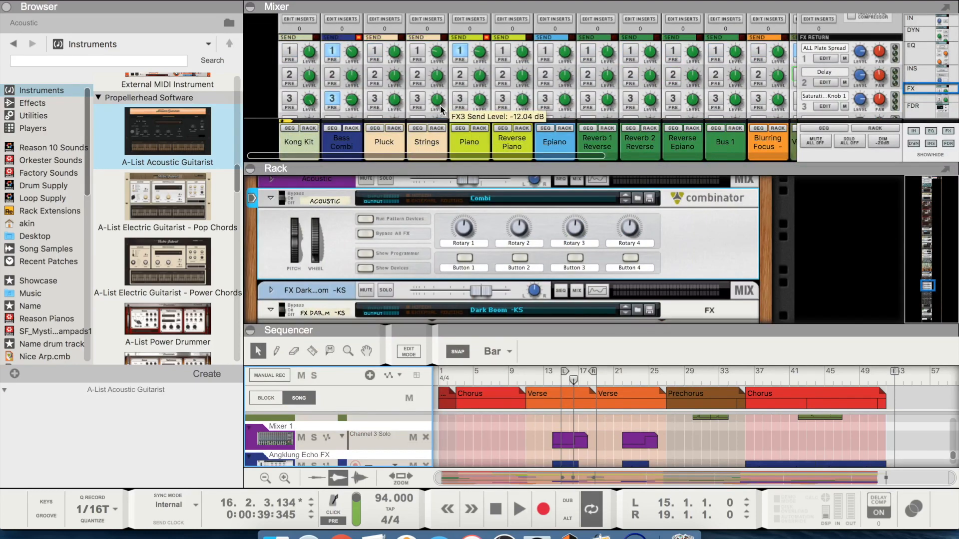
{"action": "left_click", "coordinate": [352, 128]}
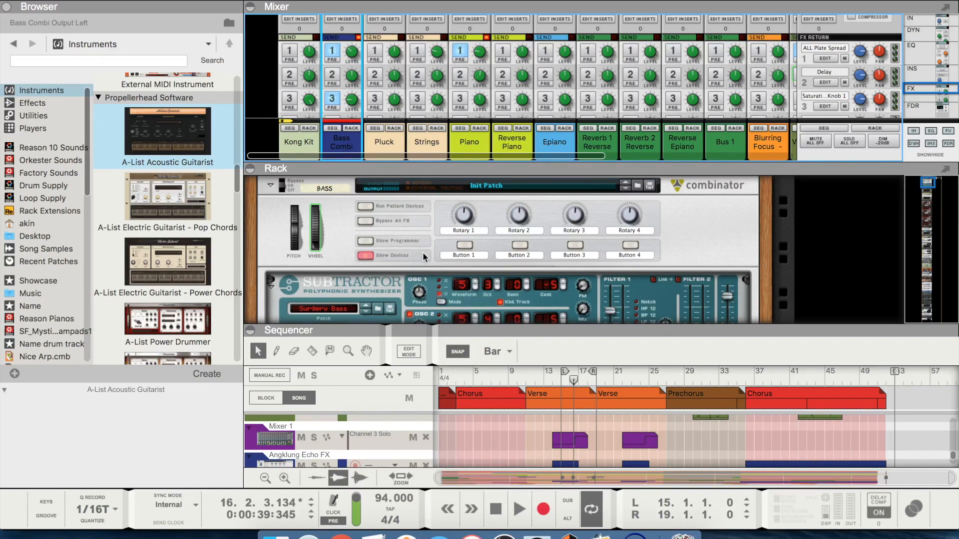
Examine the devices inside the Bass Combinator, including the Surgery Bass SubTractor and the Line Bass 2 Softube amp.
{"action": "scroll", "coordinate": [422, 251], "scroll_direction": "down", "scroll_amount": 4}
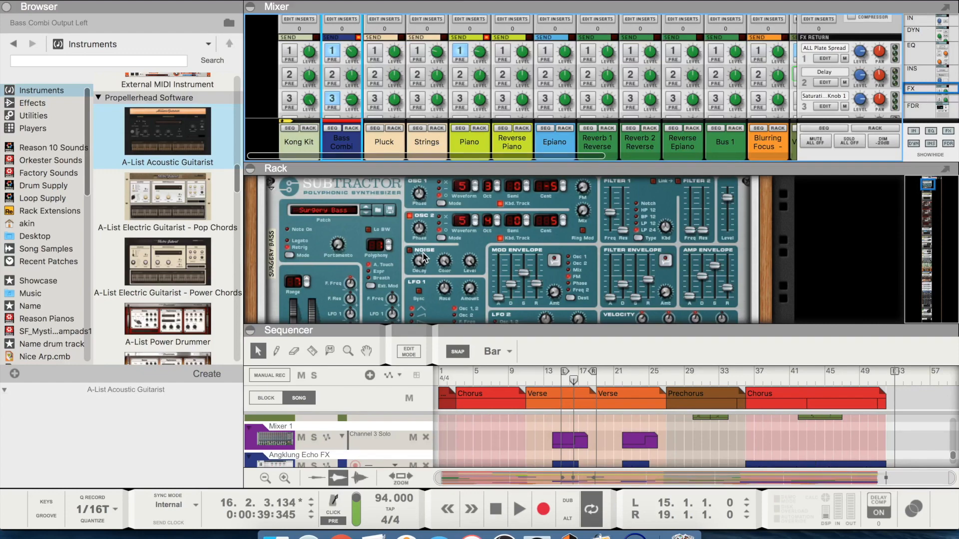
{"action": "scroll", "coordinate": [423, 258], "scroll_direction": "down", "scroll_amount": 5}
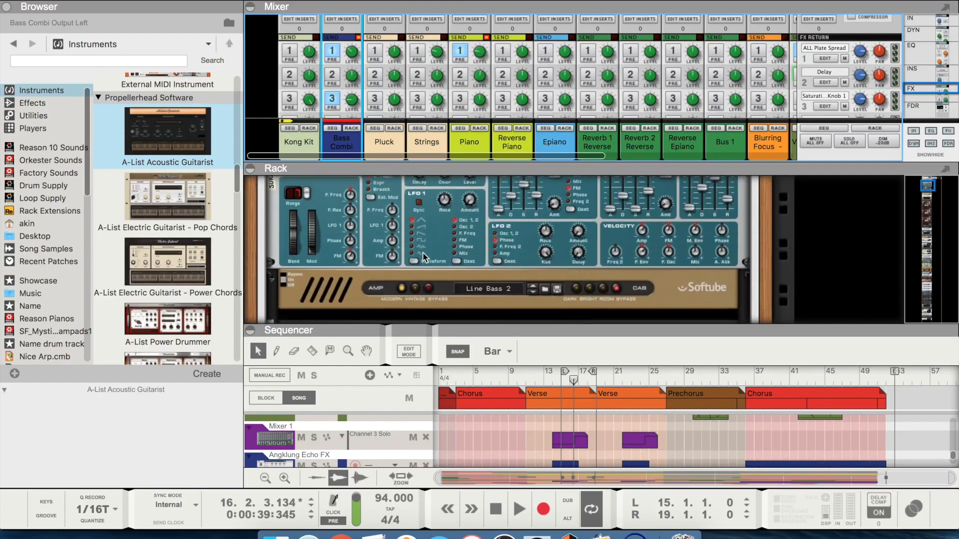
{"action": "scroll", "coordinate": [422, 258], "scroll_direction": "up", "scroll_amount": 4}
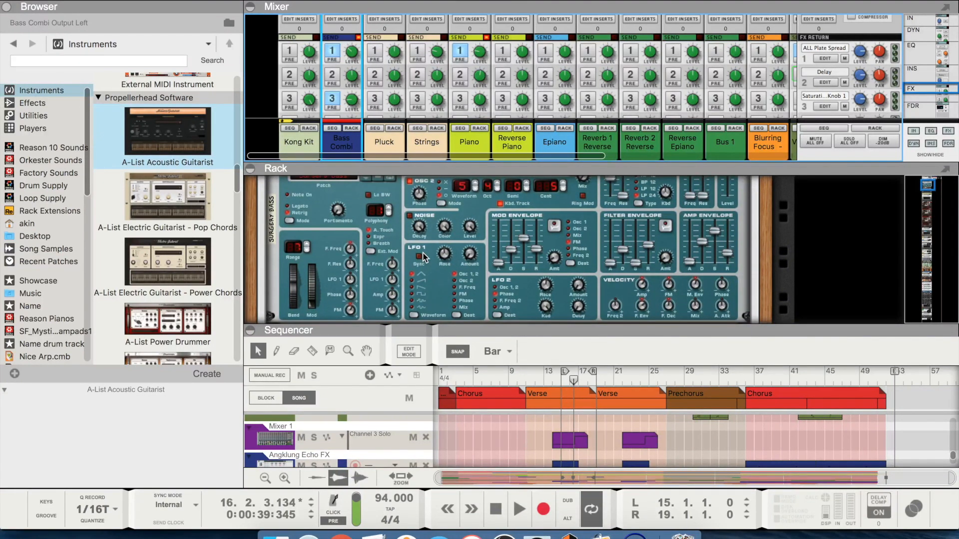
{"action": "scroll", "coordinate": [423, 258], "scroll_direction": "up", "scroll_amount": 3}
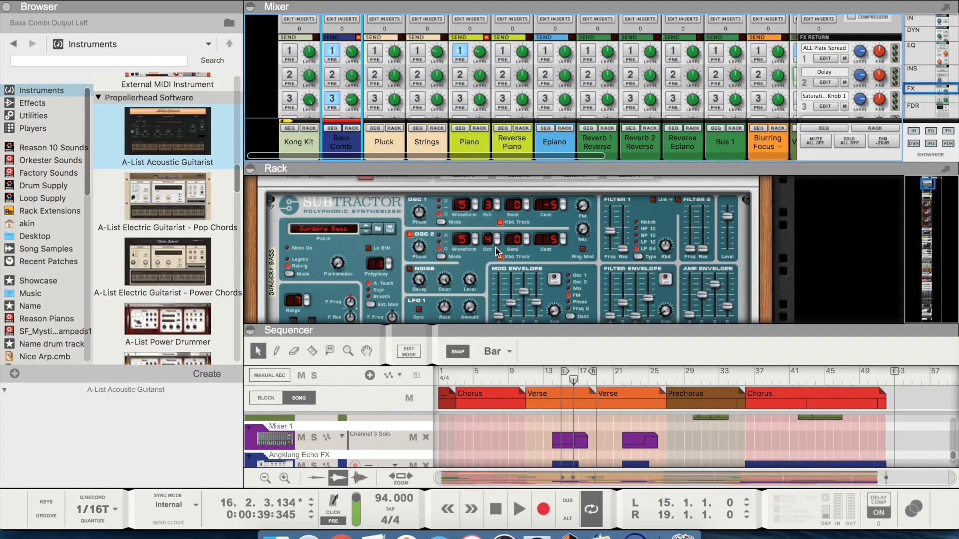
{"action": "scroll", "coordinate": [496, 248], "scroll_direction": "down", "scroll_amount": 1}
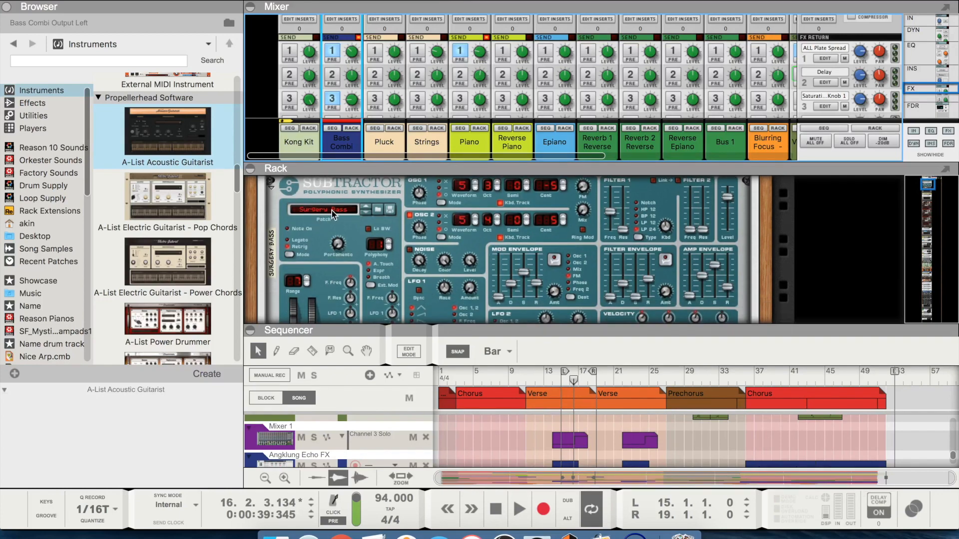
Select the Bass Combinator containing the Surgery Bass SubTractor and play the loop with the Bass track soloed in the sequencer.
{"action": "left_click", "coordinate": [337, 210]}
{"action": "left_click", "coordinate": [309, 214]}
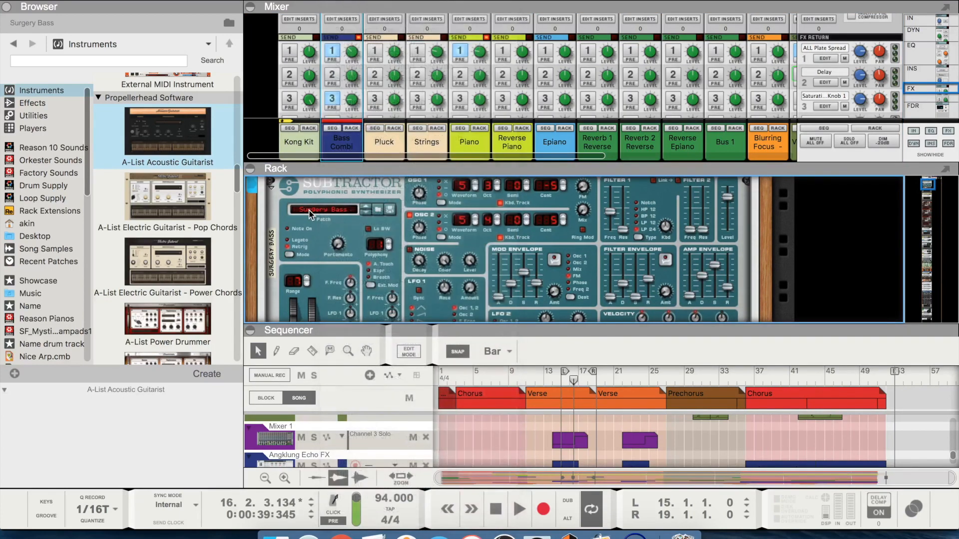
{"action": "scroll", "coordinate": [382, 241], "scroll_direction": "down", "scroll_amount": 3}
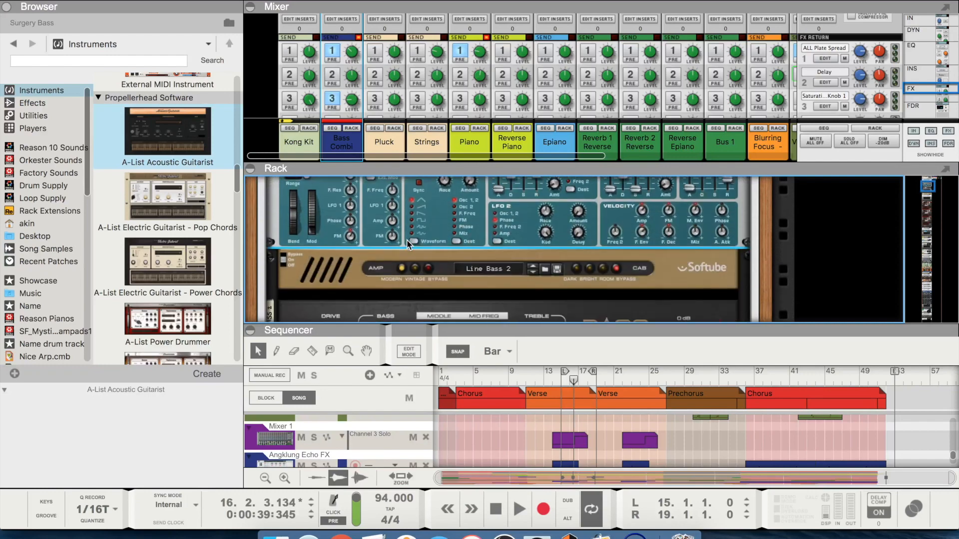
{"action": "scroll", "coordinate": [381, 242], "scroll_direction": "up", "scroll_amount": 3}
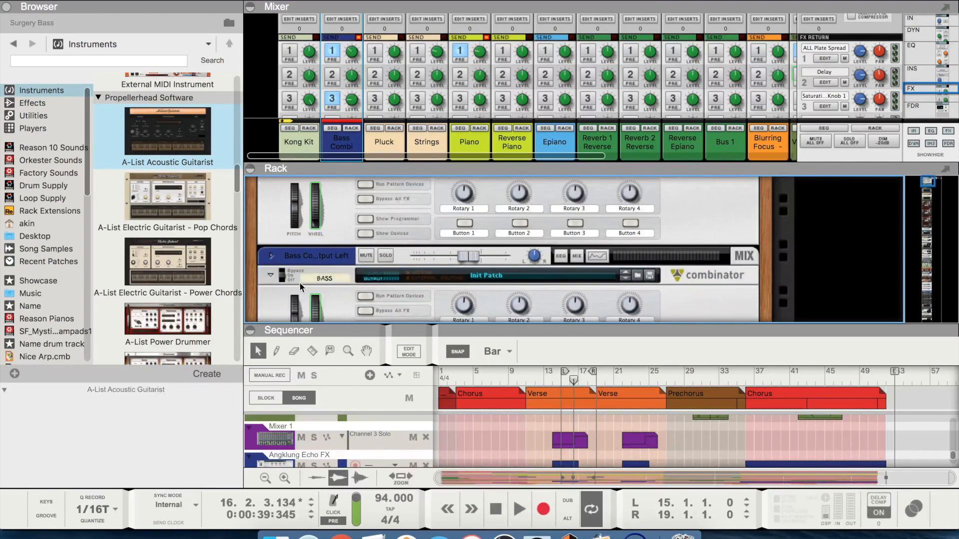
{"action": "left_click", "coordinate": [251, 277]}
{"action": "scroll", "coordinate": [421, 283], "scroll_direction": "down", "scroll_amount": 4}
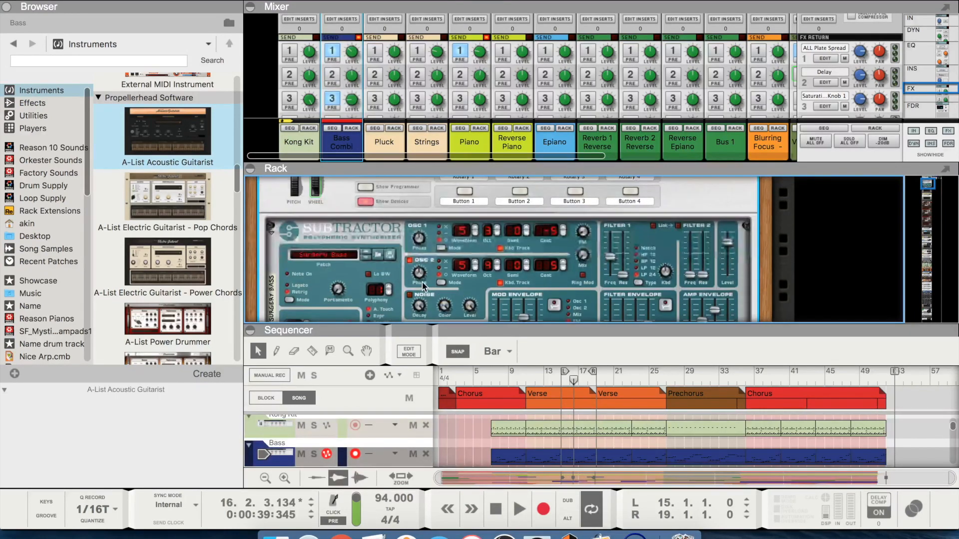
{"action": "key", "text": "space"}
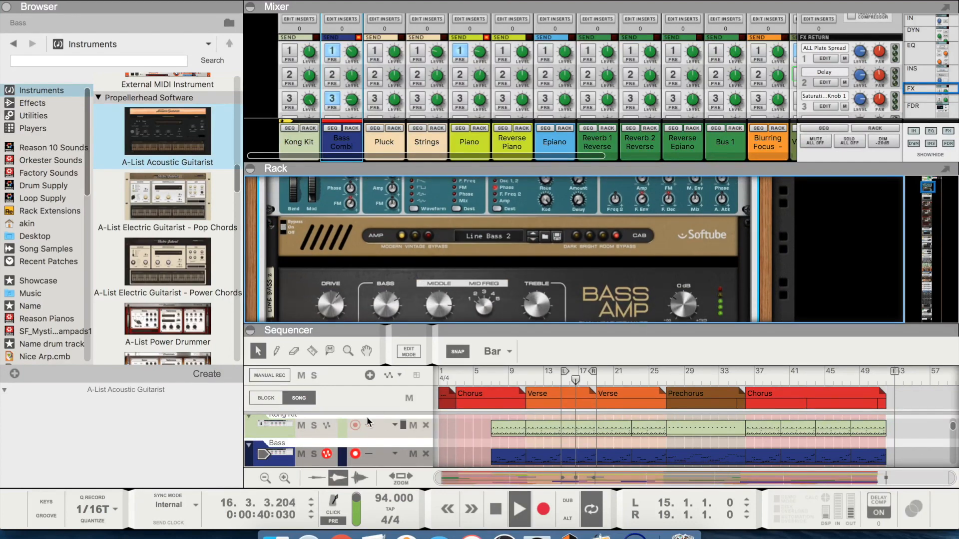
{"action": "left_click", "coordinate": [315, 454]}
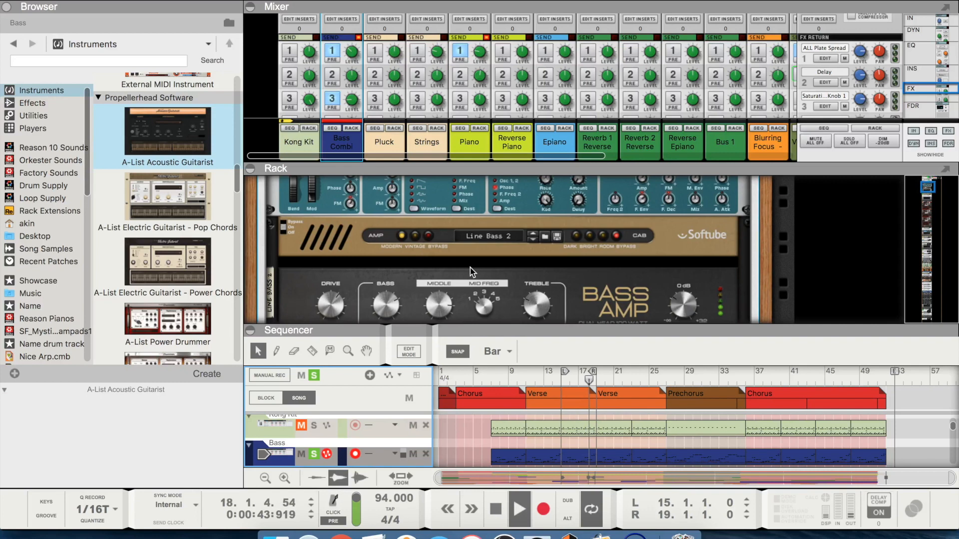
Examine the Line Bass 2 amp, the equalizer curve and bands, and the MClass Compressor in the Bass Combinator during playback.
{"action": "scroll", "coordinate": [529, 275], "scroll_direction": "down", "scroll_amount": 3}
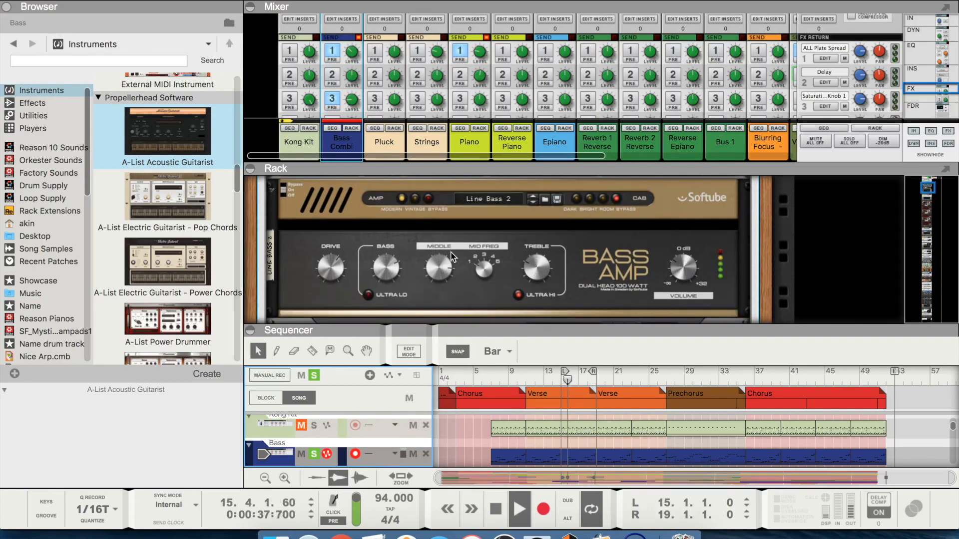
{"action": "left_click", "coordinate": [338, 266]}
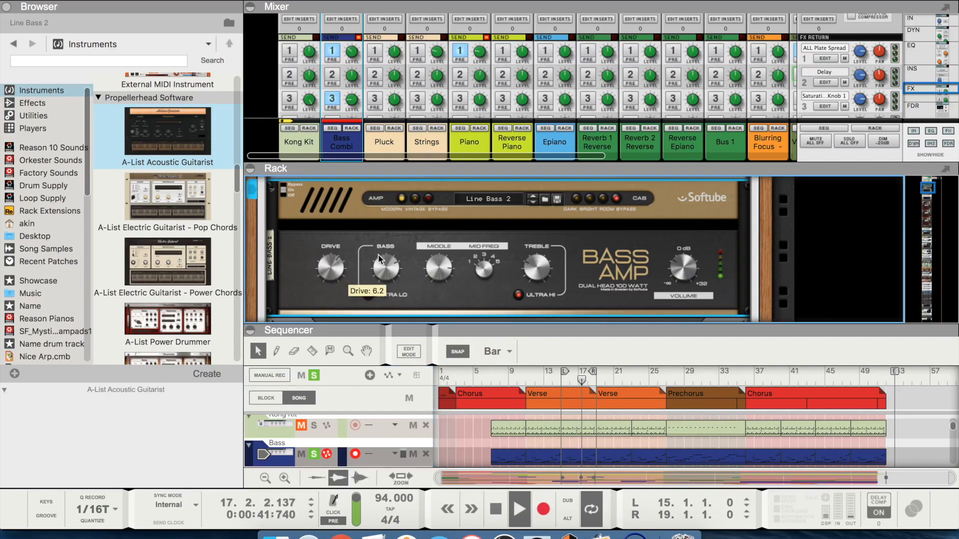
{"action": "scroll", "coordinate": [302, 217], "scroll_direction": "up", "scroll_amount": 1}
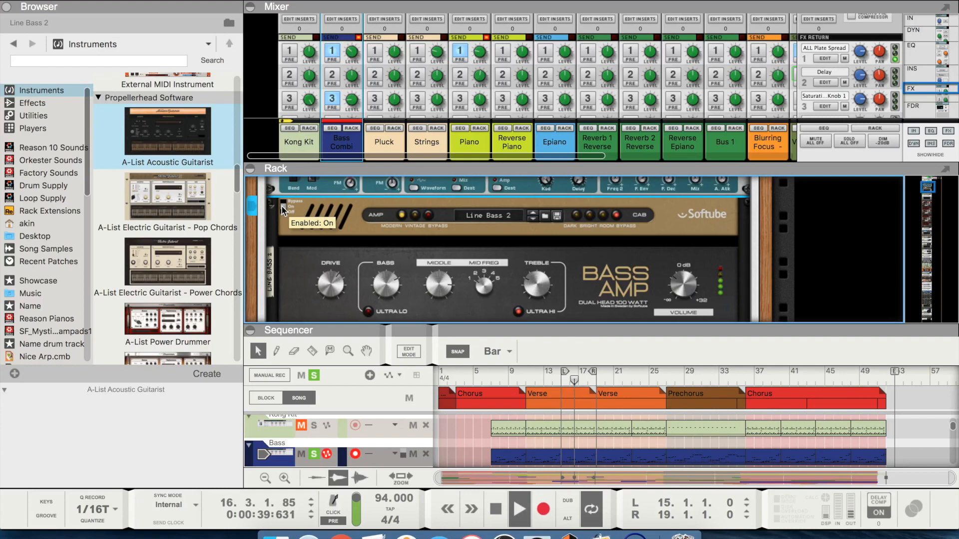
{"action": "scroll", "coordinate": [412, 270], "scroll_direction": "down", "scroll_amount": 3}
{"action": "scroll", "coordinate": [411, 269], "scroll_direction": "down", "scroll_amount": 5}
{"action": "scroll", "coordinate": [380, 274], "scroll_direction": "up", "scroll_amount": 4}
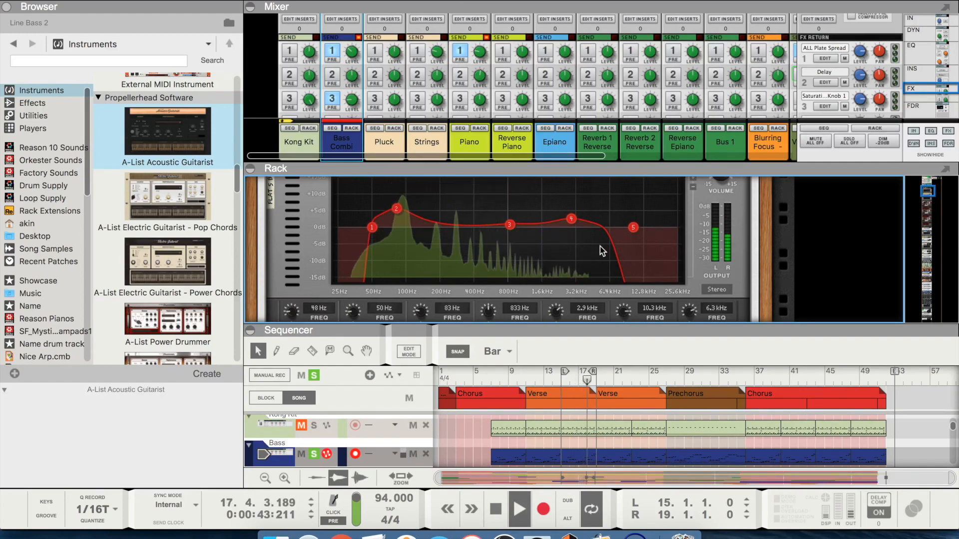
{"action": "scroll", "coordinate": [600, 247], "scroll_direction": "up", "scroll_amount": 2}
{"action": "scroll", "coordinate": [600, 246], "scroll_direction": "down", "scroll_amount": 4}
{"action": "scroll", "coordinate": [600, 247], "scroll_direction": "up", "scroll_amount": 1}
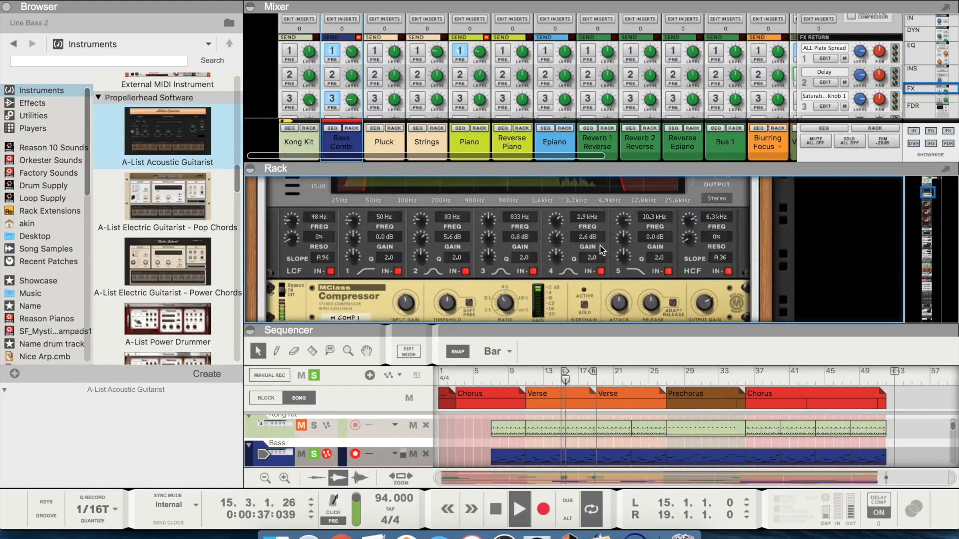
Switch the Bass Combi channel's FX 1 and FX 3 sends off and on to compare the sound, leaving both on.
{"action": "left_click", "coordinate": [336, 50]}
{"action": "left_click", "coordinate": [336, 50]}
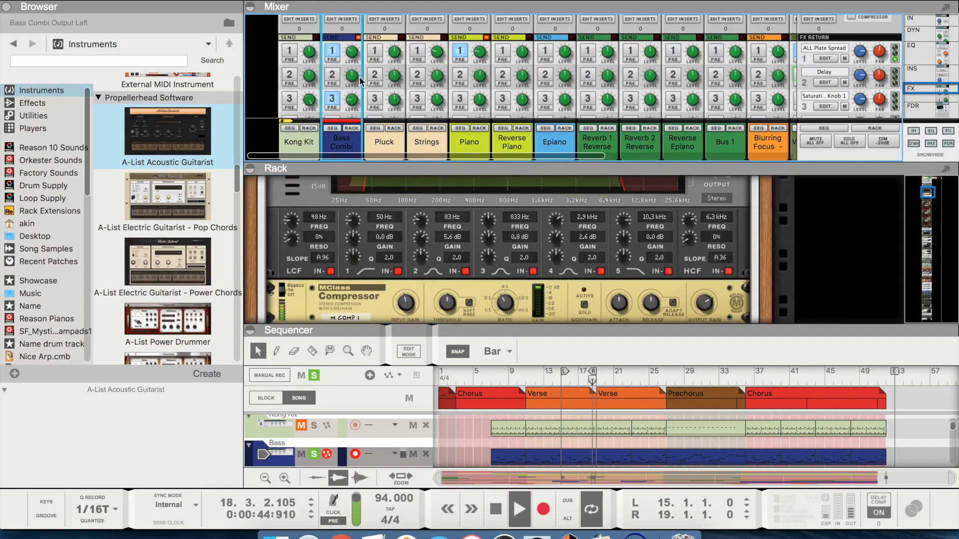
{"action": "left_click", "coordinate": [331, 100]}
{"action": "left_click", "coordinate": [331, 100]}
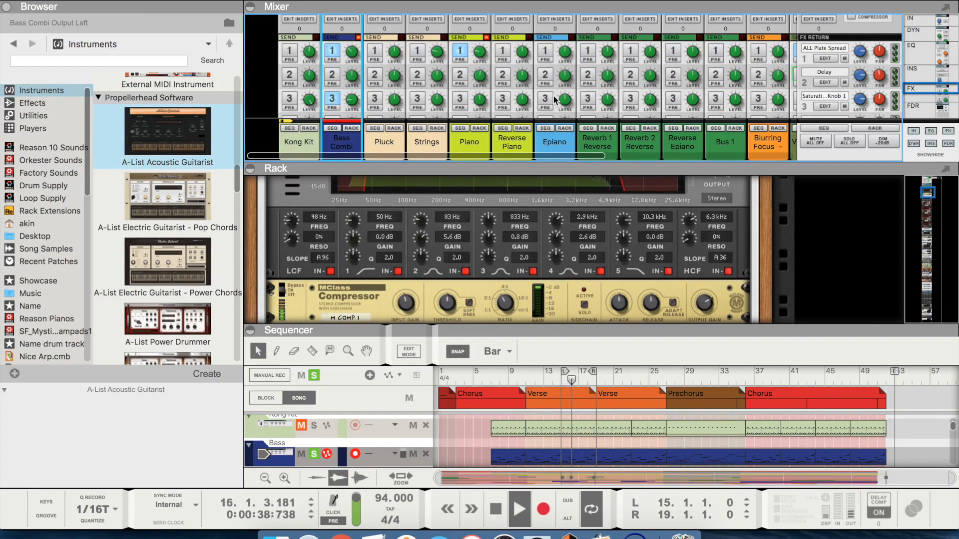
{"action": "left_click", "coordinate": [333, 99]}
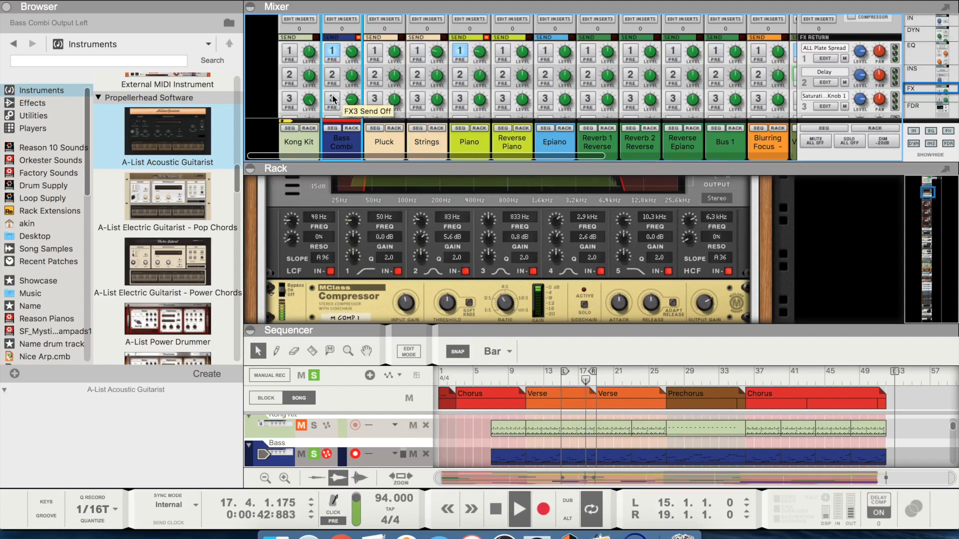
{"action": "left_click", "coordinate": [332, 99]}
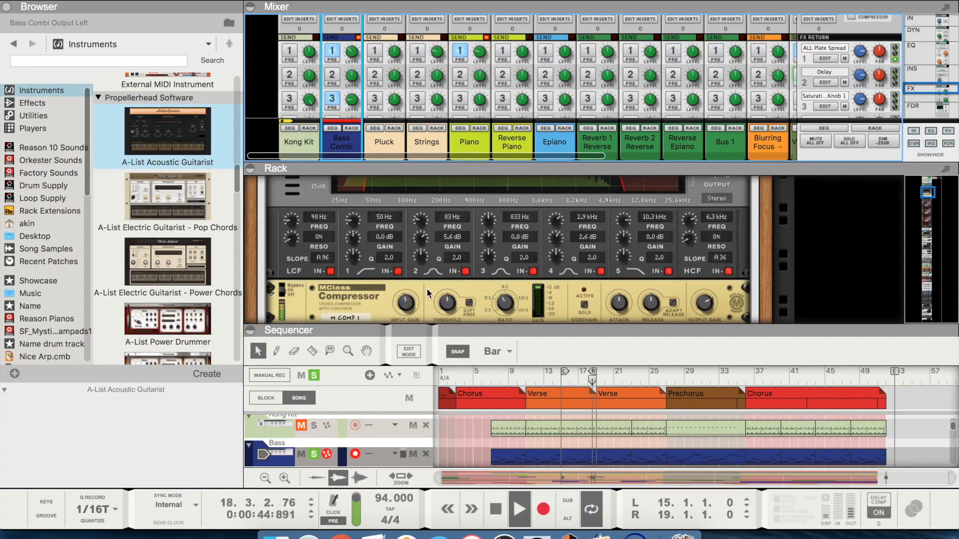
Compare the bass with the M Comp 1 compressor bypassed and on, leaving it on, and stop playback.
{"action": "left_click", "coordinate": [283, 284]}
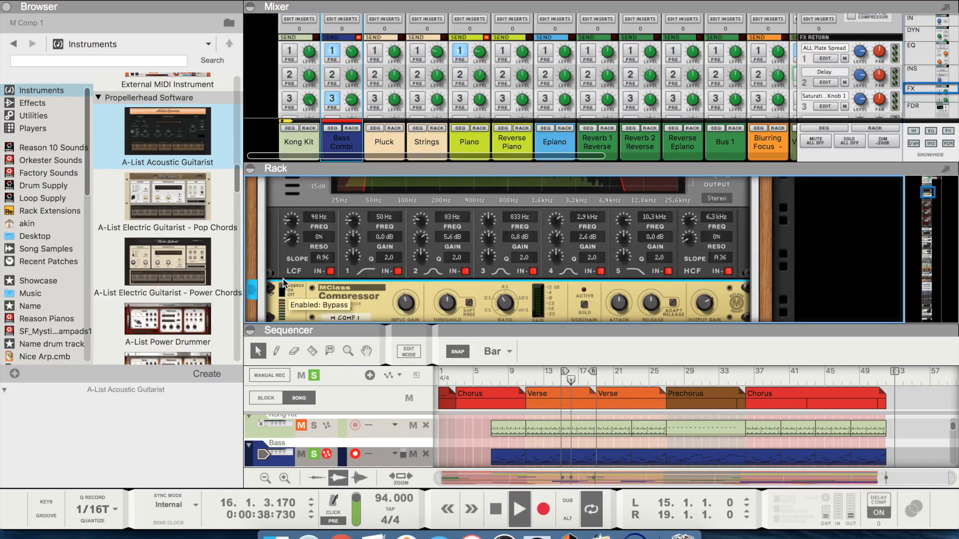
{"action": "left_click", "coordinate": [285, 287]}
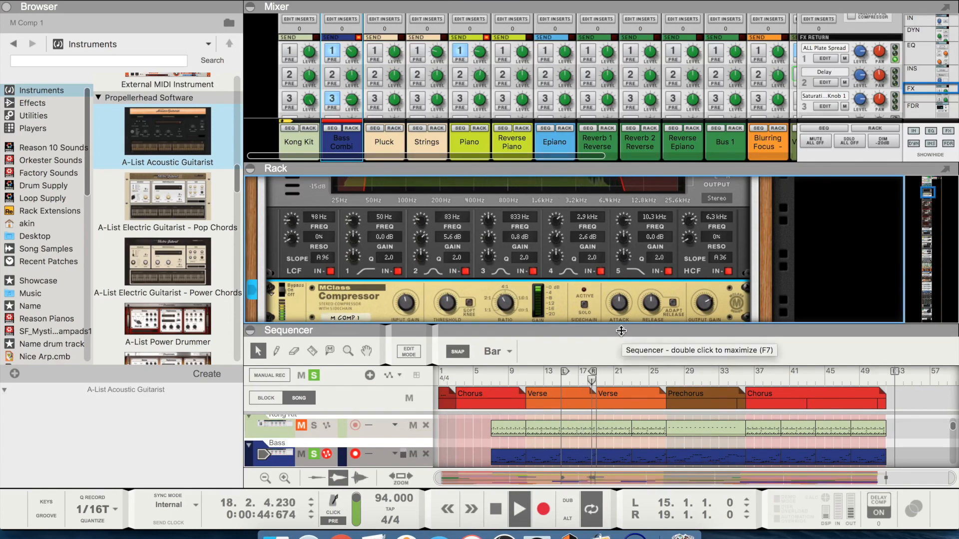
{"action": "key", "text": "space"}
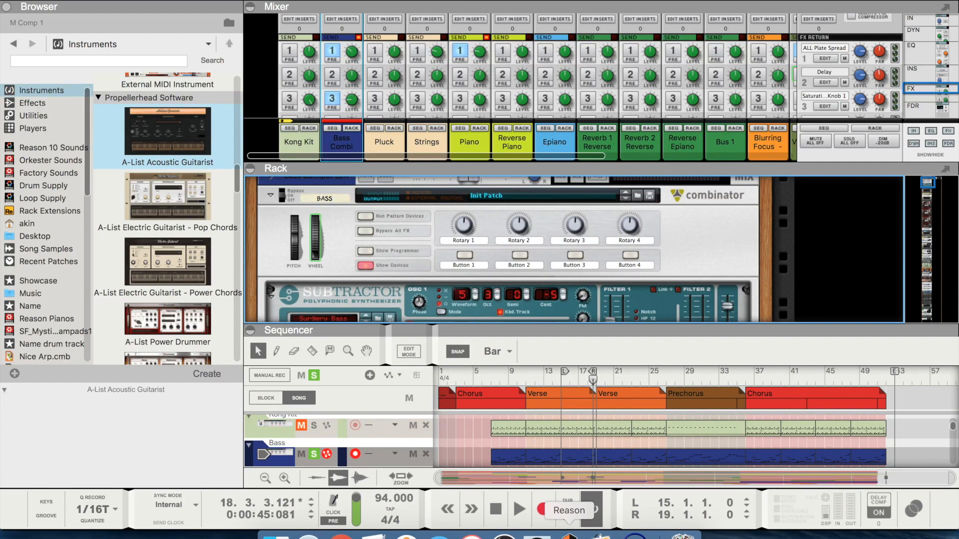
Bring the mixer's fader section and the Kong Kit Combinator into view, and show the devices inside that Combinator.
{"action": "scroll", "coordinate": [313, 100], "scroll_direction": "down", "scroll_amount": 10}
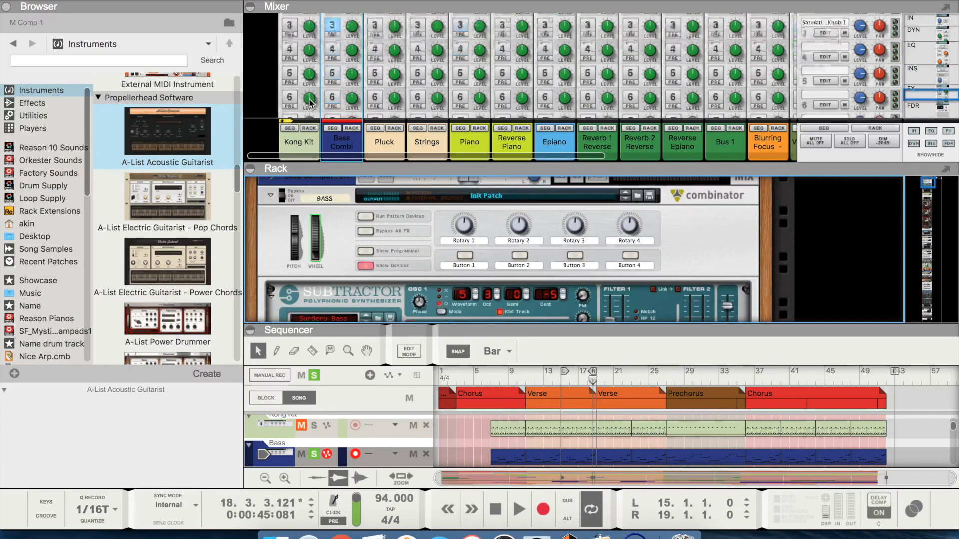
{"action": "mouse_move", "coordinate": [310, 46]}
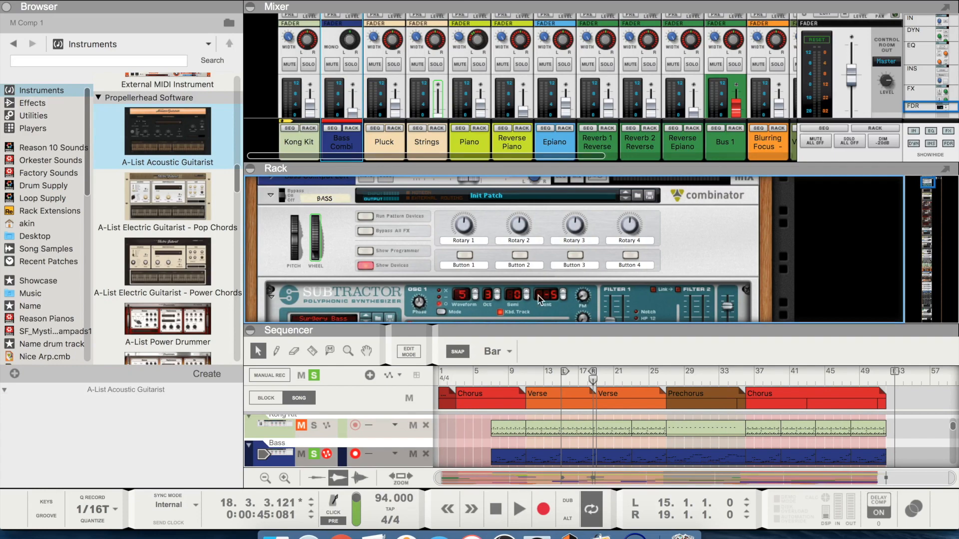
{"action": "left_click", "coordinate": [307, 131]}
{"action": "left_click", "coordinate": [365, 255]}
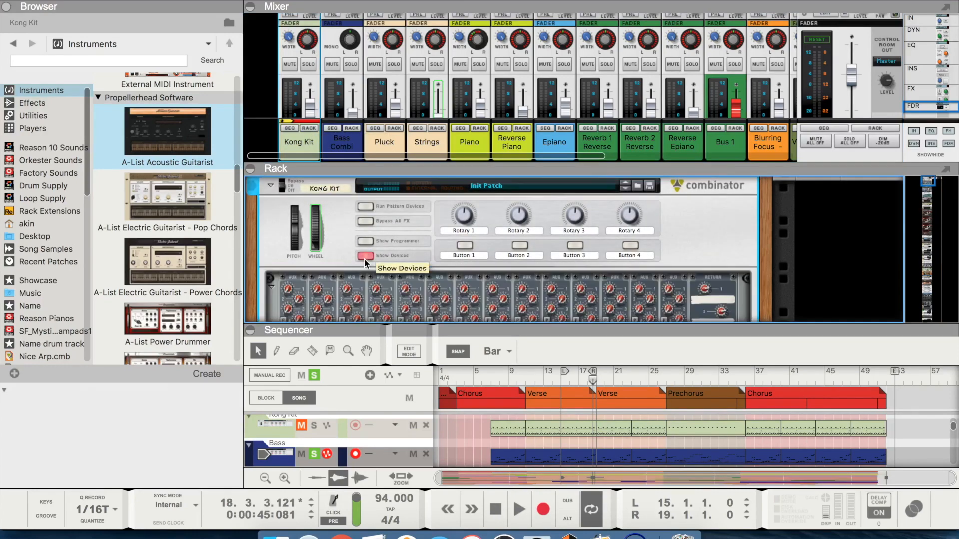
{"action": "scroll", "coordinate": [365, 260], "scroll_direction": "down", "scroll_amount": 2}
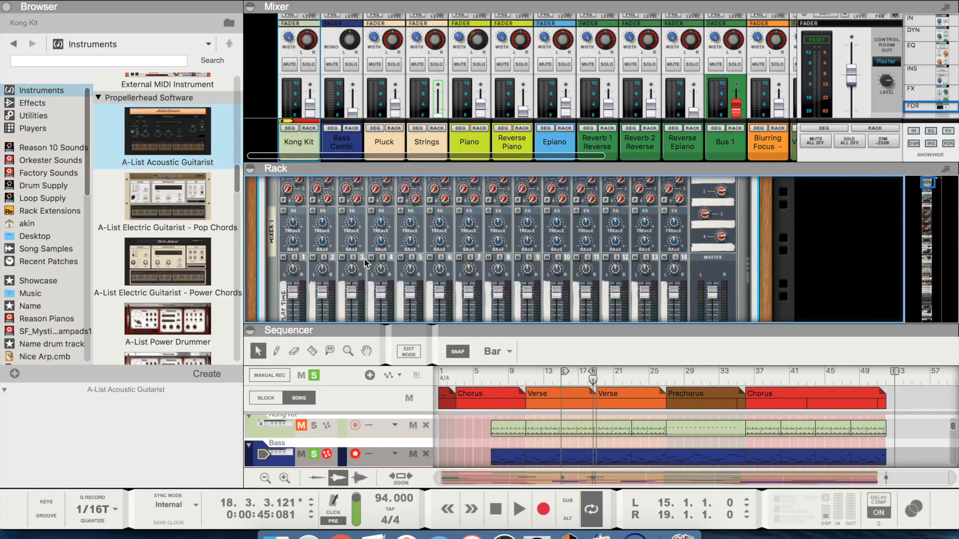
Play the loop with the Kong Kit track soloed in the sequencer, clearing the channel's solo in the mixer.
{"action": "left_click", "coordinate": [308, 64]}
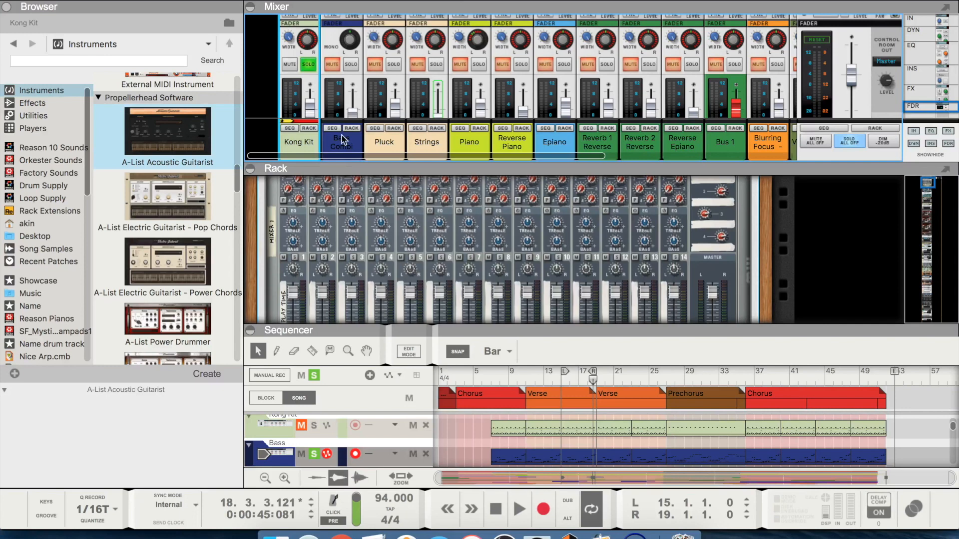
{"action": "left_click", "coordinate": [290, 128]}
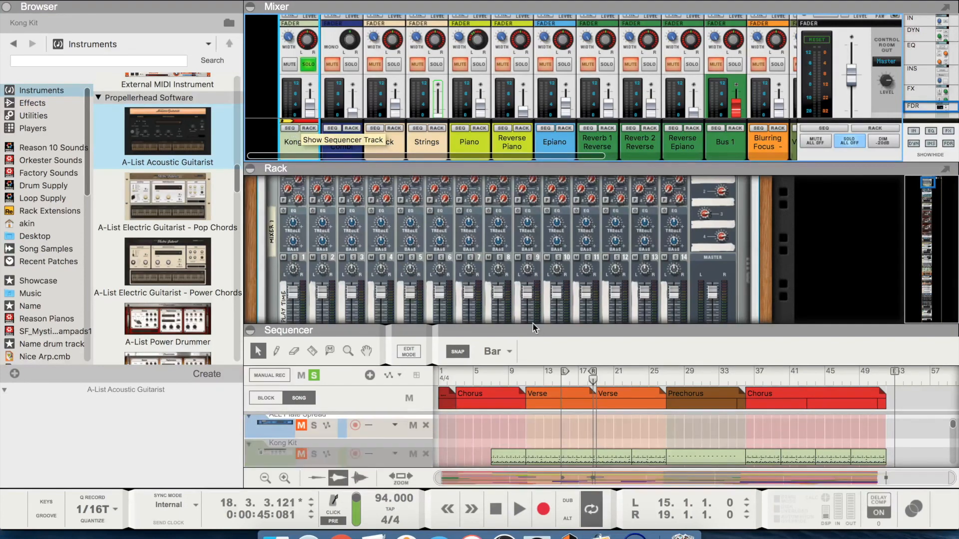
{"action": "left_click", "coordinate": [580, 453]}
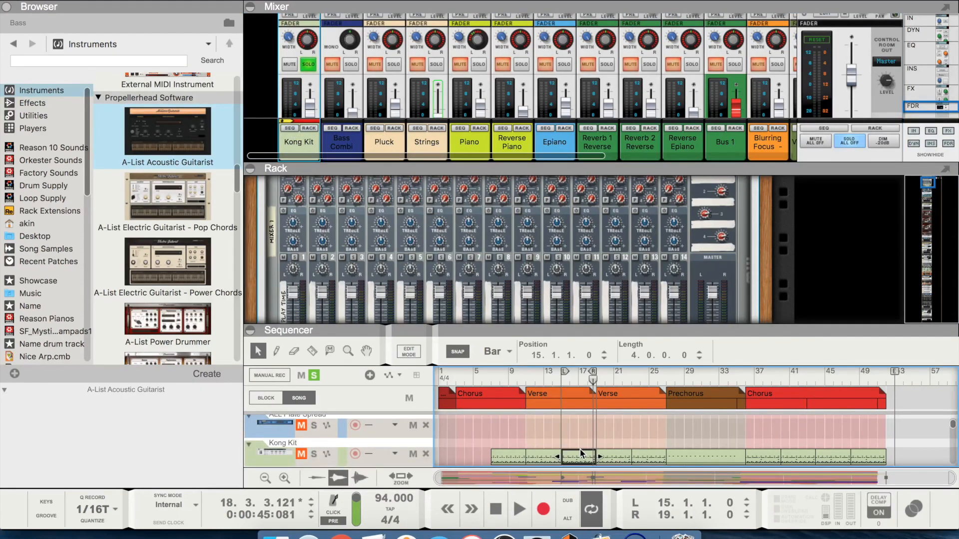
{"action": "key", "text": "space"}
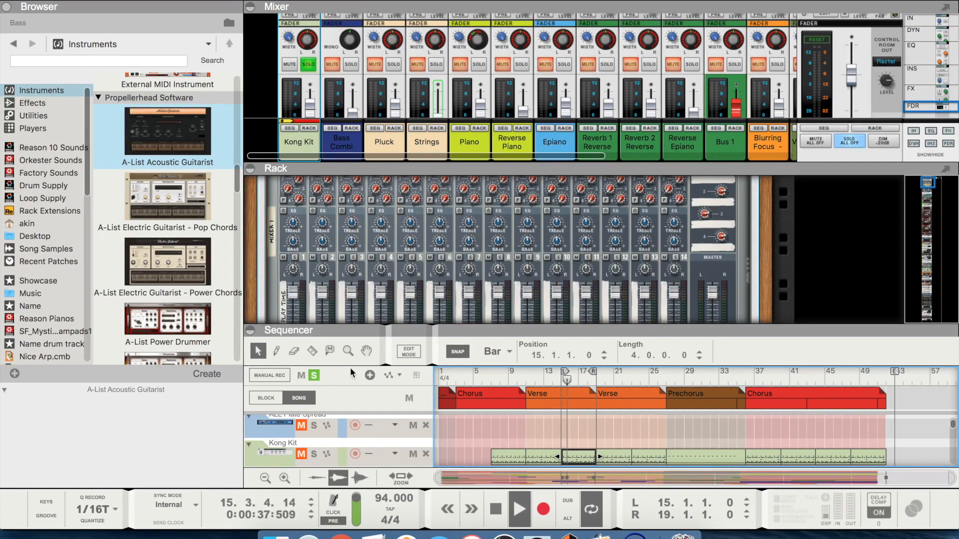
{"action": "left_click", "coordinate": [318, 376]}
{"action": "left_click", "coordinate": [314, 453]}
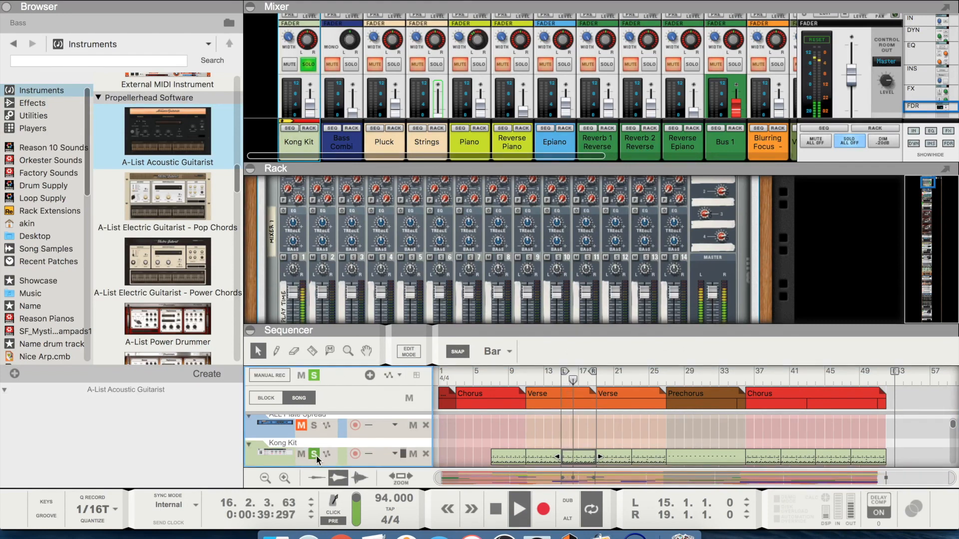
{"action": "left_click", "coordinate": [308, 64]}
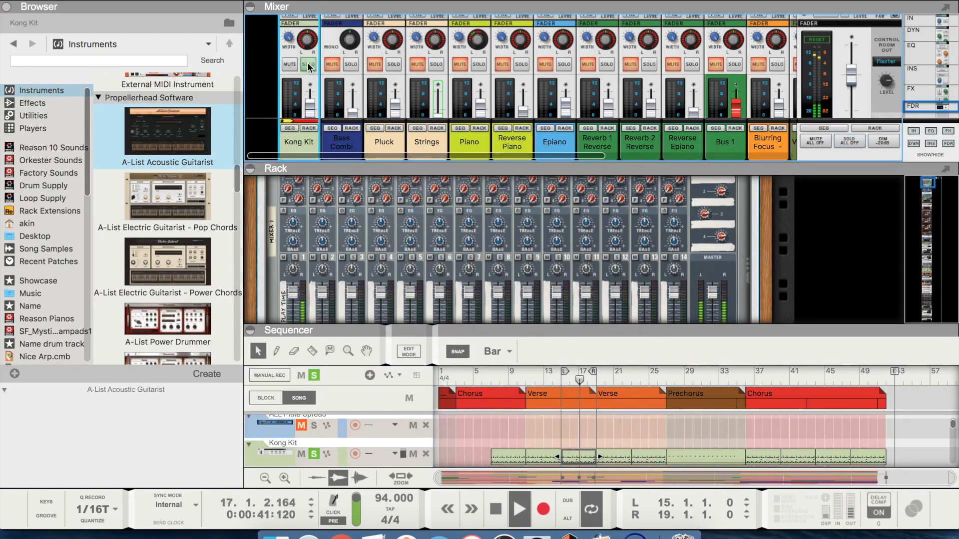
Examine the line mixer and the Kong Drum Designer pads inside the Kong Kit Combinator during playback.
{"action": "scroll", "coordinate": [415, 257], "scroll_direction": "down", "scroll_amount": 4}
{"action": "scroll", "coordinate": [416, 257], "scroll_direction": "up", "scroll_amount": 5}
{"action": "scroll", "coordinate": [415, 257], "scroll_direction": "down", "scroll_amount": 6}
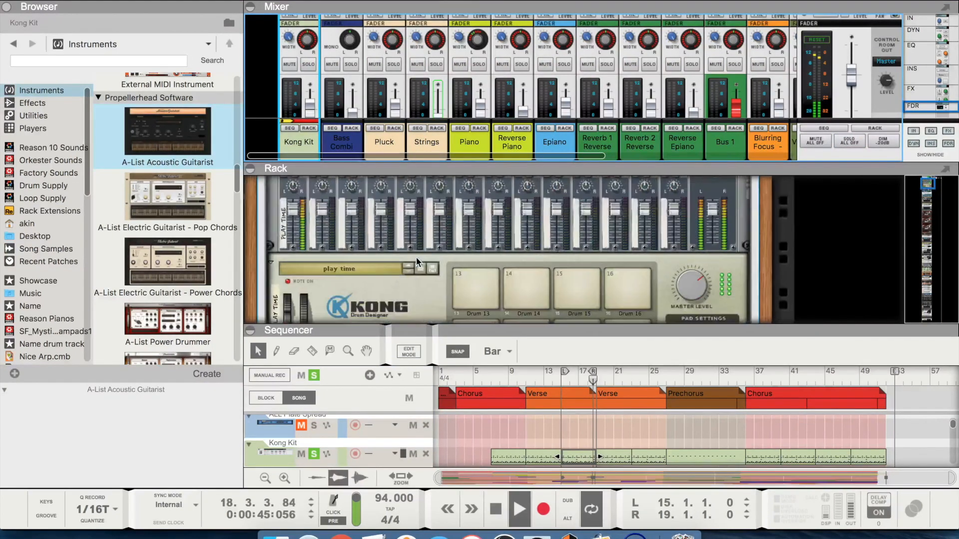
{"action": "scroll", "coordinate": [415, 258], "scroll_direction": "down", "scroll_amount": 3}
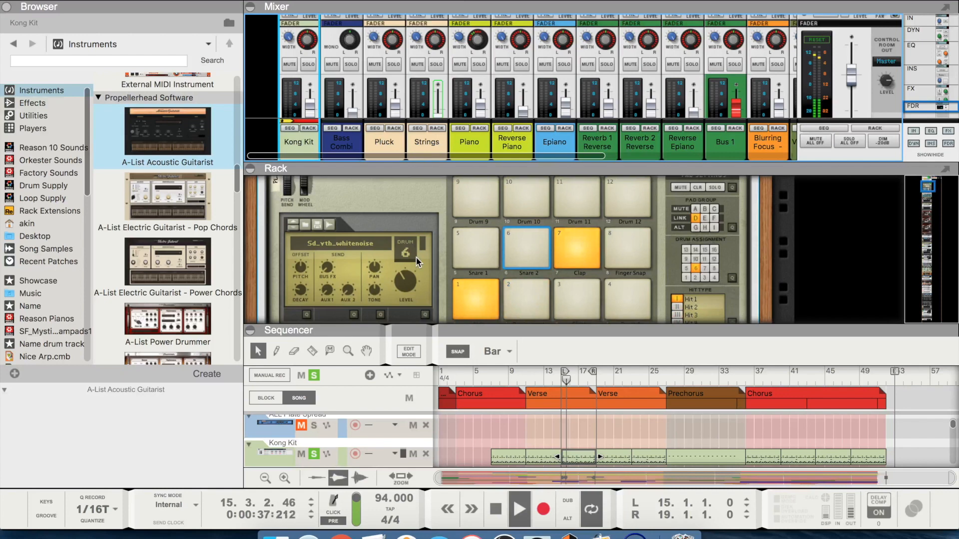
{"action": "scroll", "coordinate": [415, 258], "scroll_direction": "down", "scroll_amount": 2}
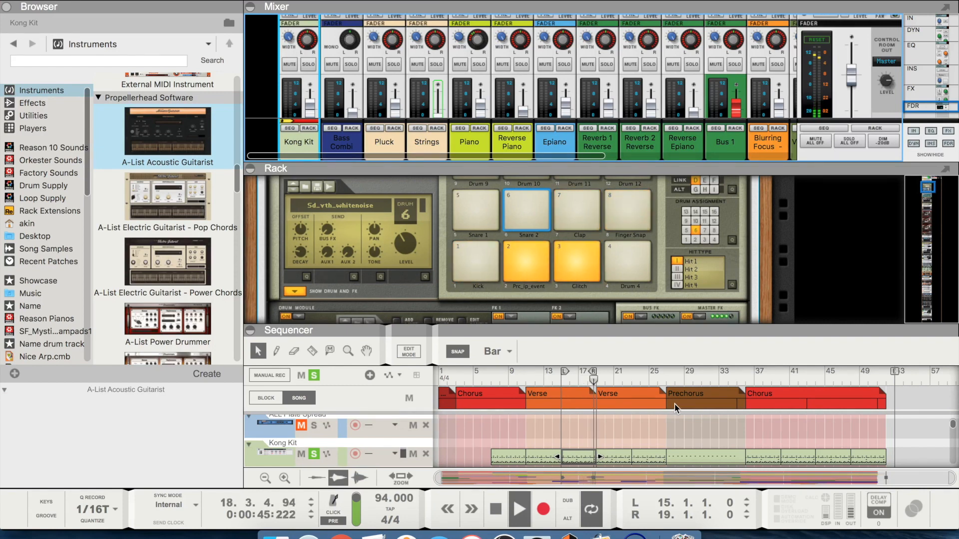
With playback stopped, audition the Glitch and Snare 1 pads in Kong and toggle link group D for Snare 1.
{"action": "left_click", "coordinate": [557, 265]}
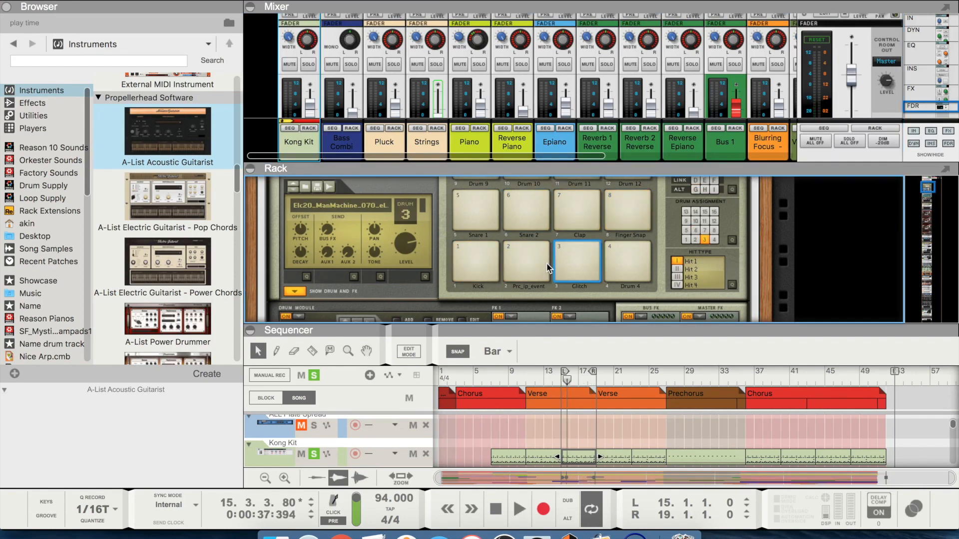
{"action": "left_click", "coordinate": [479, 213]}
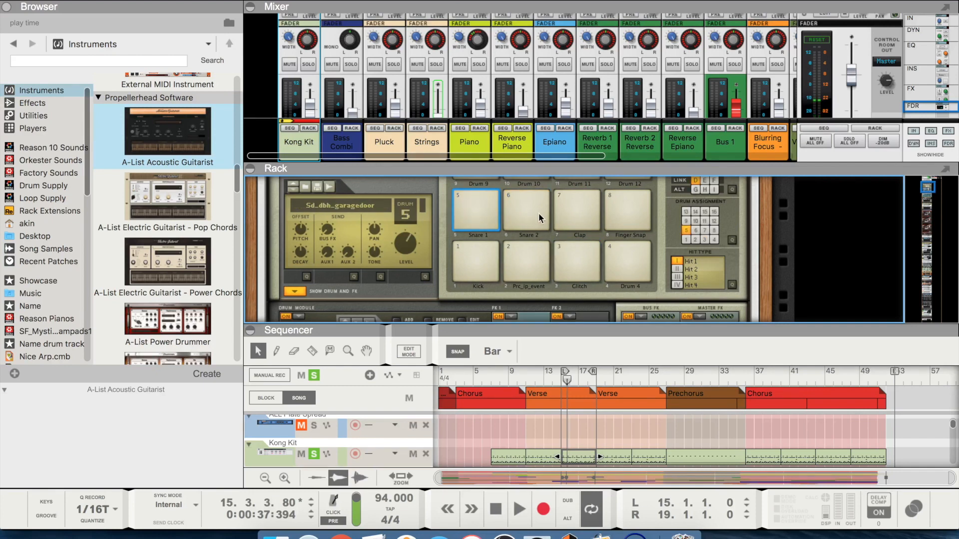
{"action": "left_click", "coordinate": [475, 217]}
{"action": "scroll", "coordinate": [584, 236], "scroll_direction": "up", "scroll_amount": 1}
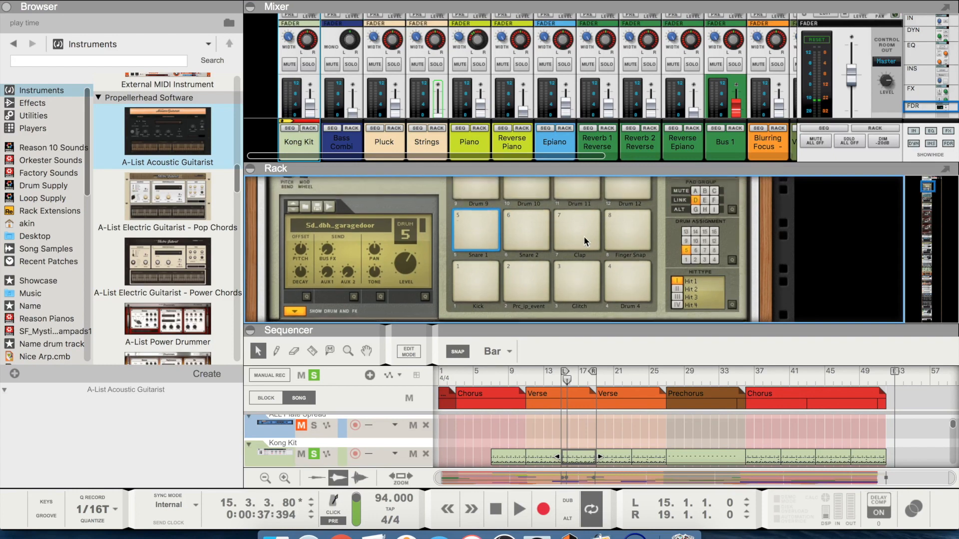
{"action": "left_click", "coordinate": [696, 208]}
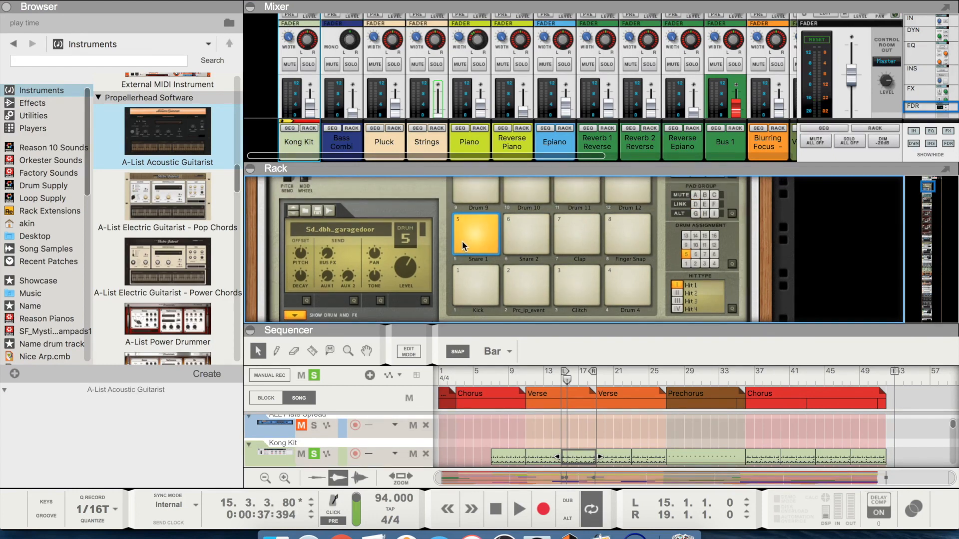
Audition the Snare 1 and Snare 2 pads in Kong, alternating between them to compare their samples and link group assignments.
{"action": "left_click", "coordinate": [528, 241]}
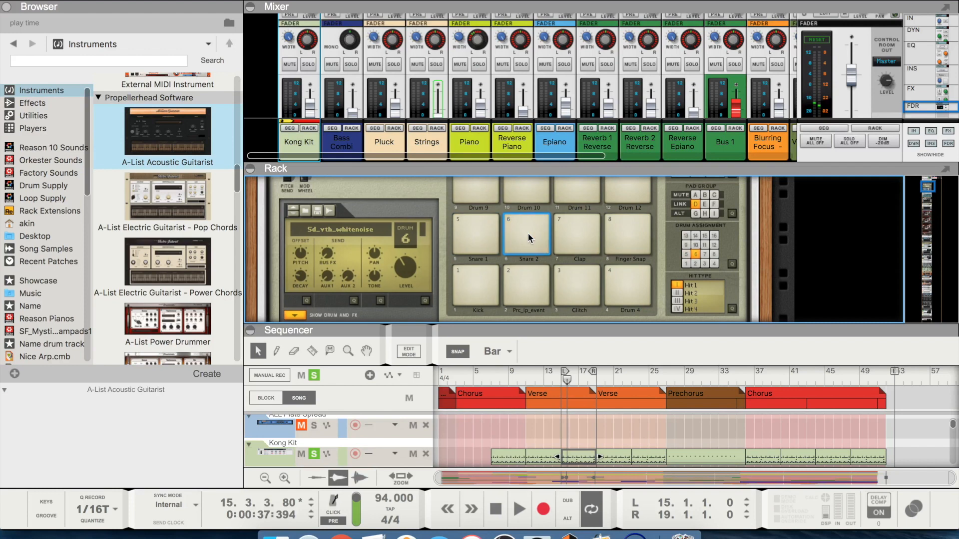
{"action": "left_click", "coordinate": [480, 232]}
{"action": "left_click", "coordinate": [530, 240]}
{"action": "key", "text": "Left"}
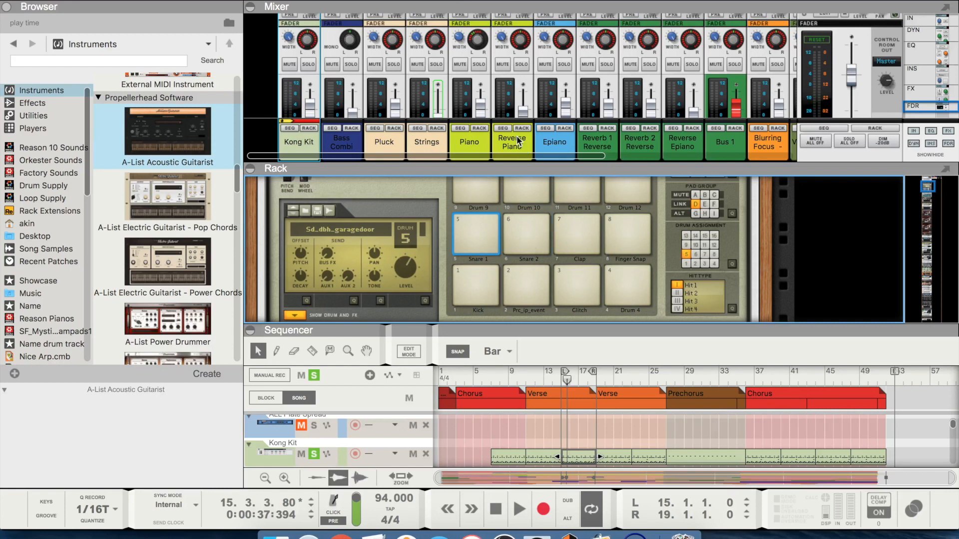
{"action": "left_click", "coordinate": [523, 244]}
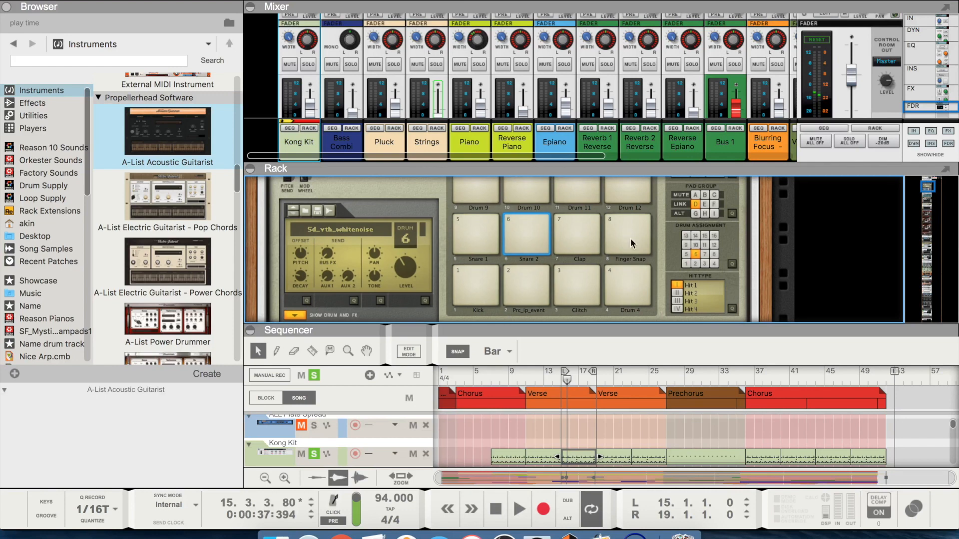
{"action": "left_click", "coordinate": [461, 238]}
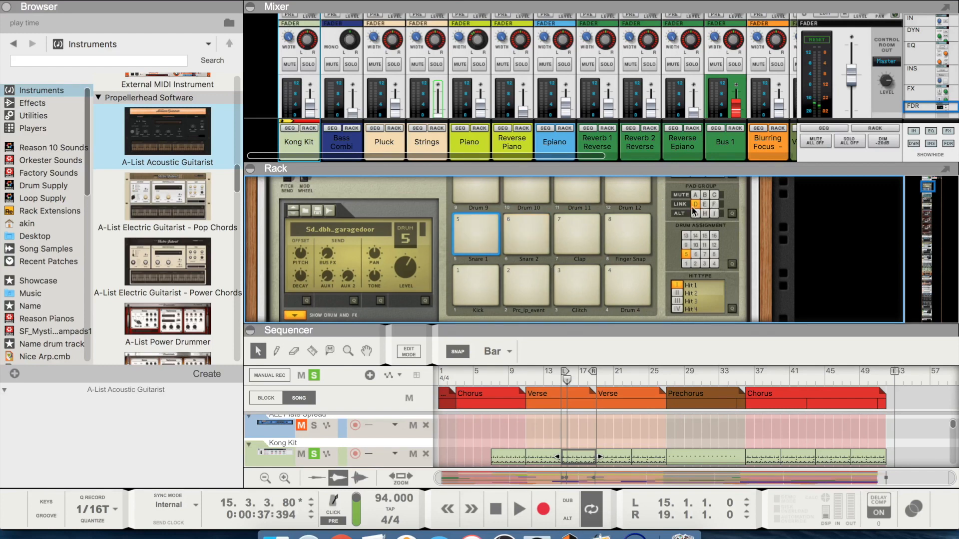
{"action": "left_click", "coordinate": [522, 242]}
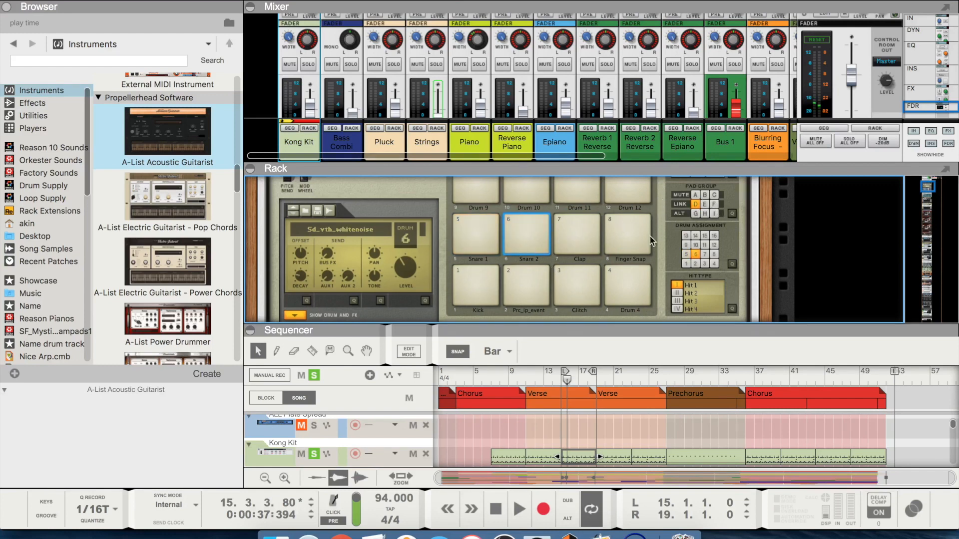
Assign the Finger Snap pad to link group D and audition it together with the Snare 1 and Snare 2 pads.
{"action": "left_click", "coordinate": [632, 238]}
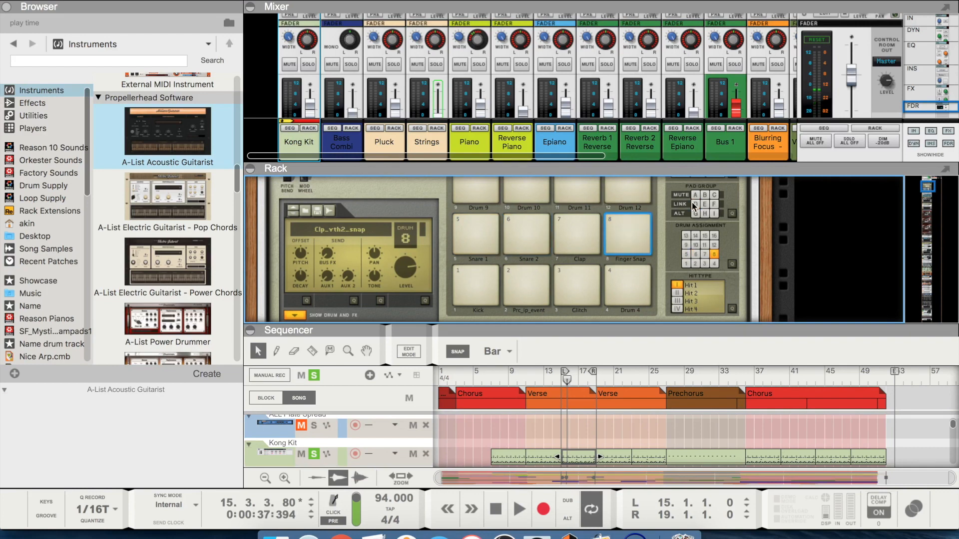
{"action": "left_click", "coordinate": [695, 205]}
{"action": "left_click", "coordinate": [621, 235]}
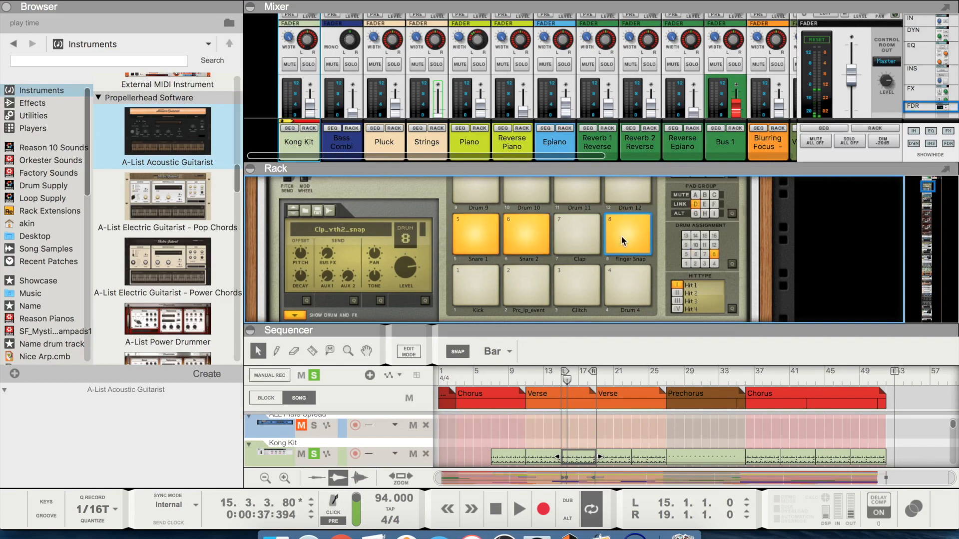
{"action": "left_click", "coordinate": [483, 241]}
{"action": "left_click", "coordinate": [536, 239]}
{"action": "left_click", "coordinate": [635, 232]}
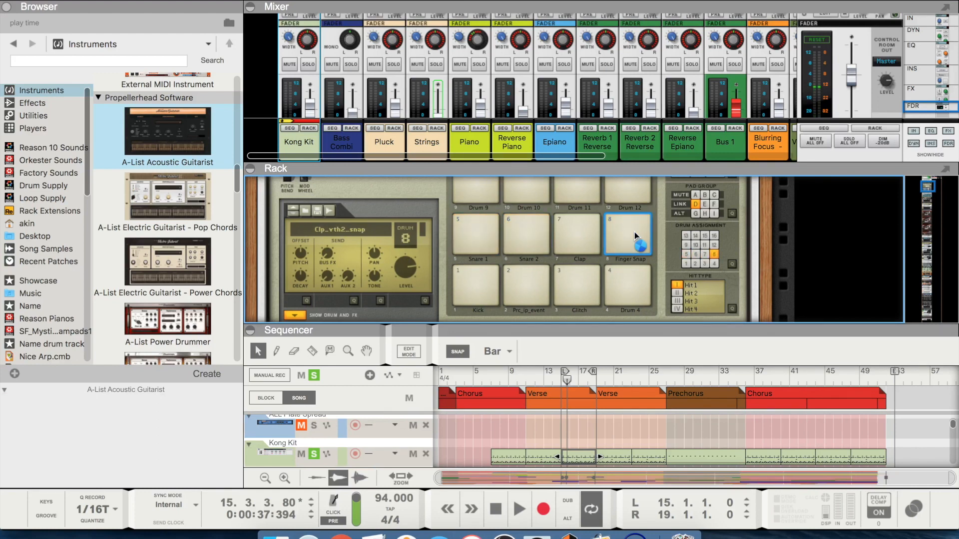
{"action": "left_click", "coordinate": [492, 230]}
{"action": "left_click", "coordinate": [532, 227]}
{"action": "left_click", "coordinate": [646, 224]}
{"action": "left_click", "coordinate": [485, 232]}
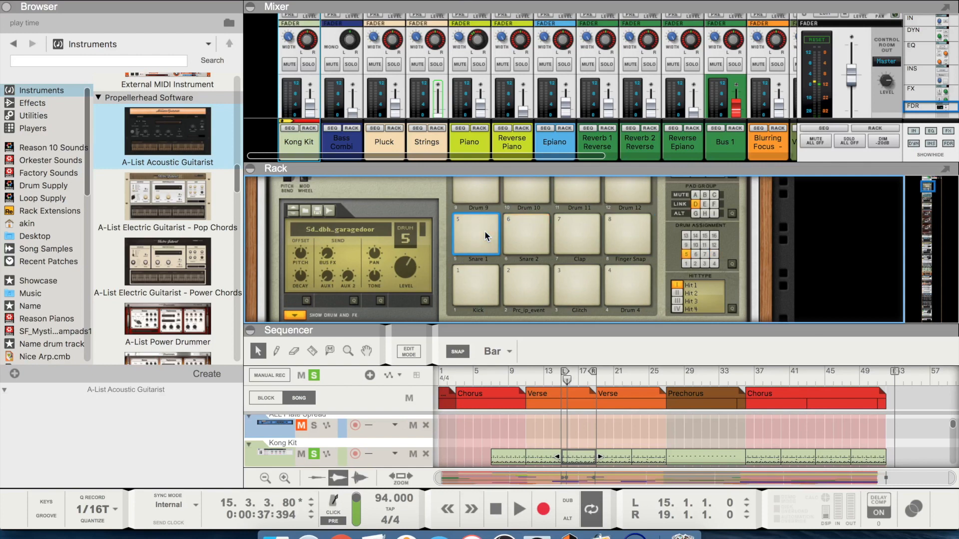
Examine the gate jacks and audio cabling on the back of Kong, and return the rack to its front view.
{"action": "key", "text": "Tab"}
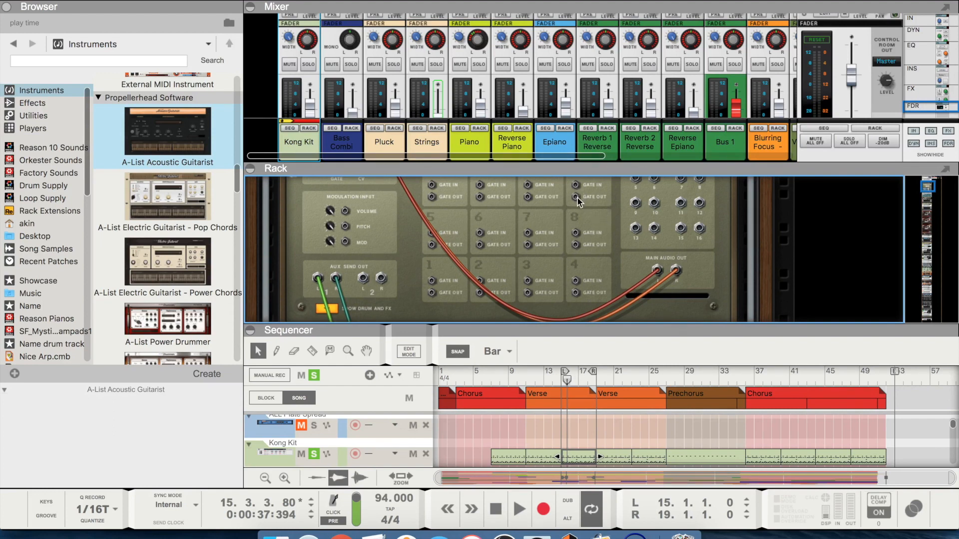
{"action": "mouse_move", "coordinate": [576, 200]}
{"action": "left_mouse_down"}
{"action": "mouse_move", "coordinate": [576, 252]}
{"action": "mouse_move", "coordinate": [557, 267]}
{"action": "mouse_move", "coordinate": [564, 282]}
{"action": "mouse_move", "coordinate": [579, 240]}
{"action": "mouse_move", "coordinate": [575, 213]}
{"action": "left_mouse_up"}
{"action": "key", "text": "Tab"}
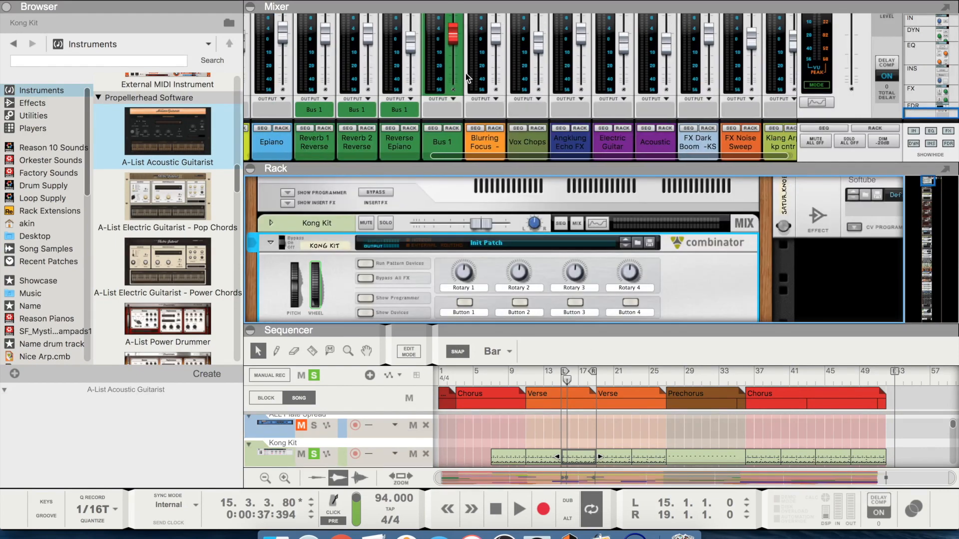
Bring up the Vox Chops channel's Combinator and sequencer track, and make that Combinator the target of the master keyboard.
{"action": "scroll", "coordinate": [504, 79], "scroll_direction": "up", "scroll_amount": 3}
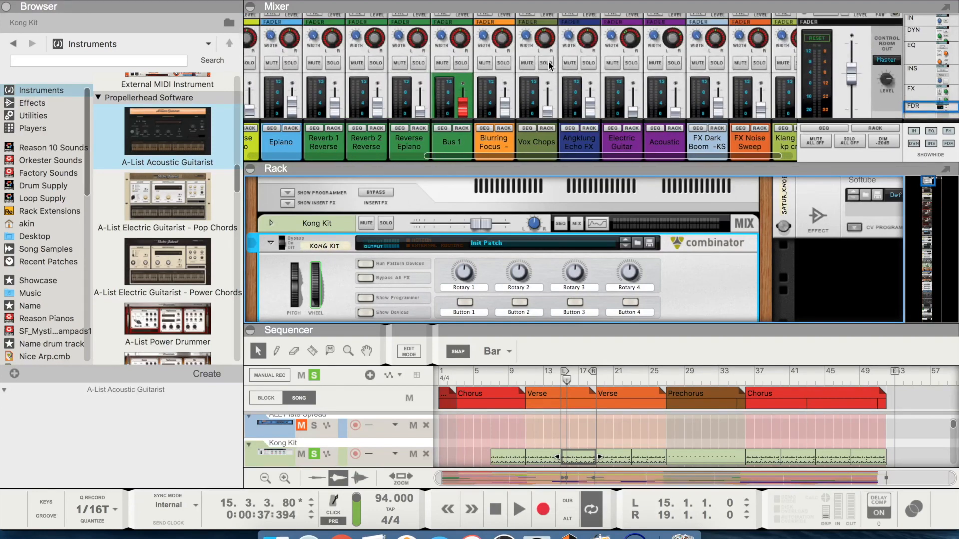
{"action": "left_click", "coordinate": [544, 131]}
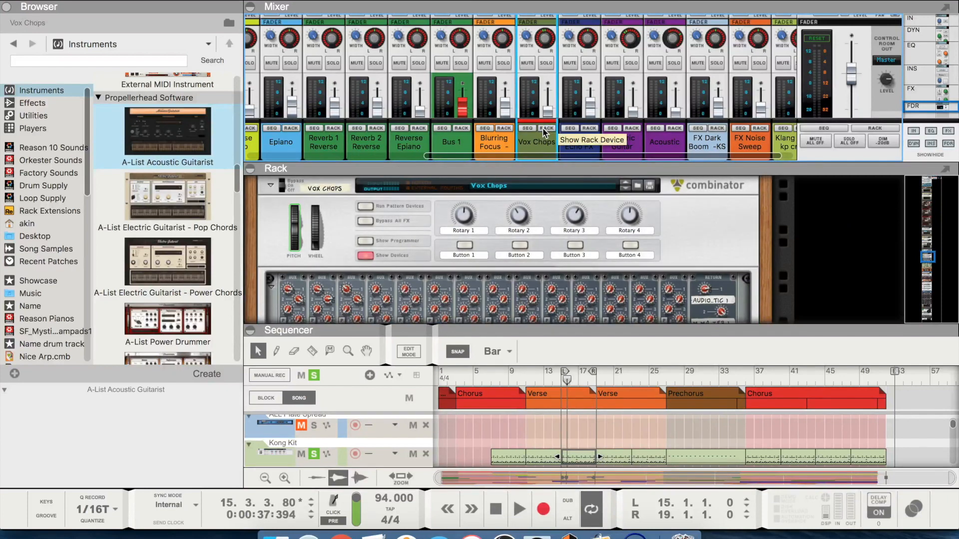
{"action": "left_click", "coordinate": [526, 129]}
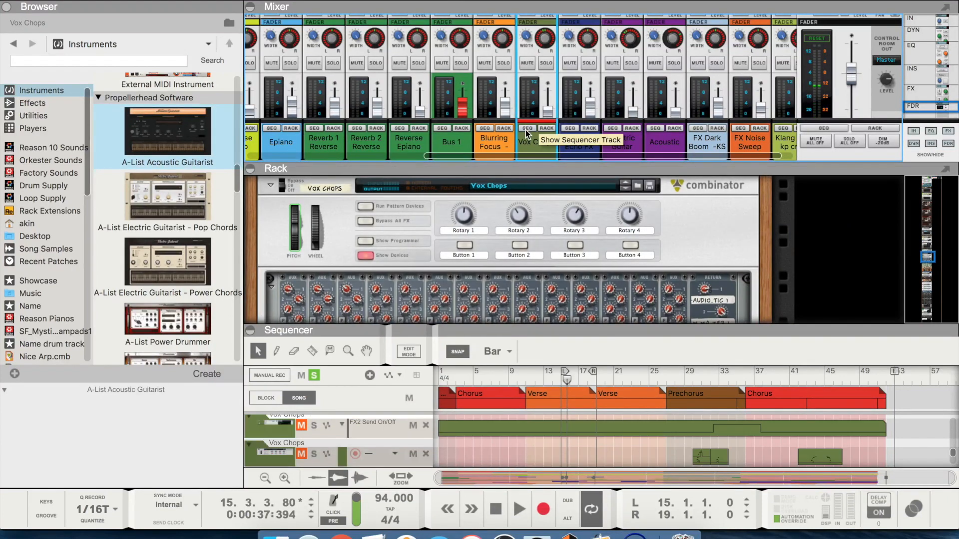
{"action": "left_click", "coordinate": [549, 133]}
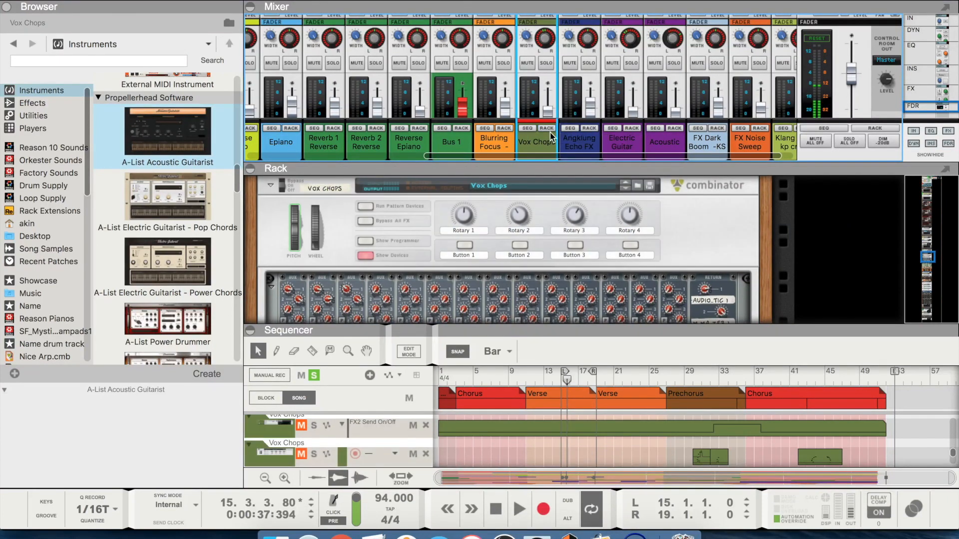
{"action": "left_click", "coordinate": [251, 188]}
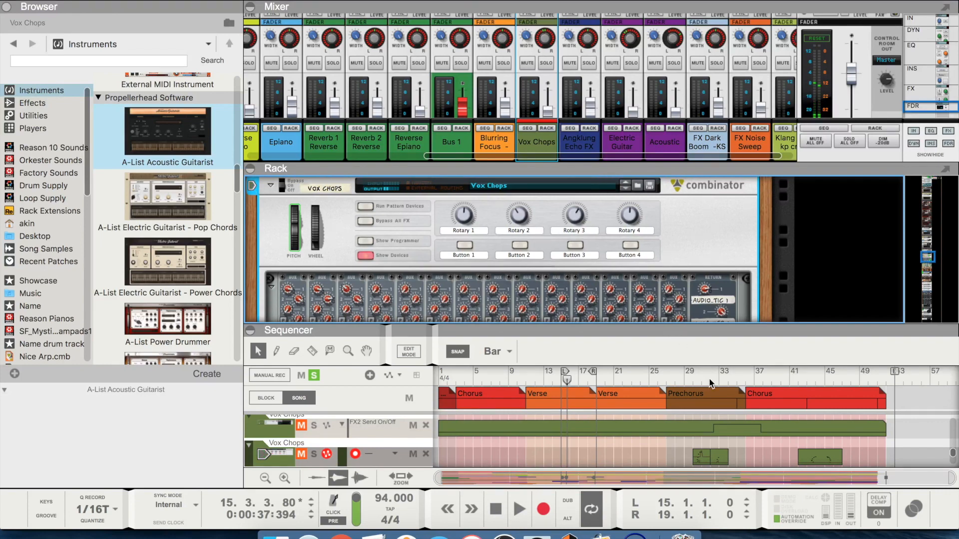
Play the prechorus from about bar 30 with the Vox Chops track soloed, and clear all track solos.
{"action": "left_click", "coordinate": [313, 377]}
{"action": "left_click", "coordinate": [314, 454]}
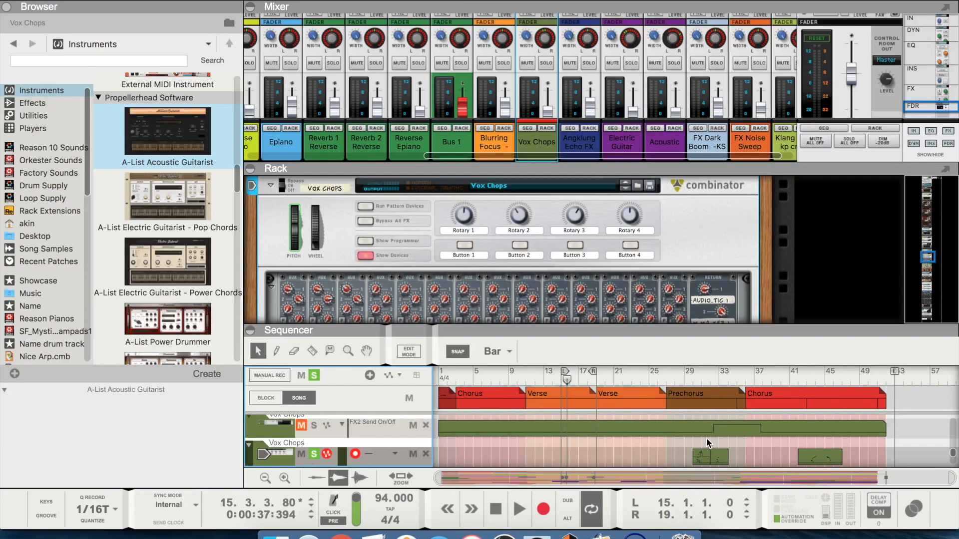
{"action": "left_click", "coordinate": [694, 380]}
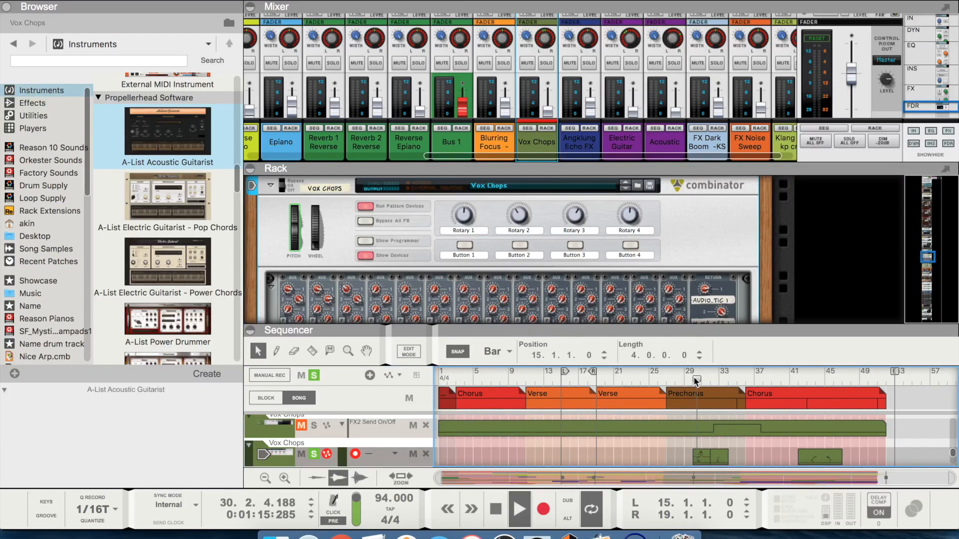
{"action": "left_click", "coordinate": [313, 376]}
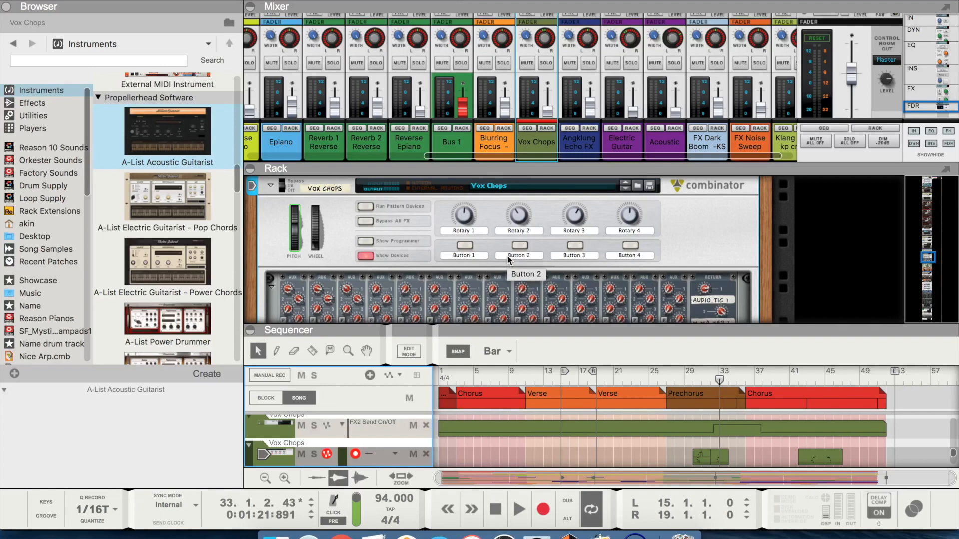
Examine the line mixer's channels, sends and faders and the NN-XT sampler inside the Vox Chops Combinator.
{"action": "scroll", "coordinate": [507, 256], "scroll_direction": "down", "scroll_amount": 5}
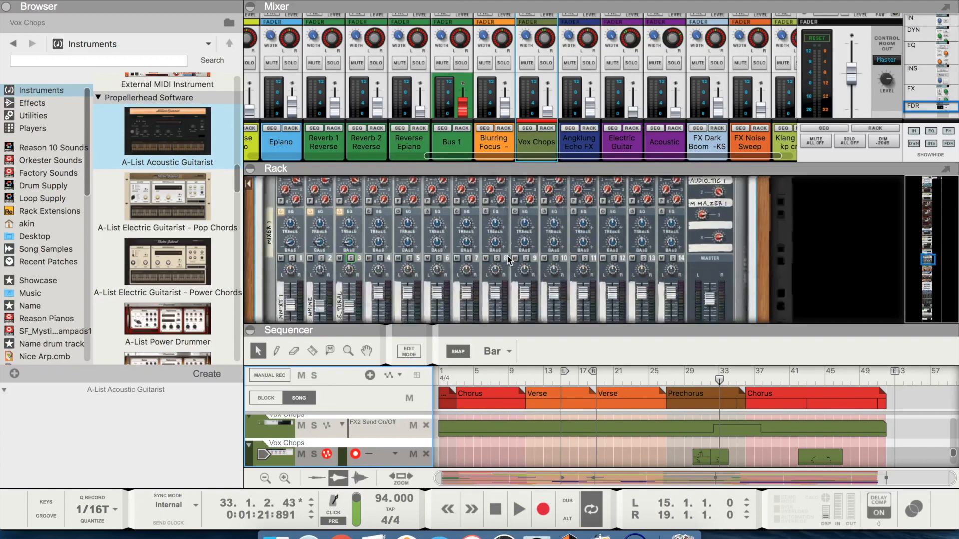
{"action": "scroll", "coordinate": [507, 255], "scroll_direction": "up", "scroll_amount": 2}
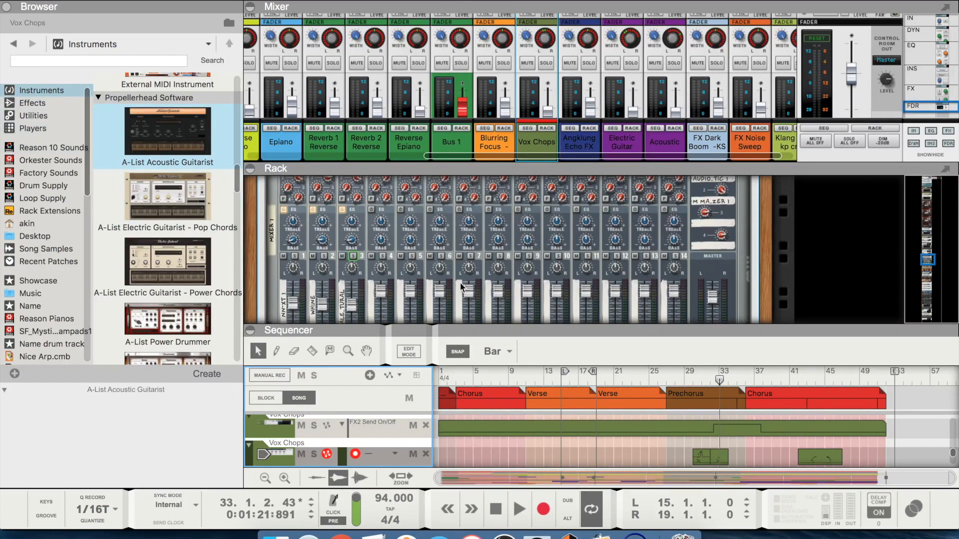
{"action": "scroll", "coordinate": [459, 283], "scroll_direction": "down", "scroll_amount": 5}
{"action": "scroll", "coordinate": [460, 283], "scroll_direction": "up", "scroll_amount": 5}
{"action": "scroll", "coordinate": [460, 287], "scroll_direction": "up", "scroll_amount": 6}
{"action": "scroll", "coordinate": [460, 288], "scroll_direction": "down", "scroll_amount": 6}
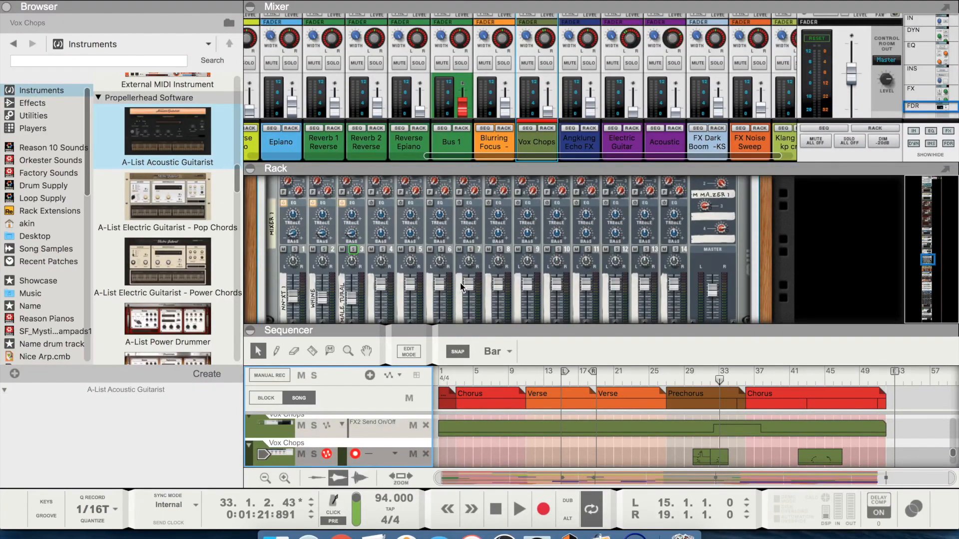
{"action": "scroll", "coordinate": [544, 242], "scroll_direction": "up", "scroll_amount": 4}
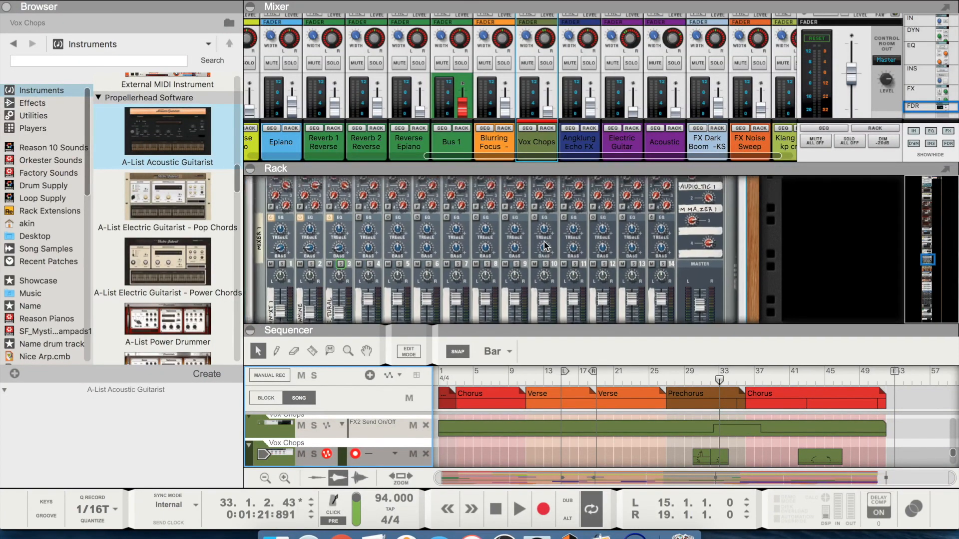
{"action": "scroll", "coordinate": [544, 241], "scroll_direction": "down", "scroll_amount": 6}
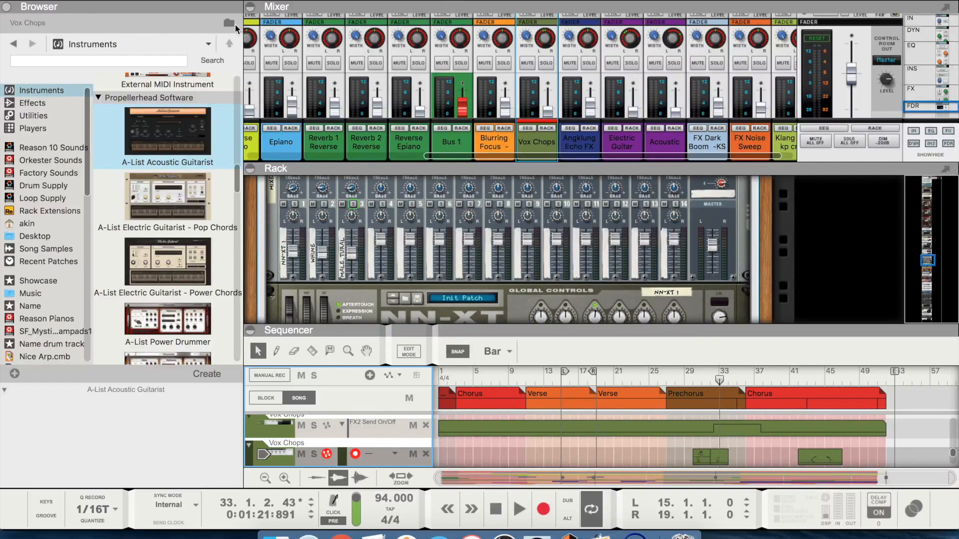
{"action": "scroll", "coordinate": [367, 91], "scroll_direction": "up", "scroll_amount": 3}
{"action": "scroll", "coordinate": [367, 91], "scroll_direction": "left", "scroll_amount": 2}
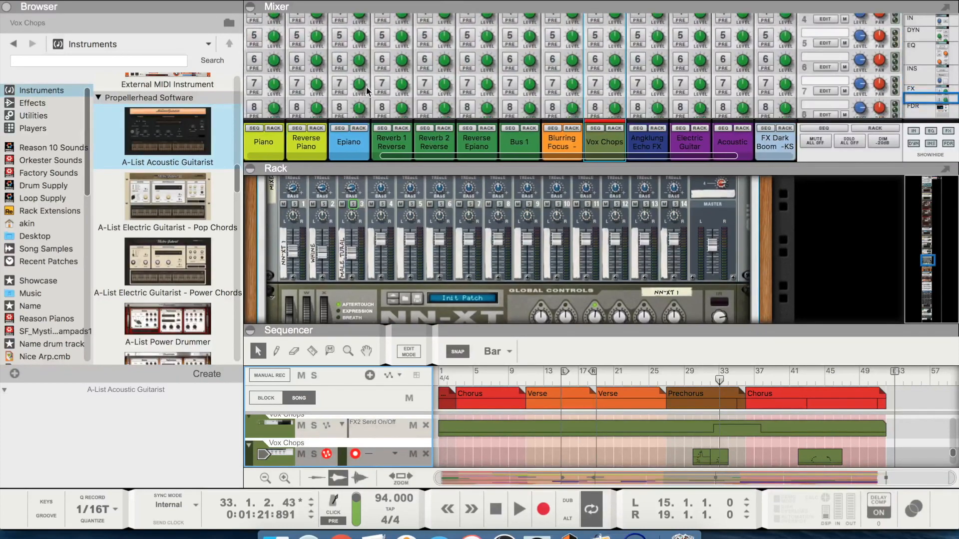
{"action": "scroll", "coordinate": [367, 91], "scroll_direction": "down", "scroll_amount": 3}
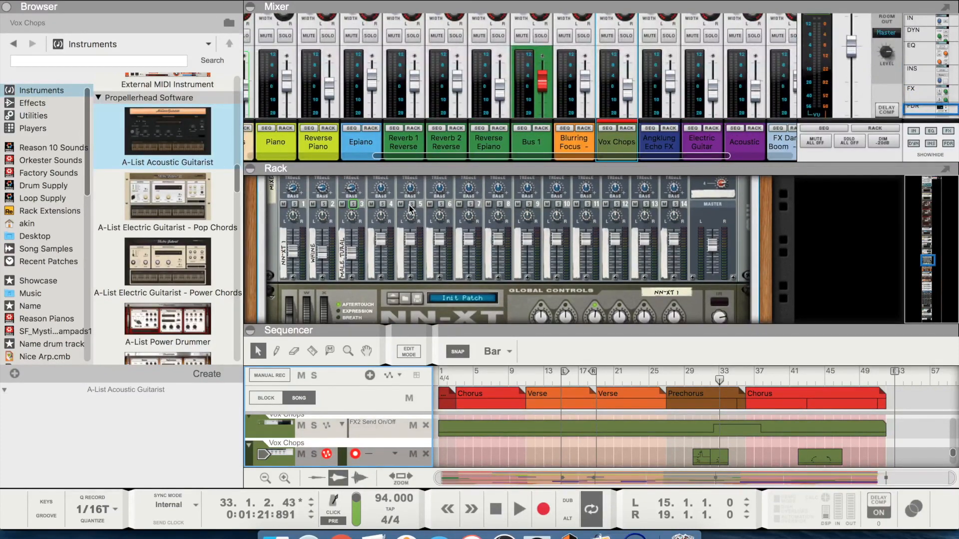
{"action": "scroll", "coordinate": [391, 227], "scroll_direction": "up", "scroll_amount": 2}
{"action": "scroll", "coordinate": [392, 226], "scroll_direction": "up", "scroll_amount": 4}
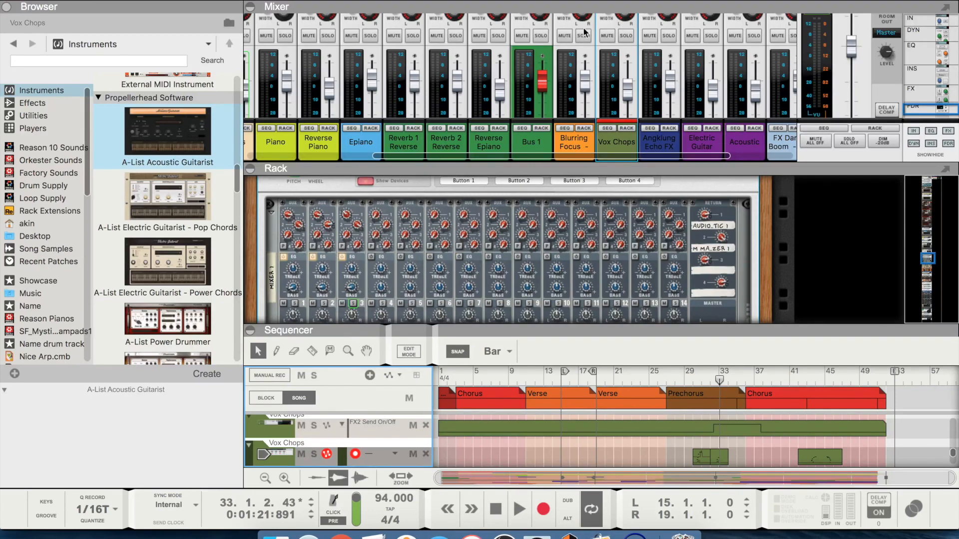
{"action": "scroll", "coordinate": [461, 265], "scroll_direction": "down", "scroll_amount": 5}
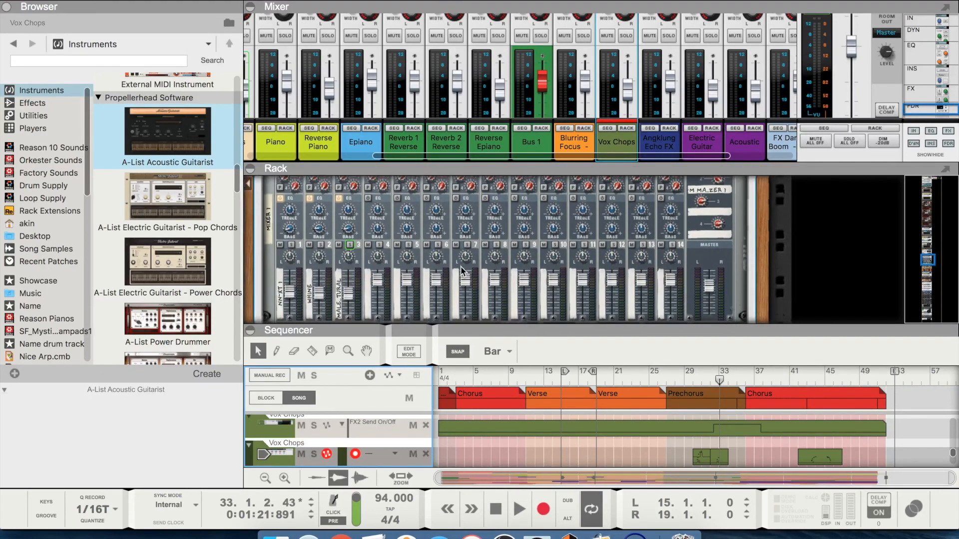
{"action": "scroll", "coordinate": [460, 266], "scroll_direction": "up", "scroll_amount": 5}
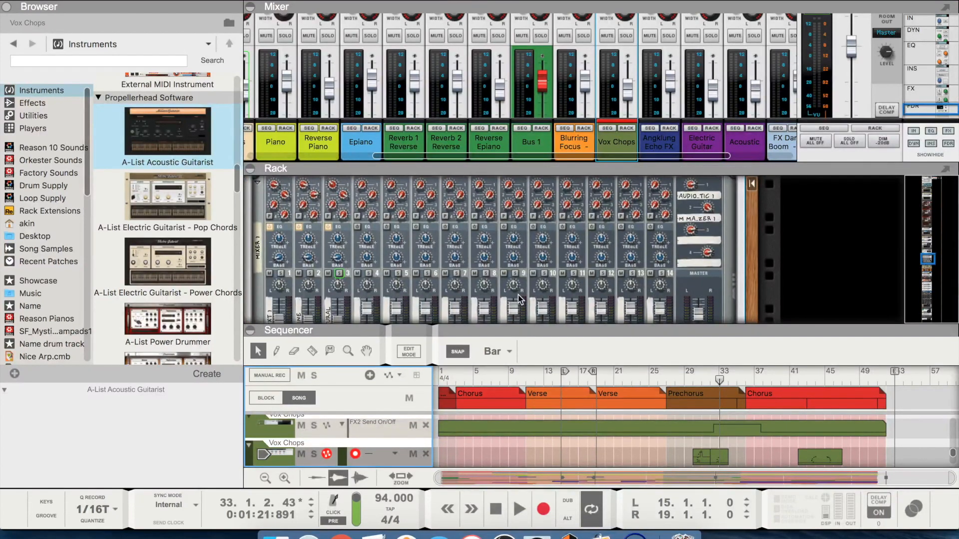
{"action": "scroll", "coordinate": [518, 298], "scroll_direction": "down", "scroll_amount": 5}
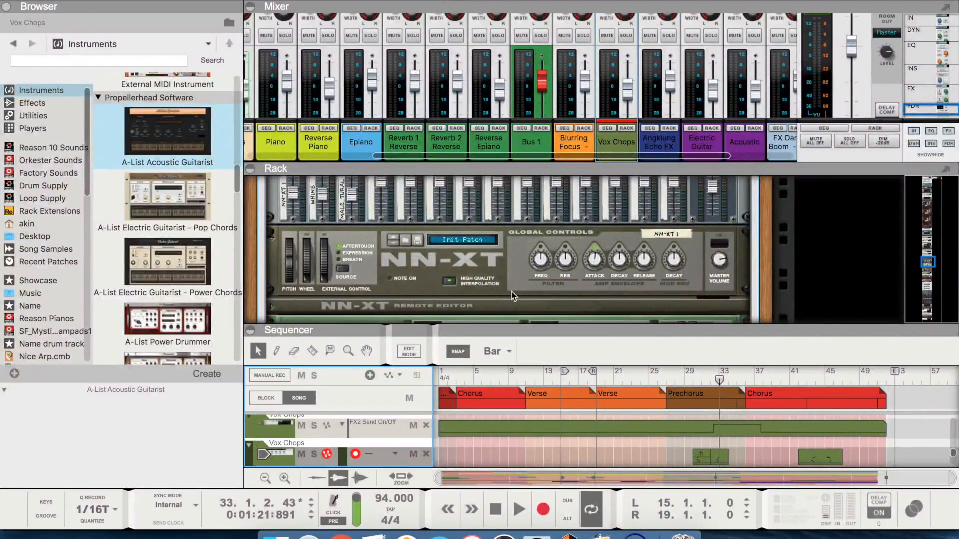
Route the master keyboard to the NN-XT 1 sampler in the Vox Chops Combinator and open its patches for browsing.
{"action": "left_click", "coordinate": [271, 254]}
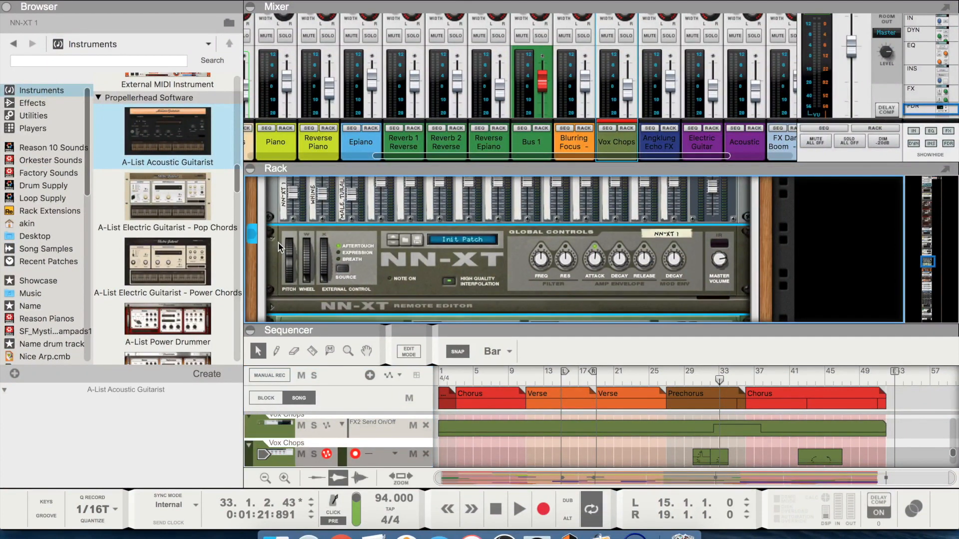
{"action": "left_click", "coordinate": [252, 235]}
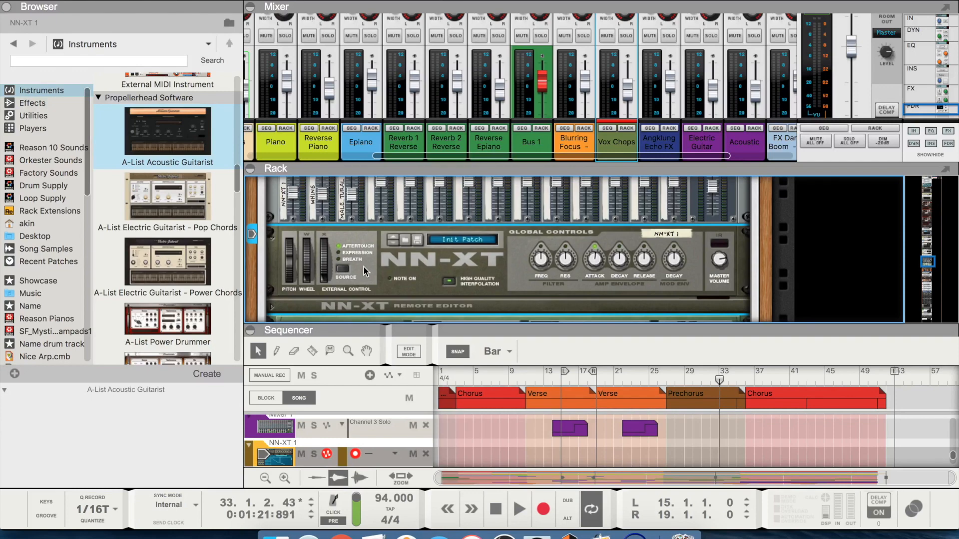
{"action": "left_click", "coordinate": [406, 241]}
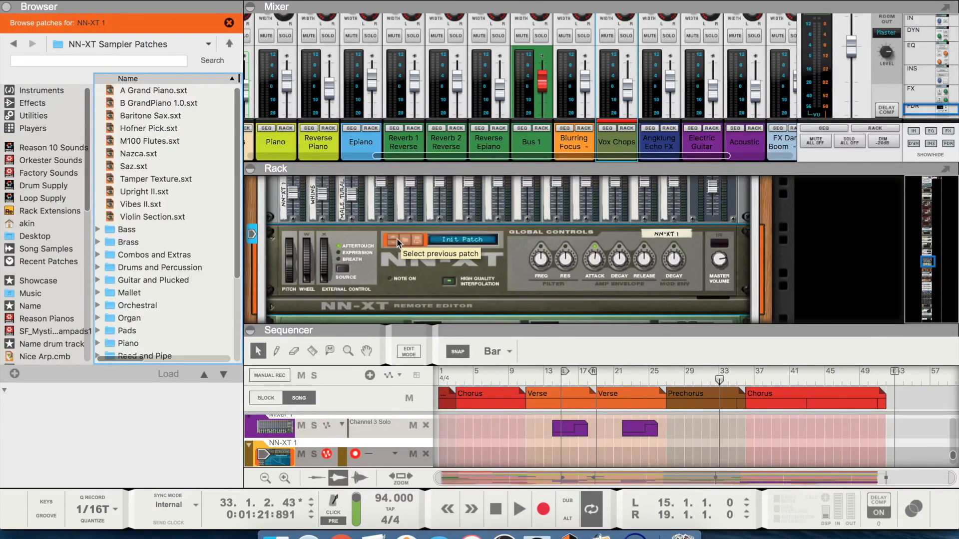
{"action": "scroll", "coordinate": [424, 272], "scroll_direction": "down", "scroll_amount": 2}
{"action": "scroll", "coordinate": [424, 271], "scroll_direction": "up", "scroll_amount": 2}
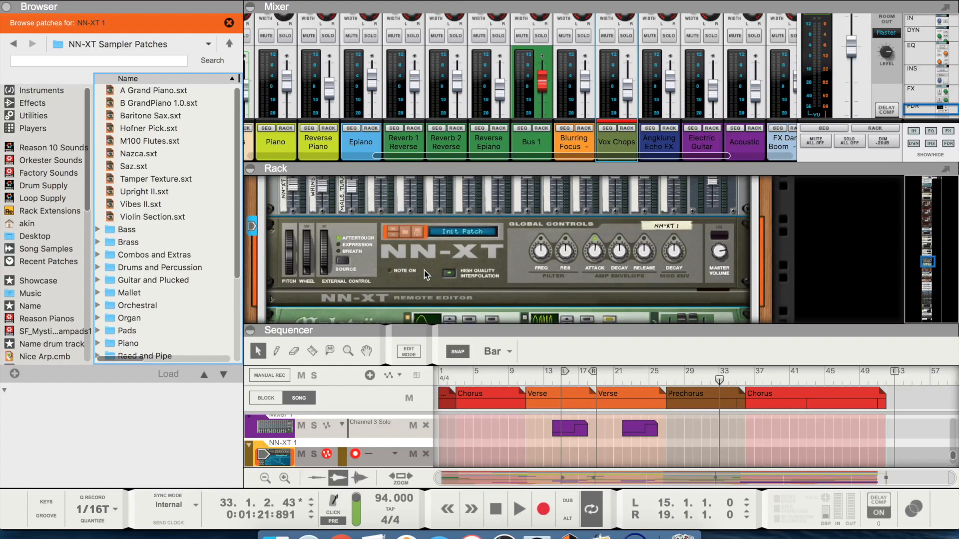
{"action": "left_click", "coordinate": [450, 231]}
{"action": "left_click", "coordinate": [424, 255]}
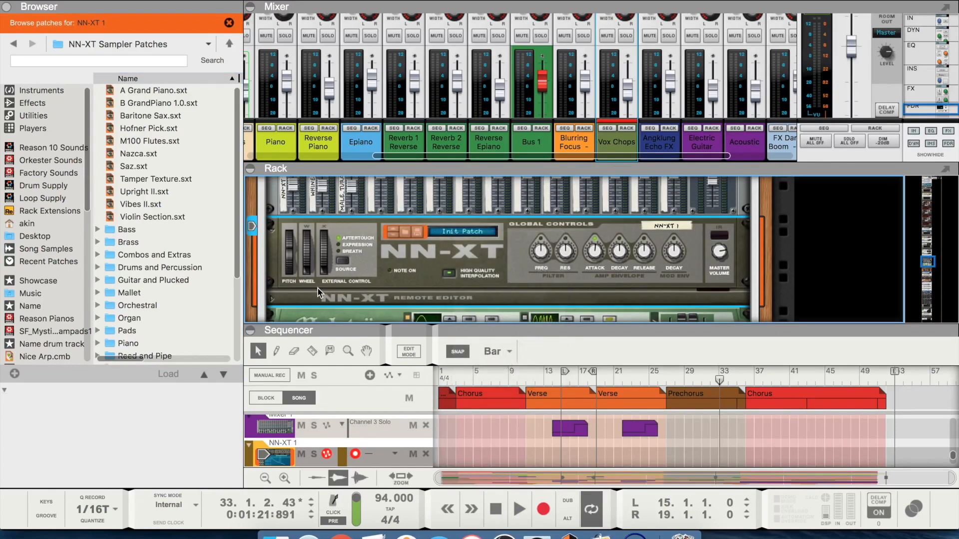
Unfold the NN-XT's remote editor and open the sample browser for its mid tempo vox 3.wav zone.
{"action": "left_click", "coordinate": [271, 302]}
{"action": "scroll", "coordinate": [412, 267], "scroll_direction": "down", "scroll_amount": 3}
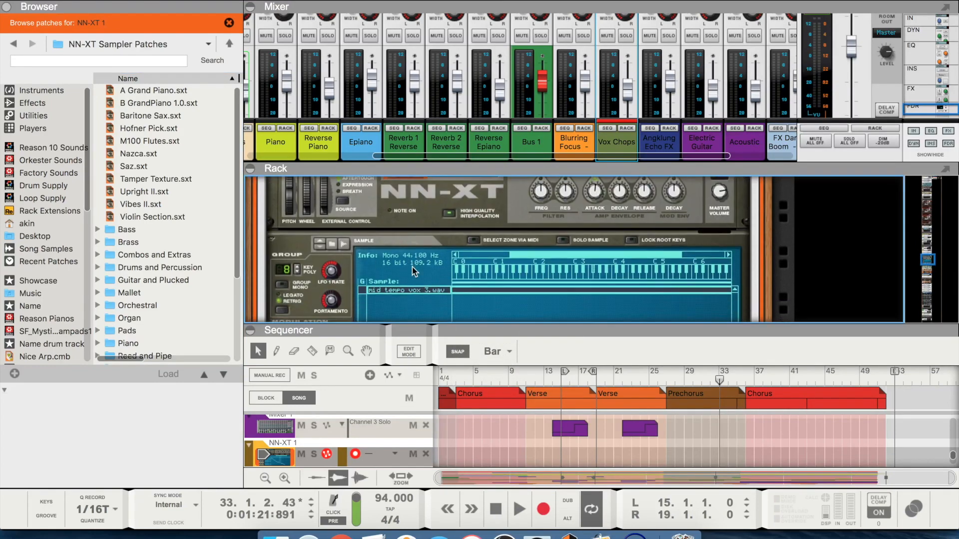
{"action": "double_click", "coordinate": [407, 269]}
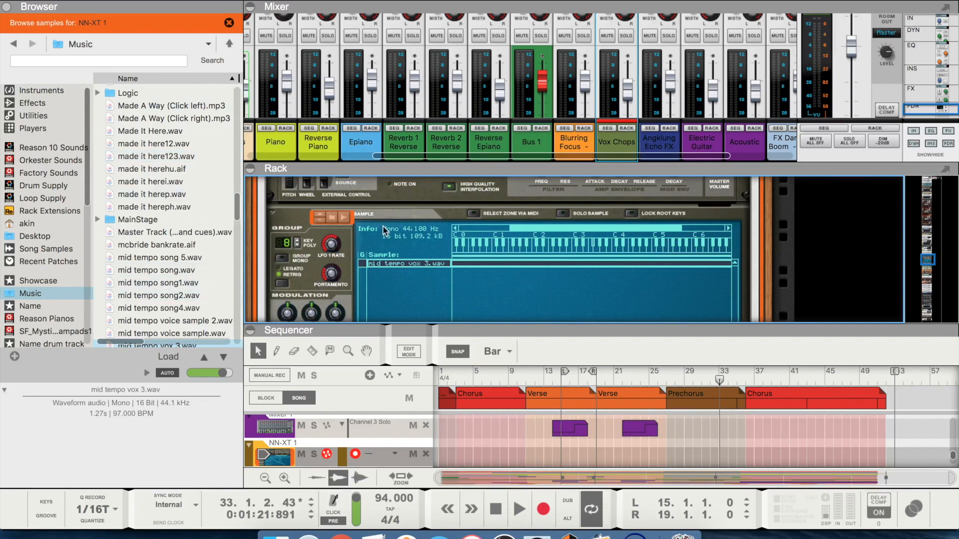
Preview mid tempo song 5.wav with the preview volume raised, and audition mid tempo vox 3.wav from the Music folder.
{"action": "left_click", "coordinate": [169, 258]}
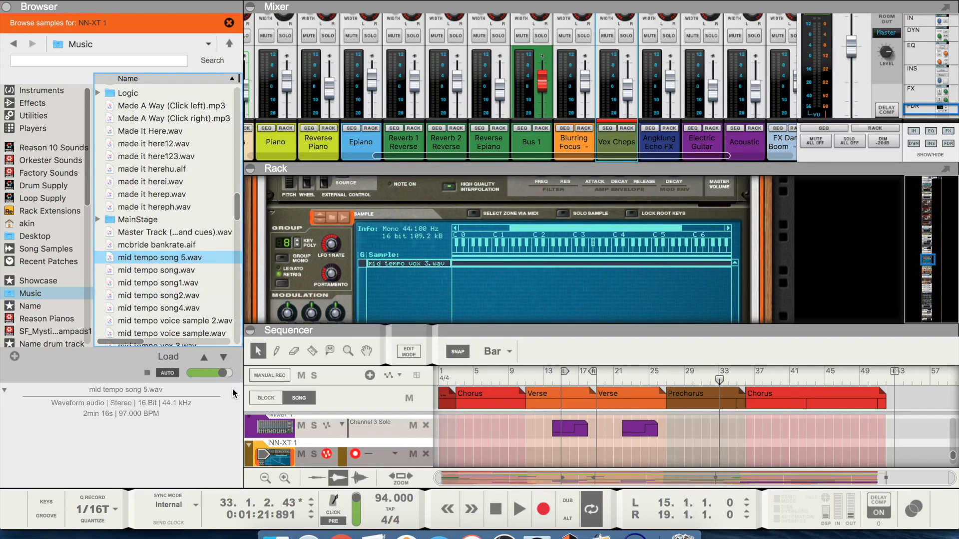
{"action": "left_click_drag", "start_coordinate": [223, 372], "coordinate": [237, 371]}
{"action": "left_click", "coordinate": [147, 374]}
{"action": "left_click", "coordinate": [403, 269]}
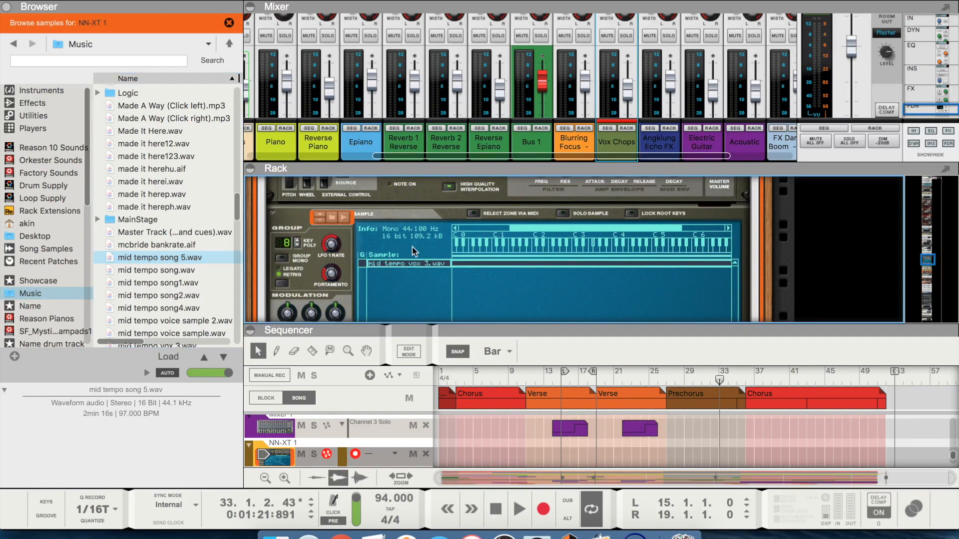
{"action": "scroll", "coordinate": [160, 286], "scroll_direction": "down", "scroll_amount": 2}
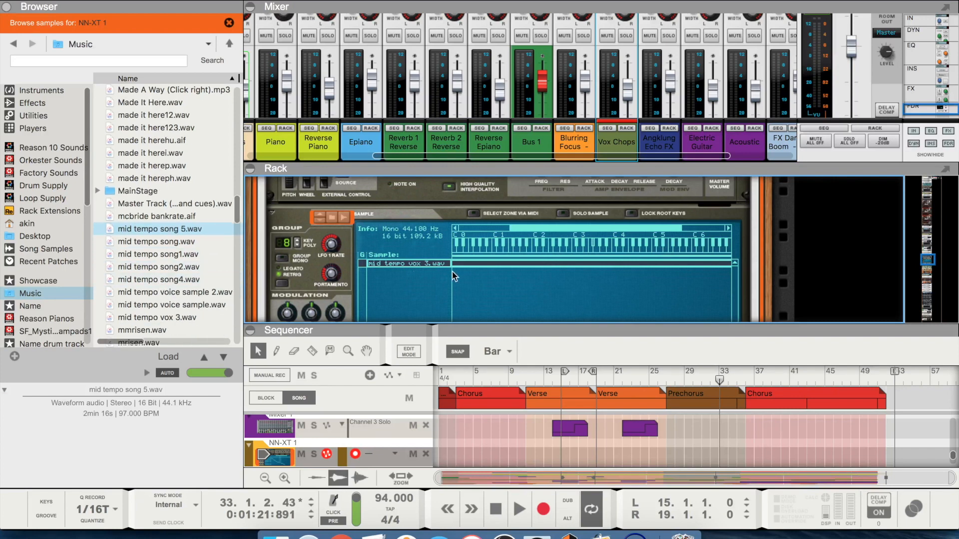
{"action": "left_click", "coordinate": [182, 318]}
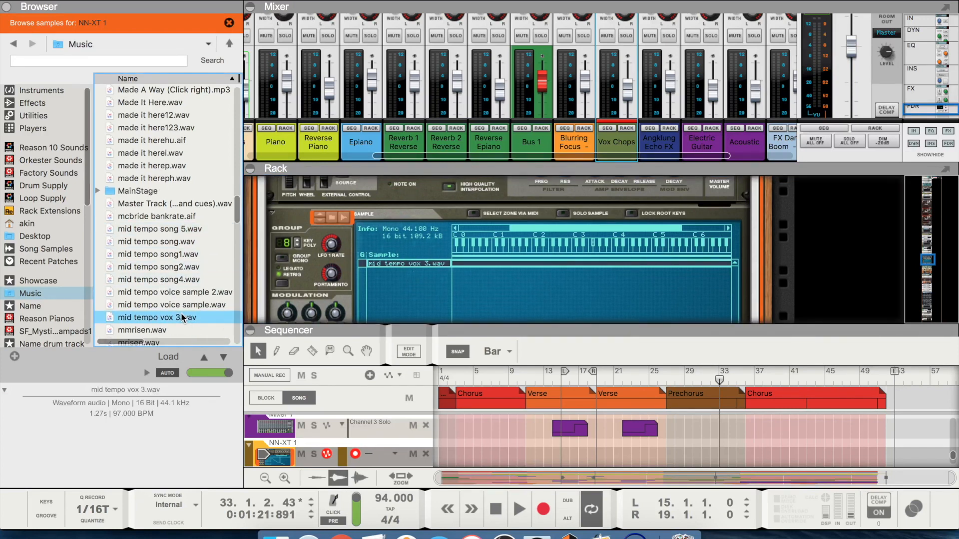
{"action": "left_click", "coordinate": [181, 306]}
{"action": "left_click", "coordinate": [183, 318]}
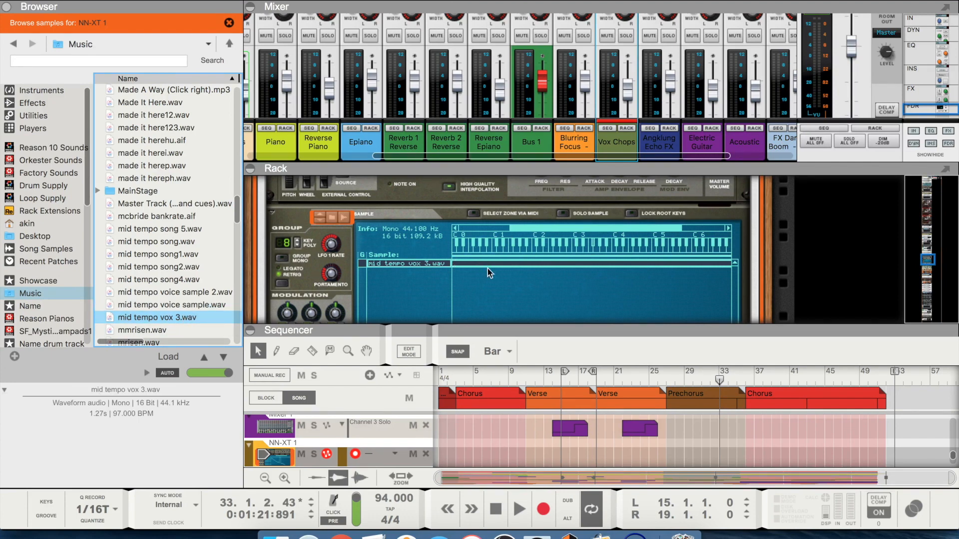
Solo the NN-XT 1 channel on the line mixer inside the Vox Chops Combinator.
{"action": "scroll", "coordinate": [415, 232], "scroll_direction": "up", "scroll_amount": 3}
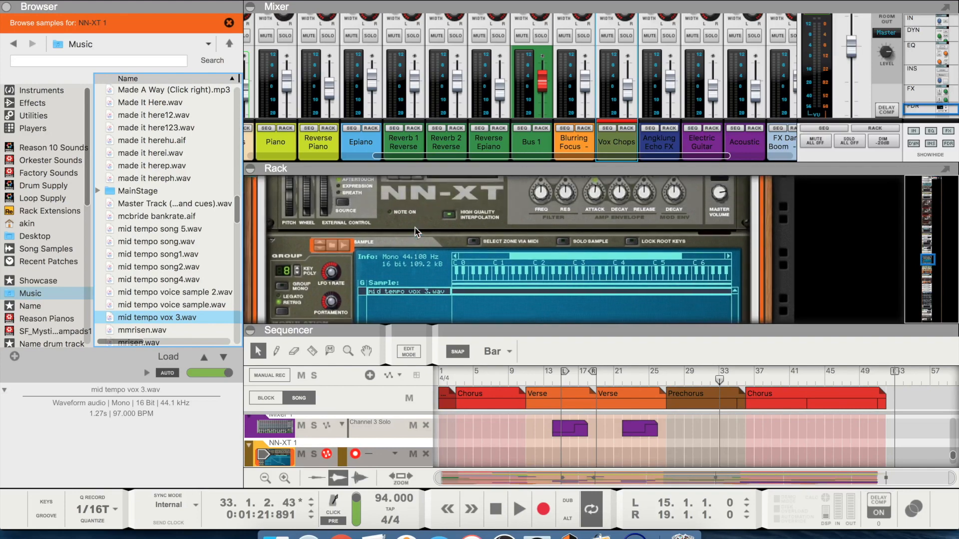
{"action": "scroll", "coordinate": [414, 232], "scroll_direction": "up", "scroll_amount": 5}
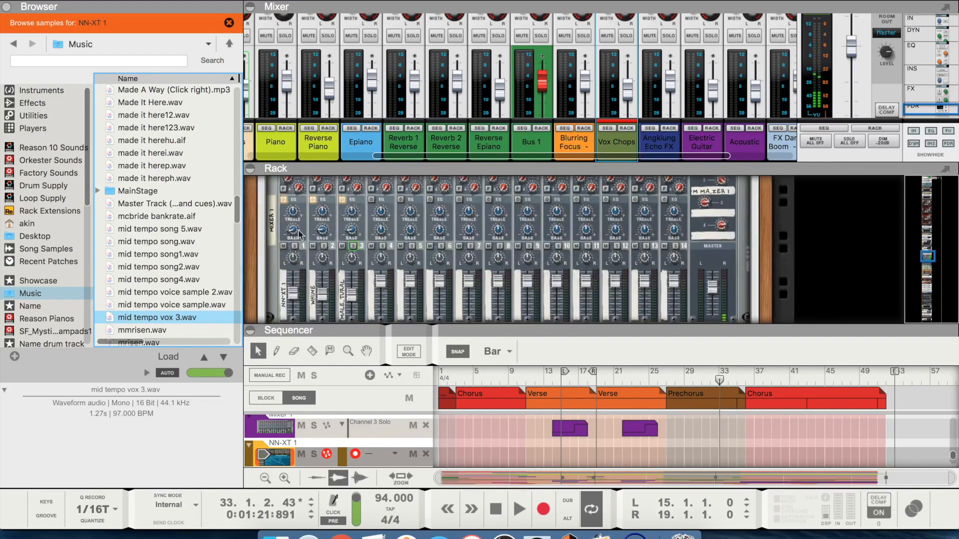
{"action": "left_click", "coordinate": [296, 246]}
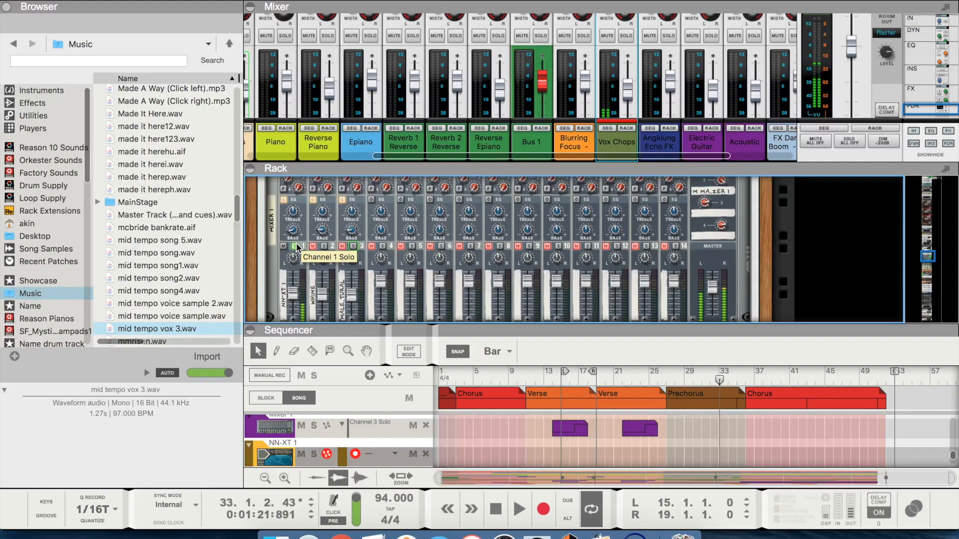
Review the zone, pitch, filter and envelope parameters in the NN-XT's remote editor, and fold the editor.
{"action": "scroll", "coordinate": [297, 246], "scroll_direction": "down", "scroll_amount": 8}
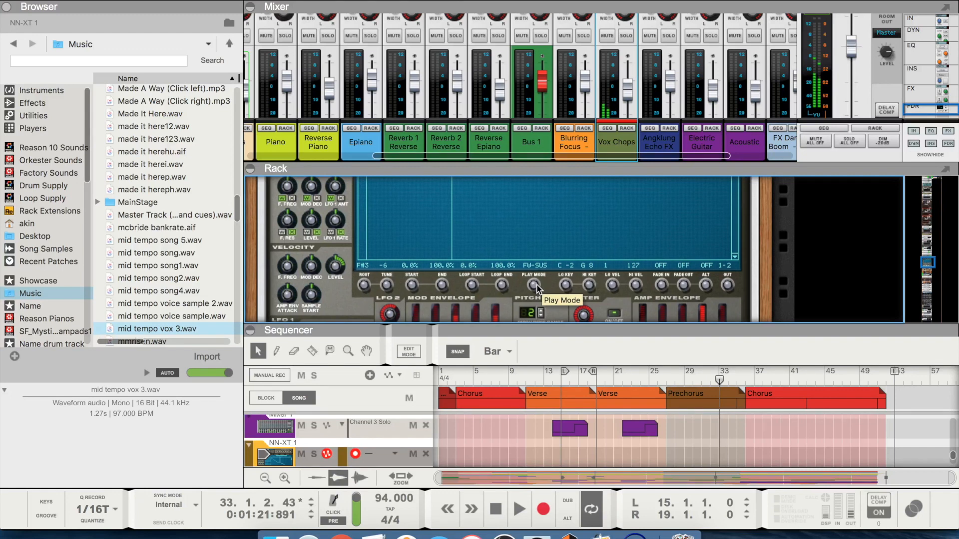
{"action": "scroll", "coordinate": [537, 288], "scroll_direction": "down", "scroll_amount": 2}
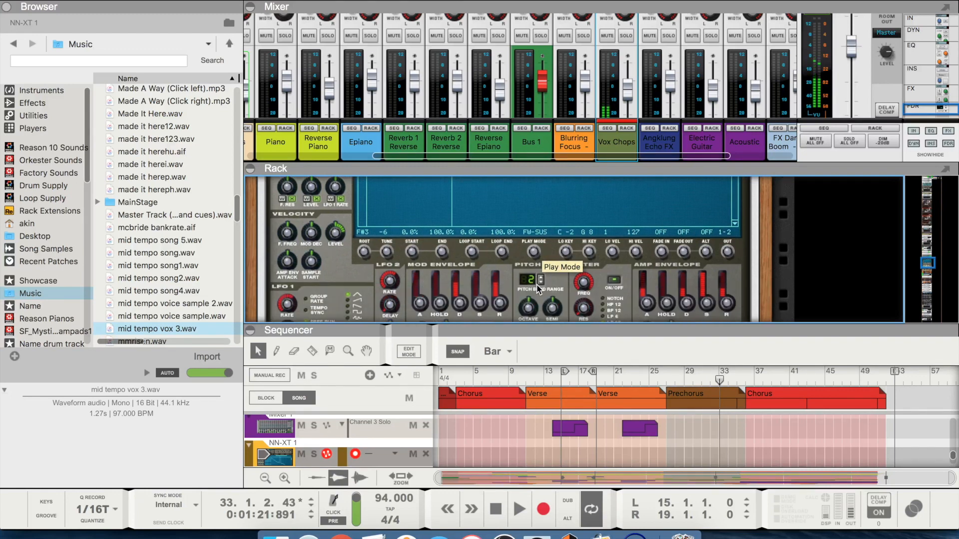
{"action": "scroll", "coordinate": [538, 289], "scroll_direction": "down", "scroll_amount": 1}
{"action": "scroll", "coordinate": [536, 289], "scroll_direction": "up", "scroll_amount": 6}
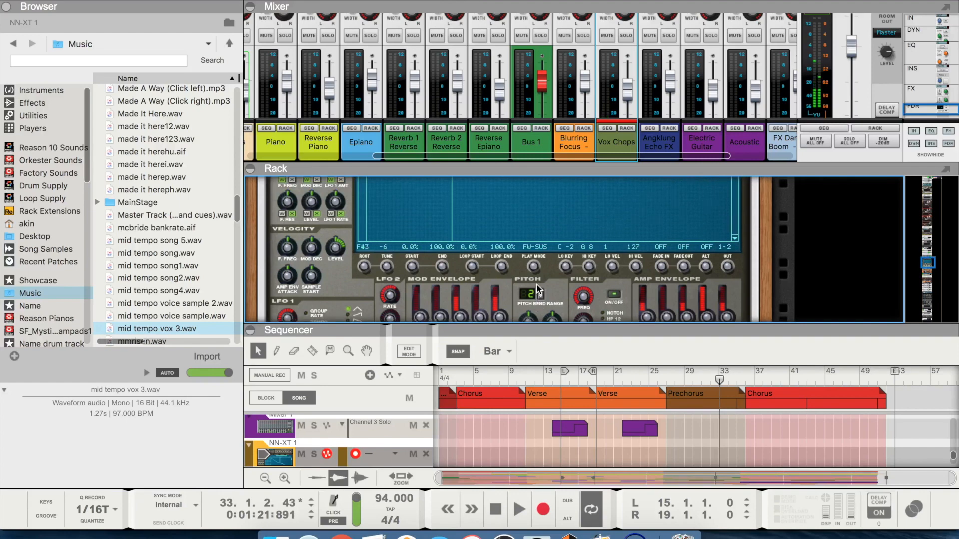
{"action": "scroll", "coordinate": [538, 290], "scroll_direction": "up", "scroll_amount": 7}
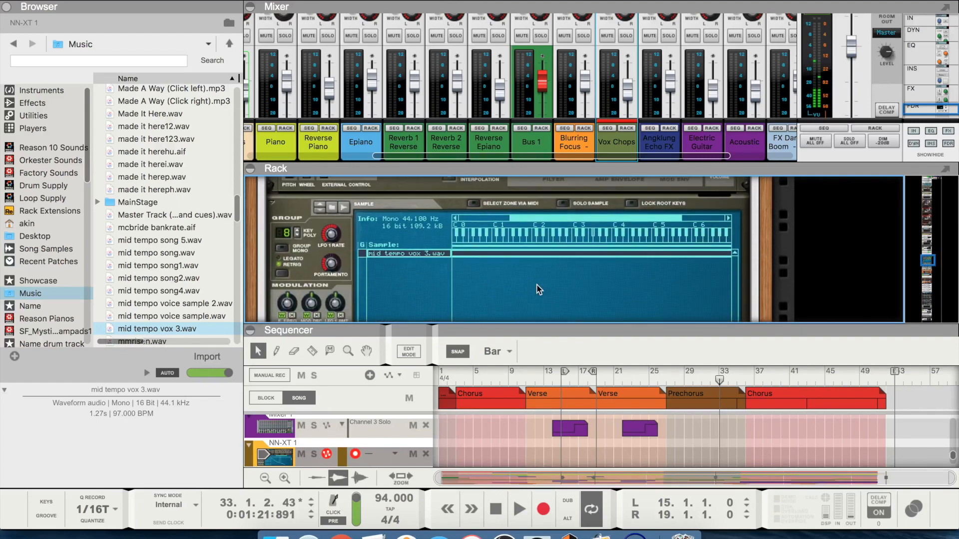
{"action": "left_click", "coordinate": [163, 320]}
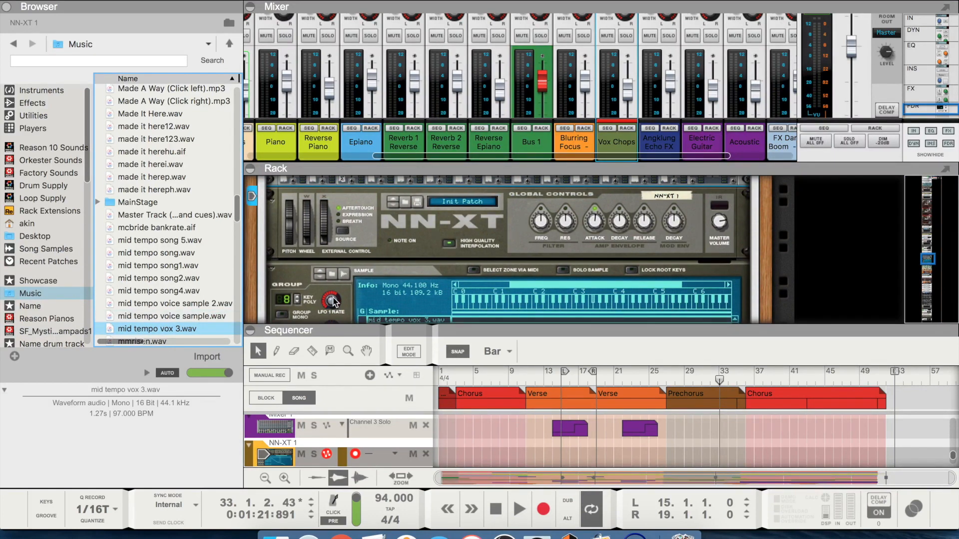
{"action": "left_click", "coordinate": [273, 272]}
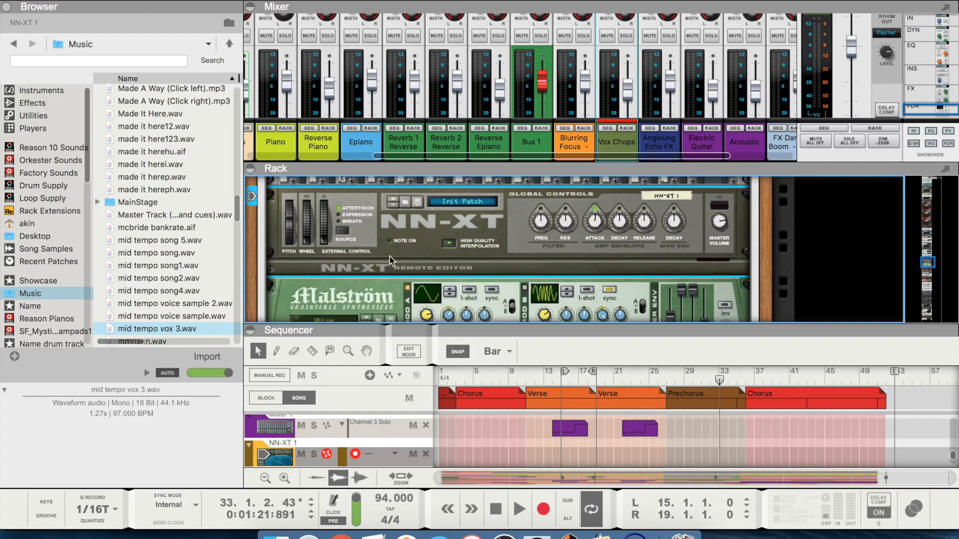
Switch the line mixer solo from the NN-XT 1 channel to the Whine channel and examine the Malström synthesizer.
{"action": "scroll", "coordinate": [352, 227], "scroll_direction": "up", "scroll_amount": 5}
{"action": "scroll", "coordinate": [352, 230], "scroll_direction": "up", "scroll_amount": 2}
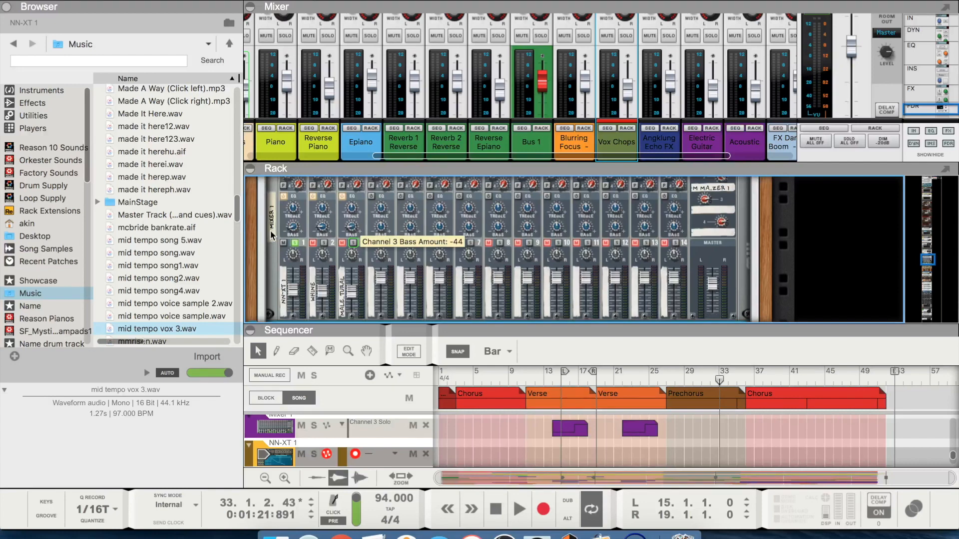
{"action": "left_click", "coordinate": [295, 244]}
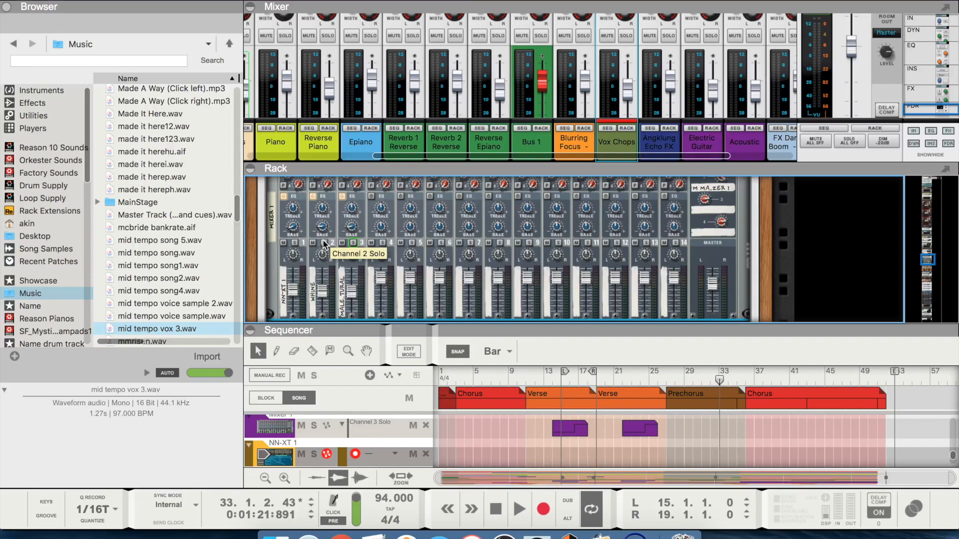
{"action": "scroll", "coordinate": [387, 274], "scroll_direction": "down", "scroll_amount": 3}
{"action": "scroll", "coordinate": [388, 273], "scroll_direction": "down", "scroll_amount": 2}
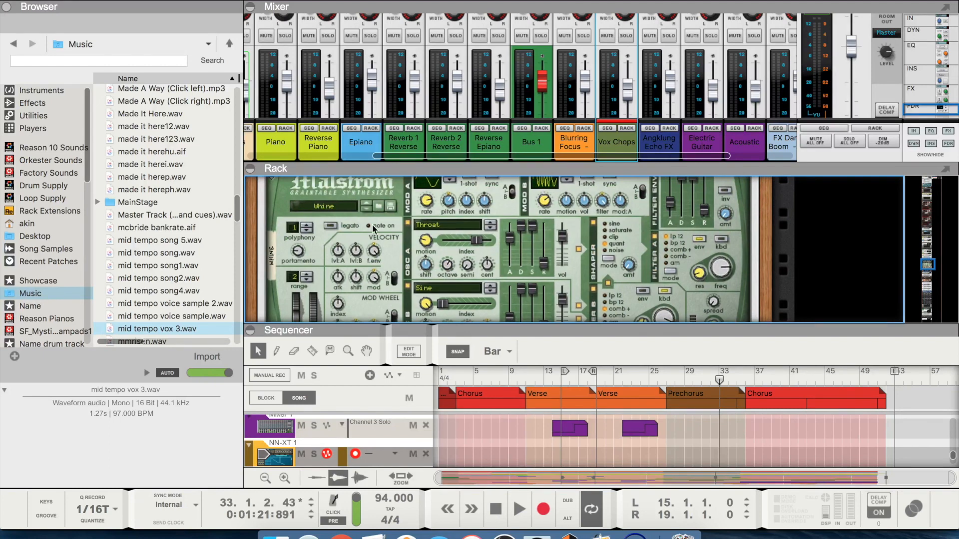
{"action": "scroll", "coordinate": [372, 224], "scroll_direction": "up", "scroll_amount": 1}
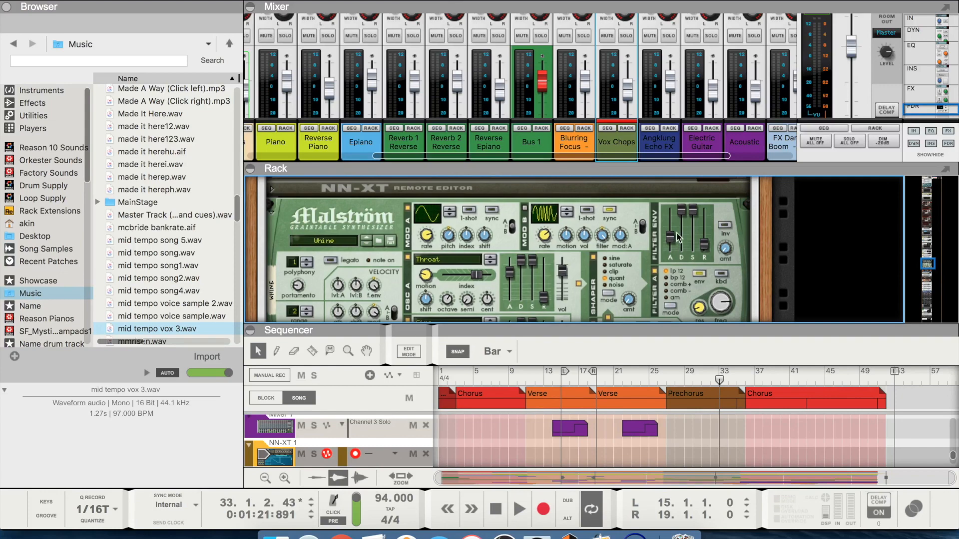
{"action": "scroll", "coordinate": [526, 241], "scroll_direction": "up", "scroll_amount": 4}
{"action": "scroll", "coordinate": [527, 244], "scroll_direction": "down", "scroll_amount": 1}
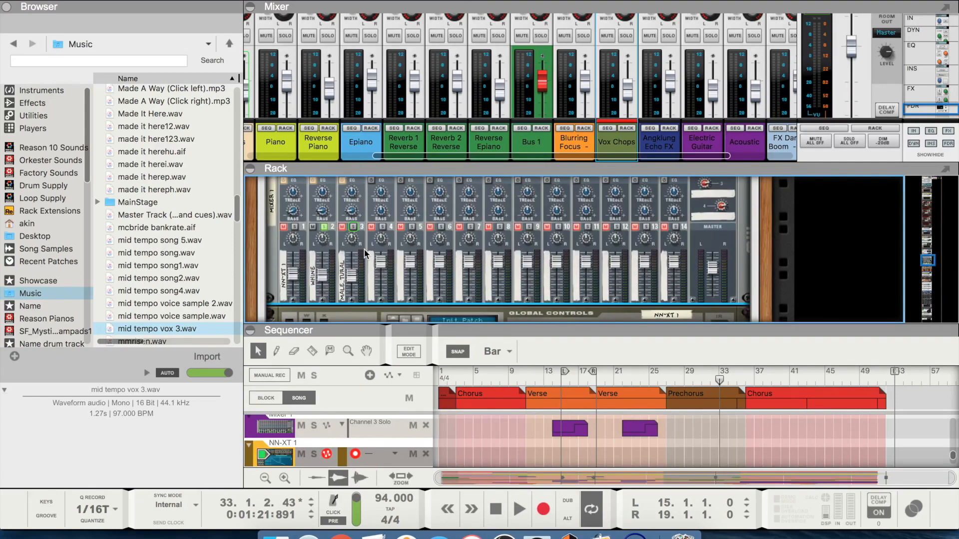
Route the master keyboard to the Vox Chops Combinator.
{"action": "scroll", "coordinate": [301, 251], "scroll_direction": "up", "scroll_amount": 5}
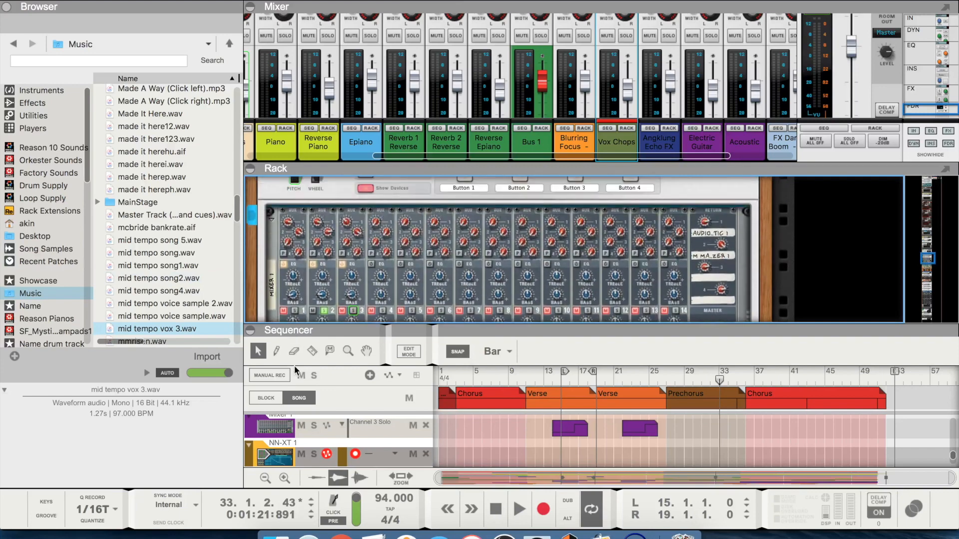
{"action": "scroll", "coordinate": [356, 261], "scroll_direction": "up", "scroll_amount": 3}
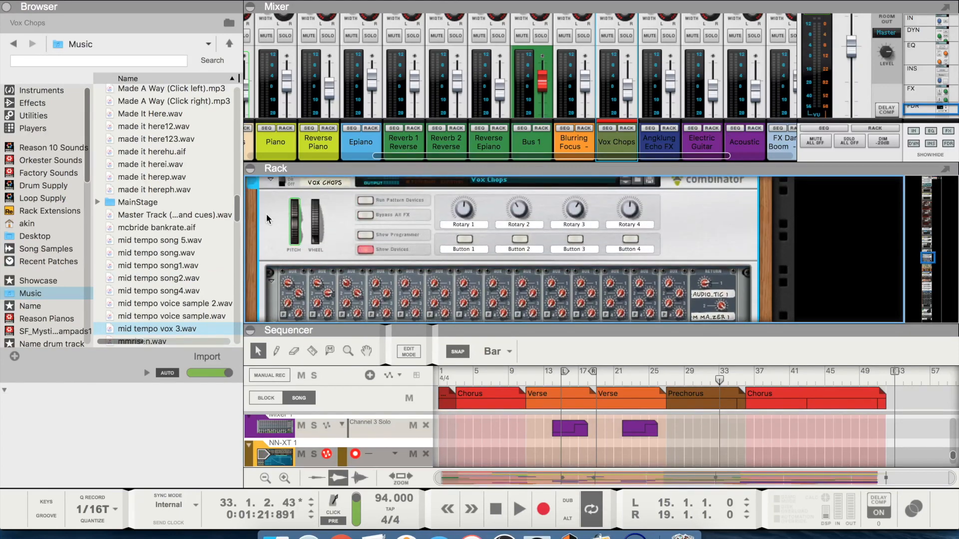
{"action": "left_click", "coordinate": [253, 185]}
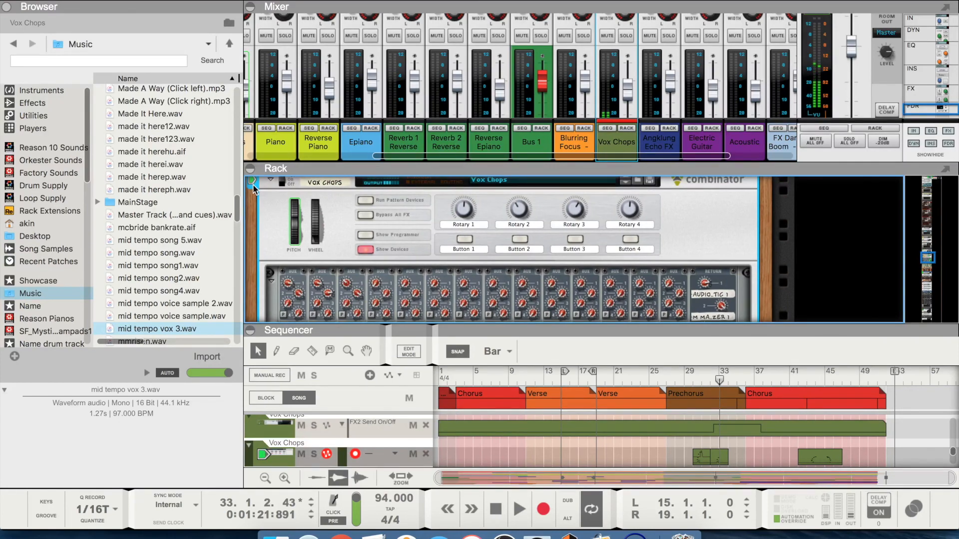
Examine the oscillators, modulators and filters of the Malström's Whine patch while playing the Combinator.
{"action": "scroll", "coordinate": [394, 226], "scroll_direction": "down", "scroll_amount": 8}
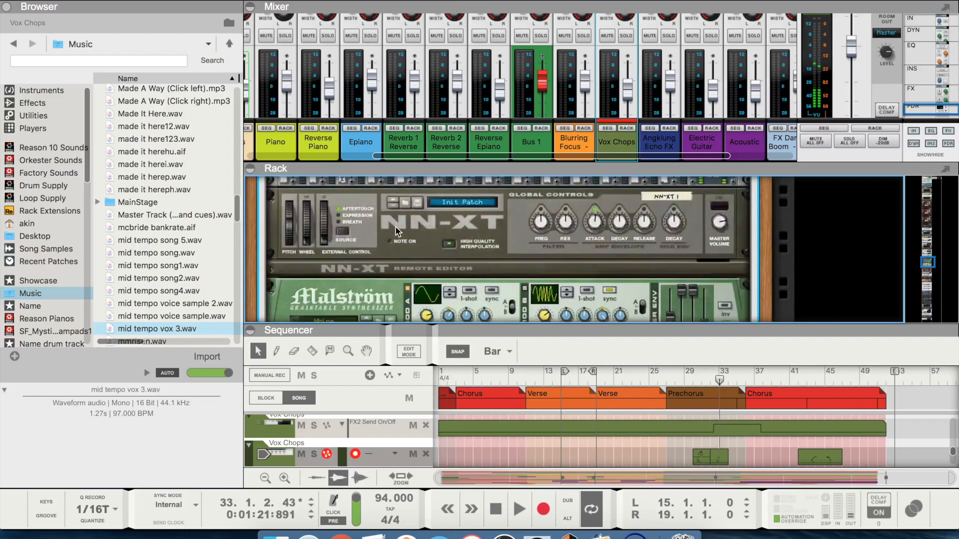
{"action": "scroll", "coordinate": [395, 226], "scroll_direction": "down", "scroll_amount": 3}
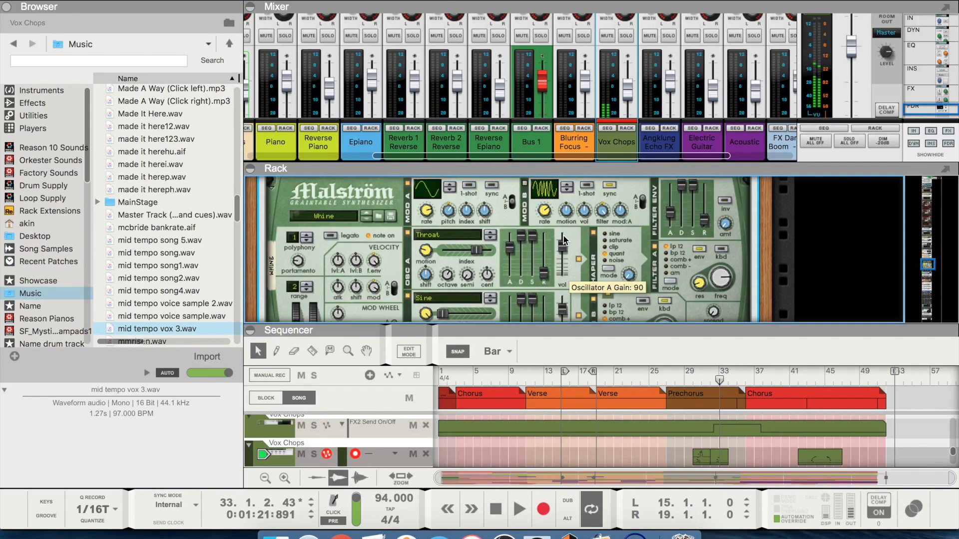
{"action": "scroll", "coordinate": [563, 236], "scroll_direction": "down", "scroll_amount": 5}
{"action": "scroll", "coordinate": [563, 235], "scroll_direction": "up", "scroll_amount": 8}
{"action": "scroll", "coordinate": [563, 236], "scroll_direction": "up", "scroll_amount": 6}
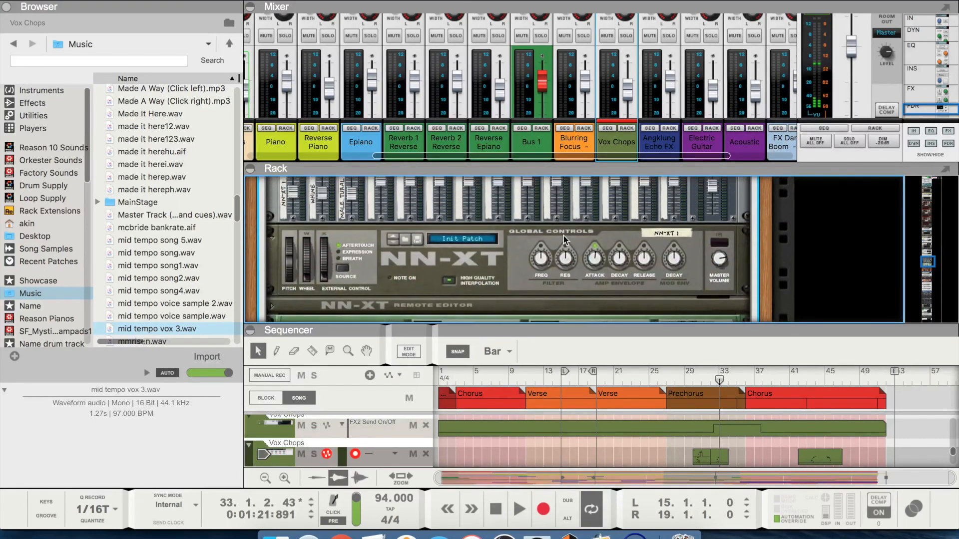
Take the Whine channel off solo, and view the Humana vocal instrument's patch list without changing its patch.
{"action": "left_click", "coordinate": [324, 210]}
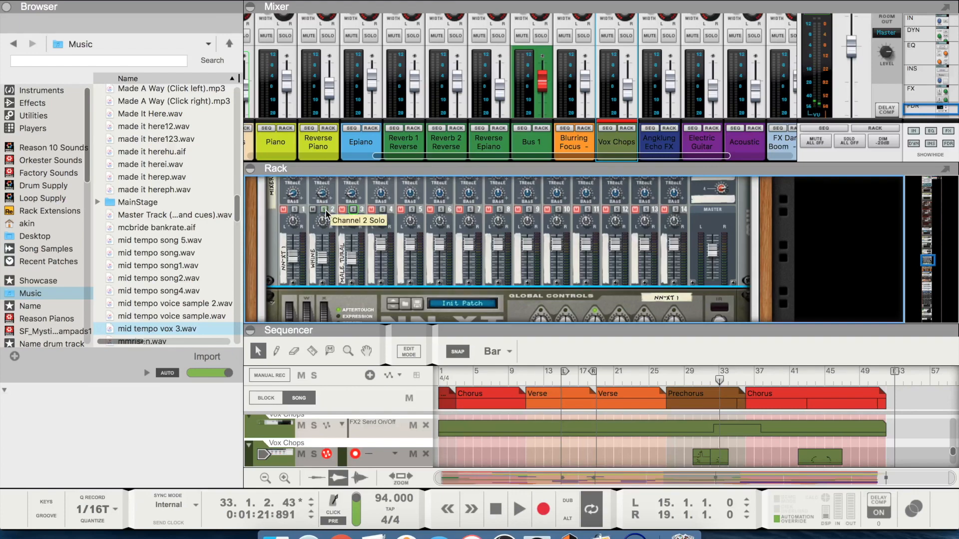
{"action": "scroll", "coordinate": [386, 260], "scroll_direction": "down", "scroll_amount": 9}
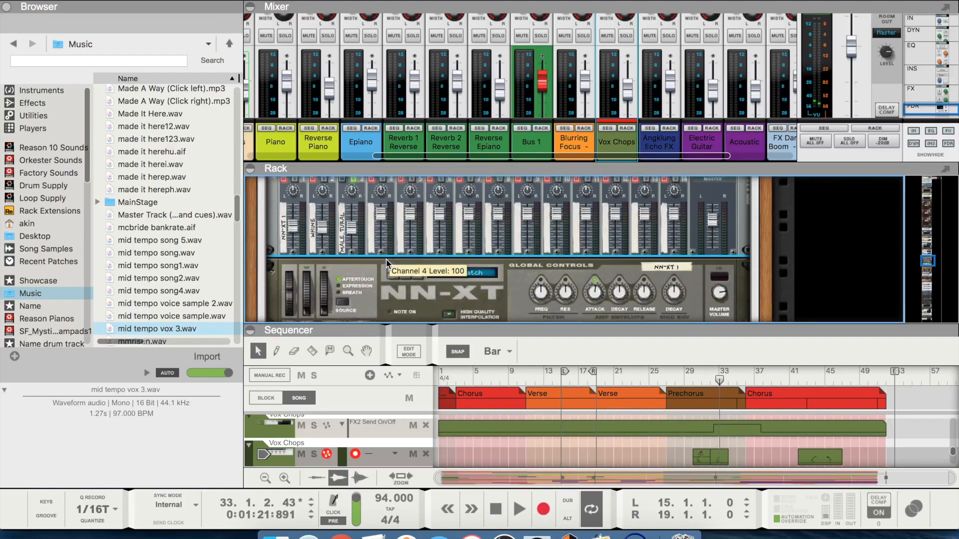
{"action": "scroll", "coordinate": [385, 260], "scroll_direction": "down", "scroll_amount": 2}
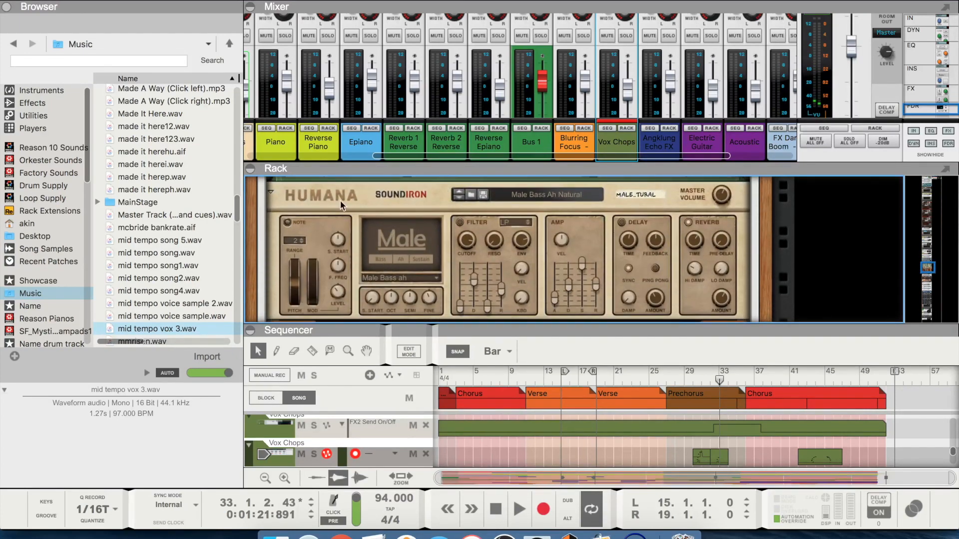
{"action": "left_click", "coordinate": [554, 193]}
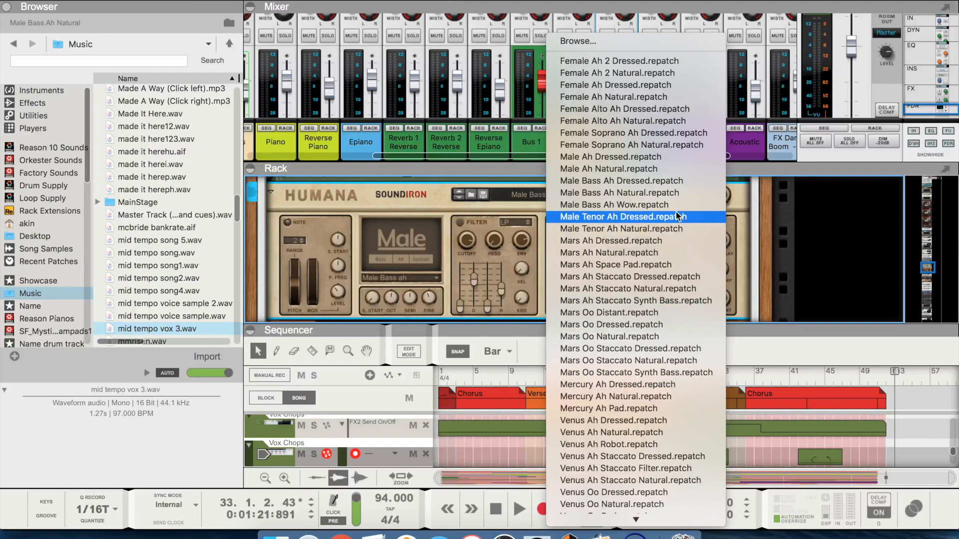
{"action": "left_click", "coordinate": [422, 198]}
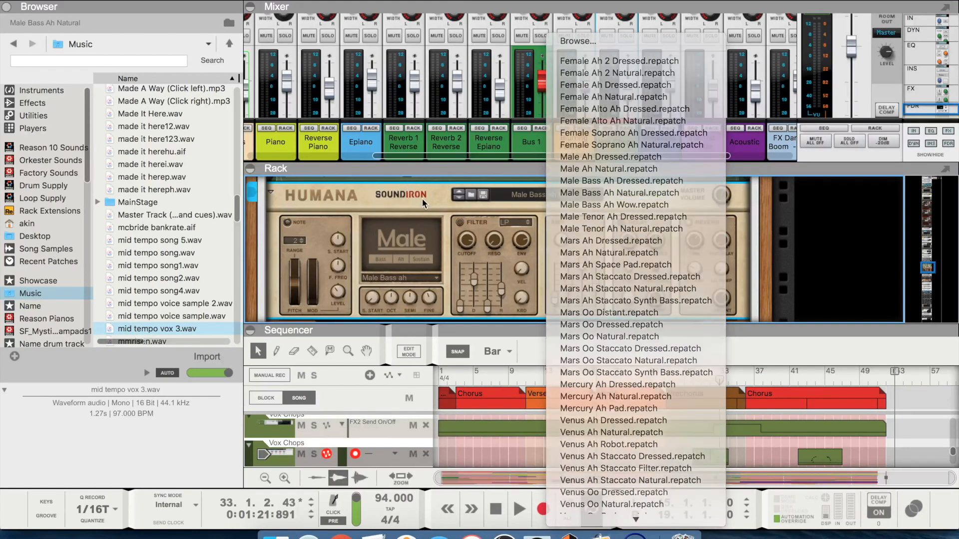
{"action": "scroll", "coordinate": [448, 251], "scroll_direction": "up", "scroll_amount": 10}
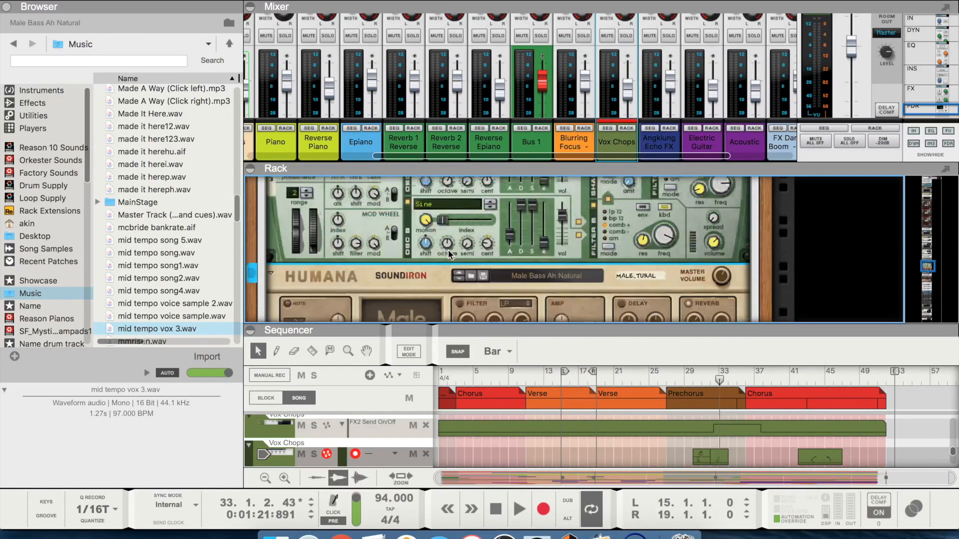
{"action": "scroll", "coordinate": [448, 250], "scroll_direction": "up", "scroll_amount": 3}
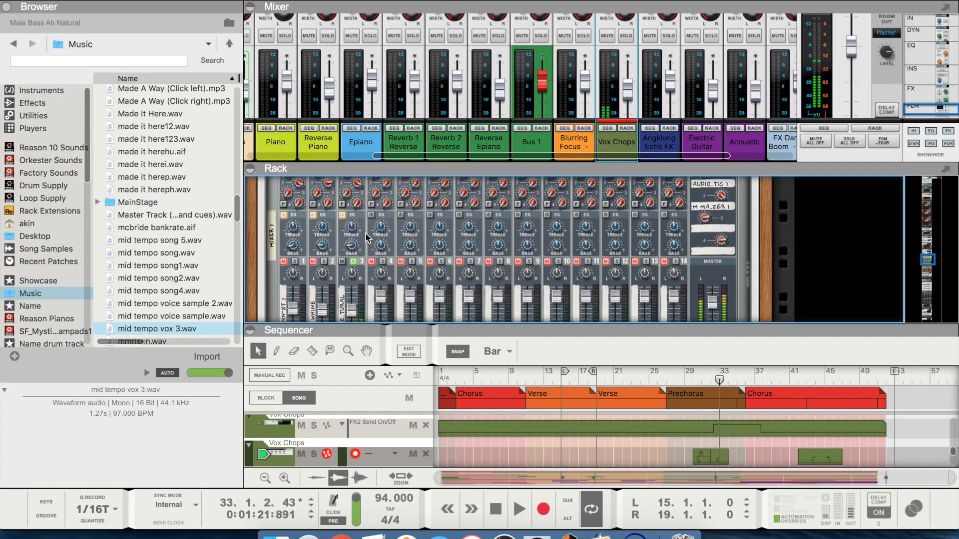
{"action": "left_click", "coordinate": [353, 261]}
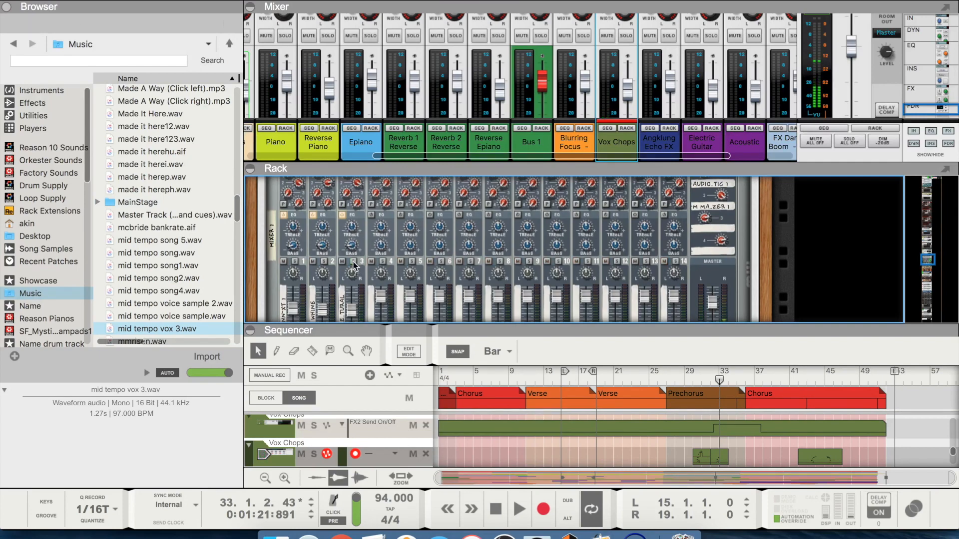
Review the line mixer and Malström in the Vox Chops Combinator, and hide the Combinator's devices.
{"action": "scroll", "coordinate": [391, 271], "scroll_direction": "down", "scroll_amount": 10}
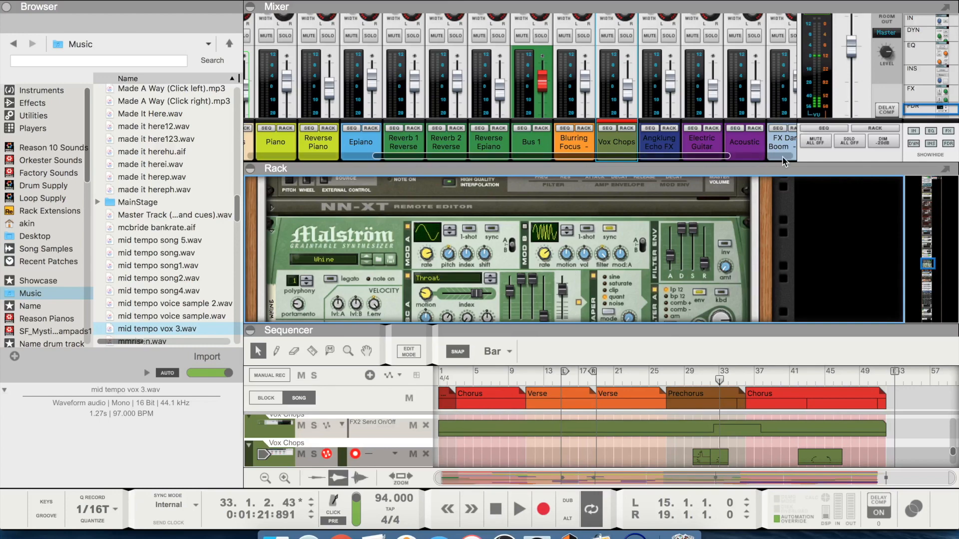
{"action": "scroll", "coordinate": [615, 206], "scroll_direction": "up", "scroll_amount": 5}
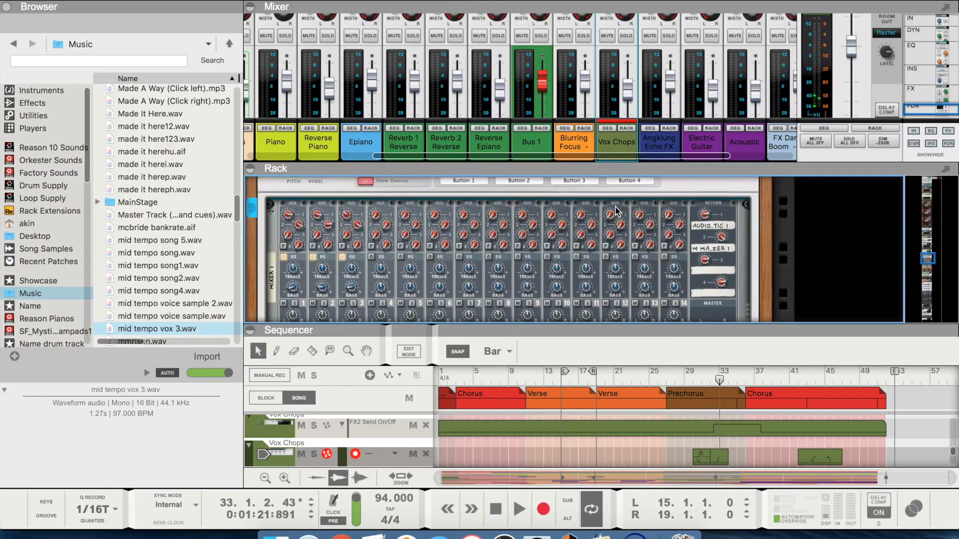
{"action": "scroll", "coordinate": [441, 253], "scroll_direction": "down", "scroll_amount": 1}
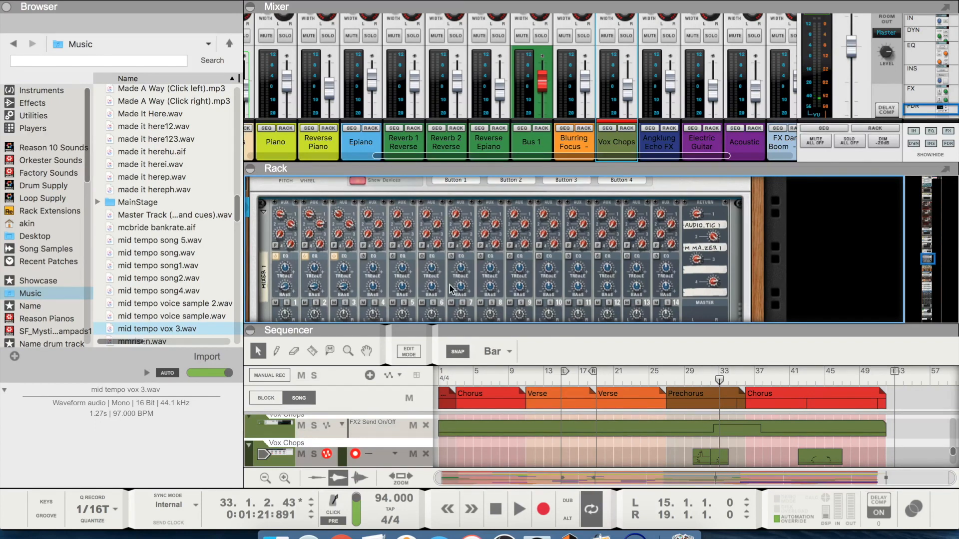
{"action": "scroll", "coordinate": [446, 280], "scroll_direction": "up", "scroll_amount": 3}
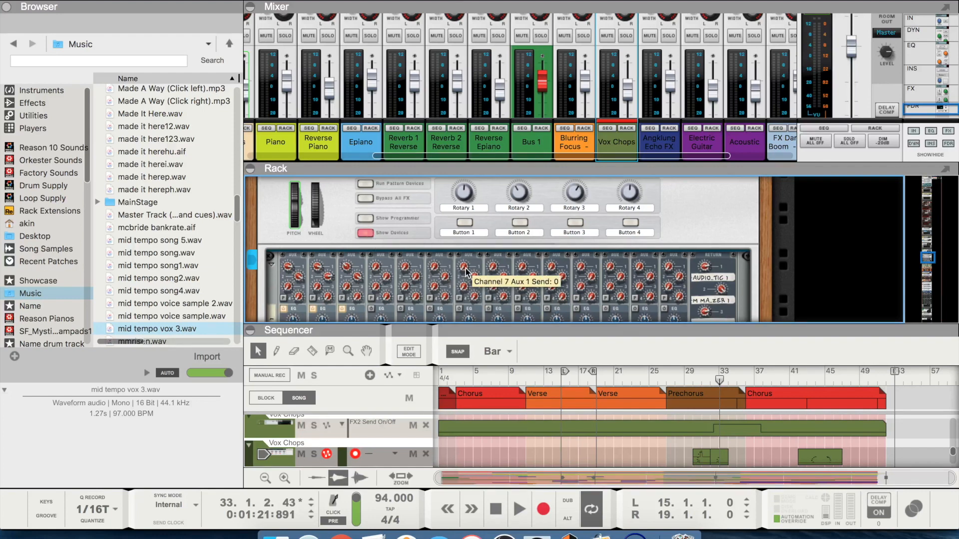
{"action": "scroll", "coordinate": [465, 272], "scroll_direction": "down", "scroll_amount": 3}
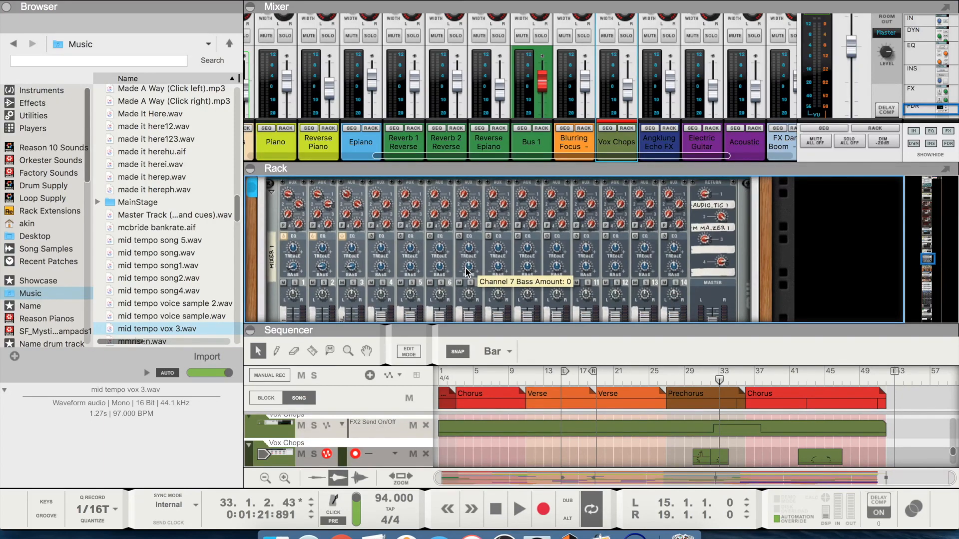
{"action": "scroll", "coordinate": [465, 272], "scroll_direction": "up", "scroll_amount": 2}
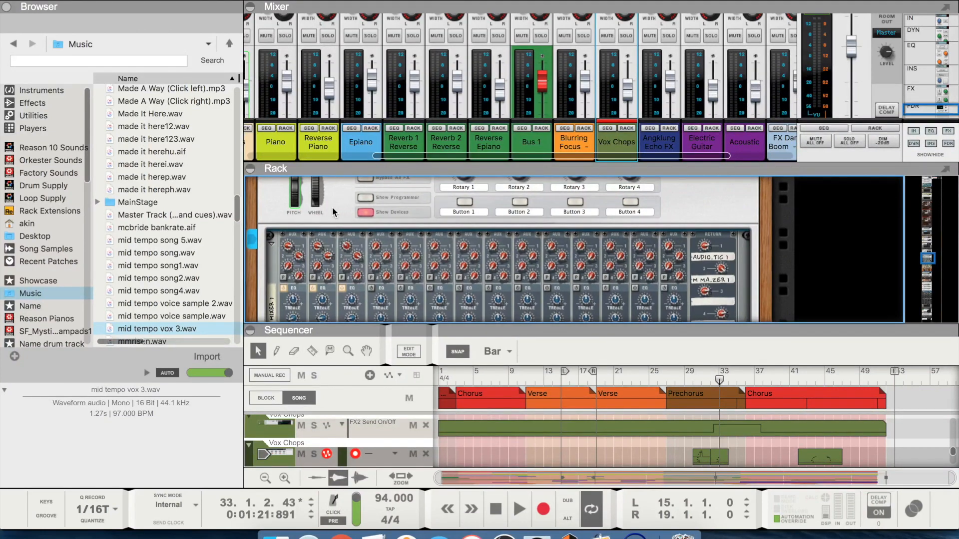
{"action": "left_click", "coordinate": [367, 212]}
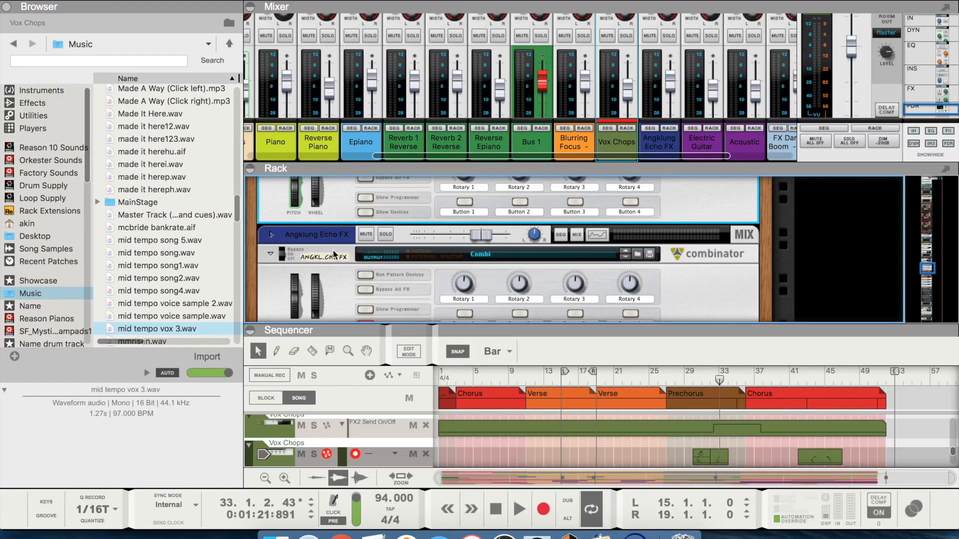
{"action": "scroll", "coordinate": [333, 250], "scroll_direction": "up", "scroll_amount": 2}
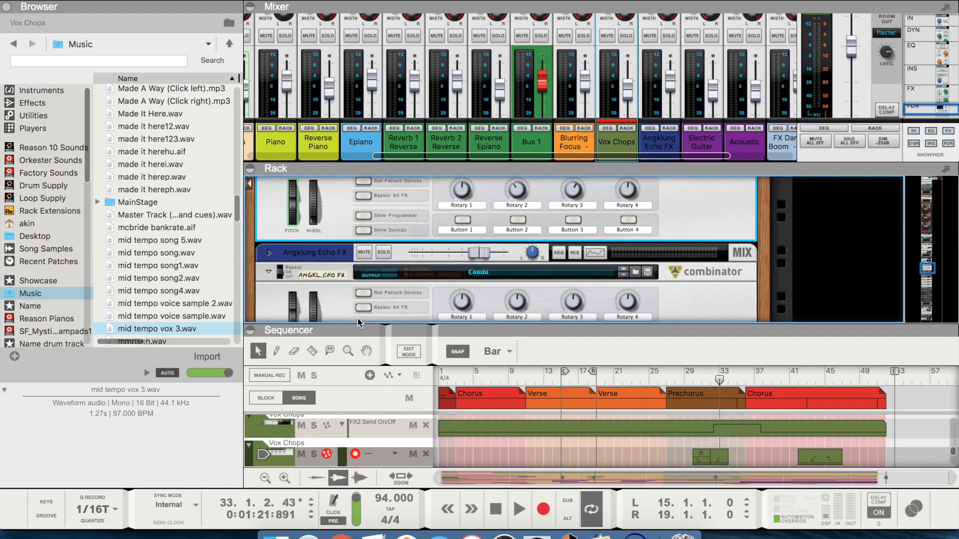
Move the song position to bar 26 and select the Klang Arp track for keyboard input.
{"action": "scroll", "coordinate": [582, 445], "scroll_direction": "down", "scroll_amount": 5}
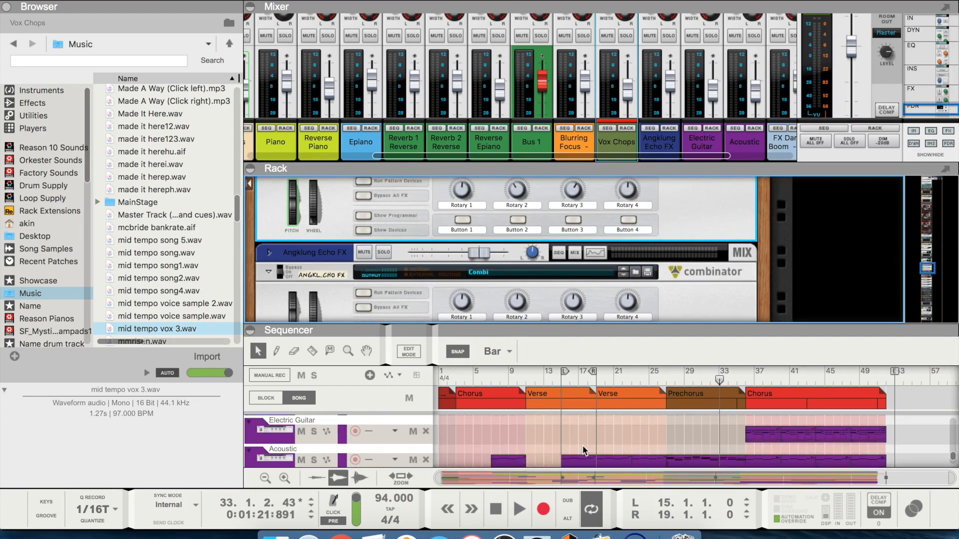
{"action": "scroll", "coordinate": [699, 442], "scroll_direction": "down", "scroll_amount": 2}
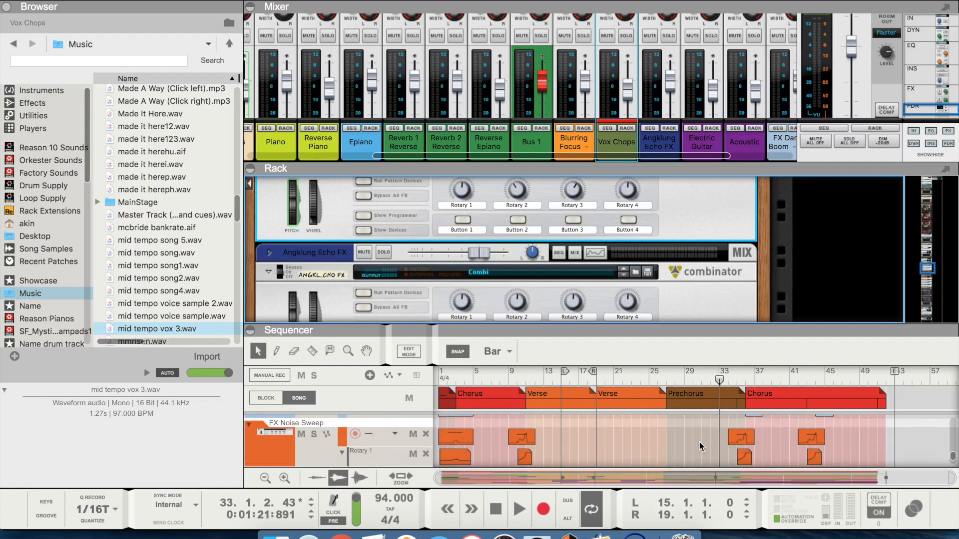
{"action": "scroll", "coordinate": [699, 441], "scroll_direction": "up", "scroll_amount": 5}
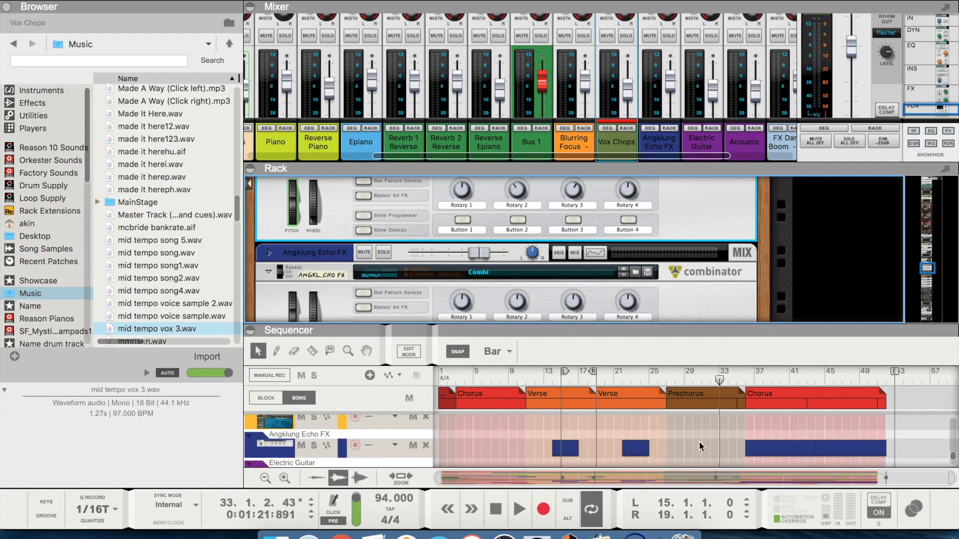
{"action": "scroll", "coordinate": [699, 442], "scroll_direction": "up", "scroll_amount": 5}
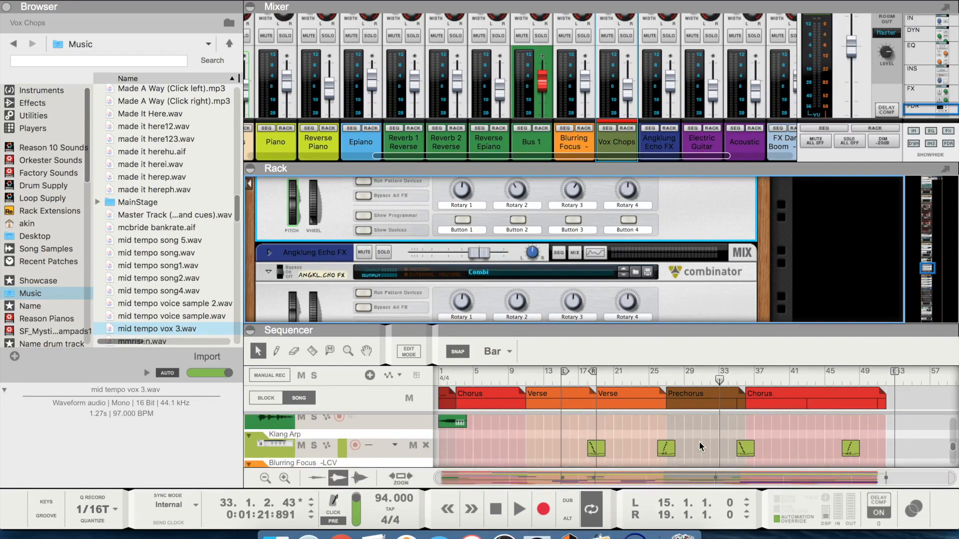
{"action": "left_click", "coordinate": [657, 382]}
{"action": "left_click", "coordinate": [259, 446]}
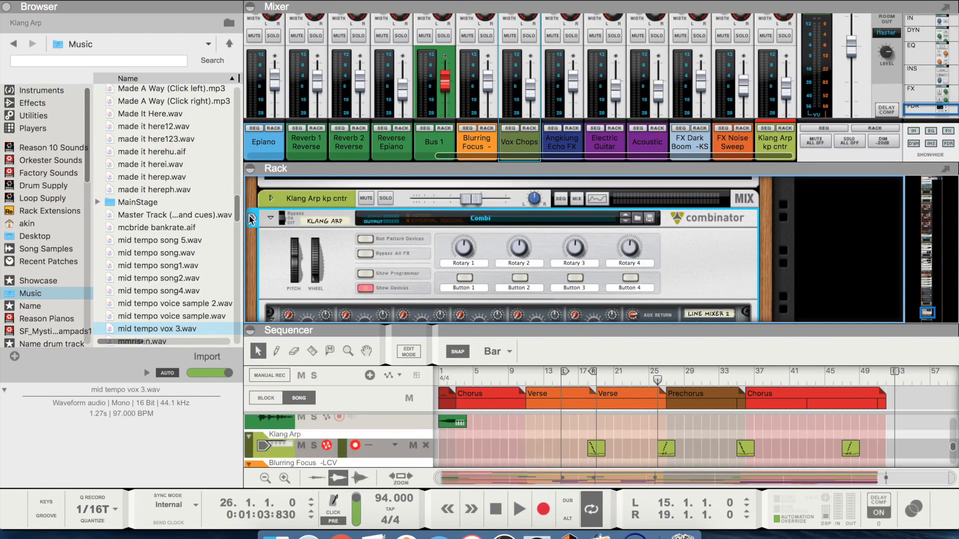
Examine the Klang instrument with its Circle Bells Reso Drop patch inside the Klang Arp Combinator.
{"action": "scroll", "coordinate": [403, 223], "scroll_direction": "down", "scroll_amount": 5}
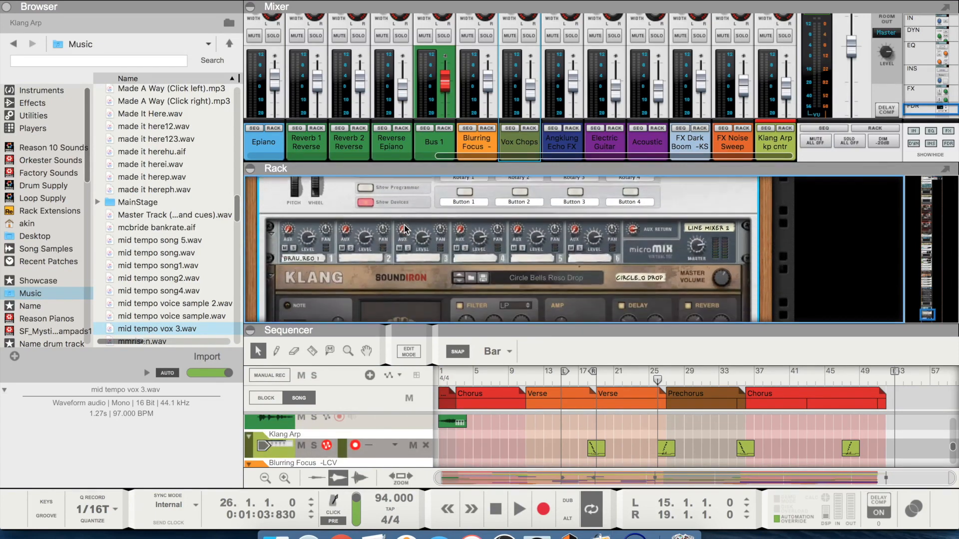
{"action": "scroll", "coordinate": [403, 225], "scroll_direction": "down", "scroll_amount": 3}
{"action": "scroll", "coordinate": [403, 224], "scroll_direction": "up", "scroll_amount": 3}
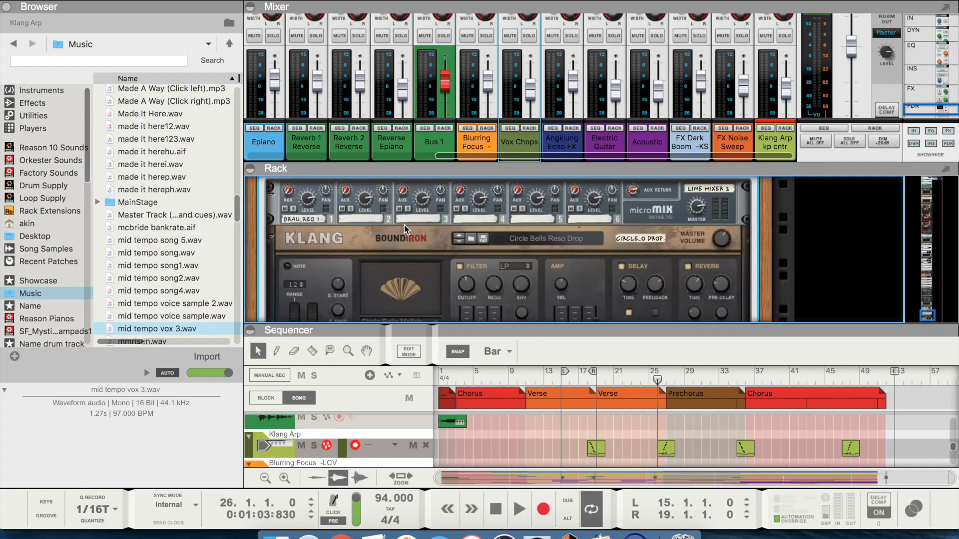
{"action": "scroll", "coordinate": [404, 225], "scroll_direction": "down", "scroll_amount": 1}
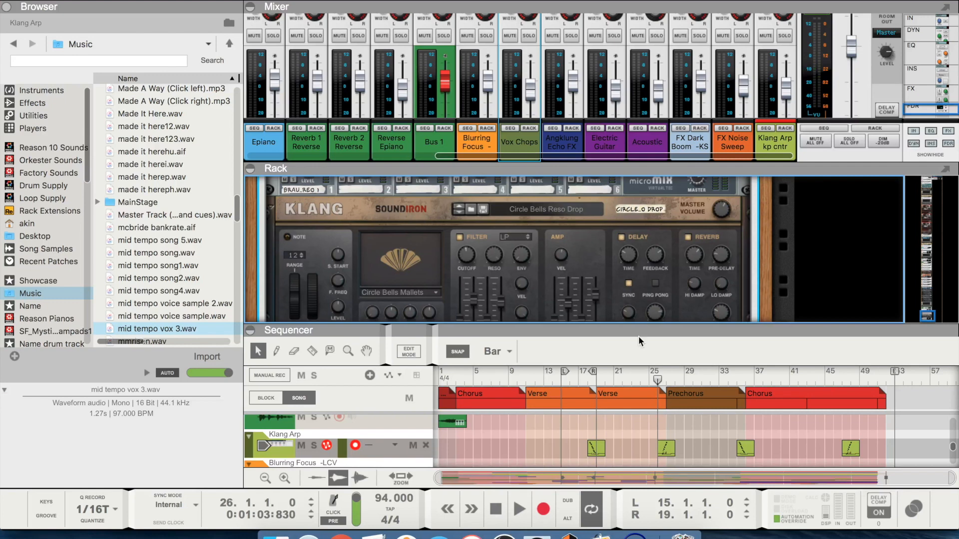
Solo the Klang Arp track during playback and audition its first clip from around bar 18.
{"action": "left_click", "coordinate": [588, 381]}
{"action": "key", "text": "space"}
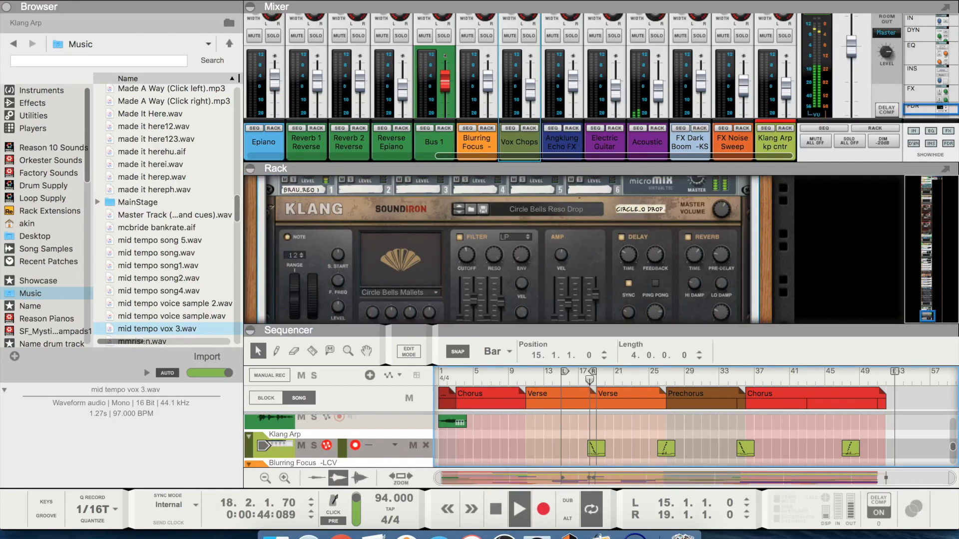
{"action": "left_click", "coordinate": [314, 446]}
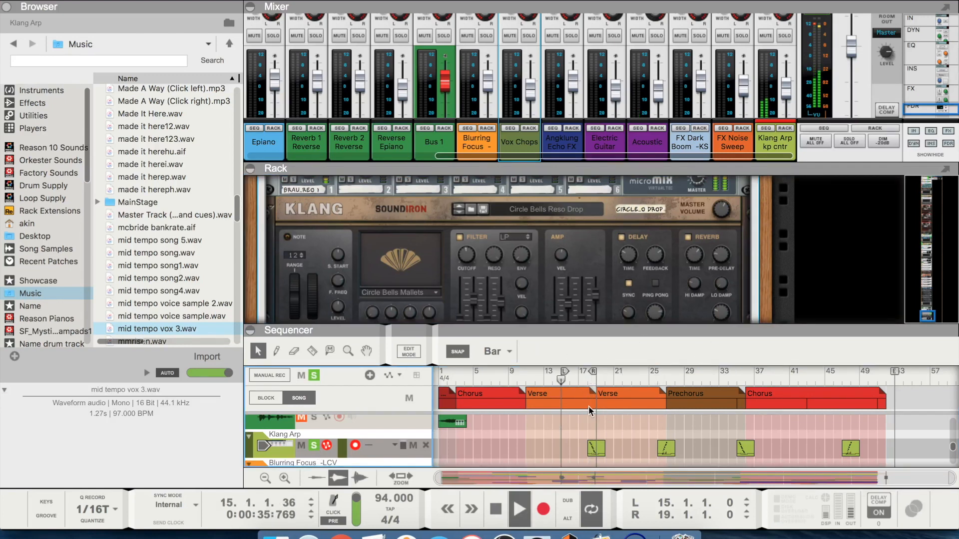
{"action": "left_click", "coordinate": [588, 381]}
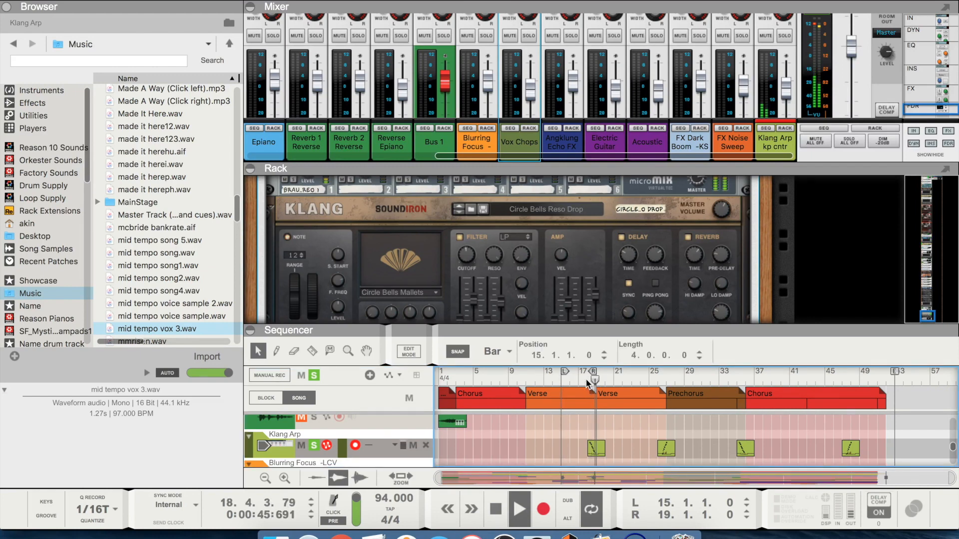
{"action": "key", "text": "space"}
Audition the soloed Klang Arp clip from bar 18 with the tempo set to 34, and undo the tempo change.
{"action": "double_click", "coordinate": [379, 497]}
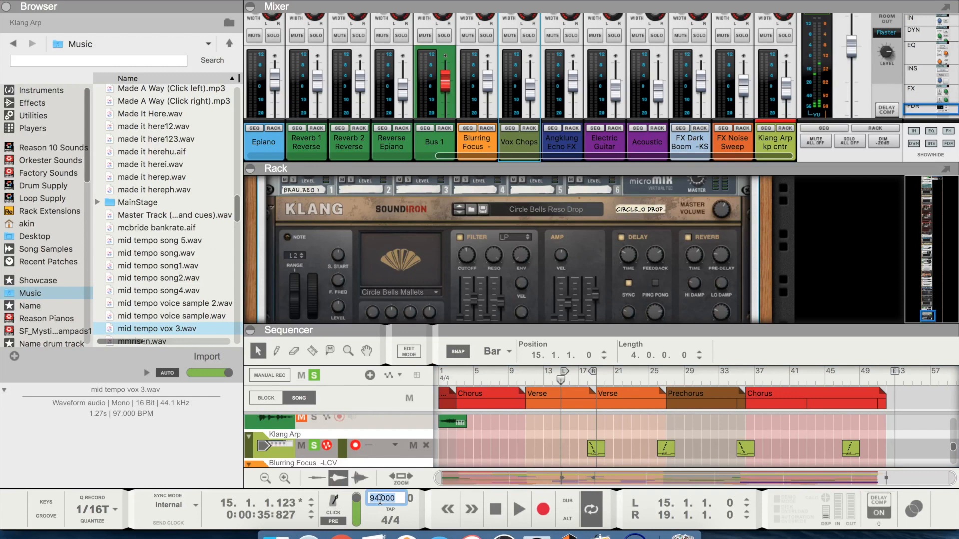
{"action": "type", "text": "34"}
{"action": "key", "text": "Return"}
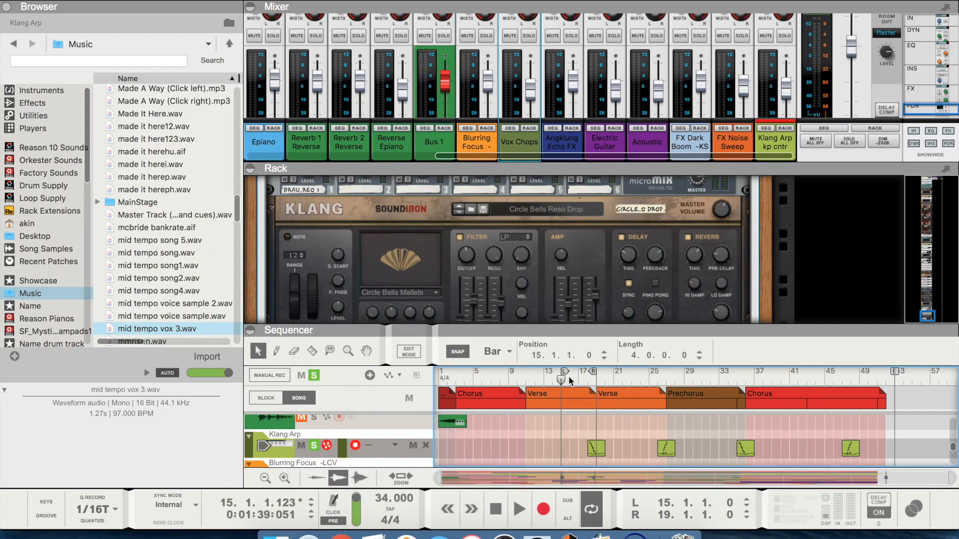
{"action": "left_click", "coordinate": [588, 380]}
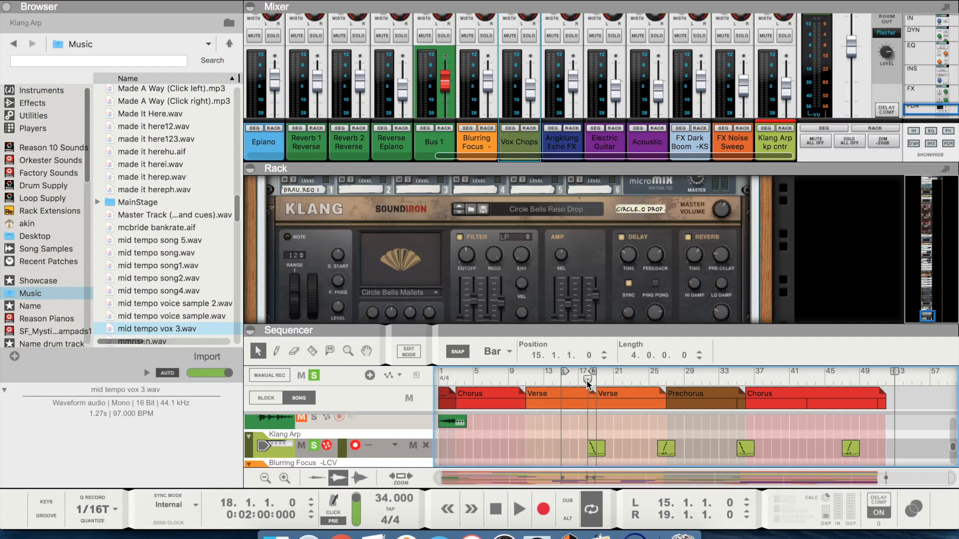
{"action": "key", "text": "space"}
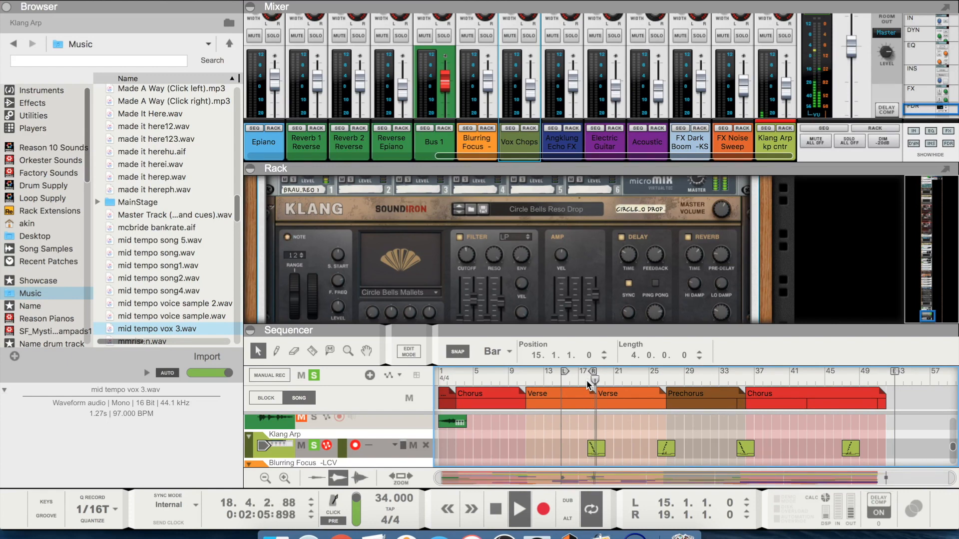
{"action": "key", "text": "space"}
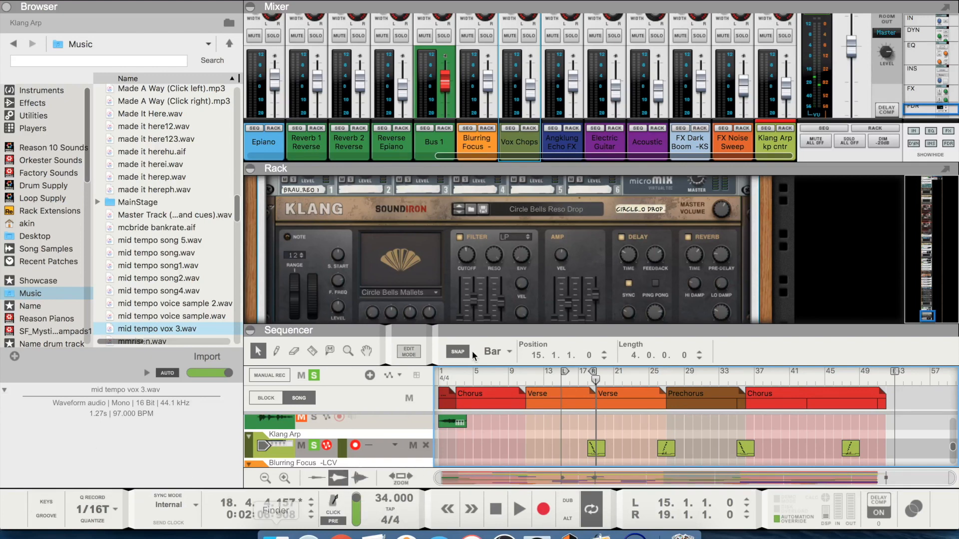
{"action": "key", "text": "super+z"}
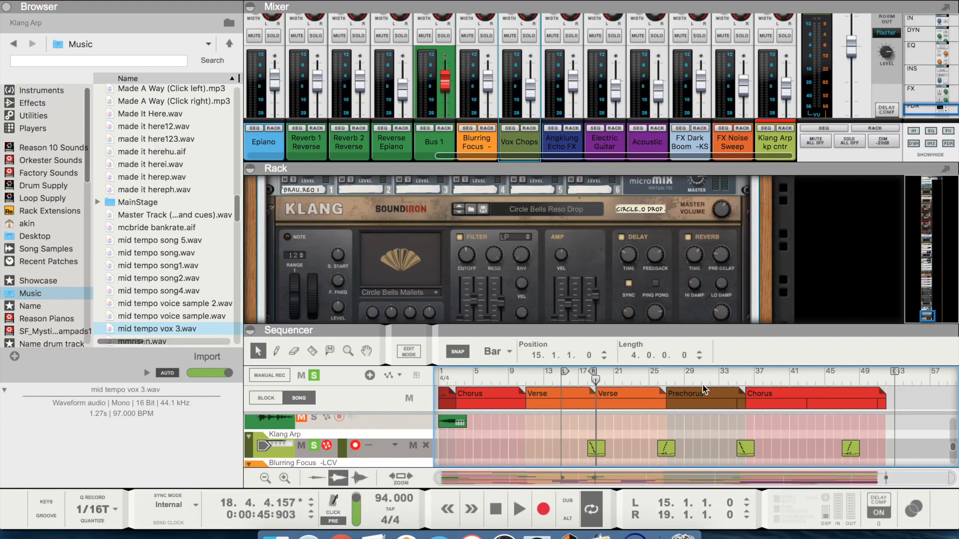
Play the soloed Klang Arp clips near bars 18 and 26 at the song's original tempo.
{"action": "left_click_drag", "start_coordinate": [594, 384], "coordinate": [591, 383]}
{"action": "key", "text": "space"}
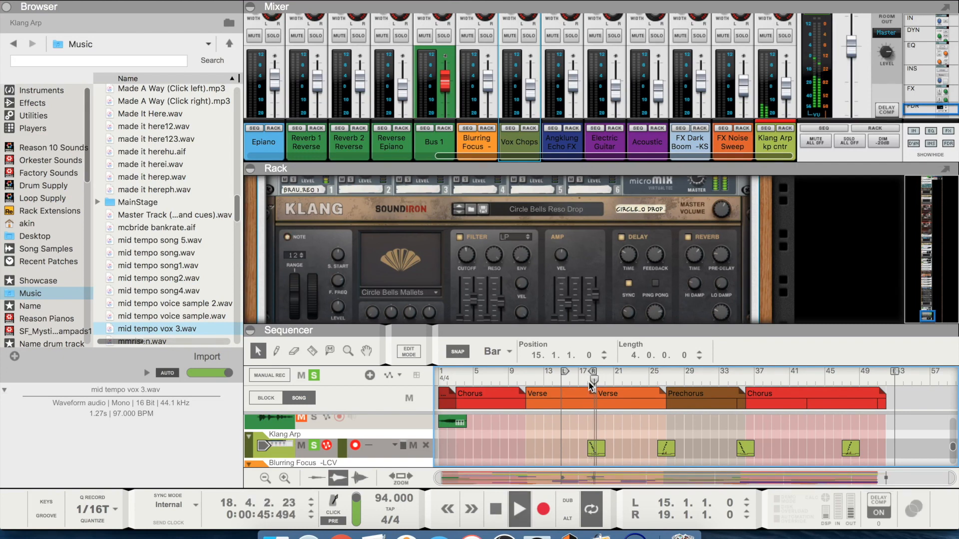
{"action": "key", "text": "space"}
{"action": "left_click", "coordinate": [659, 379]}
{"action": "key", "text": "space"}
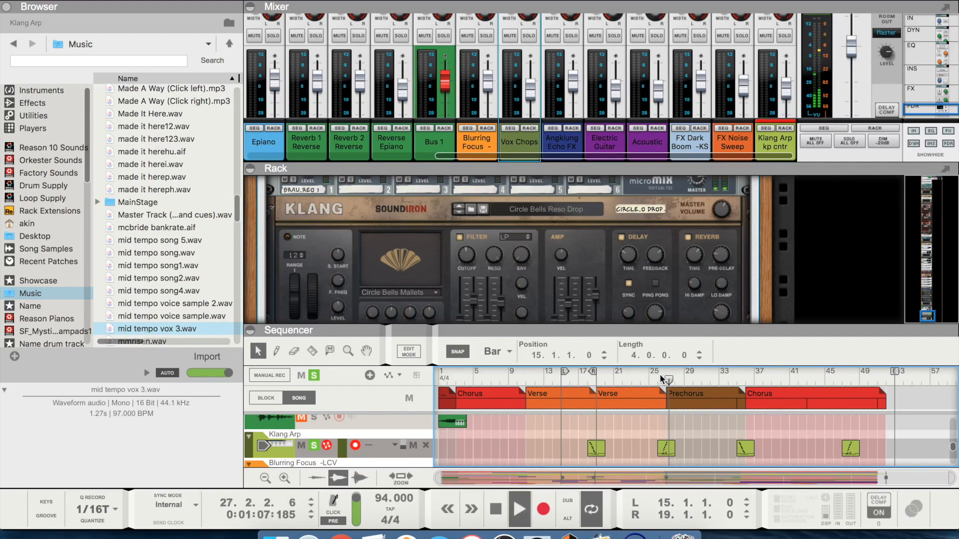
{"action": "left_click", "coordinate": [738, 381]}
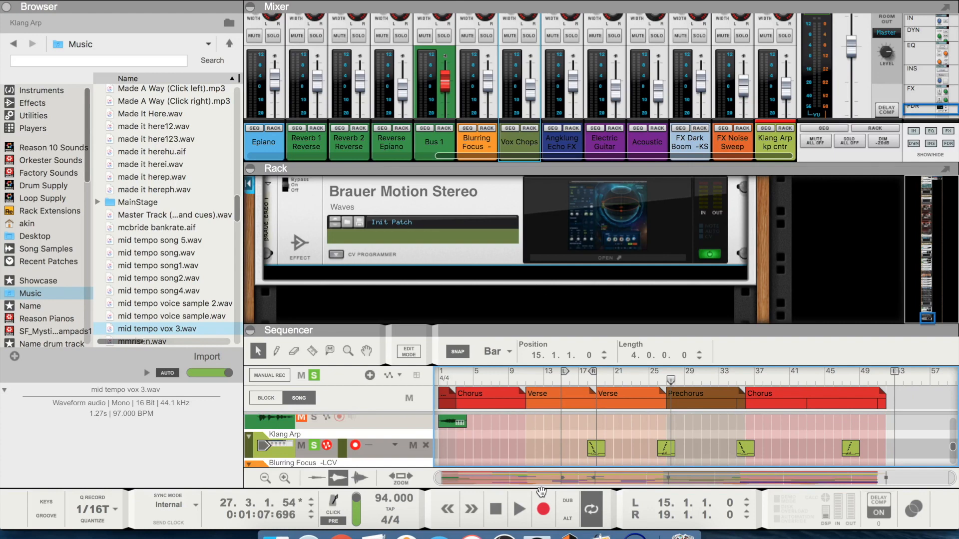
Locate the Angklung Echo FX channel in the main mixer and show its Combinator in the rack.
{"action": "scroll", "coordinate": [464, 443], "scroll_direction": "down", "scroll_amount": 1}
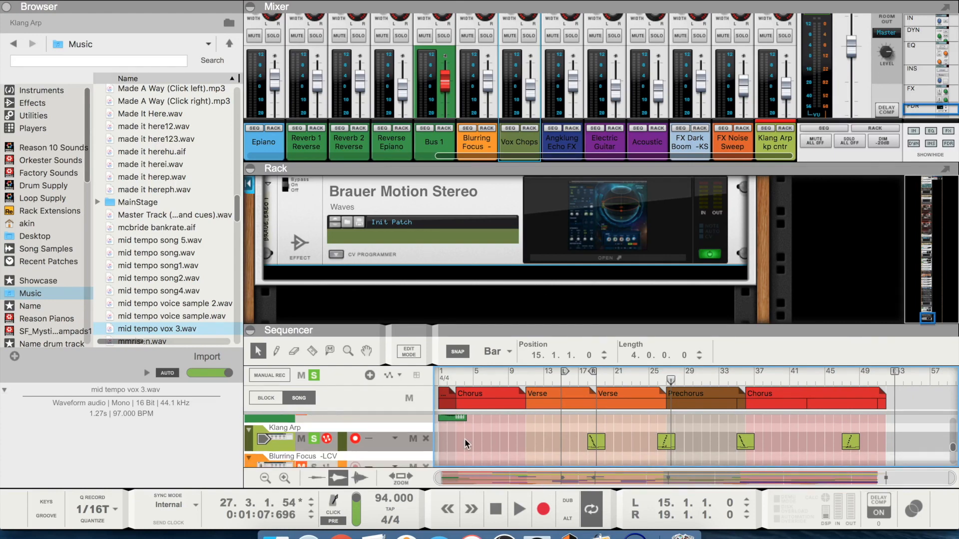
{"action": "scroll", "coordinate": [465, 438], "scroll_direction": "down", "scroll_amount": 5}
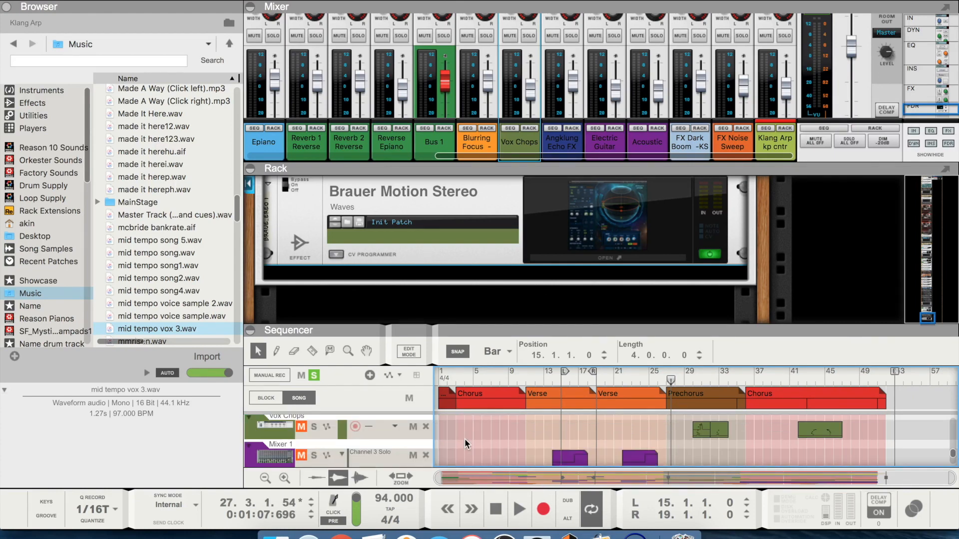
{"action": "scroll", "coordinate": [709, 122], "scroll_direction": "down", "scroll_amount": 1}
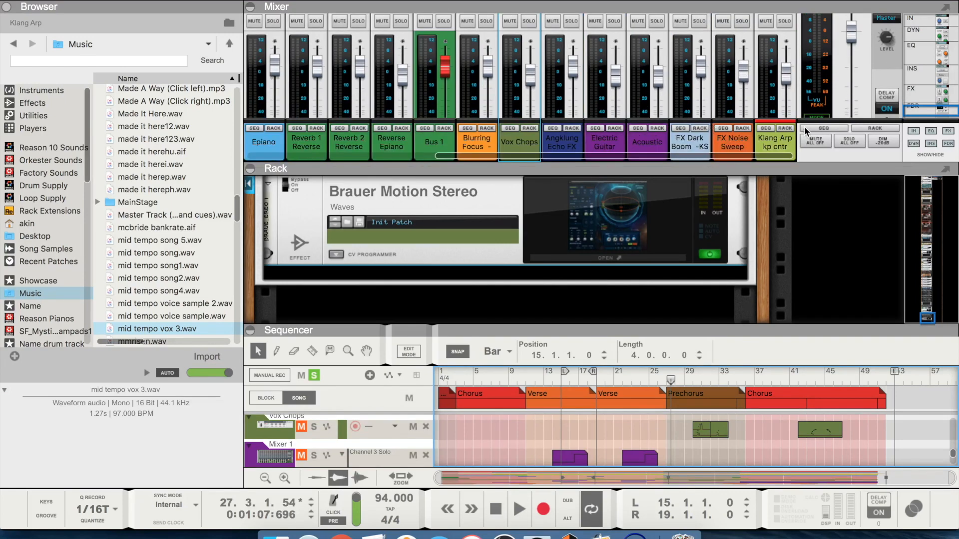
{"action": "scroll", "coordinate": [627, 86], "scroll_direction": "down", "scroll_amount": 2}
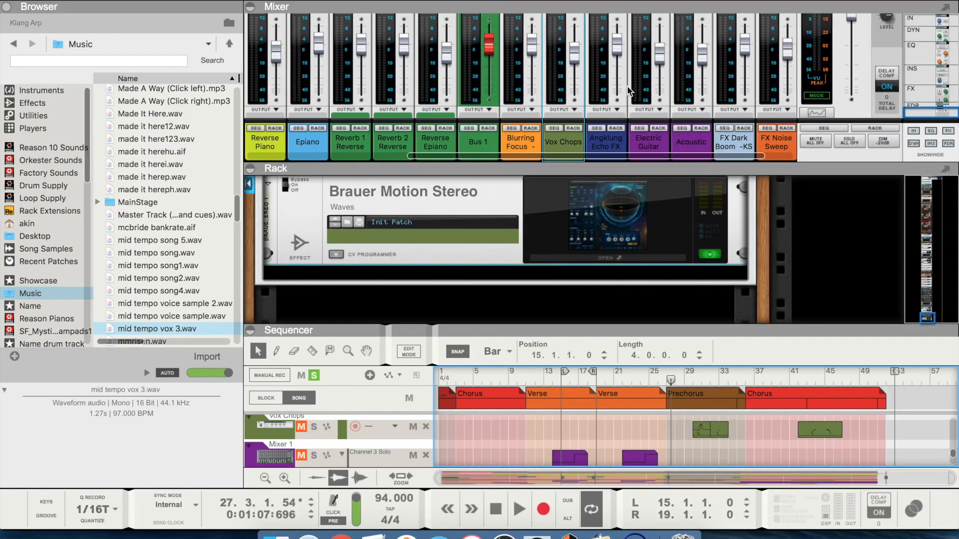
{"action": "scroll", "coordinate": [615, 104], "scroll_direction": "up", "scroll_amount": 1}
{"action": "left_click", "coordinate": [616, 129]}
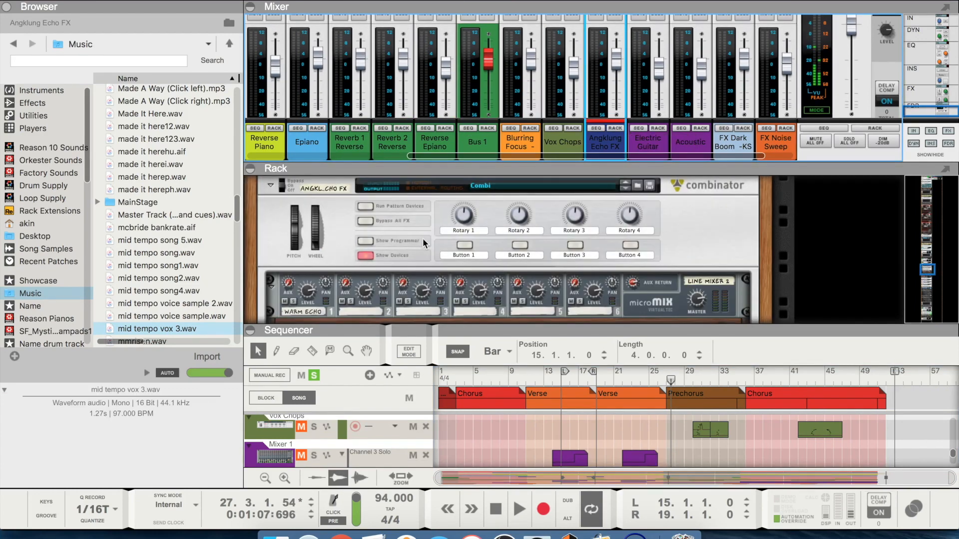
Route the master keyboard to the Angklung Echo FX Combinator and view its Pangea instrument with the Angklung Natural patch.
{"action": "left_click", "coordinate": [251, 225]}
{"action": "left_click", "coordinate": [275, 200]}
{"action": "scroll", "coordinate": [277, 212], "scroll_direction": "up", "scroll_amount": 1}
{"action": "left_click", "coordinate": [252, 204]}
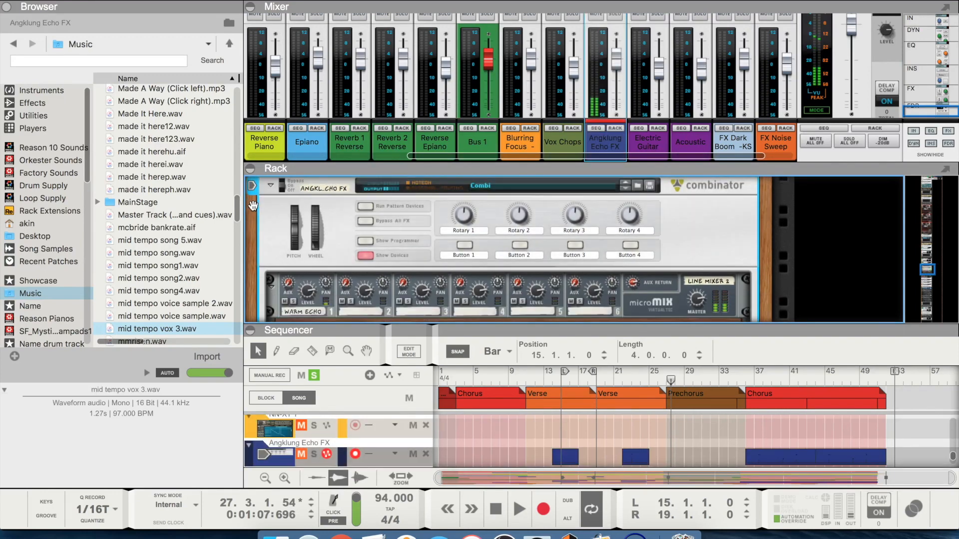
{"action": "scroll", "coordinate": [526, 255], "scroll_direction": "down", "scroll_amount": 5}
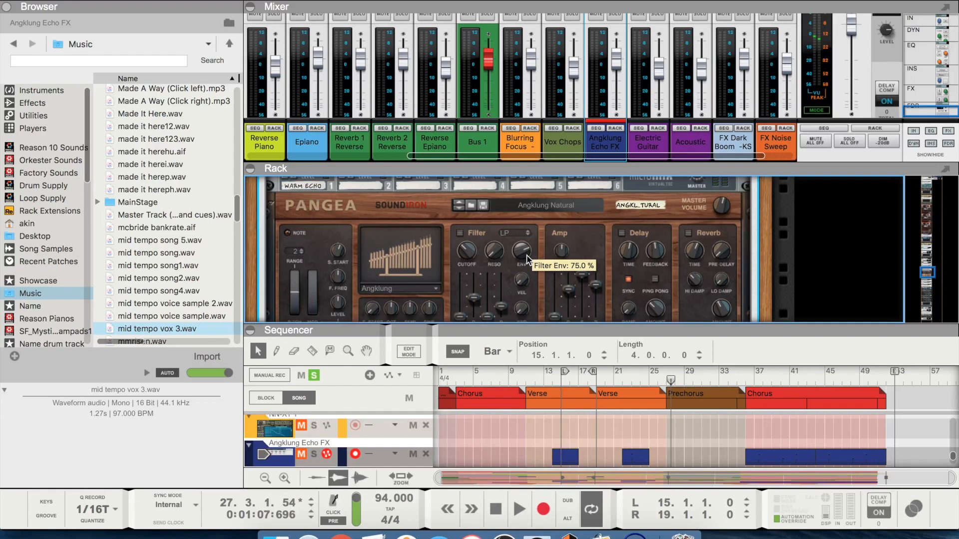
Examine The Echo with the Warm Echo patch beneath the Pangea instrument, including its enable switch, delay, feedback and diffusion controls.
{"action": "scroll", "coordinate": [527, 255], "scroll_direction": "down", "scroll_amount": 3}
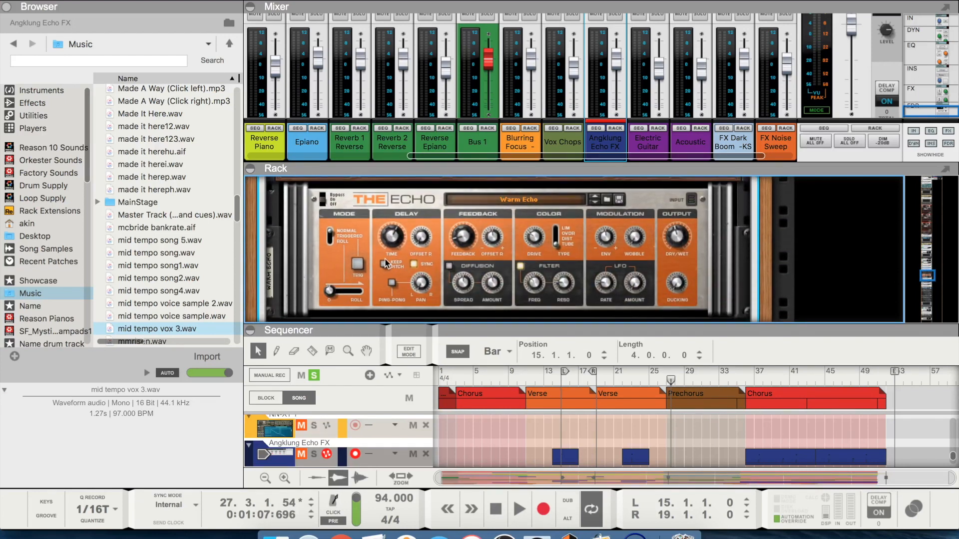
{"action": "scroll", "coordinate": [387, 262], "scroll_direction": "up", "scroll_amount": 2}
{"action": "left_click", "coordinate": [394, 242]}
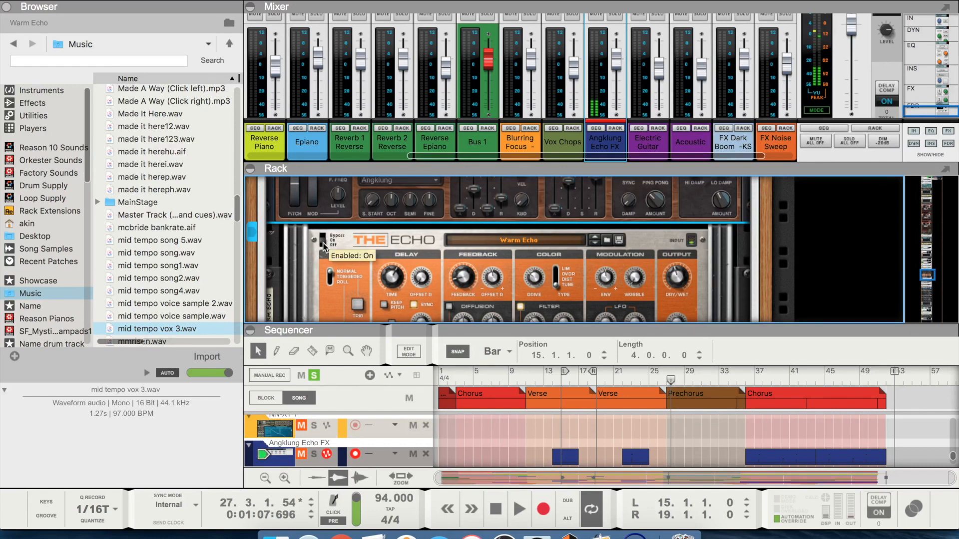
{"action": "scroll", "coordinate": [442, 320], "scroll_direction": "down", "scroll_amount": 3}
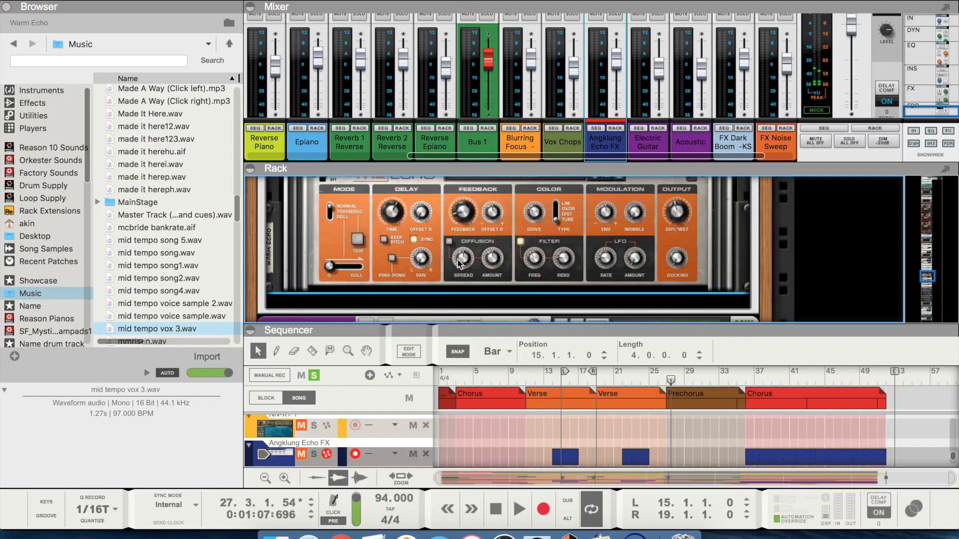
{"action": "scroll", "coordinate": [459, 263], "scroll_direction": "up", "scroll_amount": 1}
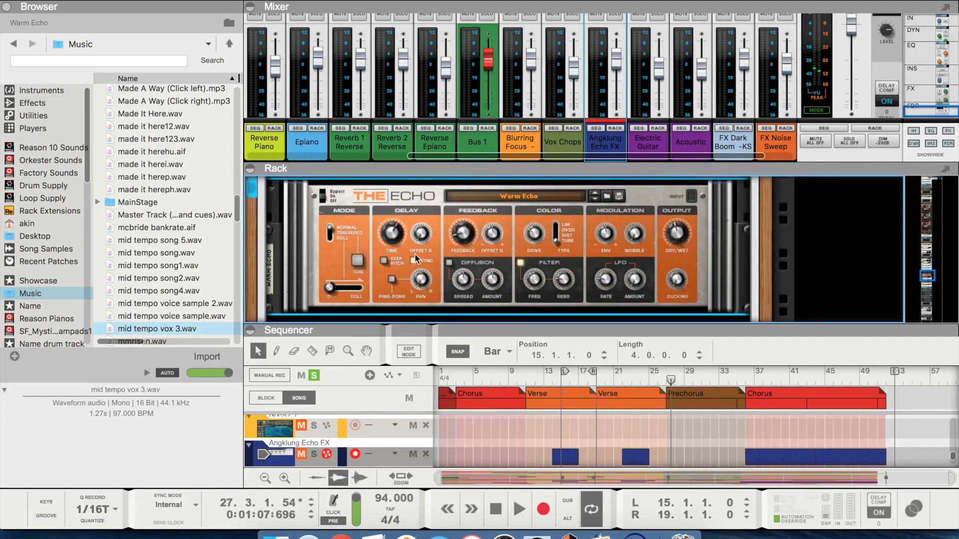
{"action": "scroll", "coordinate": [310, 220], "scroll_direction": "up", "scroll_amount": 2}
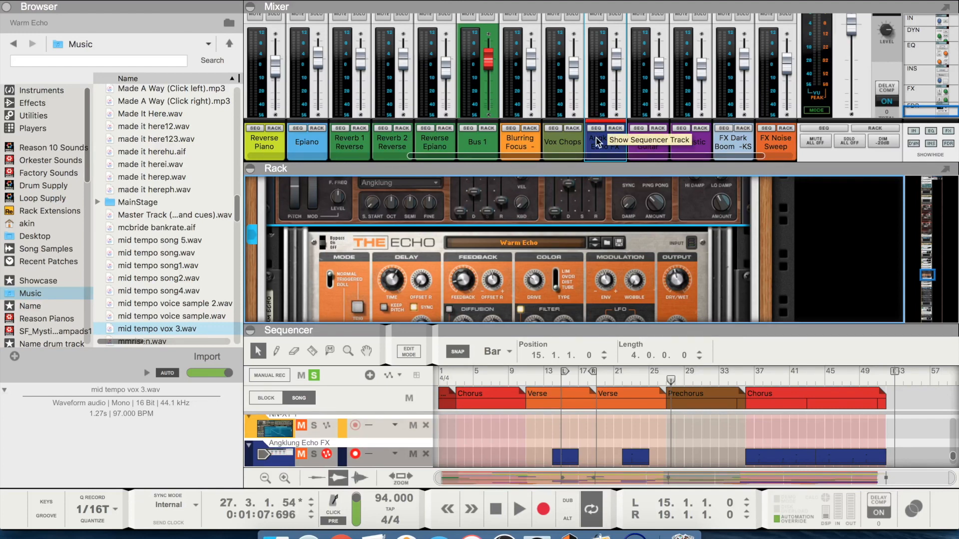
{"action": "mouse_move", "coordinate": [402, 282]}
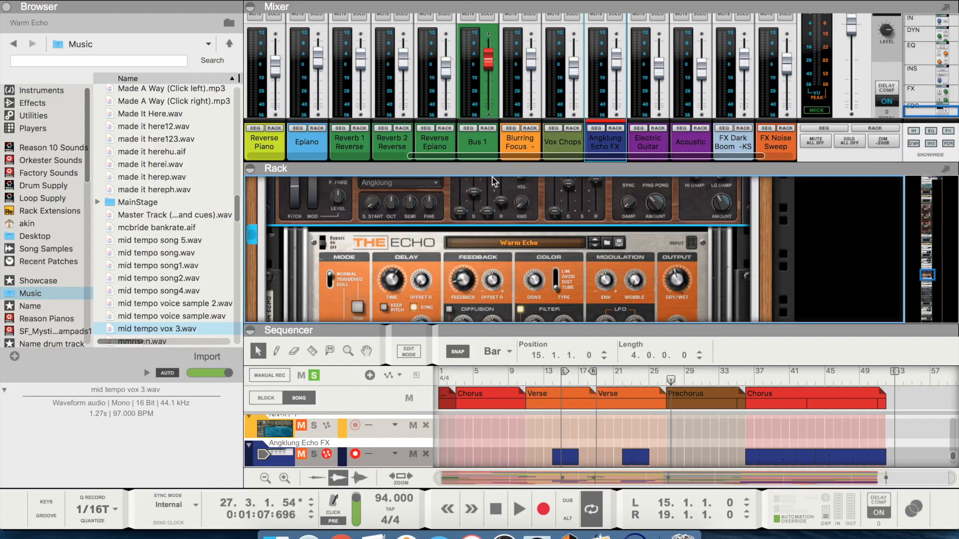
Show the Angklung Echo FX Combinator and start playback at its clip in the second verse, near bar 22.
{"action": "left_click", "coordinate": [615, 127]}
{"action": "left_click", "coordinate": [629, 355]}
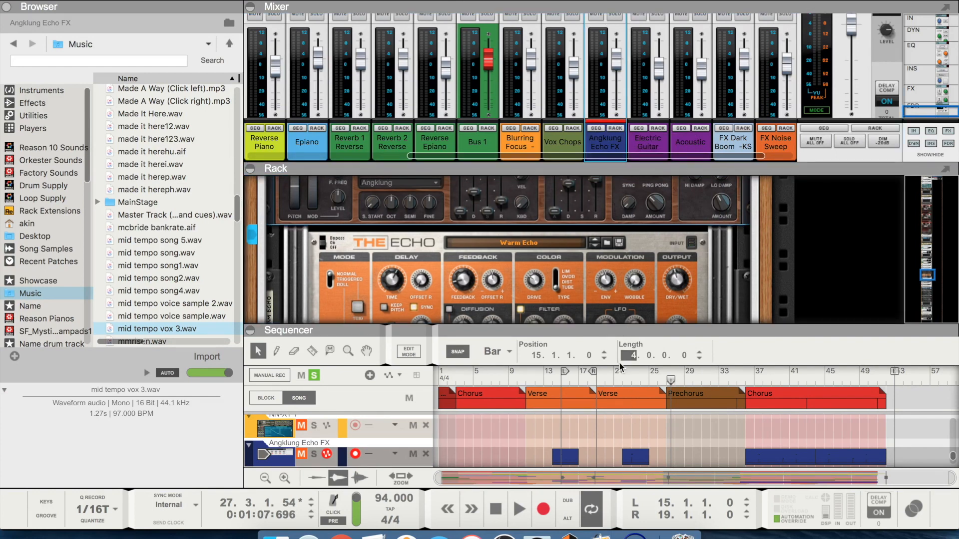
{"action": "left_click", "coordinate": [638, 407]}
{"action": "left_click", "coordinate": [623, 385]}
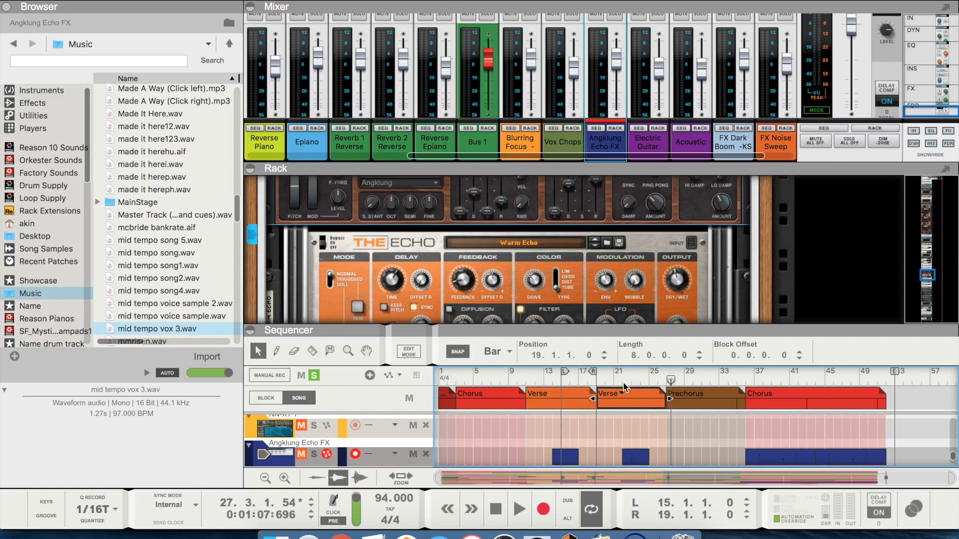
{"action": "left_click", "coordinate": [623, 383]}
{"action": "key", "text": "space"}
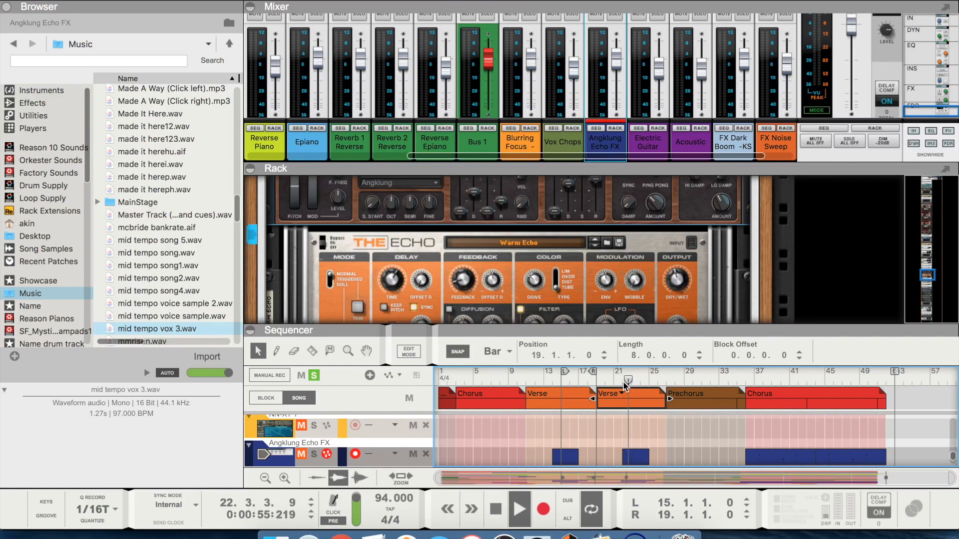
Solo the Angklung Echo FX track and audition its clips from bar 22 and from the final chorus.
{"action": "left_click", "coordinate": [313, 456]}
{"action": "left_click", "coordinate": [313, 455]}
{"action": "left_click", "coordinate": [616, 382]}
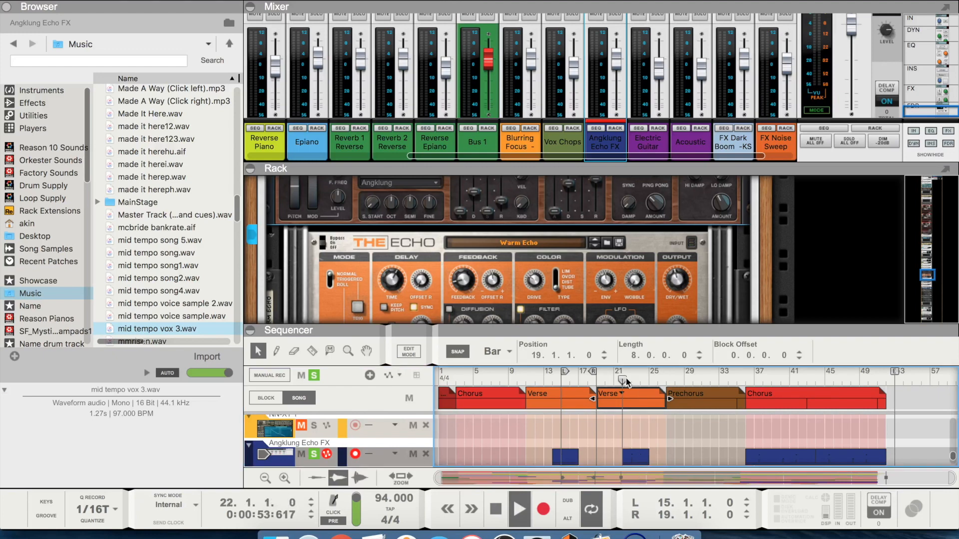
{"action": "left_click", "coordinate": [749, 378]}
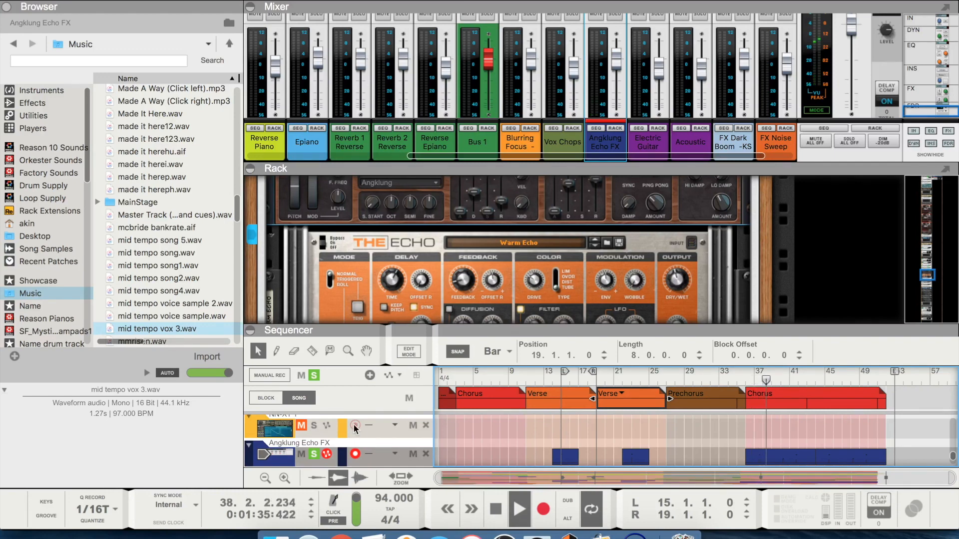
Clear all solos and try a louder Angklung Echo FX channel in the full mix, returning its level to 0.00 dB.
{"action": "left_click", "coordinate": [314, 376]}
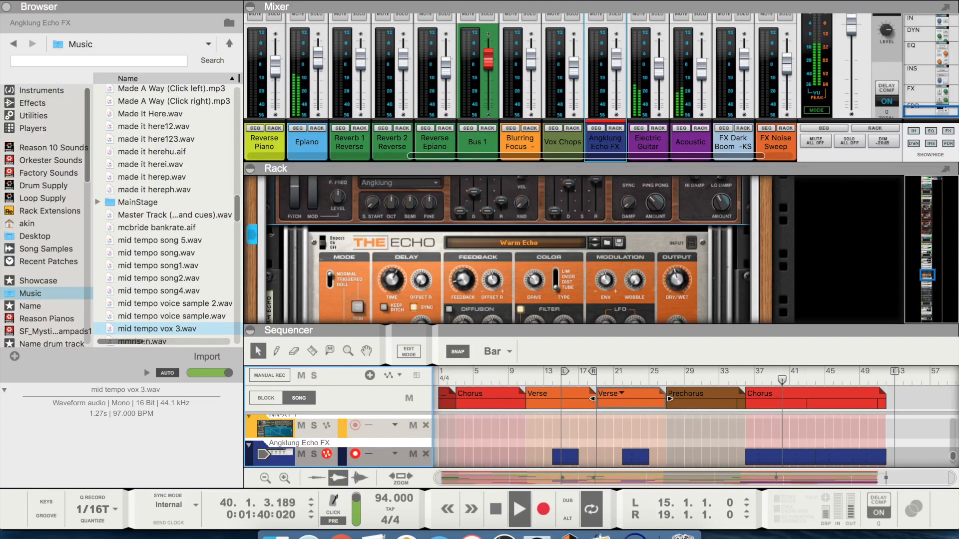
{"action": "left_click_drag", "start_coordinate": [616, 59], "coordinate": [616, 41]}
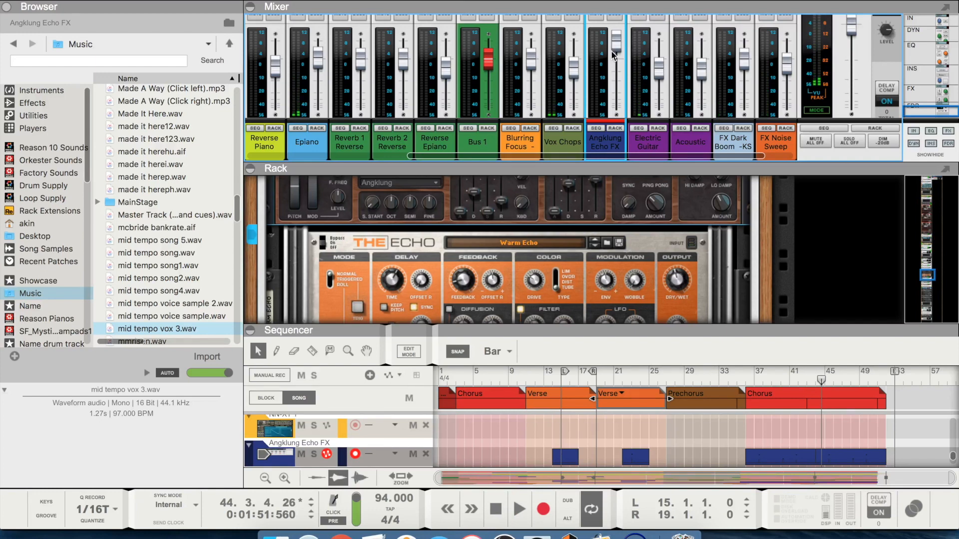
{"action": "left_click", "coordinate": [612, 51], "text": "super"}
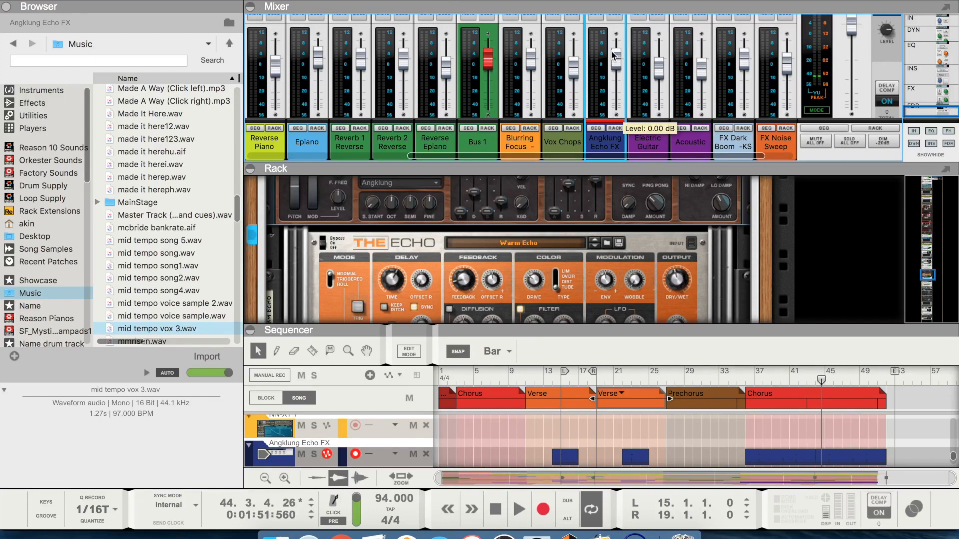